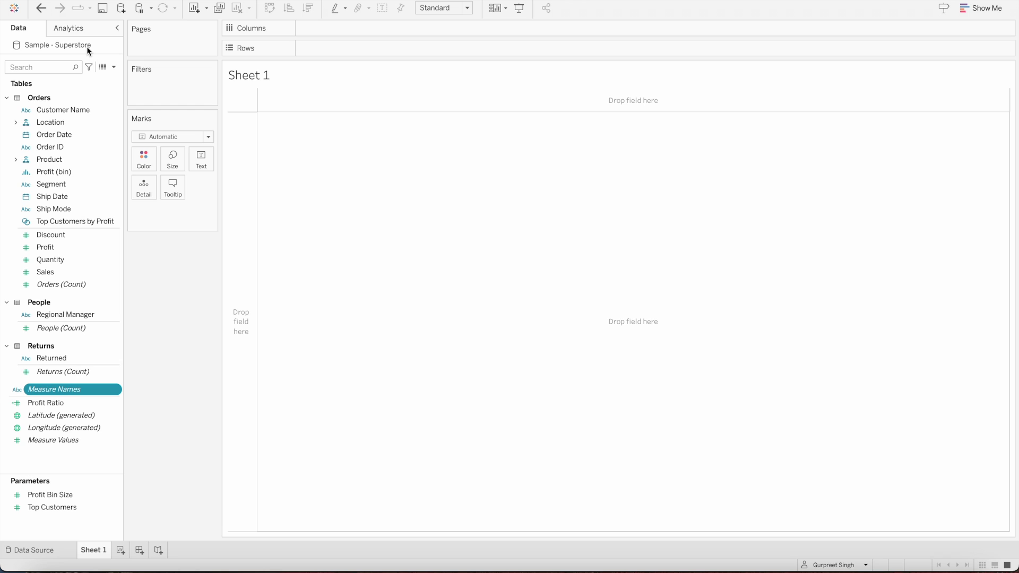
Rename the worksheet Sheet 1 as Sales by Category.
double_click(100, 549)
type("Sales by Category")
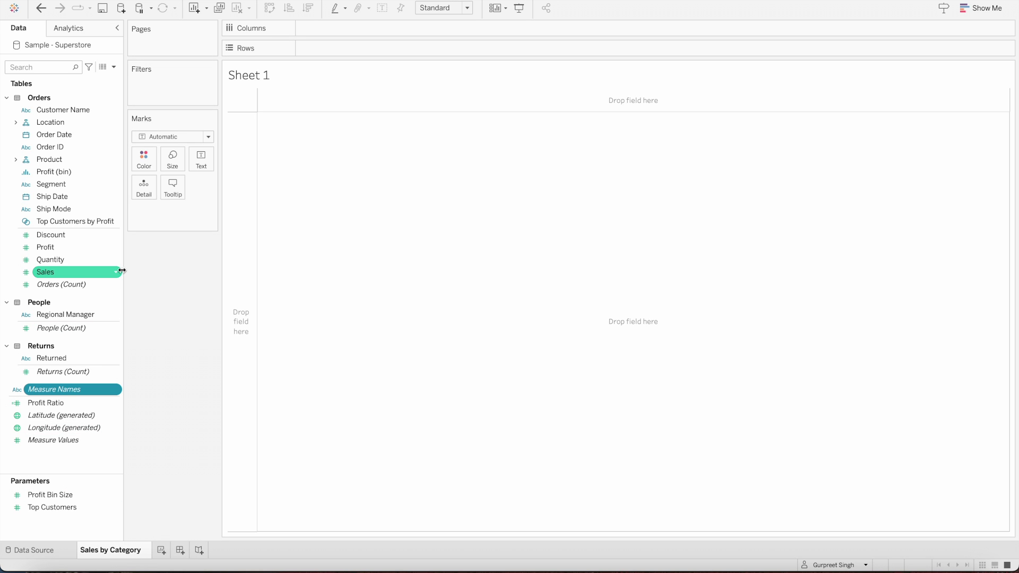
Build a horizontal bar chart of total Sales with the product Category on the rows.
left_click(16, 160)
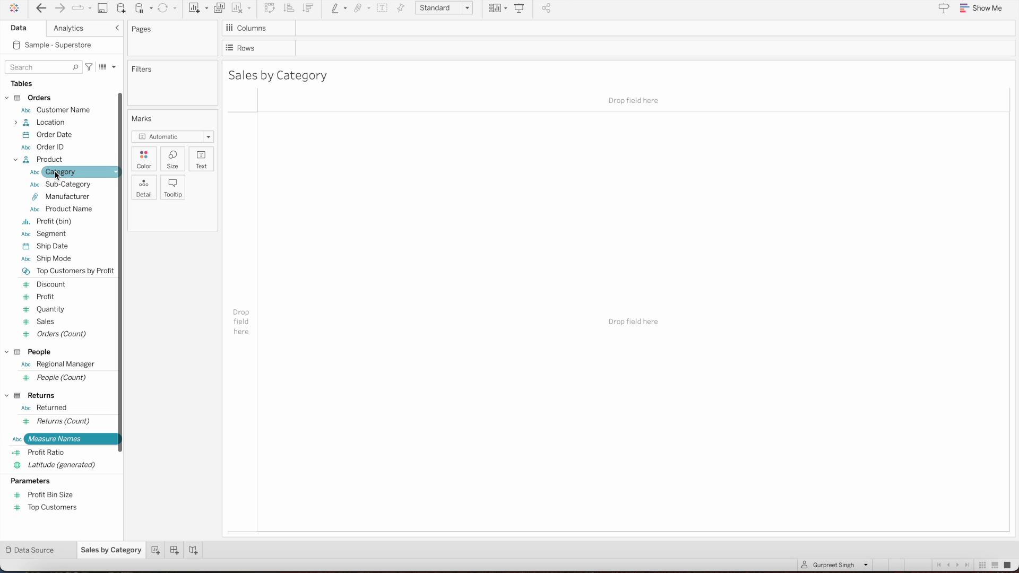
left_click_drag(55, 171, 316, 46)
left_click_drag(62, 322, 173, 211)
left_click(982, 8)
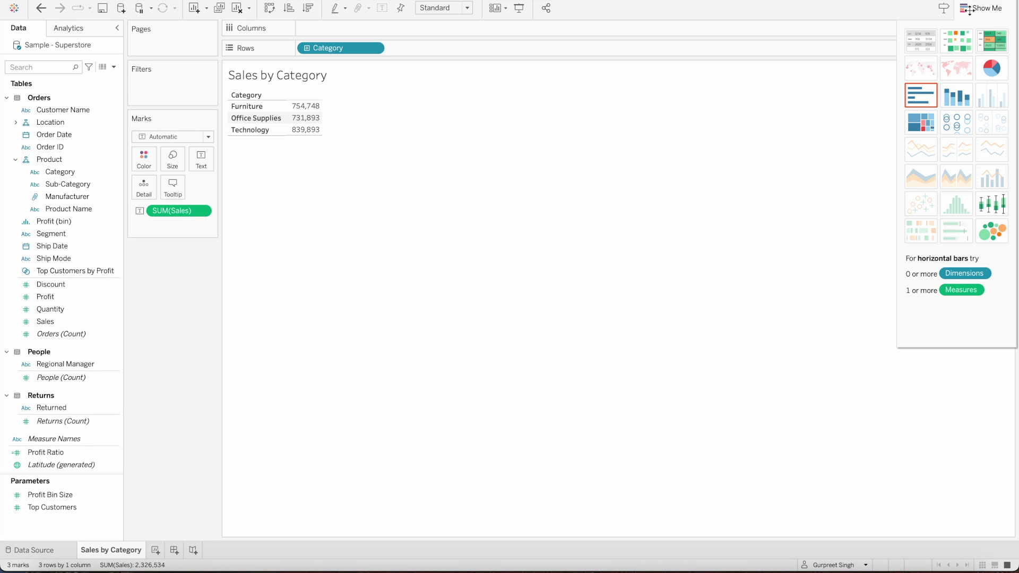
left_click(928, 100)
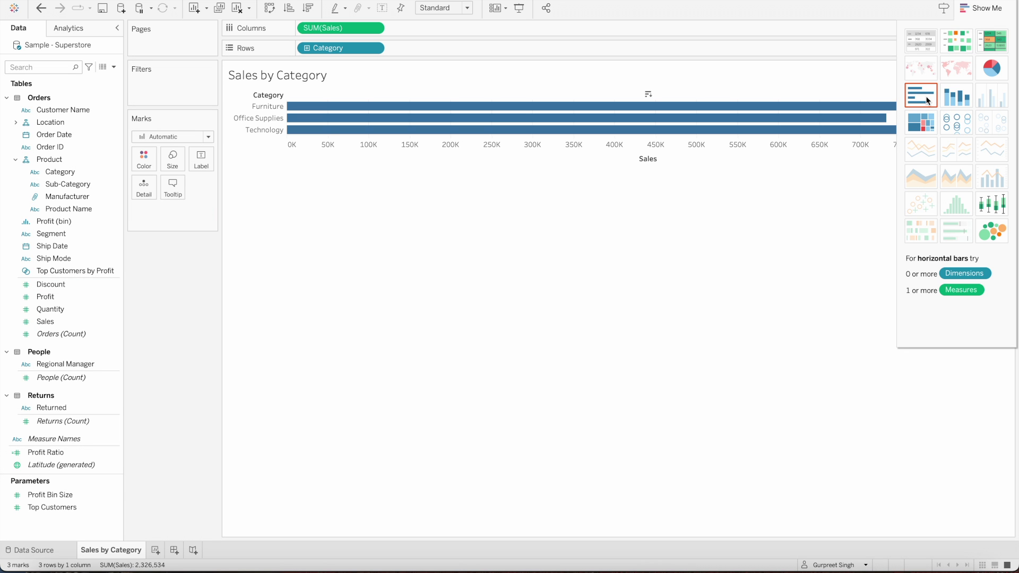
Color the bars by Category and assign green to Technology.
left_click_drag(113, 171, 144, 159)
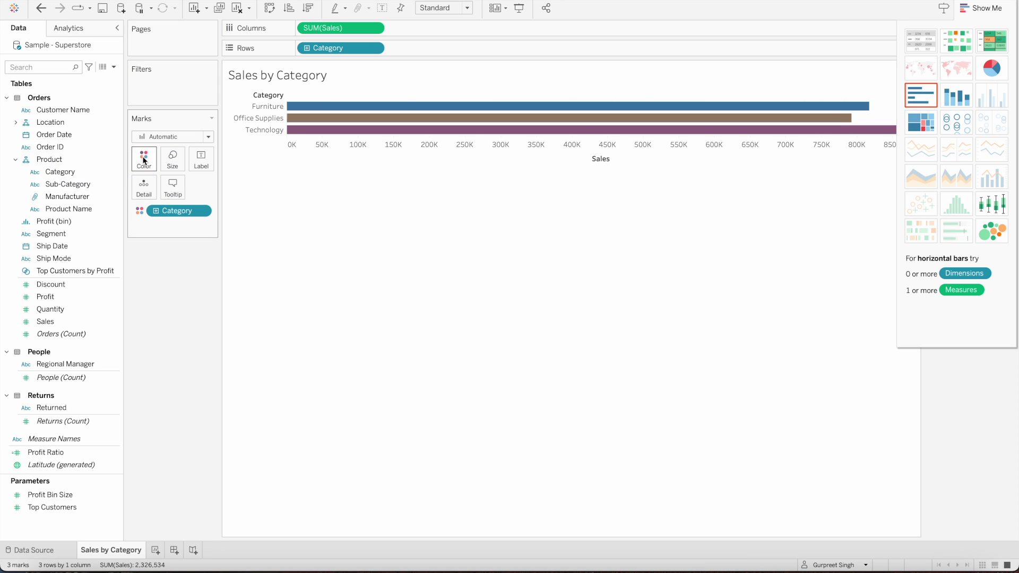
left_click(980, 8)
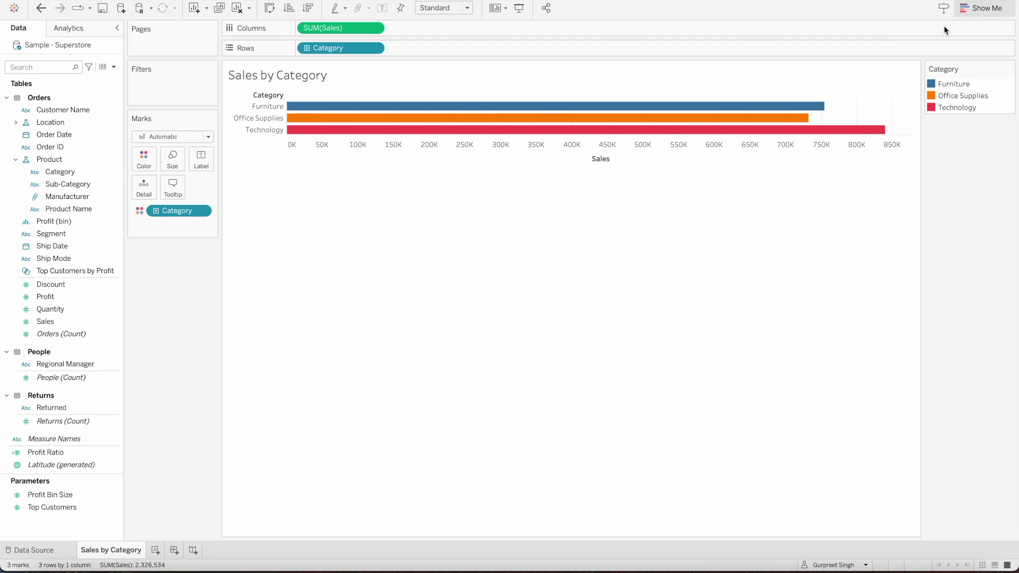
double_click(930, 109)
left_click(531, 325)
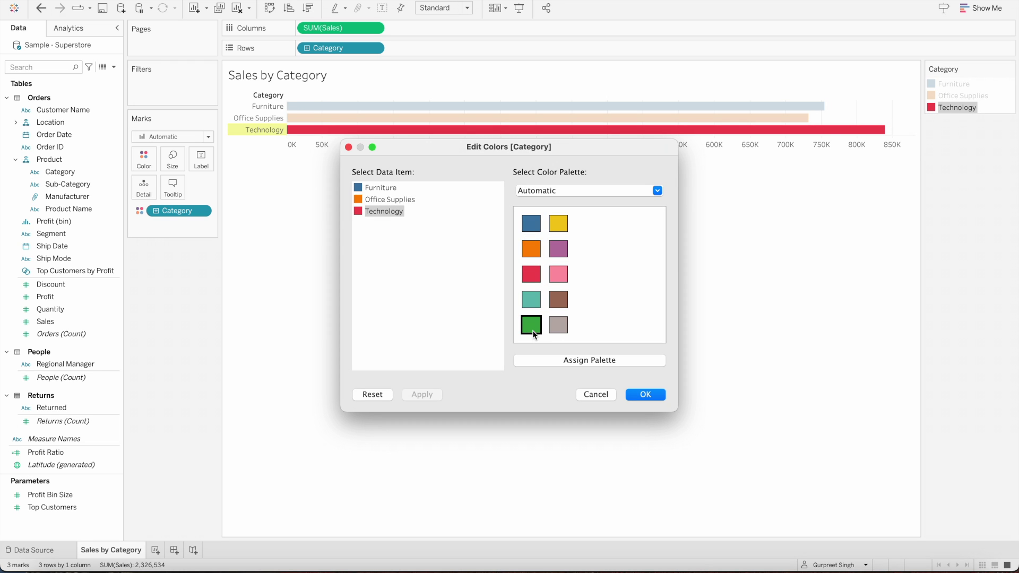
left_click(634, 394)
left_click(734, 323)
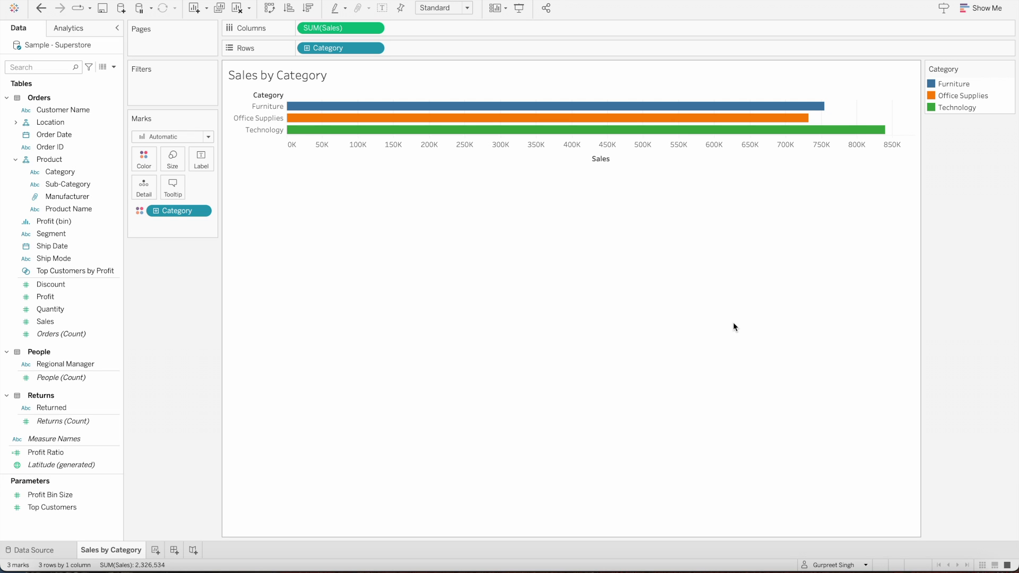
Hide the Sales axis header and show mark labels on the category bars.
left_click(376, 29)
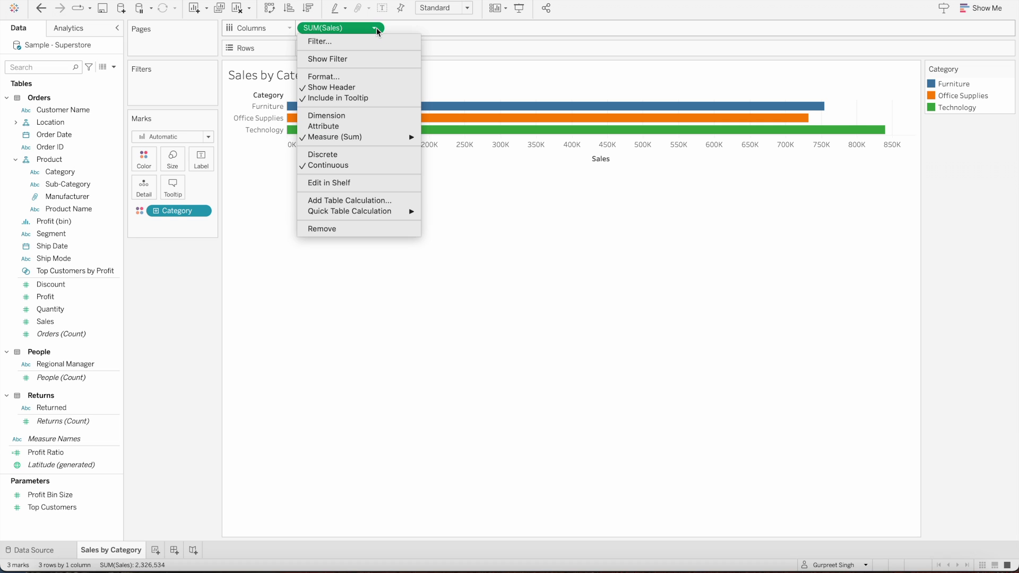
left_click(356, 87)
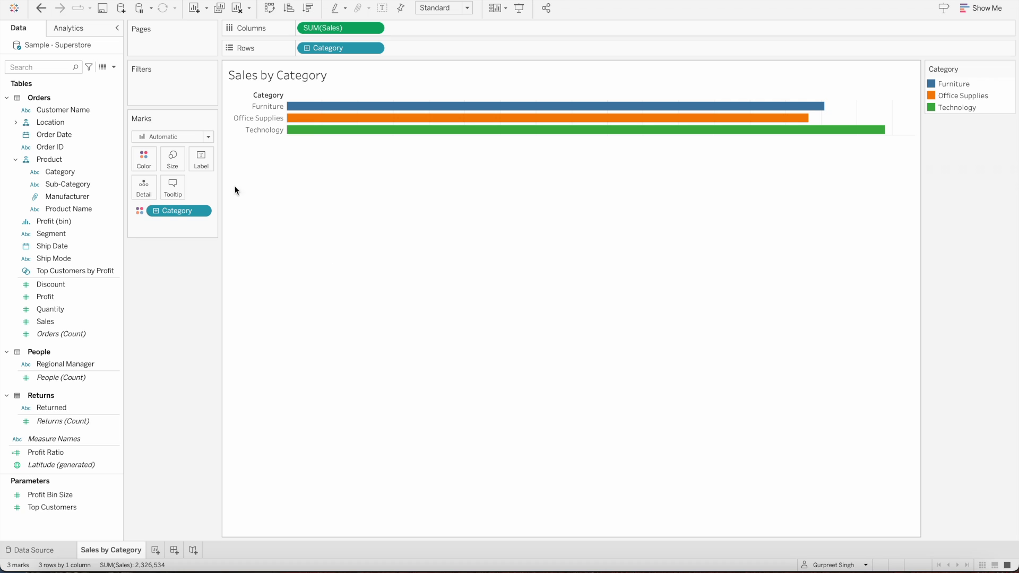
left_click(207, 166)
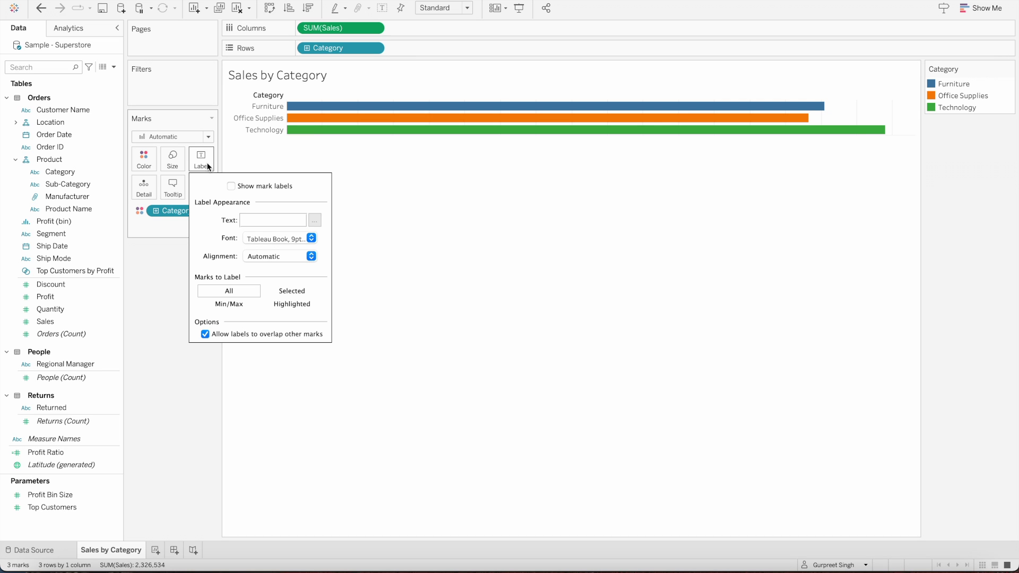
left_click(232, 186)
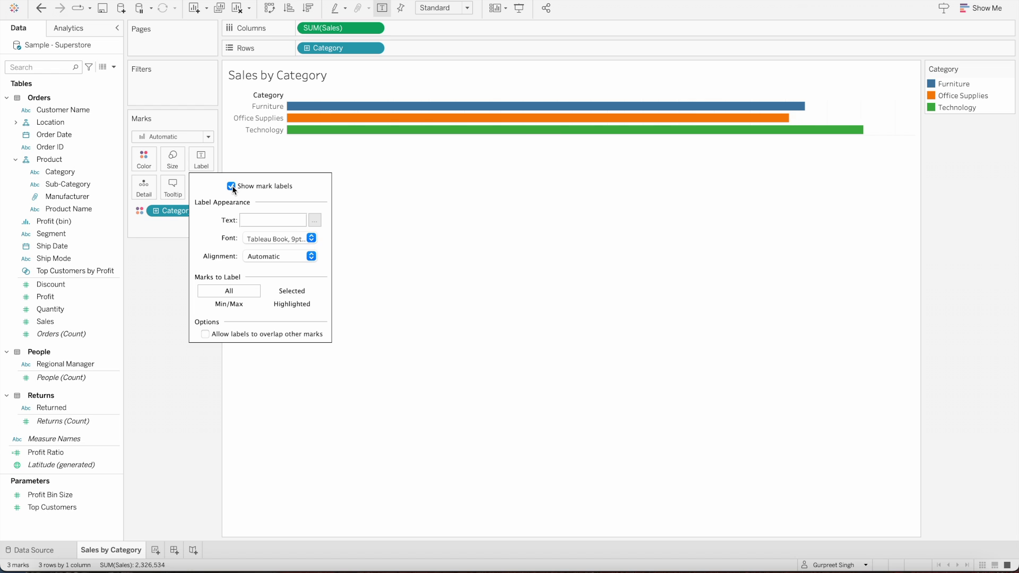
left_click(457, 215)
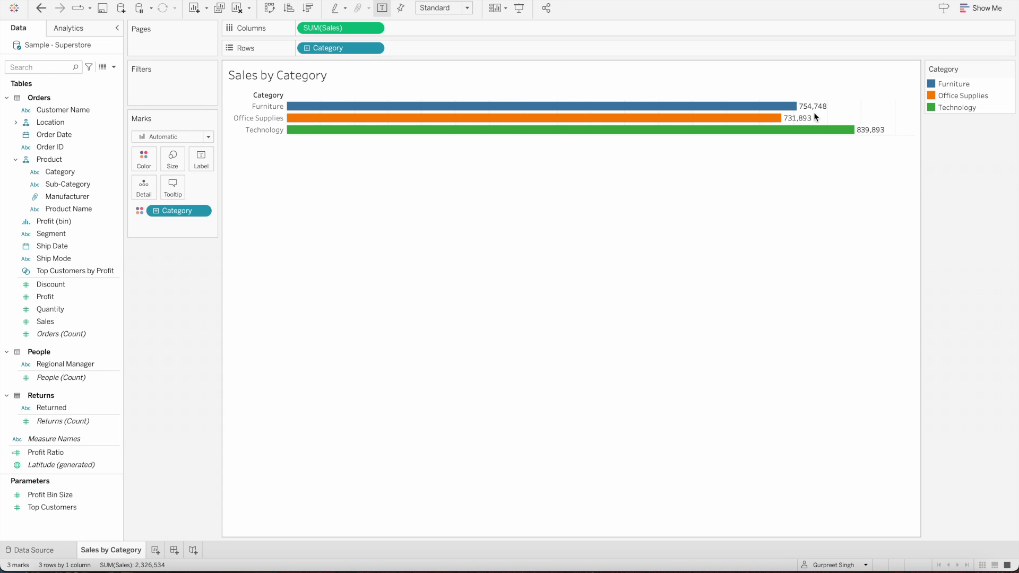
Format the Sales numbers in the pane as Currency (Custom) with no decimal places.
left_click(376, 29)
left_click(351, 76)
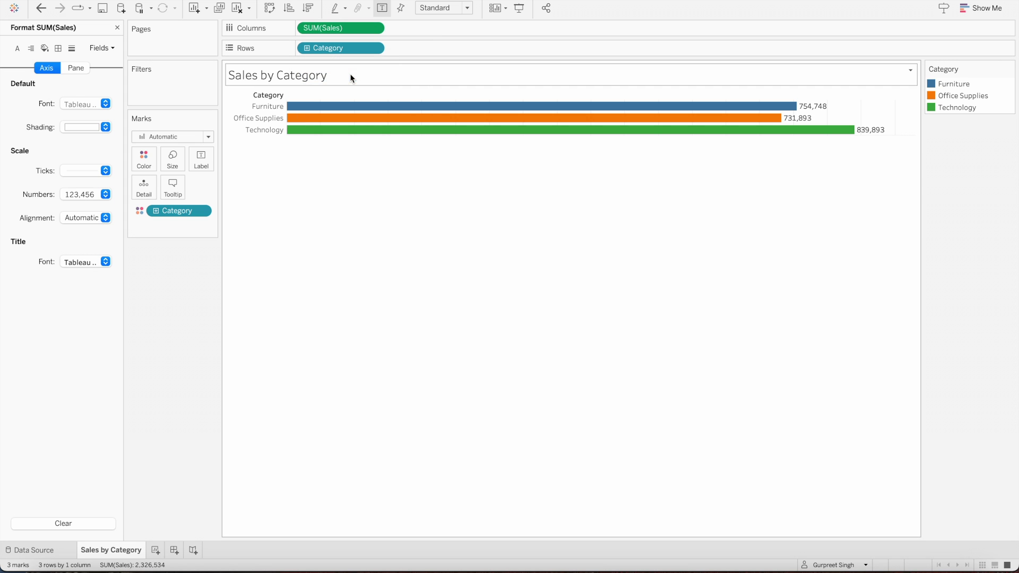
left_click(75, 69)
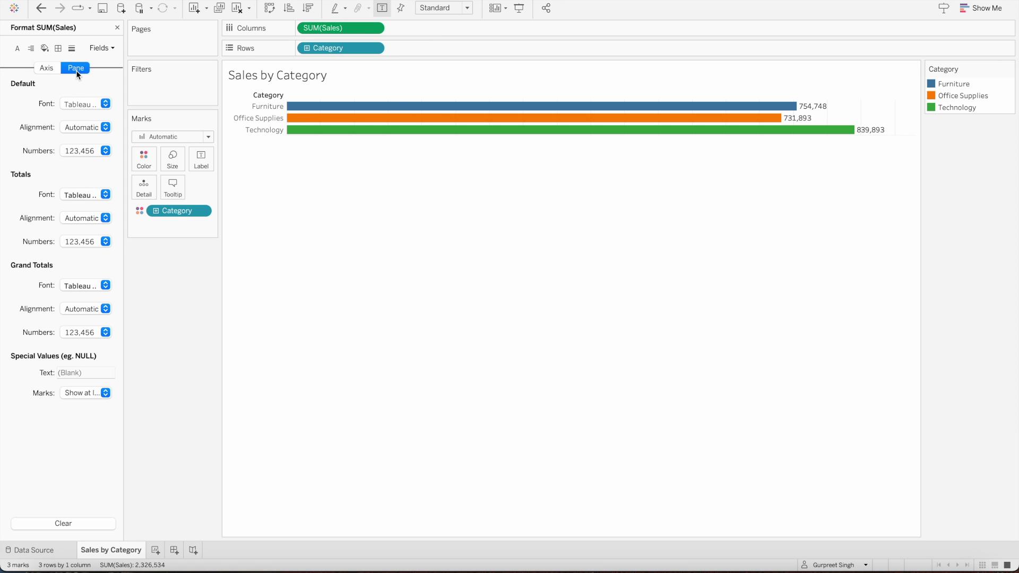
left_click(101, 151)
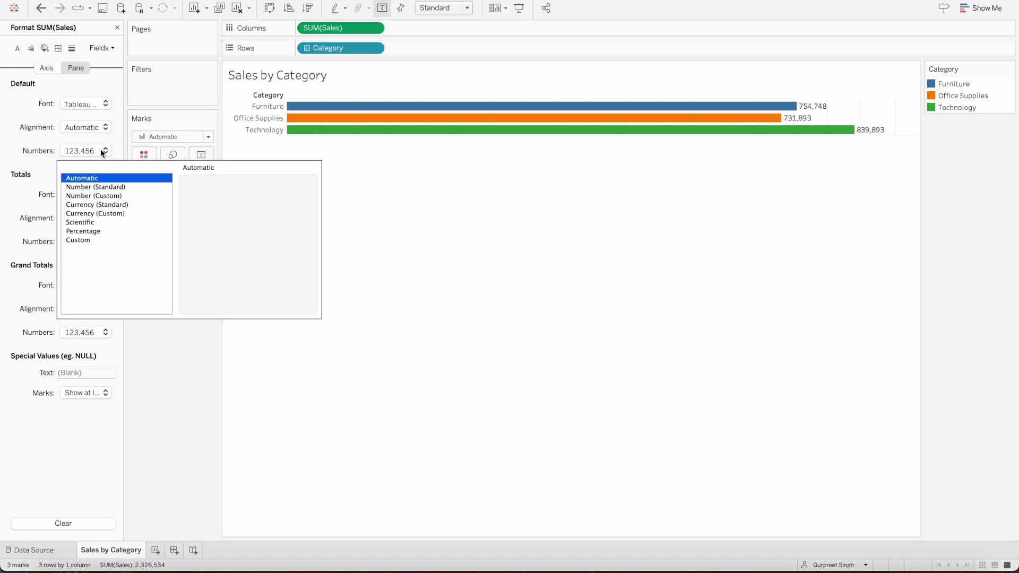
left_click(99, 206)
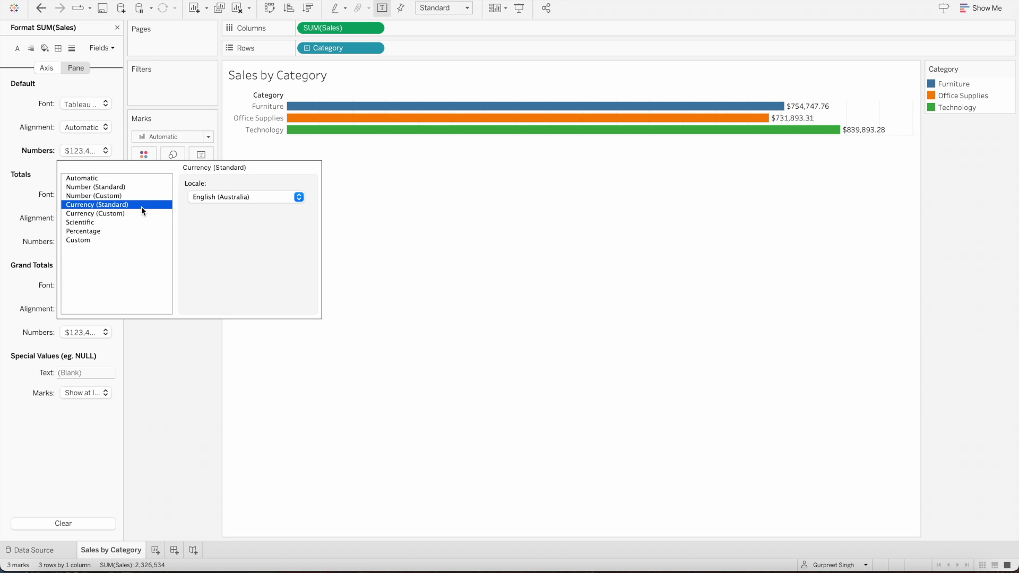
left_click(125, 213)
left_click(220, 200)
left_click(220, 200)
left_click(393, 226)
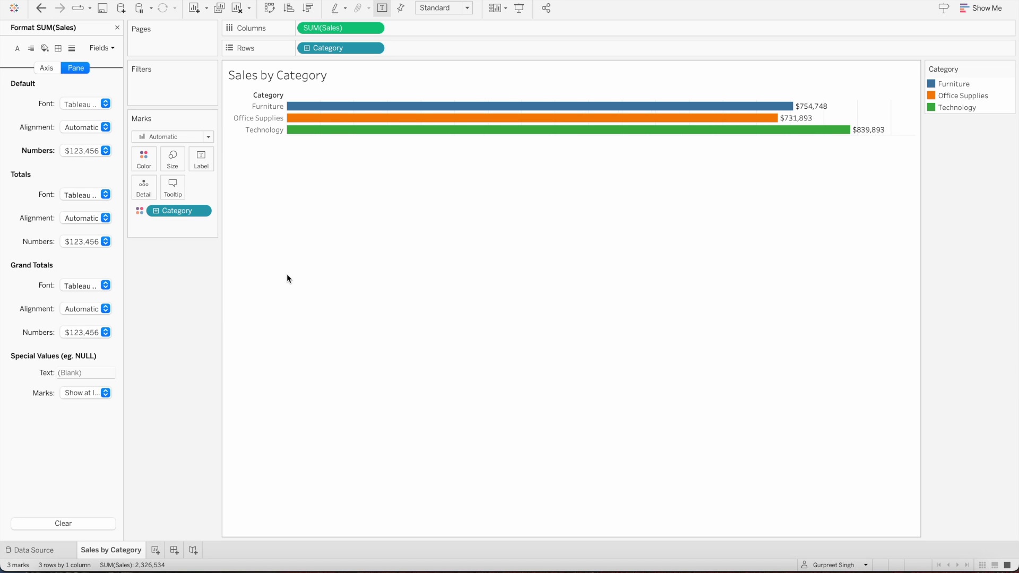
Add a worksheet named Furniture by product and build a treemap of Sales by Product Name in it.
left_click(155, 550)
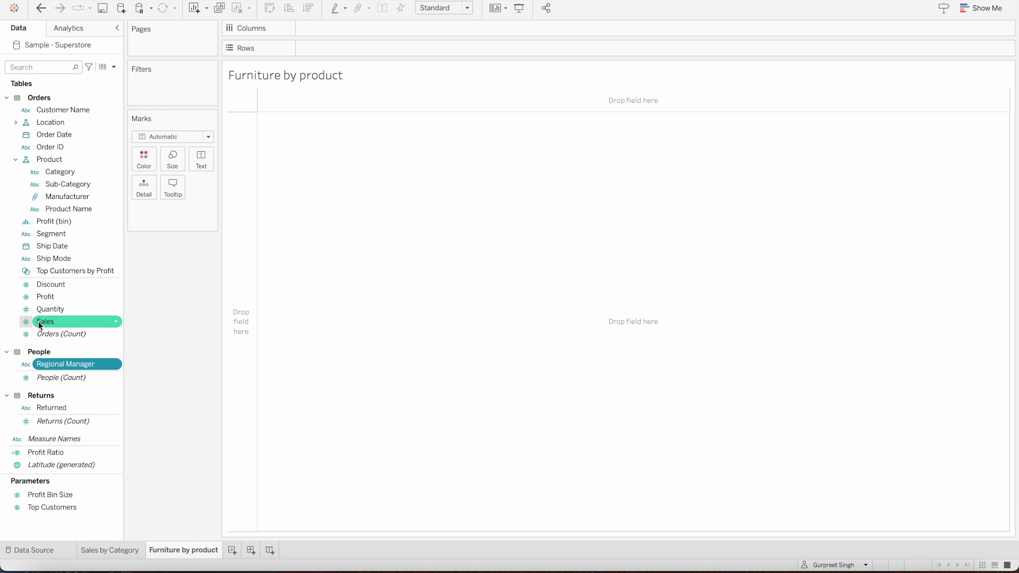
double_click(62, 320)
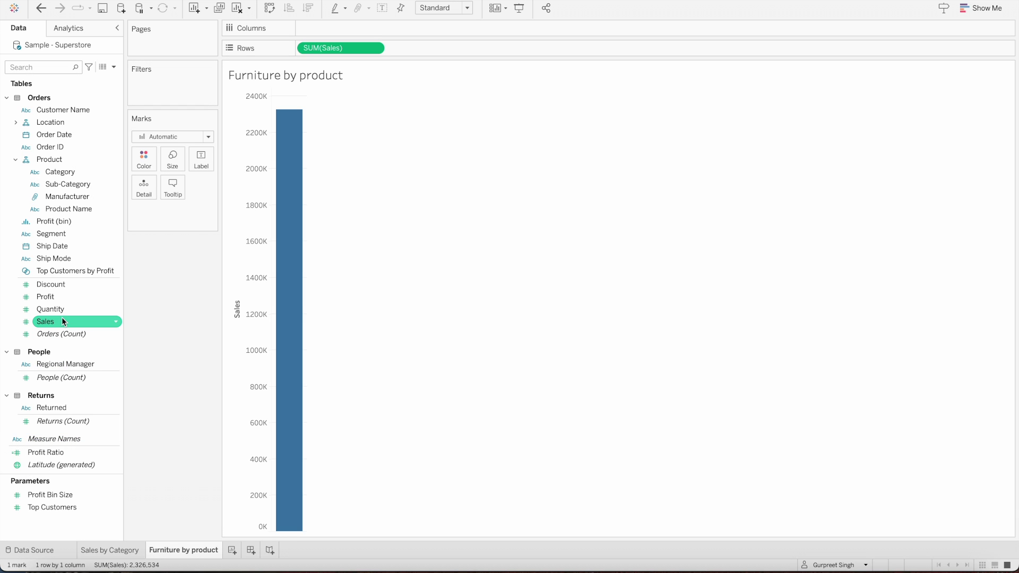
double_click(71, 210)
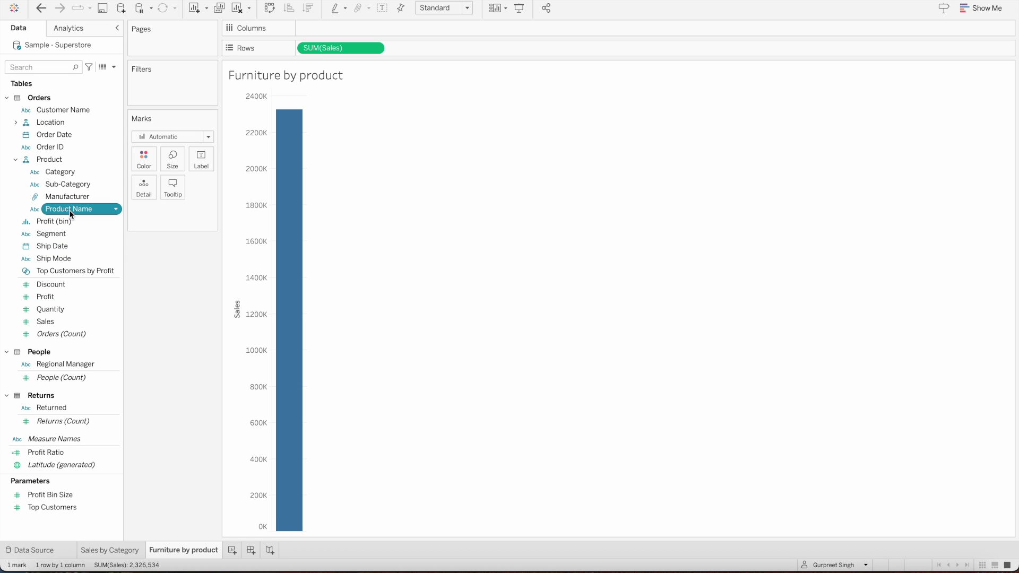
left_click(967, 8)
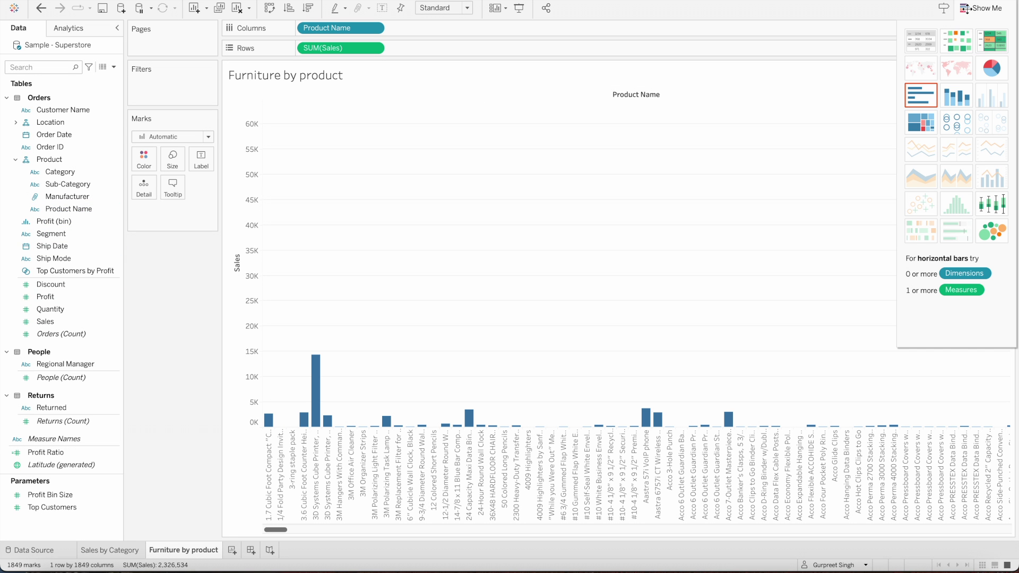
left_click(922, 125)
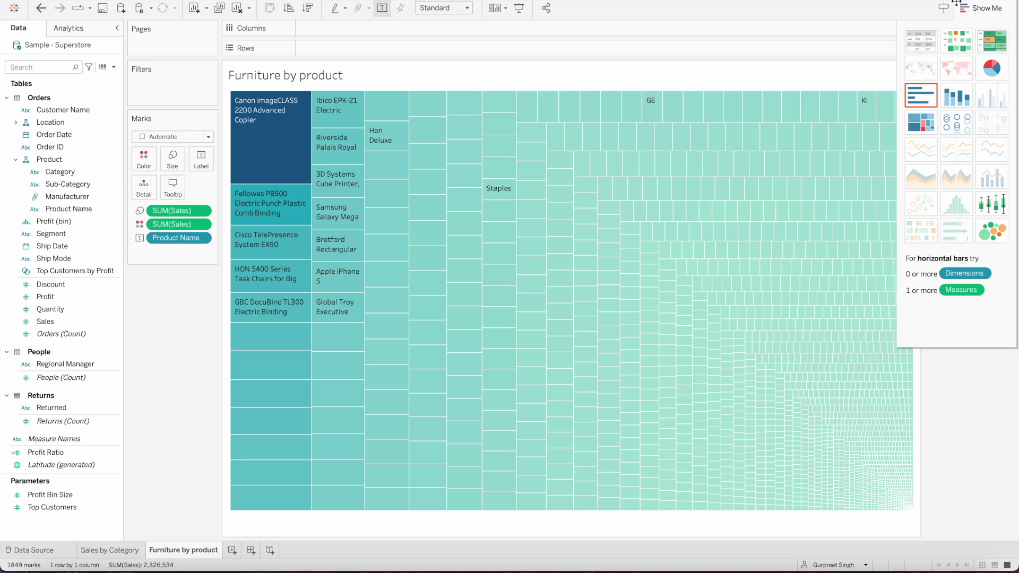
left_click(968, 8)
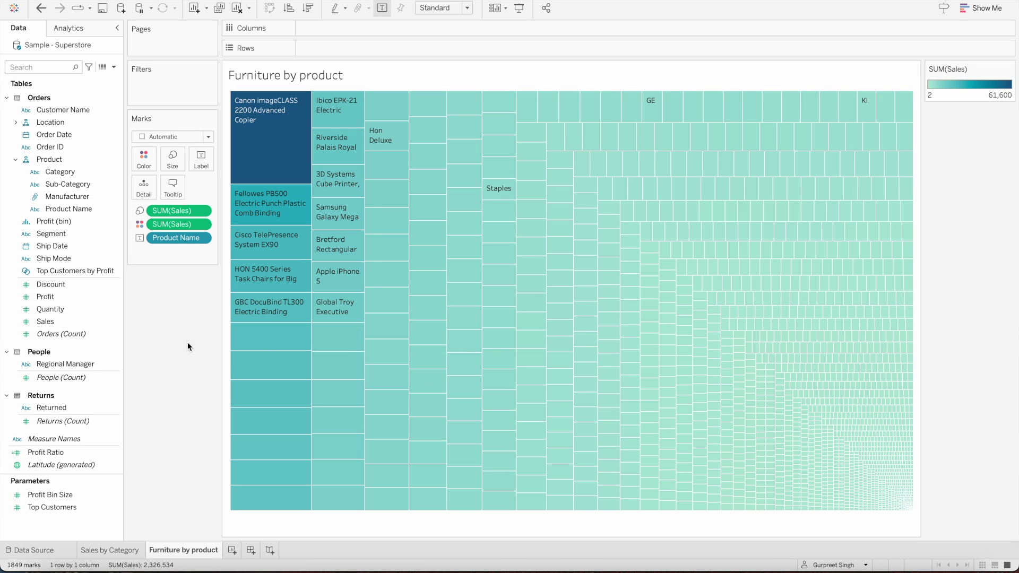
Filter the product treemap by Category to include only Furniture.
mouse_move(289, 200)
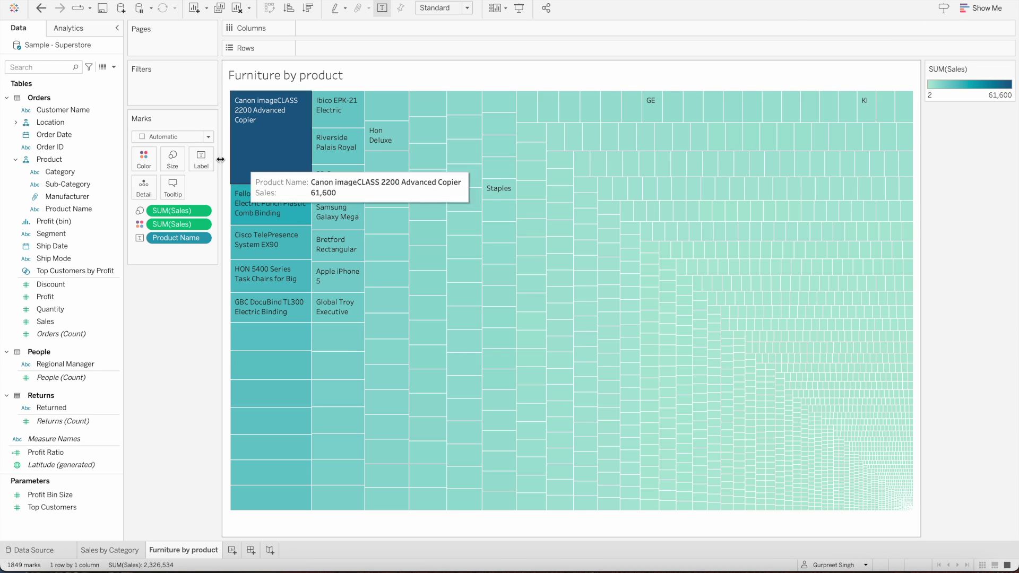
left_click(87, 149)
left_click_drag(75, 171, 159, 90)
left_click(405, 180)
left_click(616, 435)
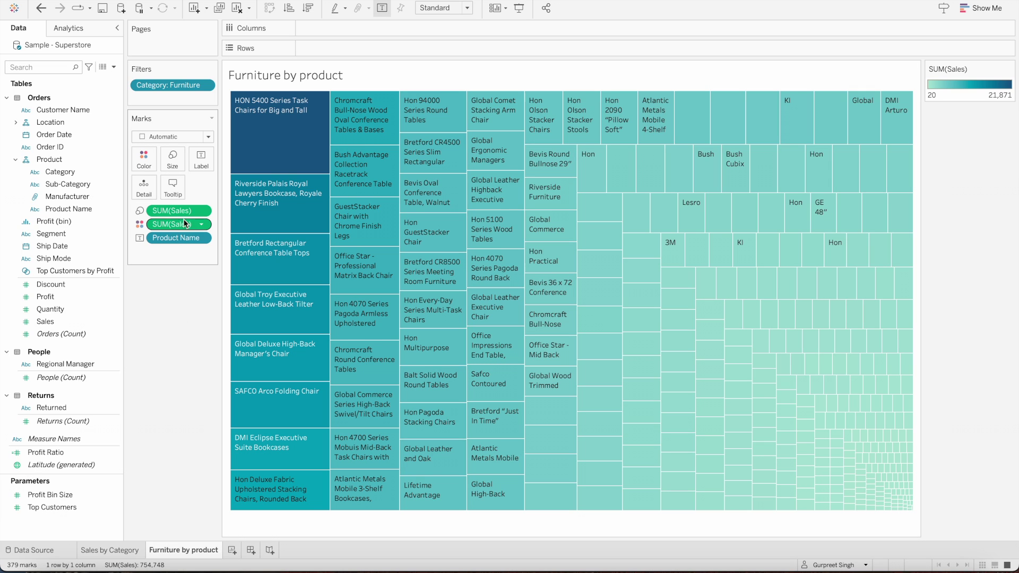
mouse_move(277, 136)
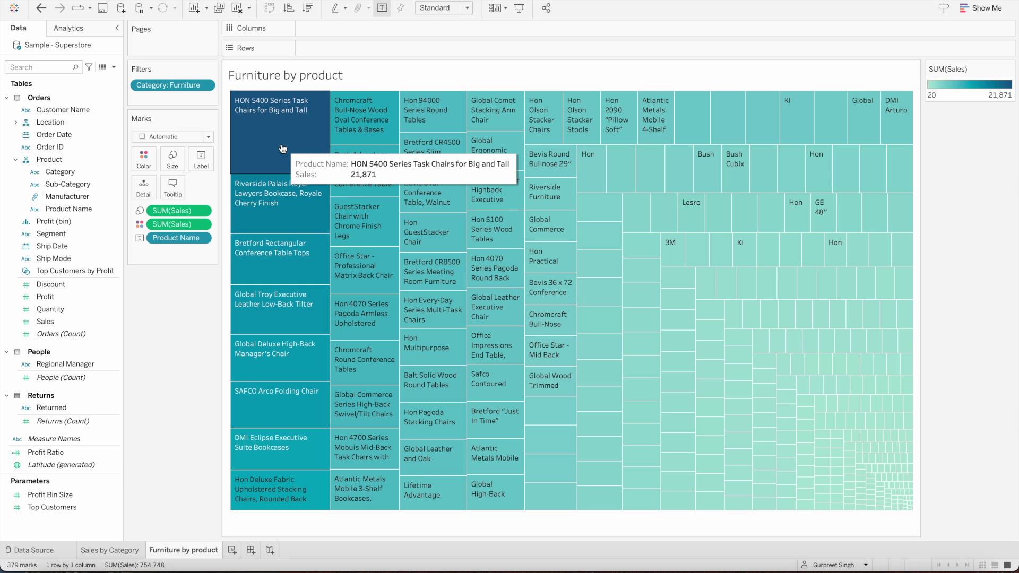
mouse_move(284, 243)
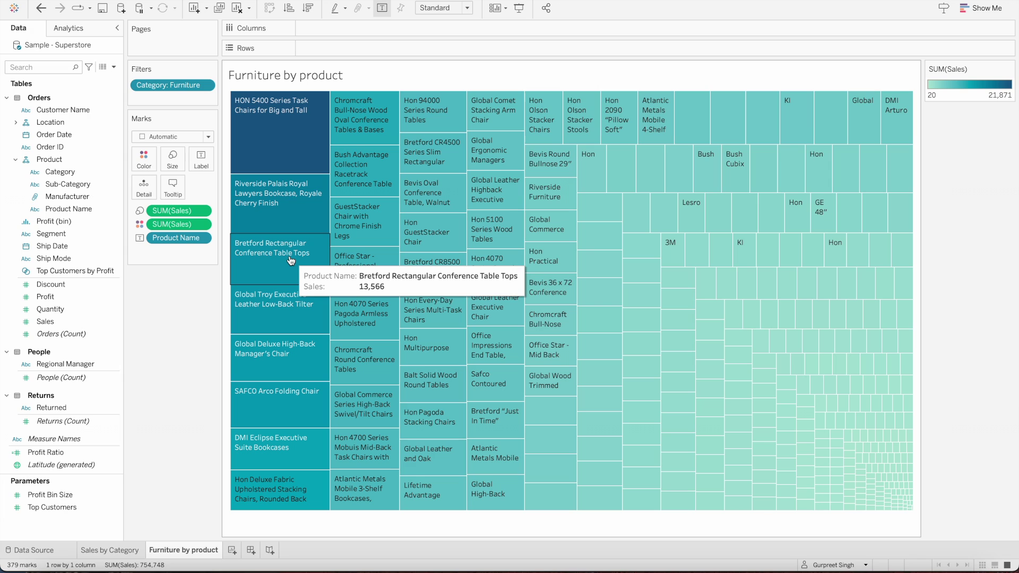
Duplicate the Furniture by product worksheet and rename the copy as Furniture by time period.
right_click(191, 556)
left_click(215, 448)
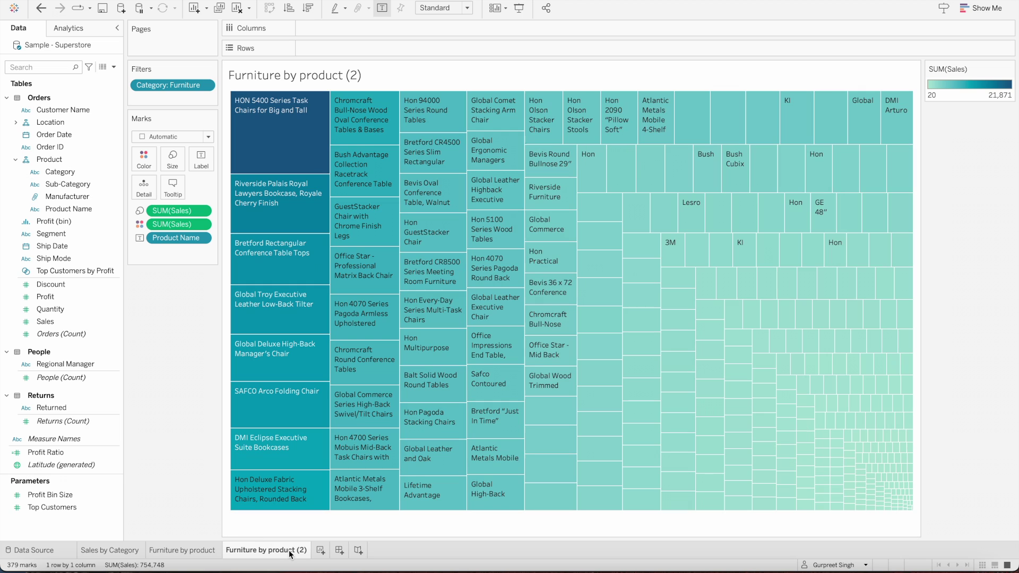
double_click(289, 551)
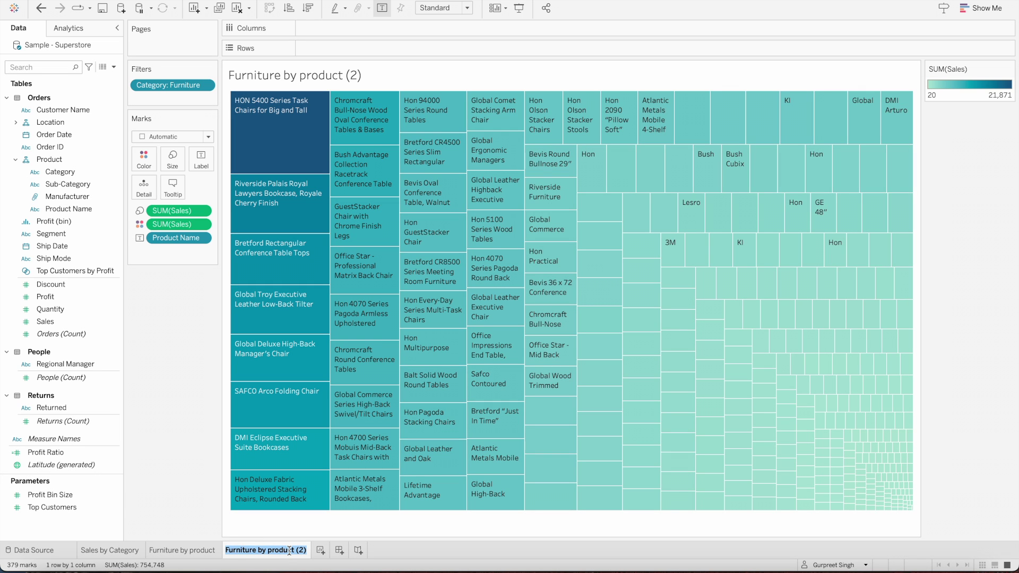
key("End")
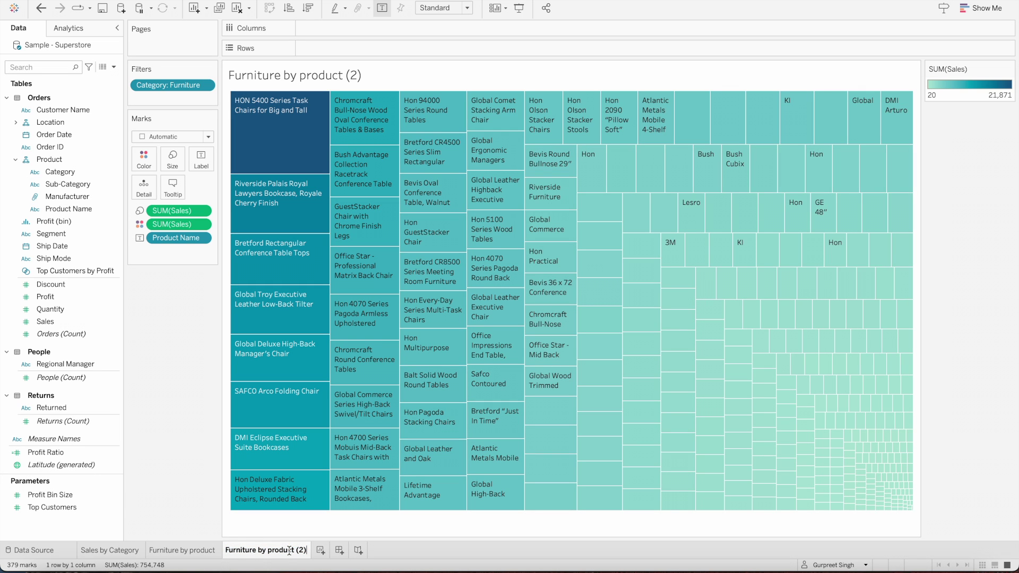
key("BackSpace")
key("BackSpace")
key("BackSpace")
key("BackSpace")
key("BackSpace")
key("BackSpace")
key("BackSpace")
key("BackSpace")
key("BackSpace")
key("BackSpace")
key("BackSpace")
type("time period")
key("Return")
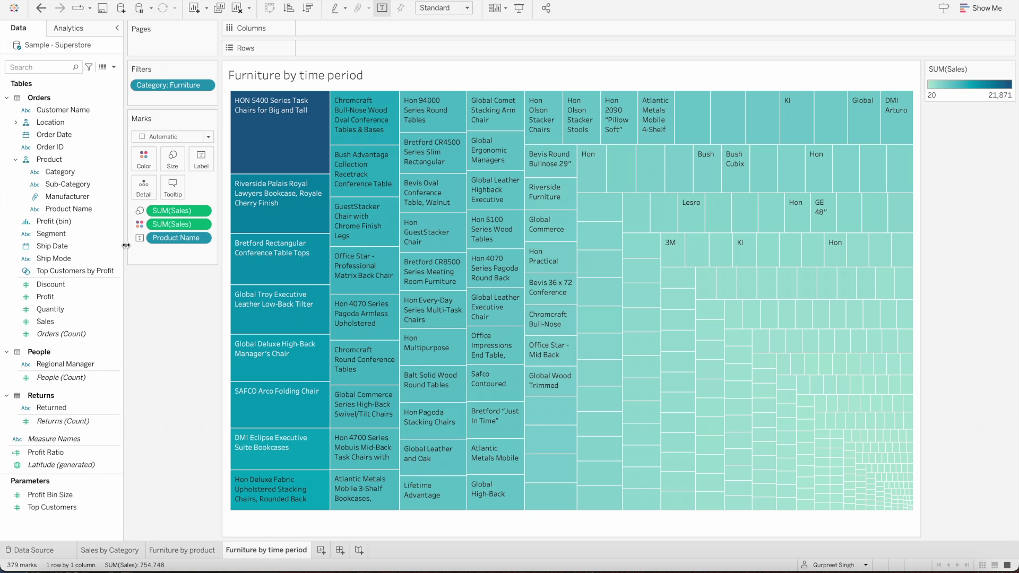
Replace the Product Name label with Order Date and convert the treemap to a horizontal bar chart.
left_click_drag(58, 135, 175, 238)
left_click(983, 8)
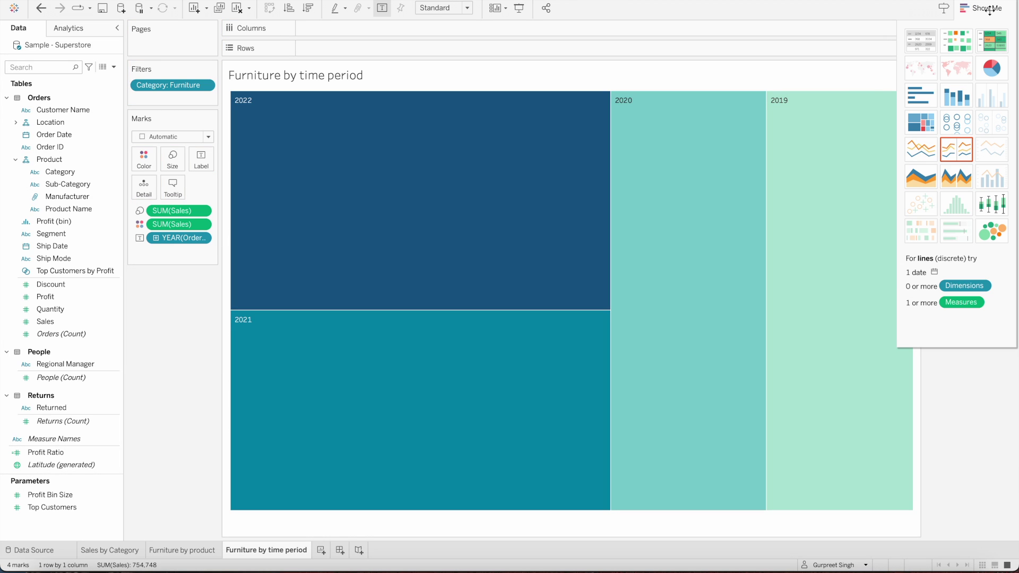
left_click(932, 99)
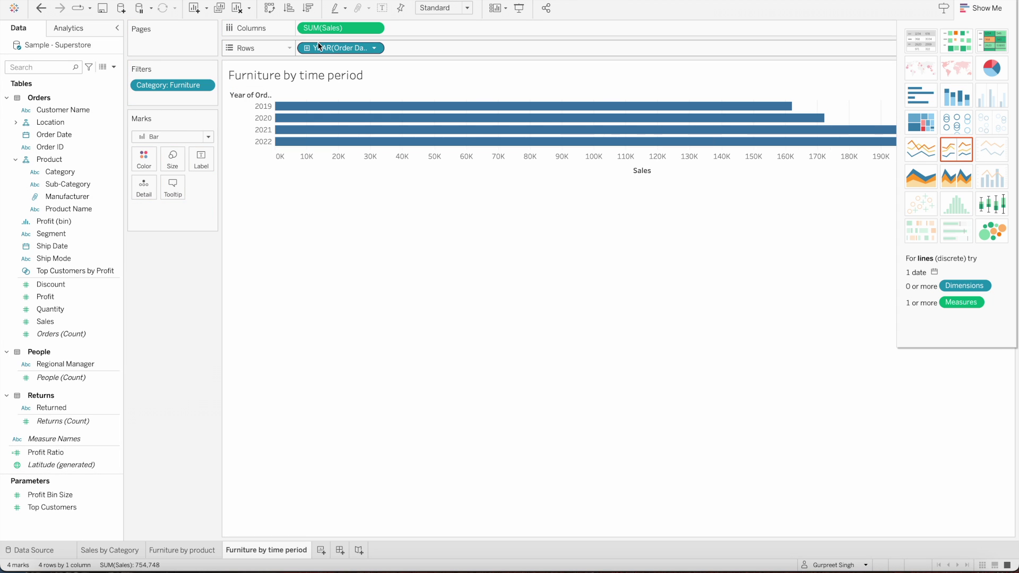
Change the Order Date detail on the rows to a custom Month / Year date part.
left_click(375, 48)
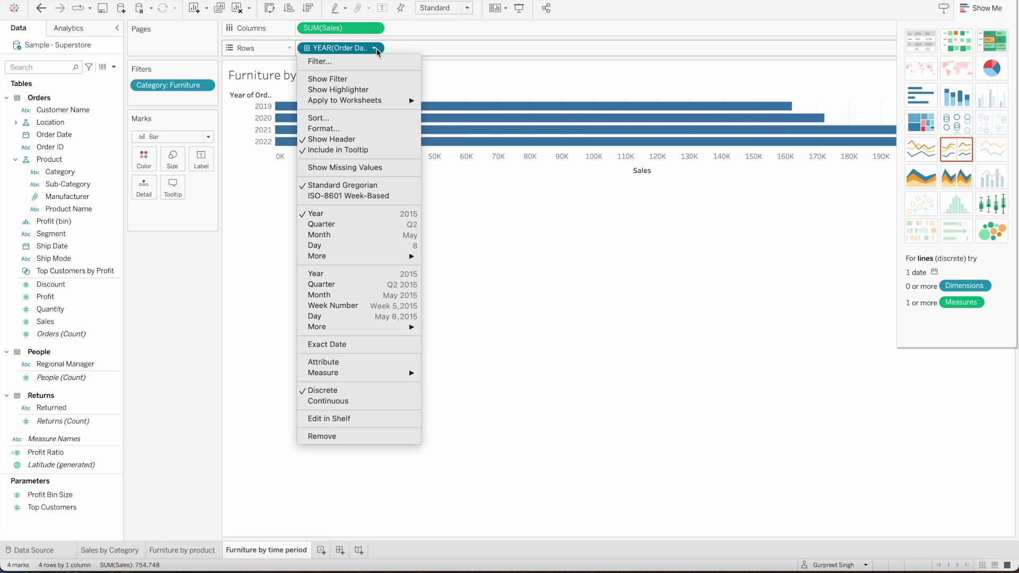
mouse_move(401, 257)
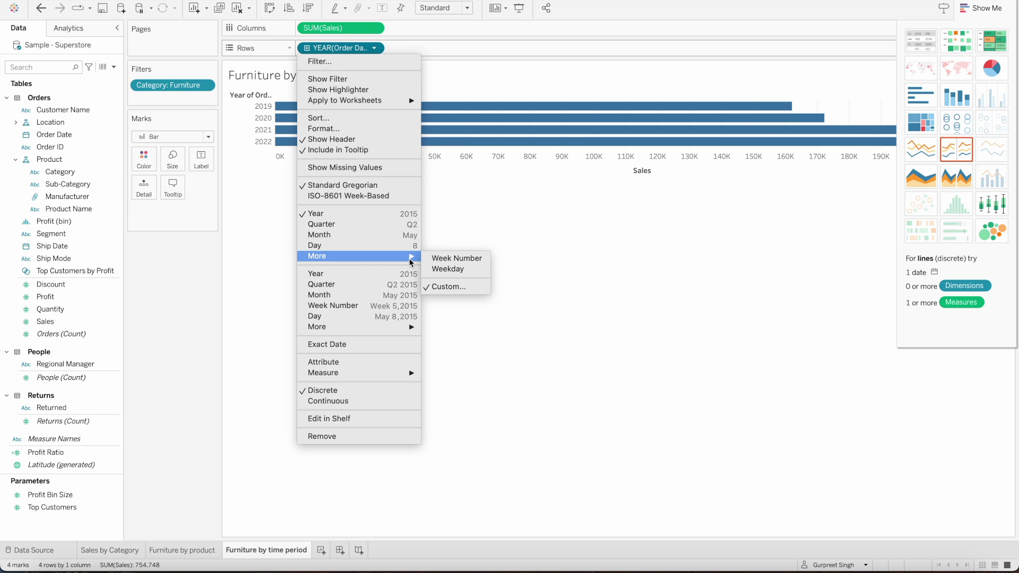
left_click(443, 287)
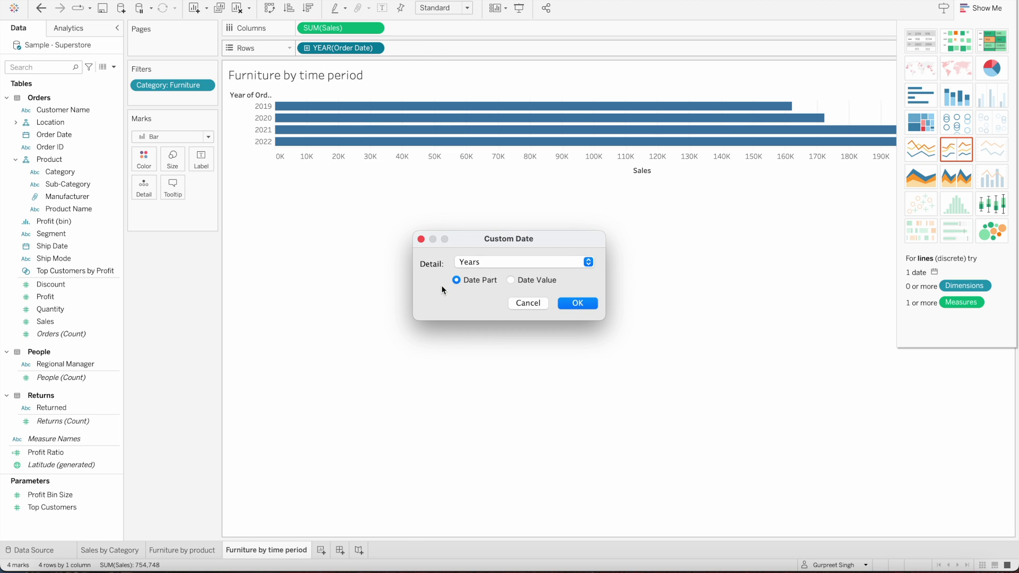
left_click(498, 267)
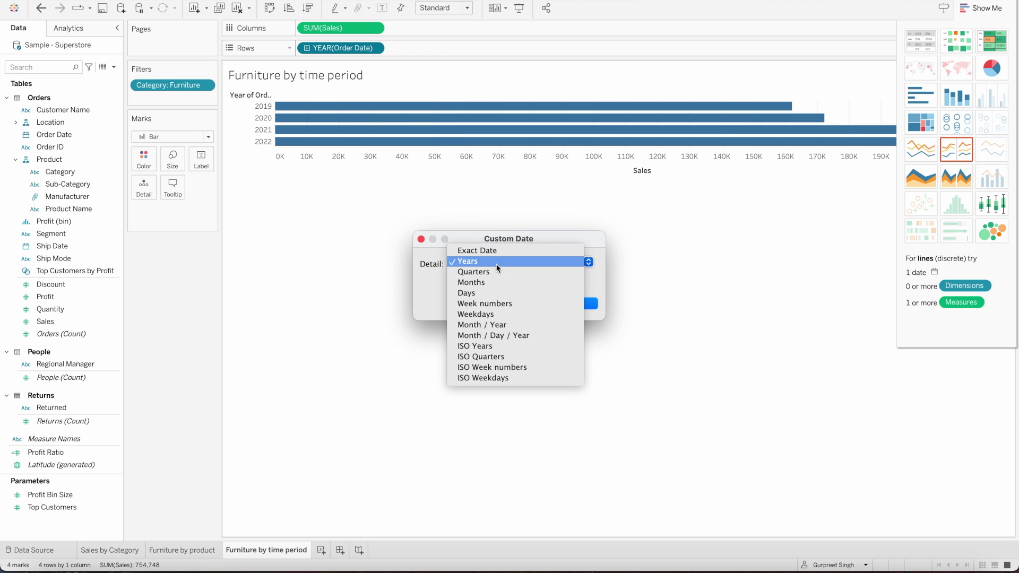
left_click(493, 326)
left_click(577, 304)
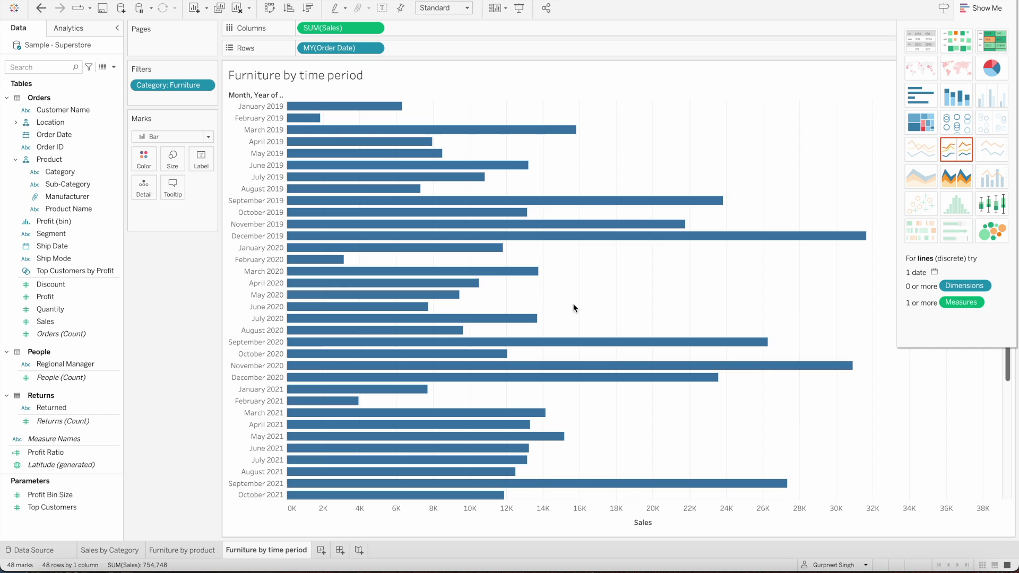
Swap the rows and columns of the furniture time period chart and color its bars by Category.
left_click(975, 8)
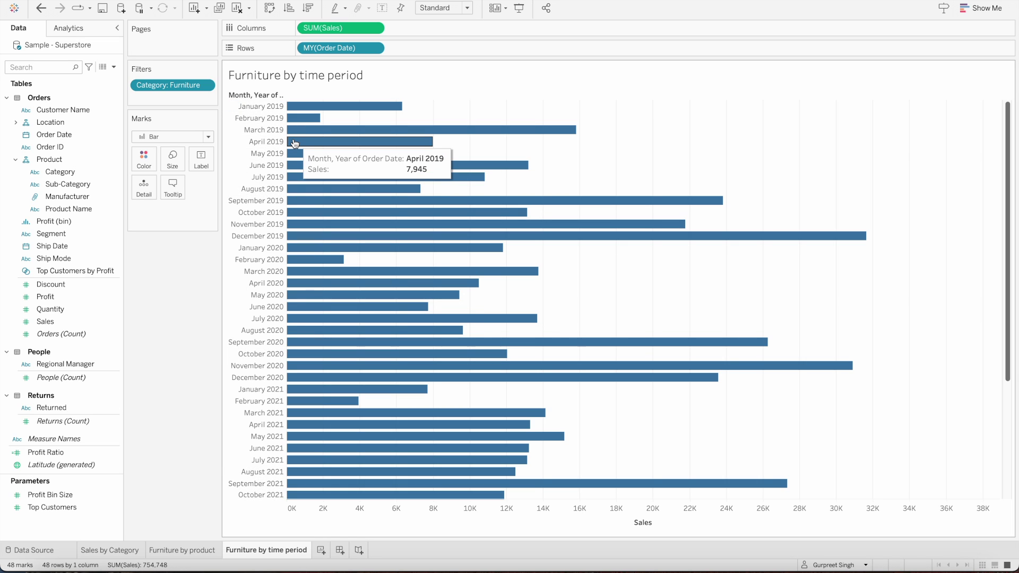
left_click(269, 9)
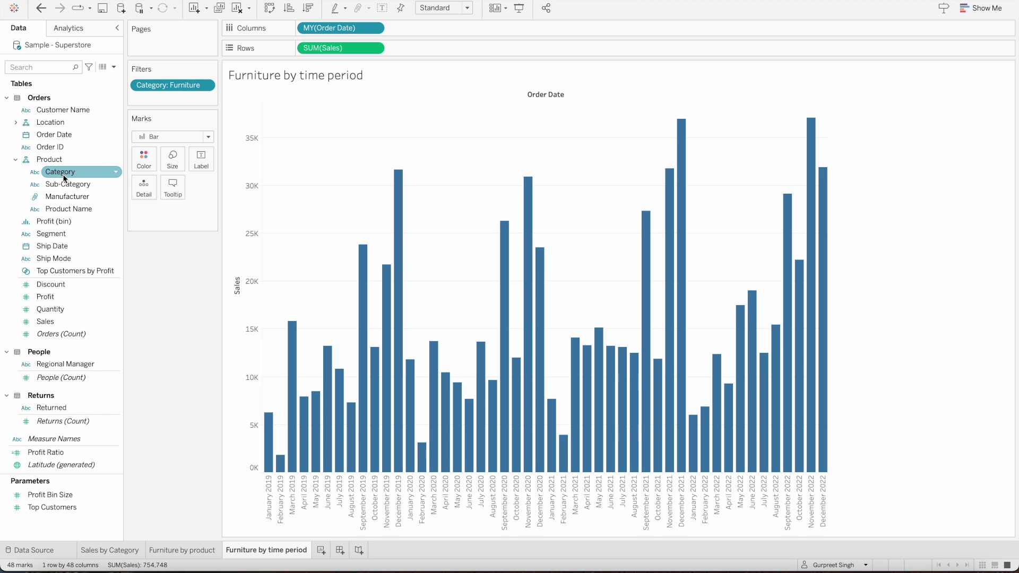
left_click_drag(63, 174, 140, 161)
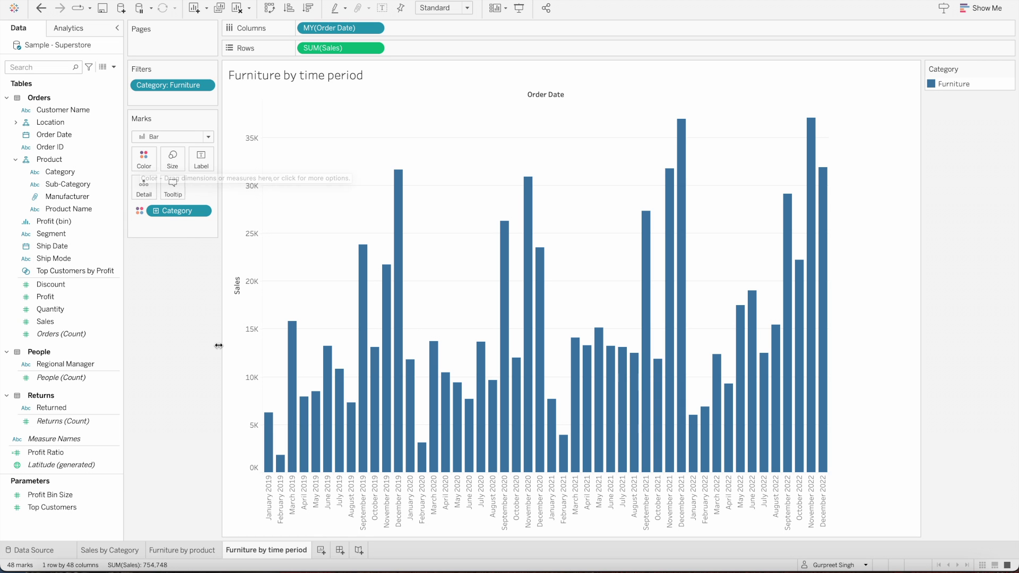
Duplicate the Furniture by product and Furniture by time period worksheets together.
mouse_move(217, 547)
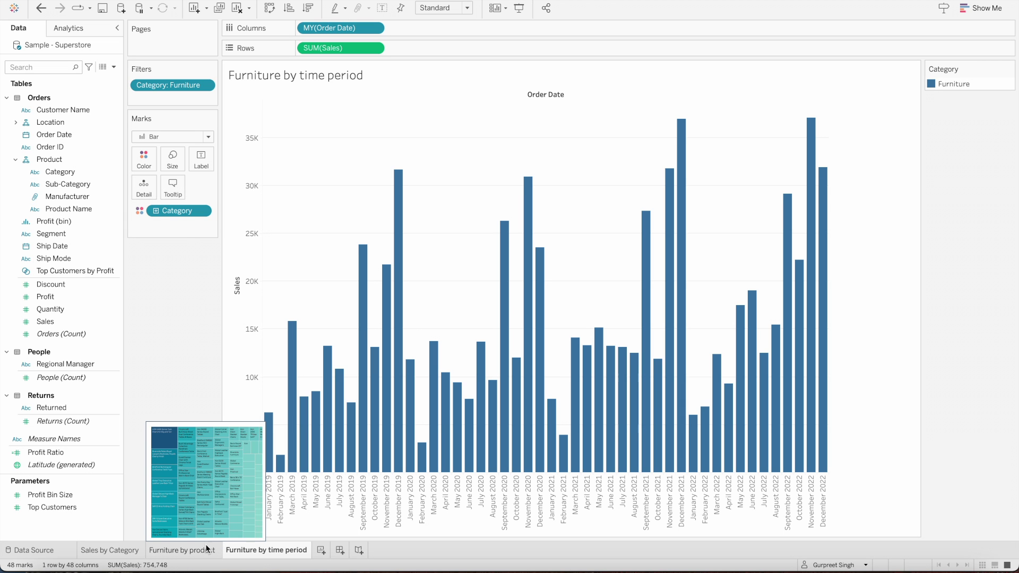
left_click(206, 551)
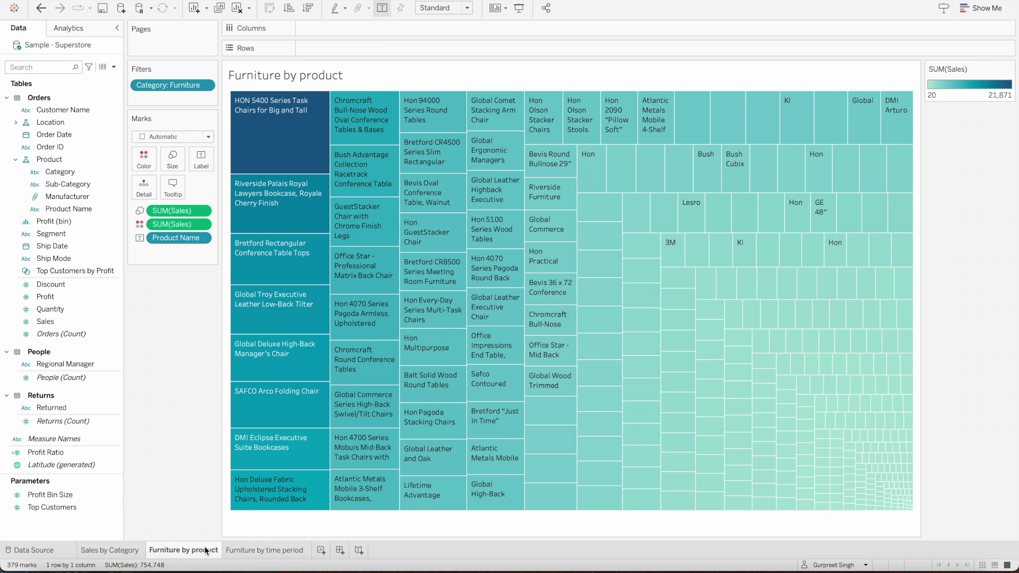
right_click(243, 550)
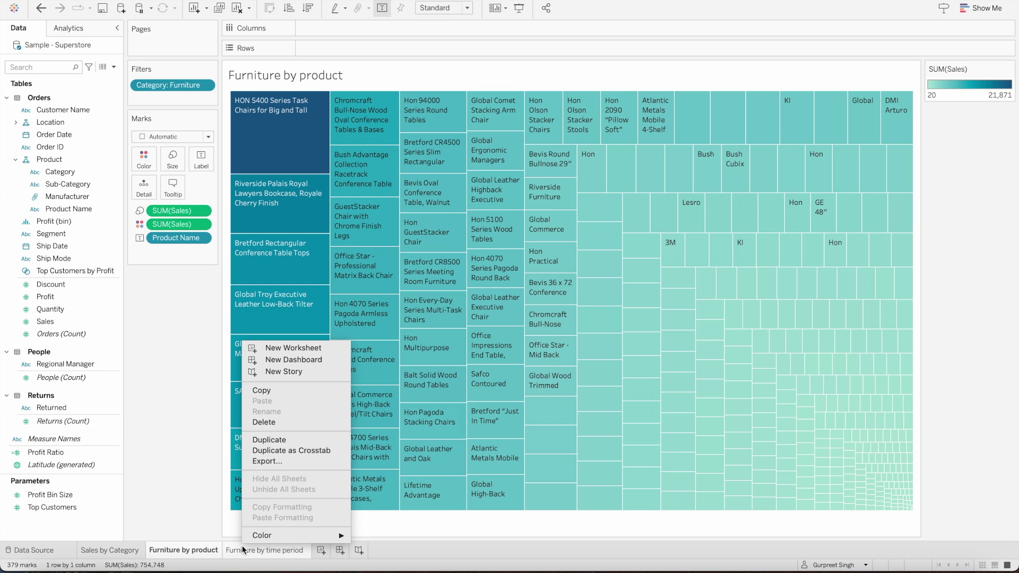
left_click(269, 440)
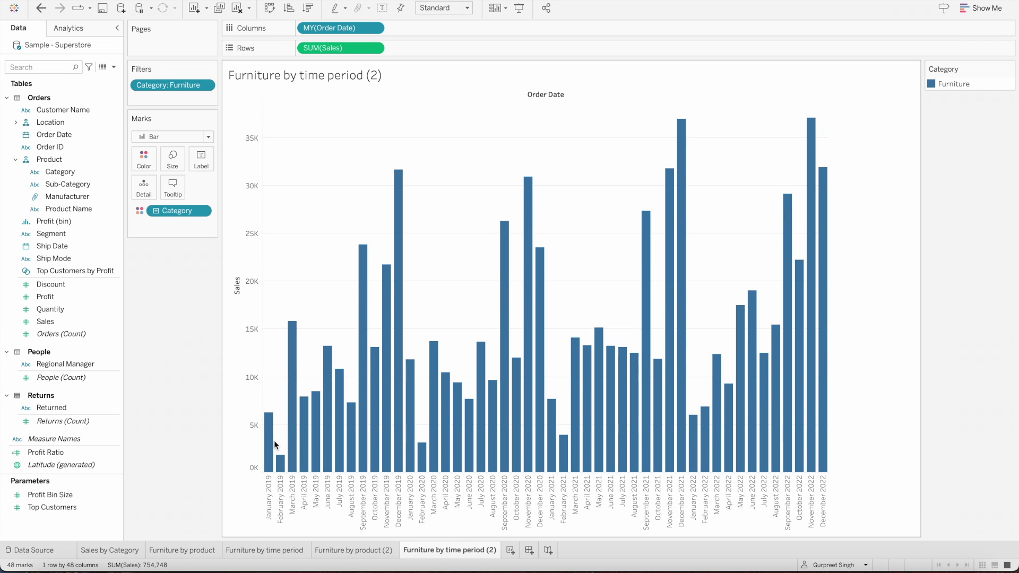
Rename the copy of the Furniture by product worksheet as Office Supplie by product.
left_click(371, 550)
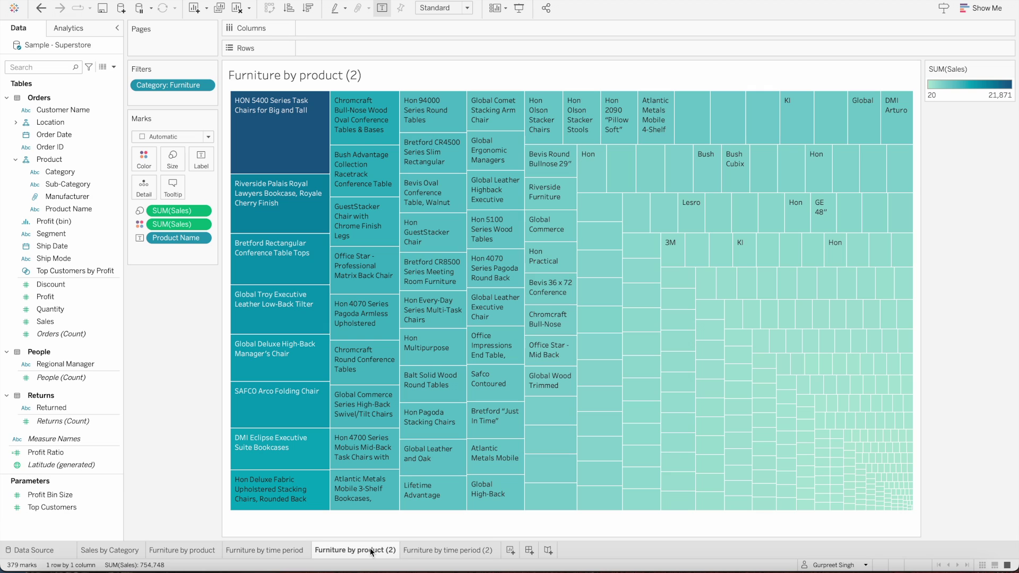
double_click(370, 550)
key("End")
key("BackSpace")
key("BackSpace")
key("BackSpace")
key("BackSpace")
key("BackSpace")
key("BackSpace")
key("BackSpace")
key("BackSpace")
key("BackSpace")
key("BackSpace")
key("BackSpace")
key("BackSpace")
type("Office Supplie")
key("Return")
Edit the Category filter of the Office Supplie by product treemap to include only Office Supplies.
left_click(206, 86)
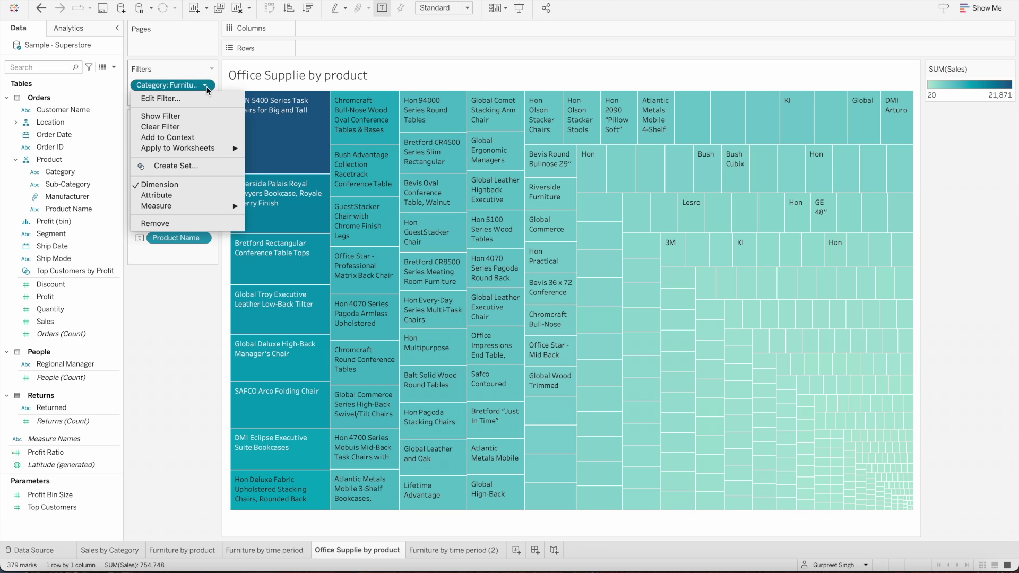
left_click(197, 101)
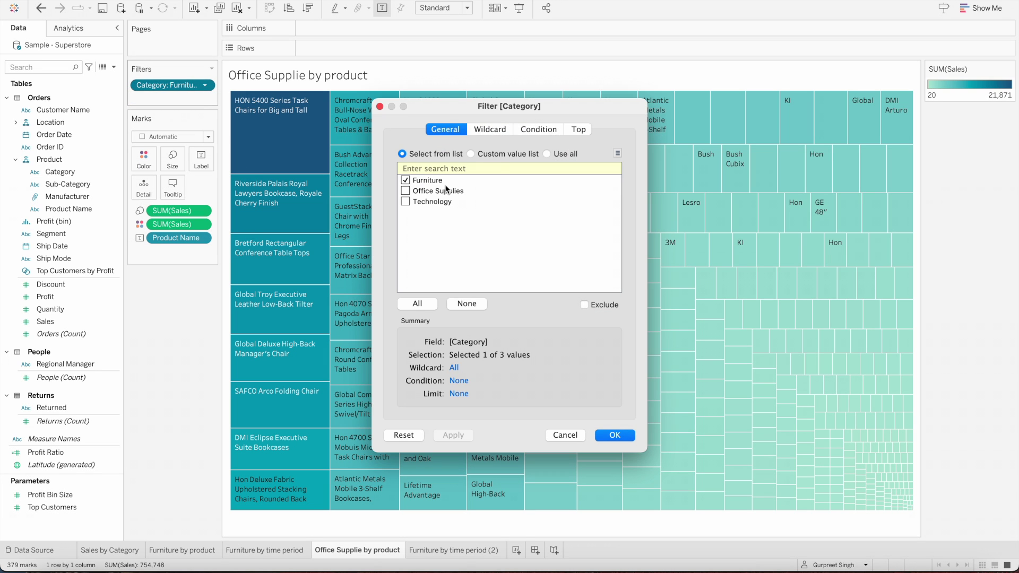
left_click(408, 192)
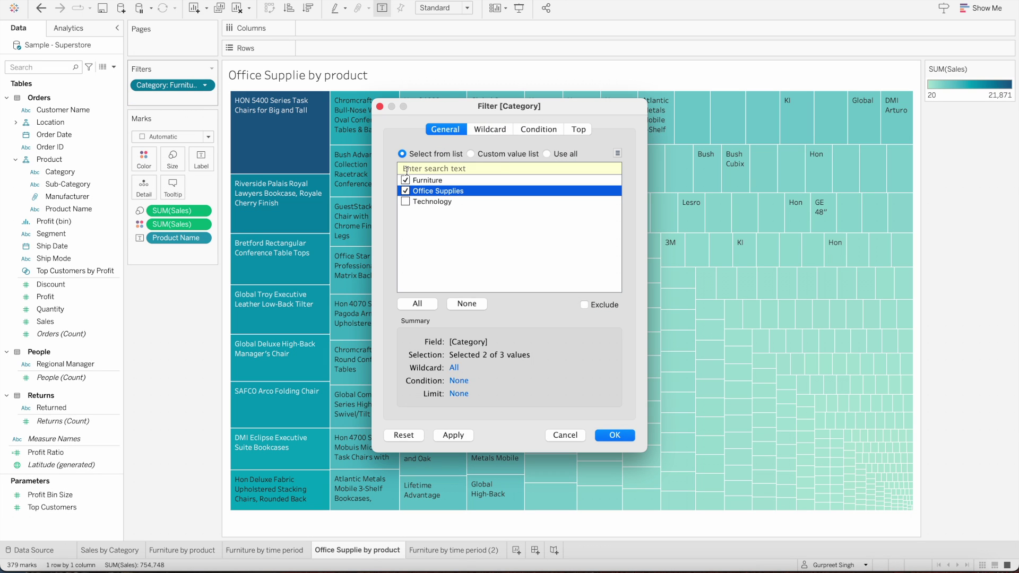
left_click(615, 436)
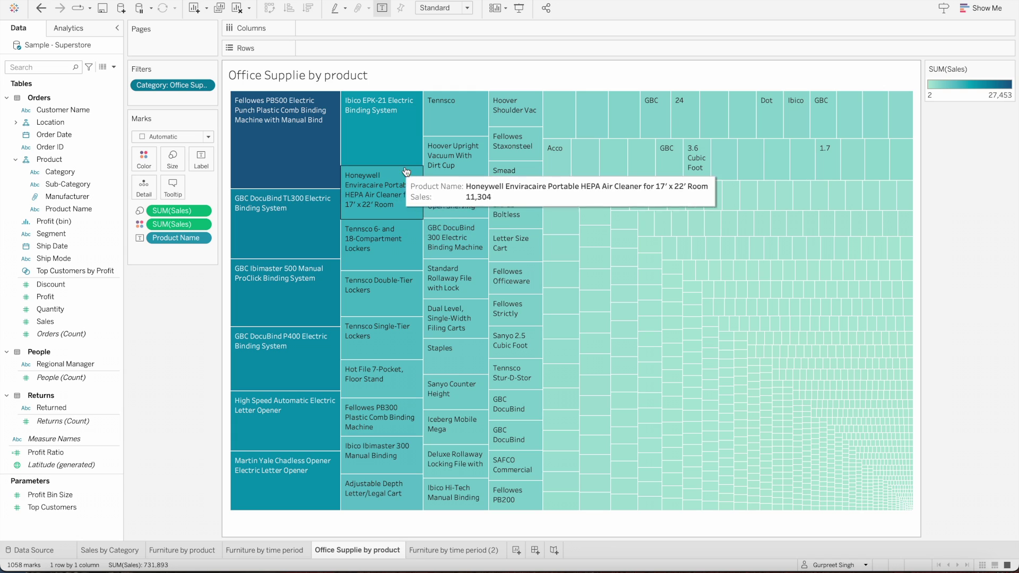
Change the Sales color palette of the office supplies treemap to Orange.
left_click(1008, 68)
left_click(991, 83)
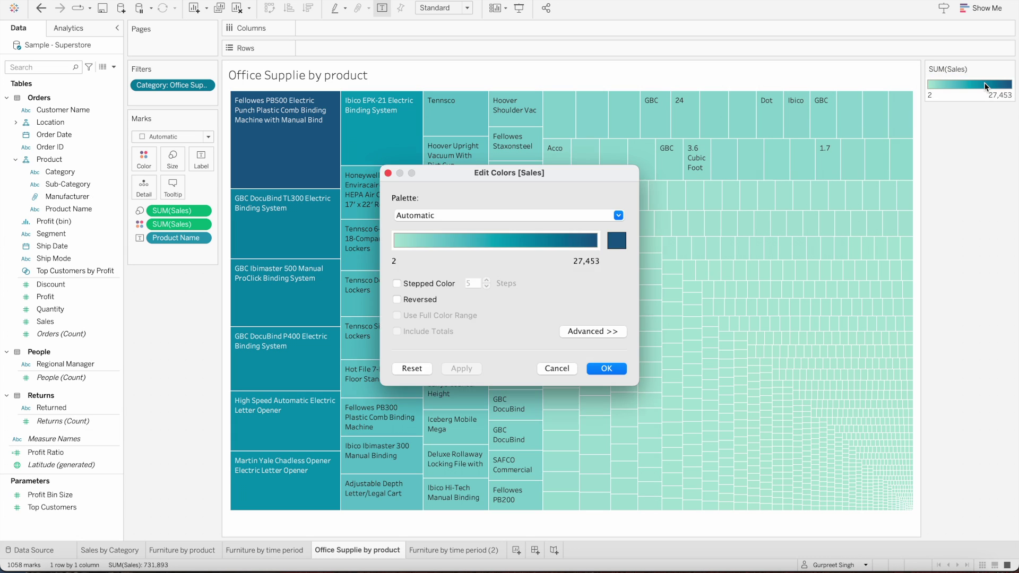
left_click(510, 215)
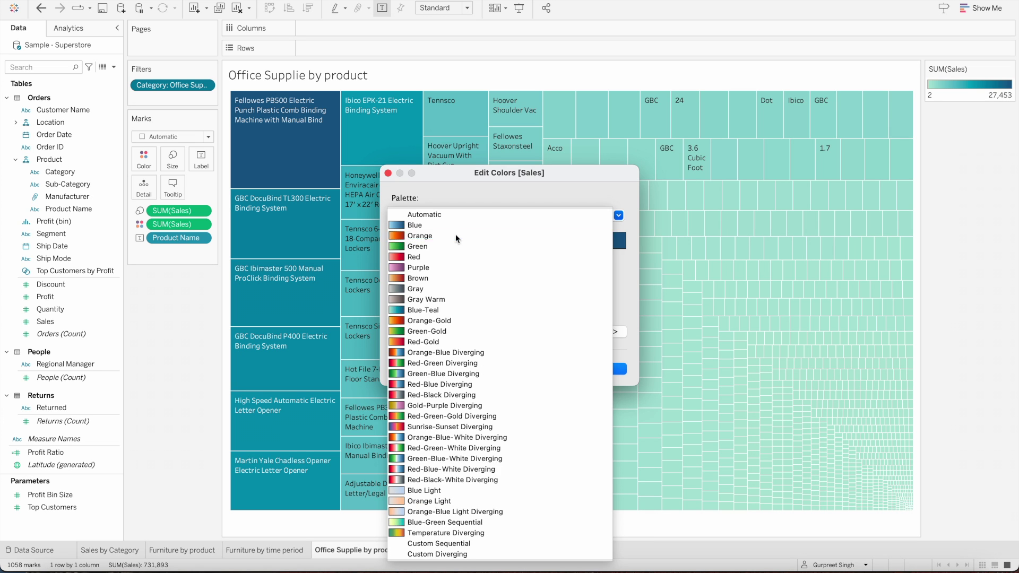
left_click(456, 236)
left_click(604, 369)
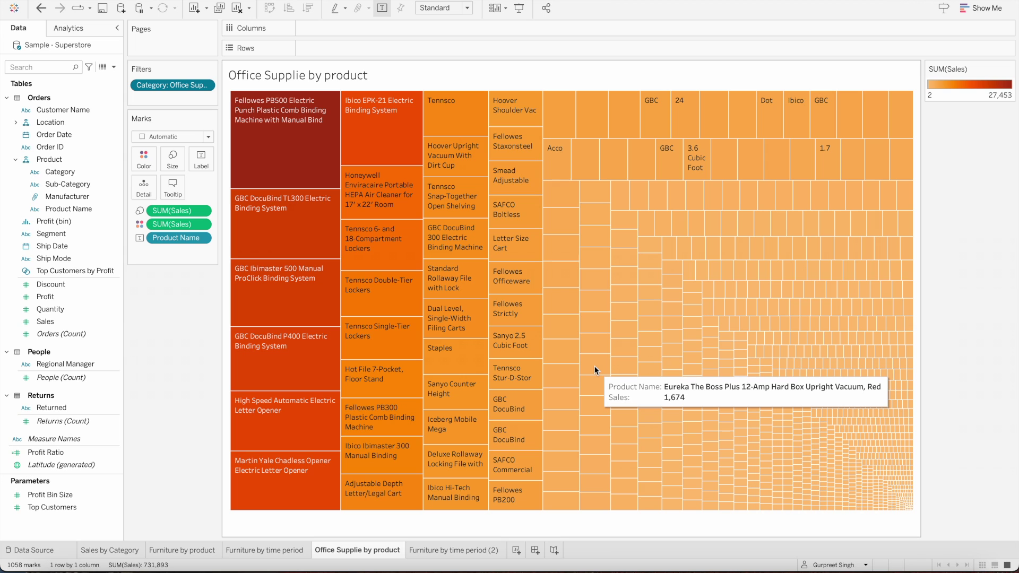
Rename the copy of the Furniture by time period worksheet as Office Supplies by time period.
left_click(436, 552)
double_click(434, 552)
key("End")
key("BackSpace")
key("BackSpace")
key("BackSpace")
key("BackSpace")
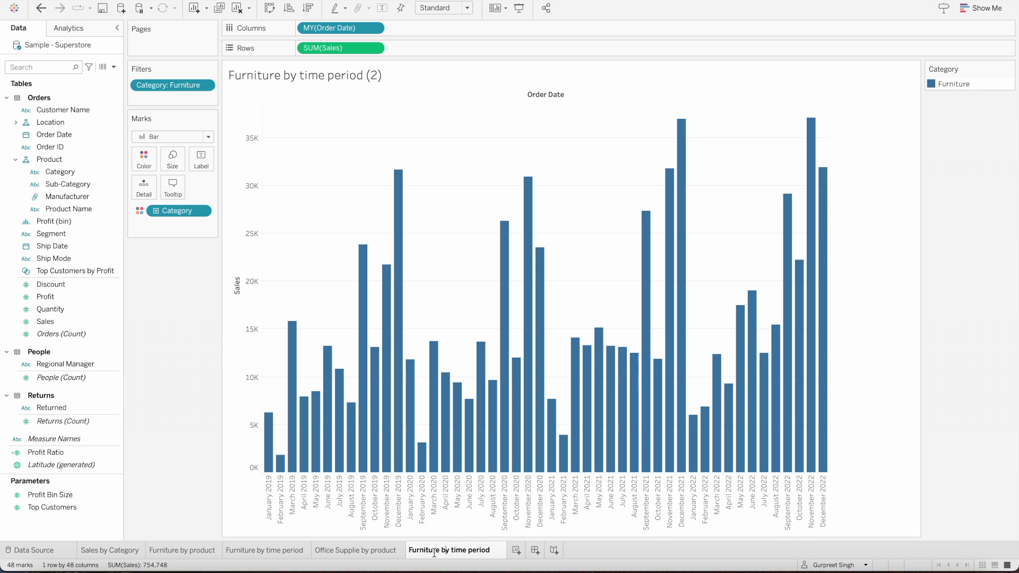
key("BackSpace")
key("BackSpace")
key("BackSpace")
key("BackSpace")
key("BackSpace")
key("BackSpace")
key("BackSpace")
key("BackSpace")
key("BackSpace")
key("BackSpace")
type("Office Supplies")
key("Return")
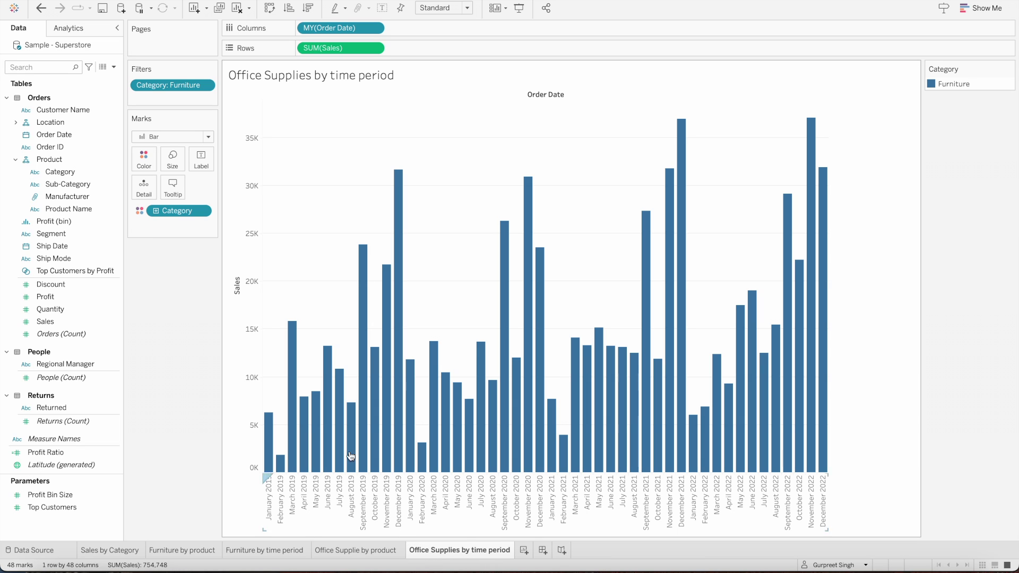
Edit the Category filter of the Office Supplies by time period chart to include Office Supplies and exclude Furniture.
right_click(195, 85)
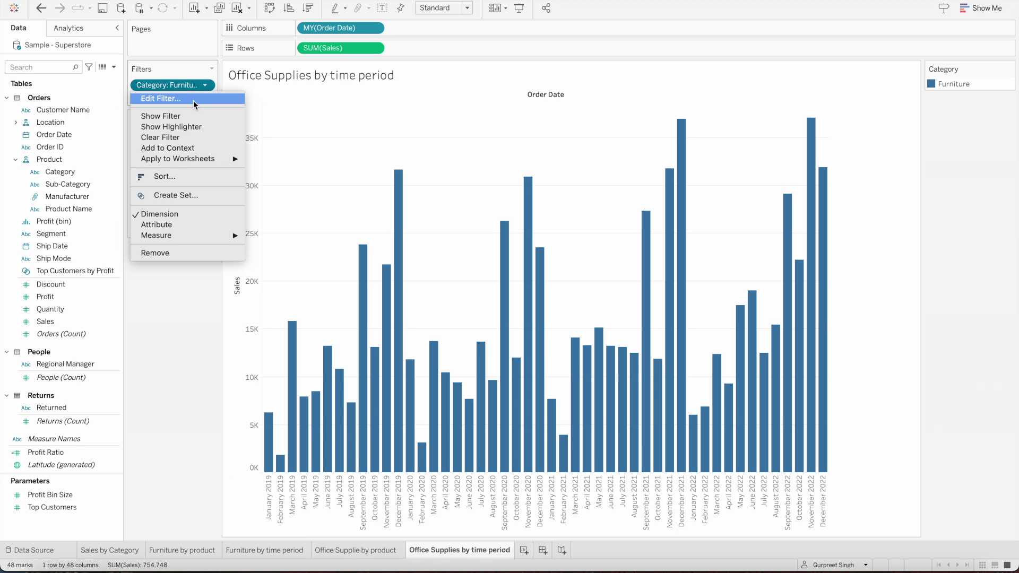
left_click(194, 98)
left_click(406, 189)
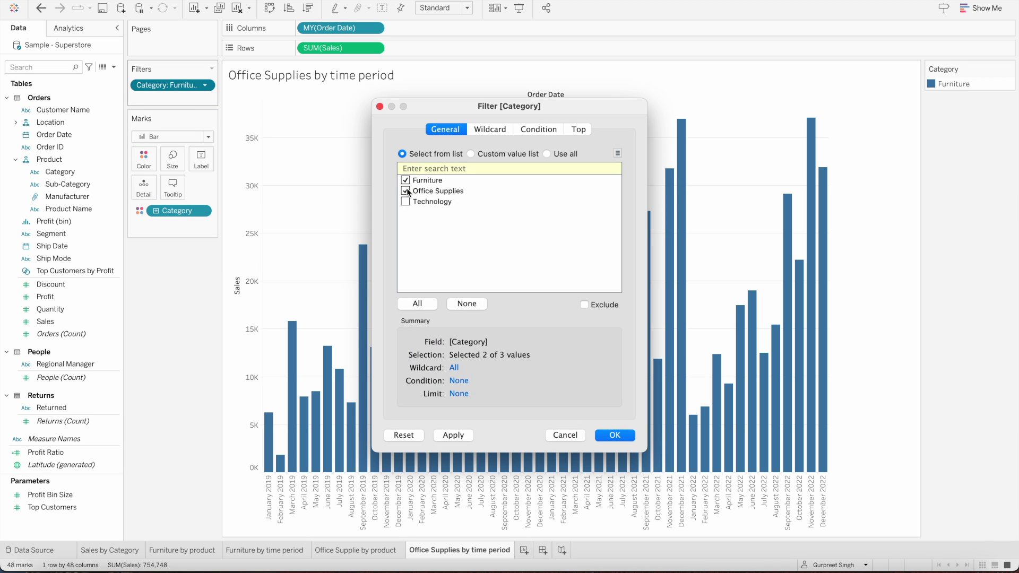
left_click(406, 181)
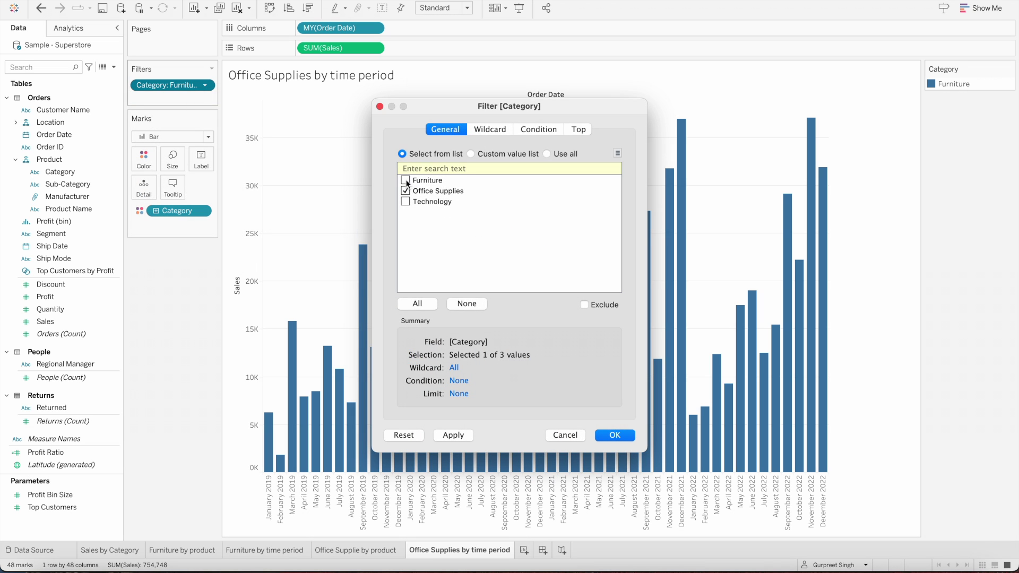
left_click(609, 436)
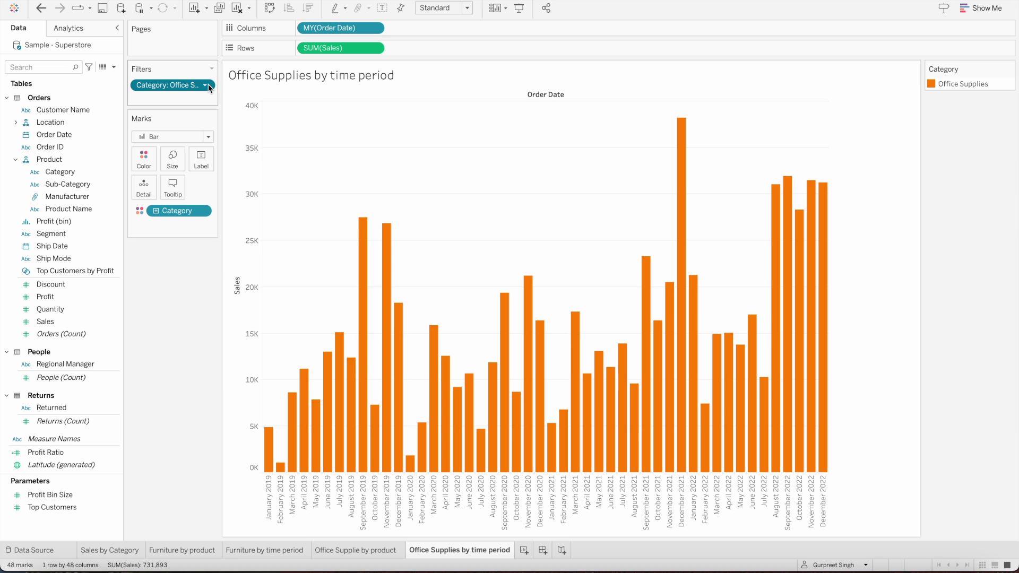
Apply the Category filter of Office Supplies by time period to the Office Supplie by product worksheet as well.
left_click(205, 86)
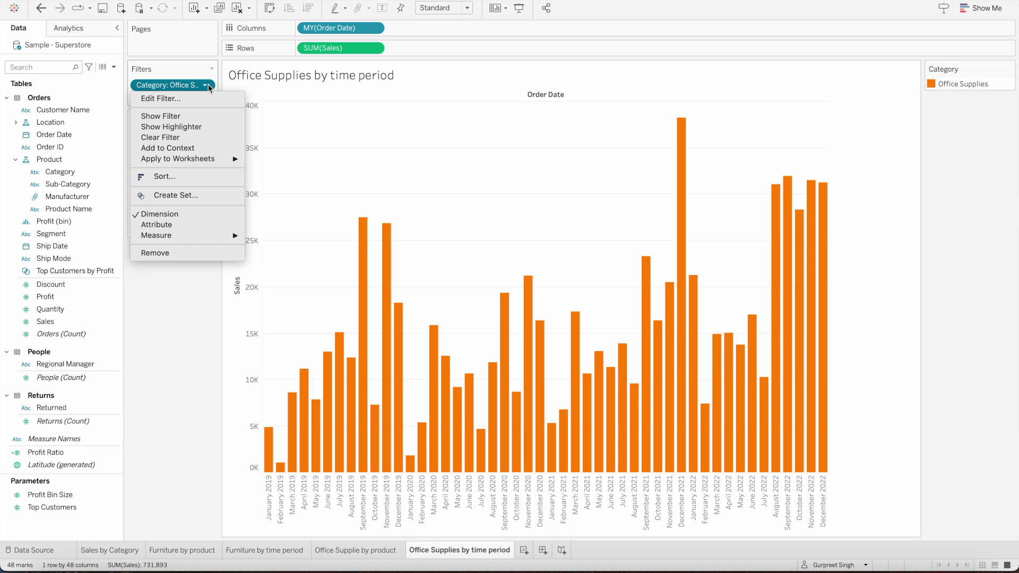
mouse_move(216, 160)
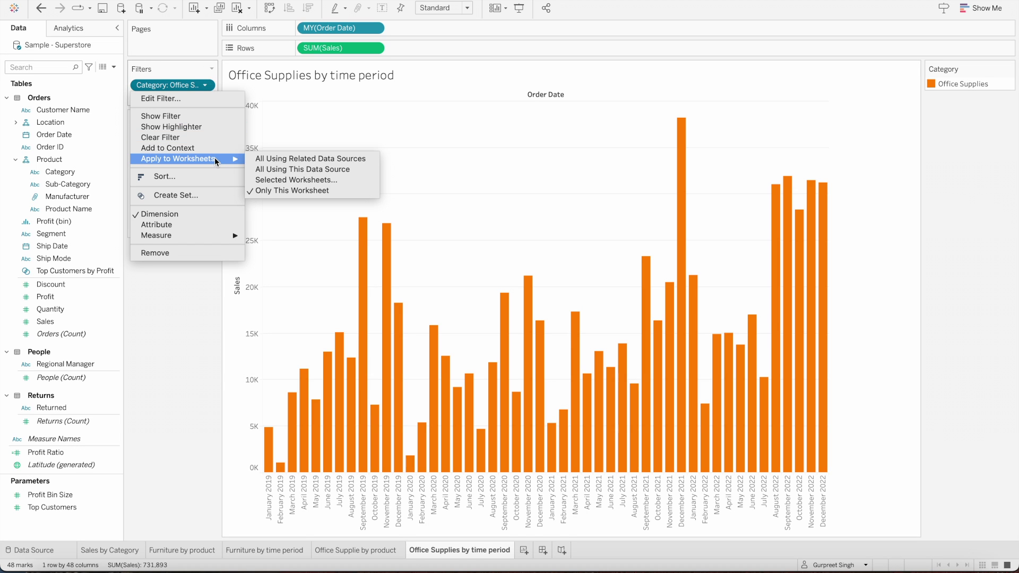
left_click(273, 181)
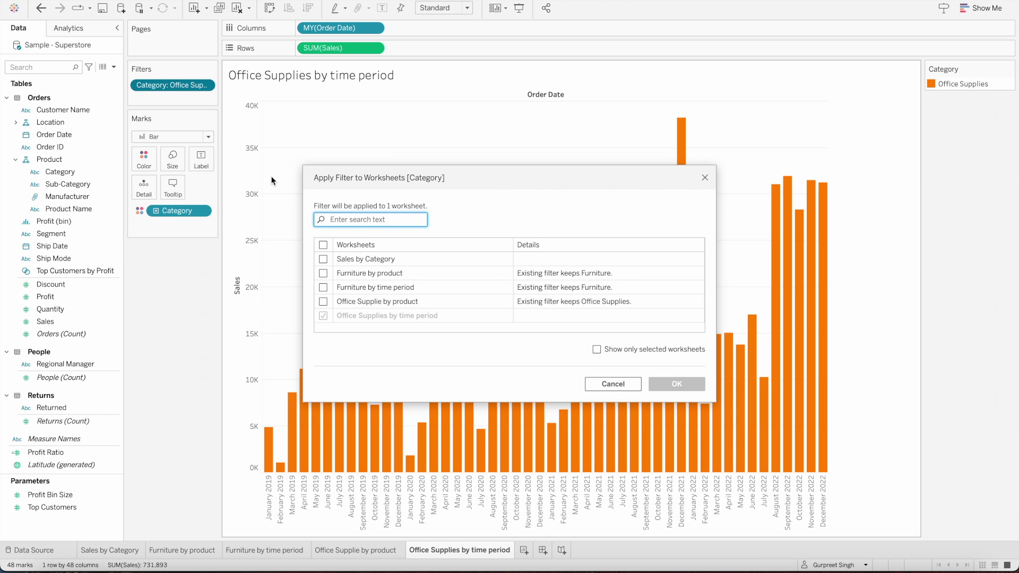
left_click(325, 301)
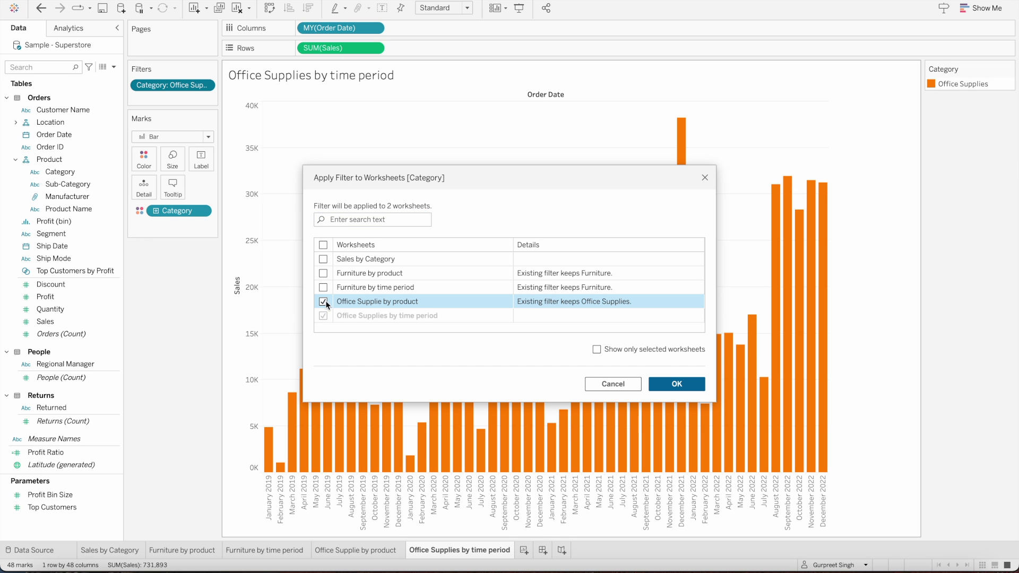
left_click(677, 385)
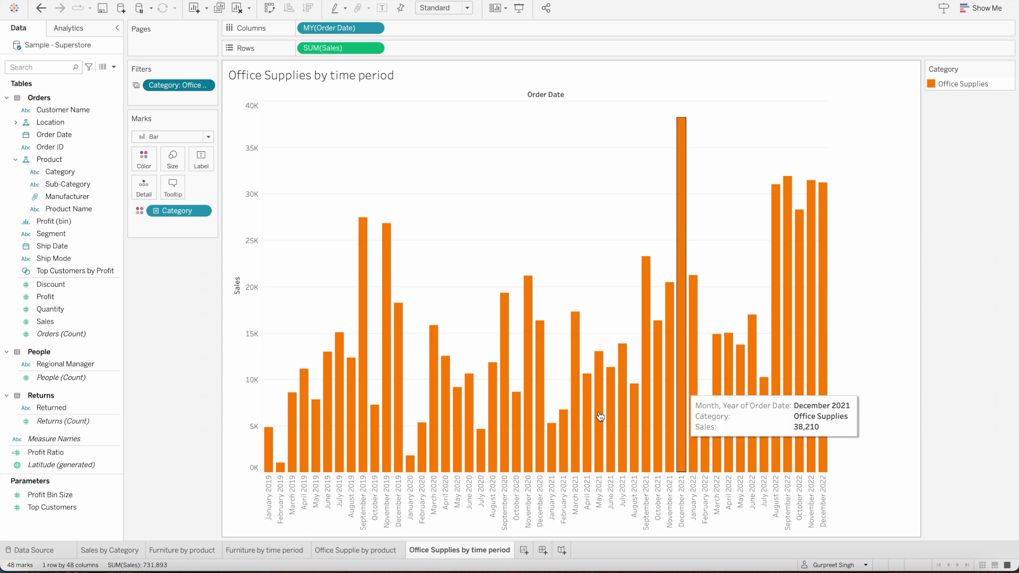
Duplicate the Office Supplie by product and Office Supplies by time period worksheets together.
left_click(381, 547)
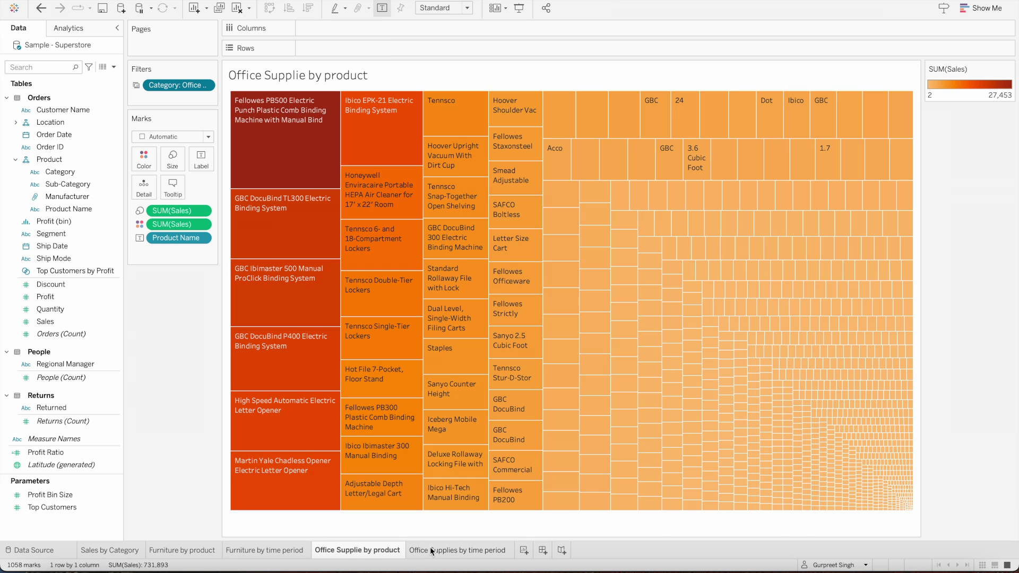
right_click(439, 553)
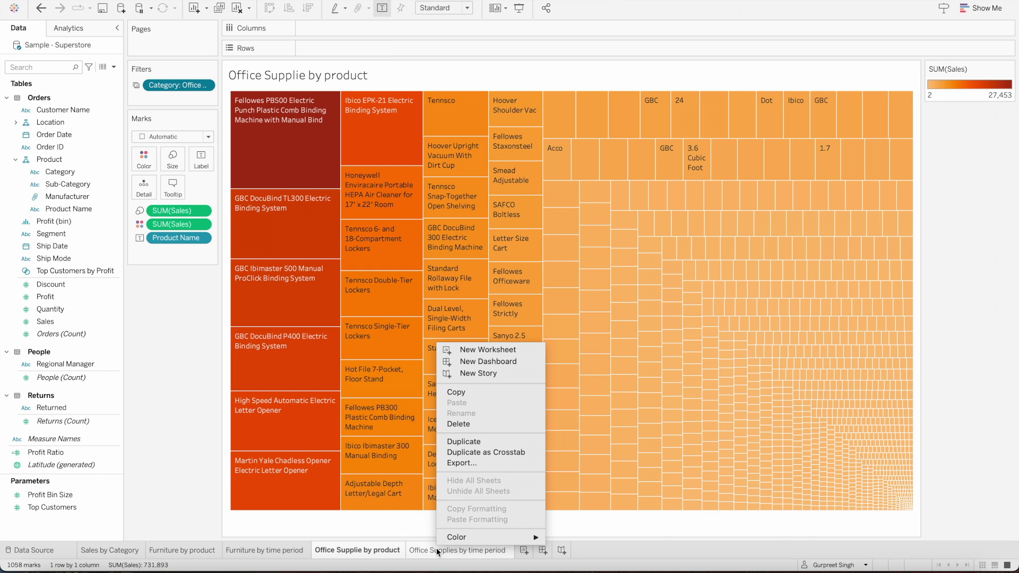
left_click(483, 442)
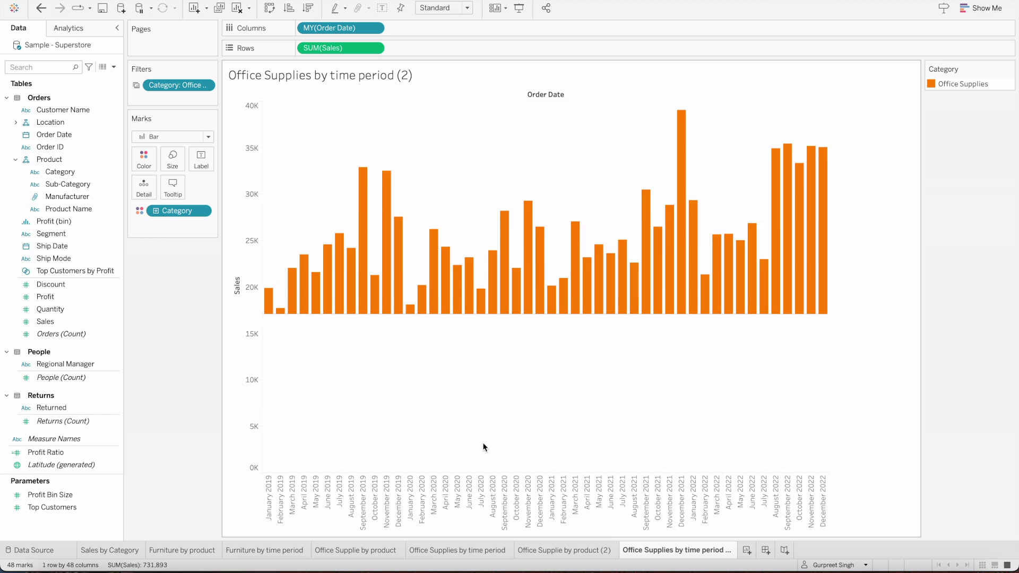
Rename the Office Supplie by product (2) worksheet as Technology by product.
double_click(557, 551)
left_click(617, 550)
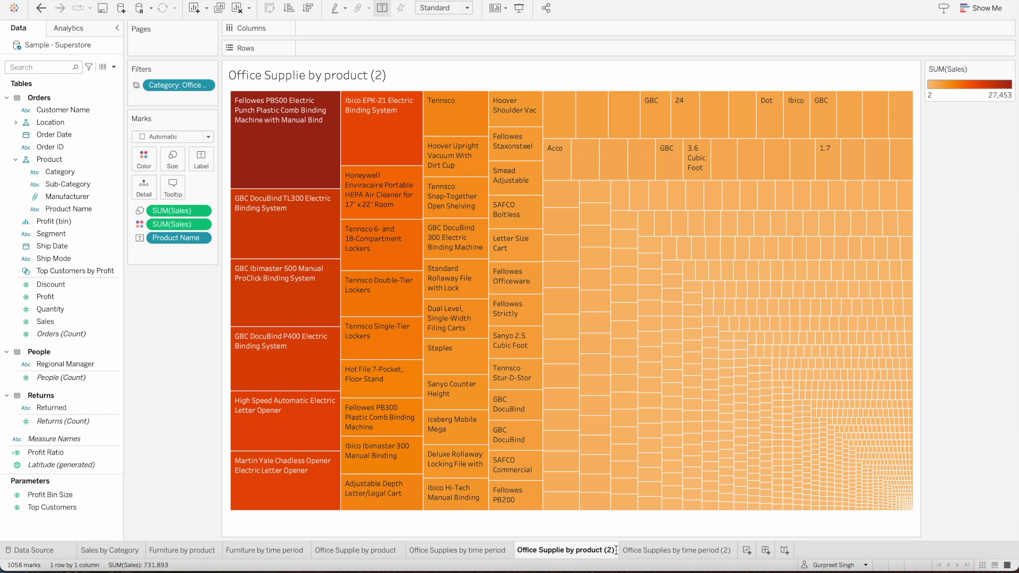
key("BackSpace")
key("BackSpace")
key("BackSpace")
key("BackSpace")
key("BackSpace")
key("BackSpace")
key("BackSpace")
key("BackSpace")
key("BackSpace")
key("BackSpace")
key("BackSpace")
key("BackSpace")
key("BackSpace")
key("BackSpace")
key("BackSpace")
key("BackSpace")
key("BackSpace")
key("BackSpace")
type("Technology")
key("Return")
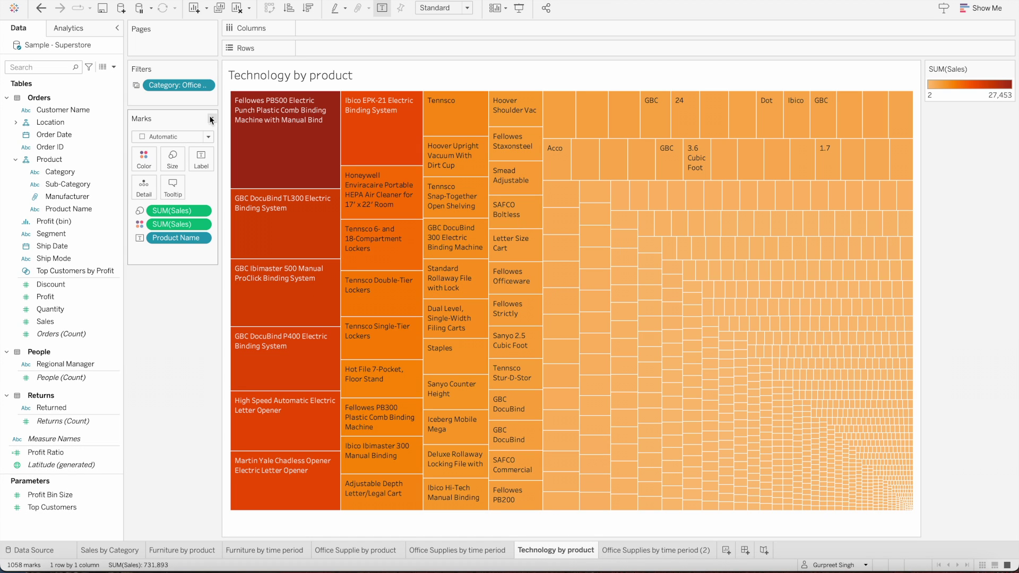
left_click(204, 85)
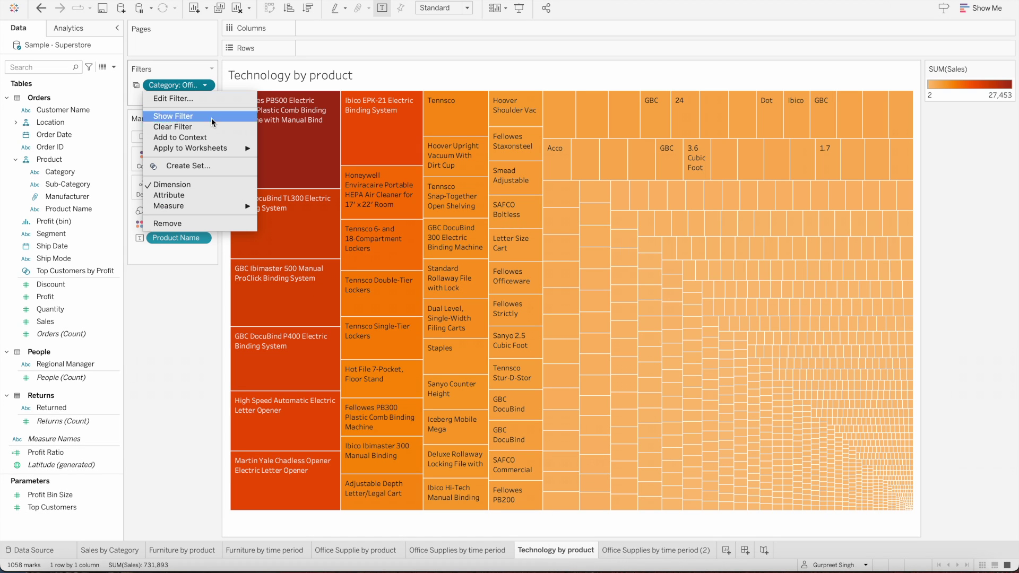
mouse_move(212, 148)
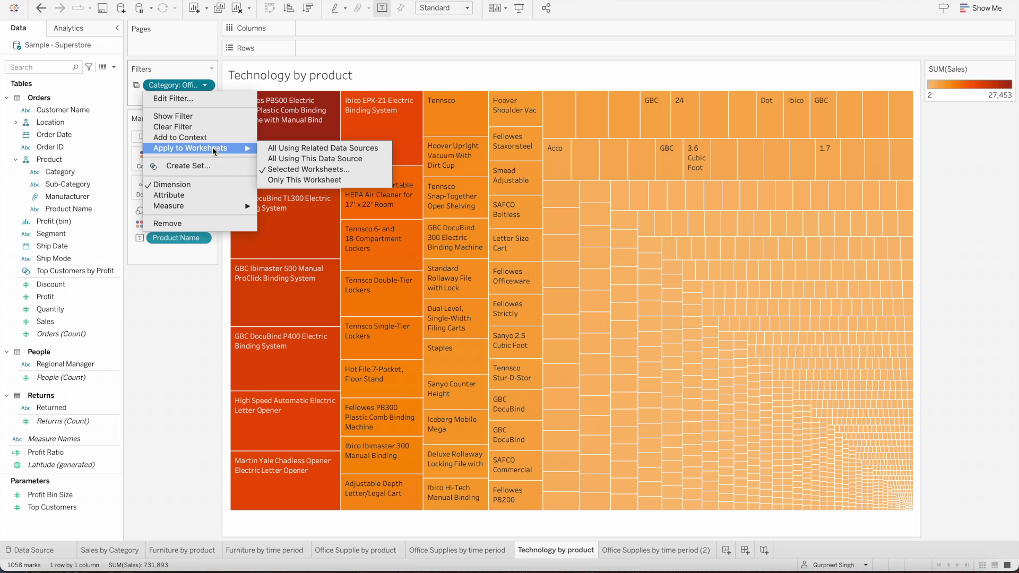
left_click(270, 169)
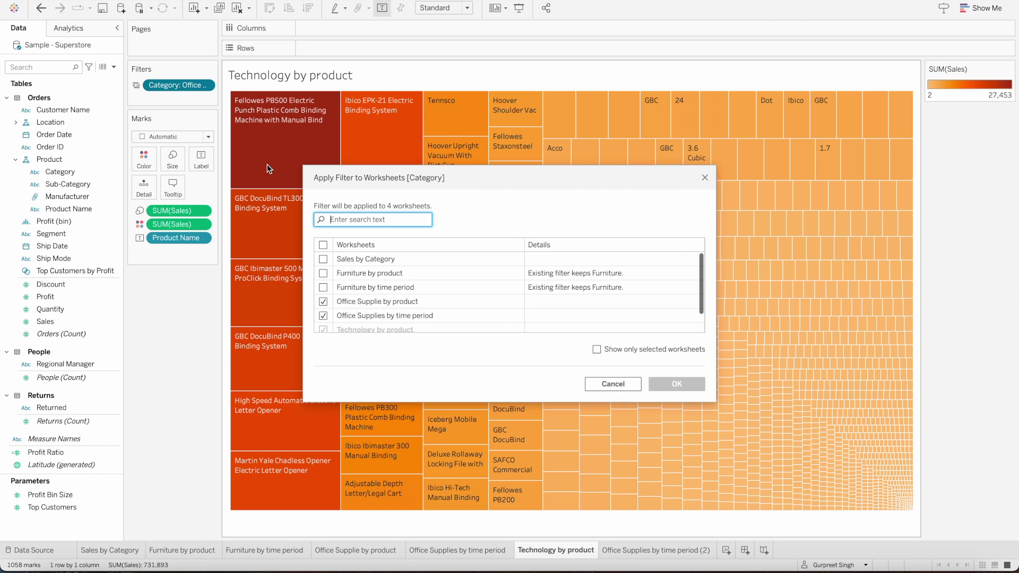
scroll(367, 302, "down", 2)
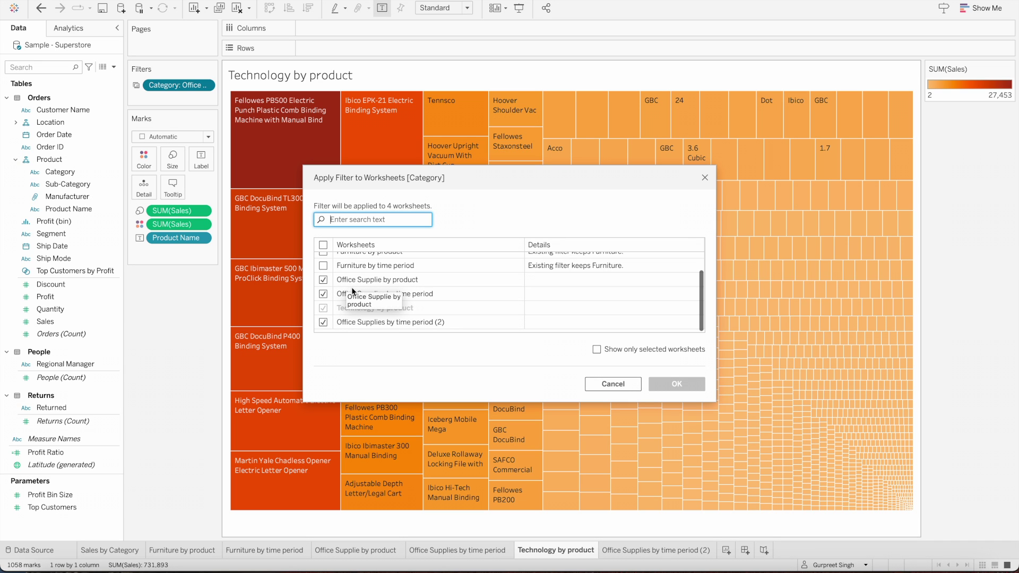
left_click(613, 384)
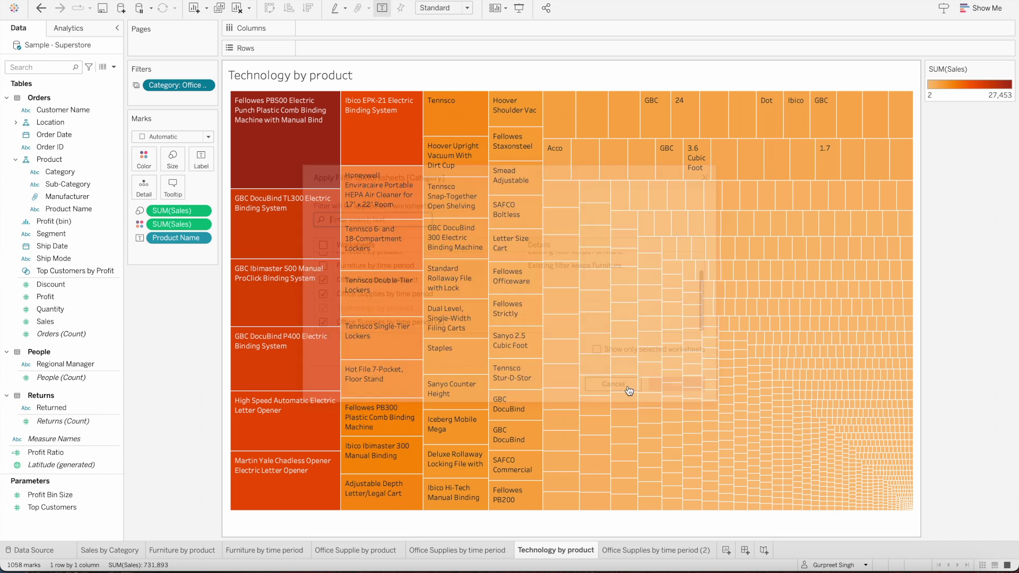
Replace the shared Category filter on Technology by product with a new Category filter that keeps only Technology.
left_click_drag(177, 85, 188, 332)
left_click_drag(69, 171, 162, 97)
left_click(405, 202)
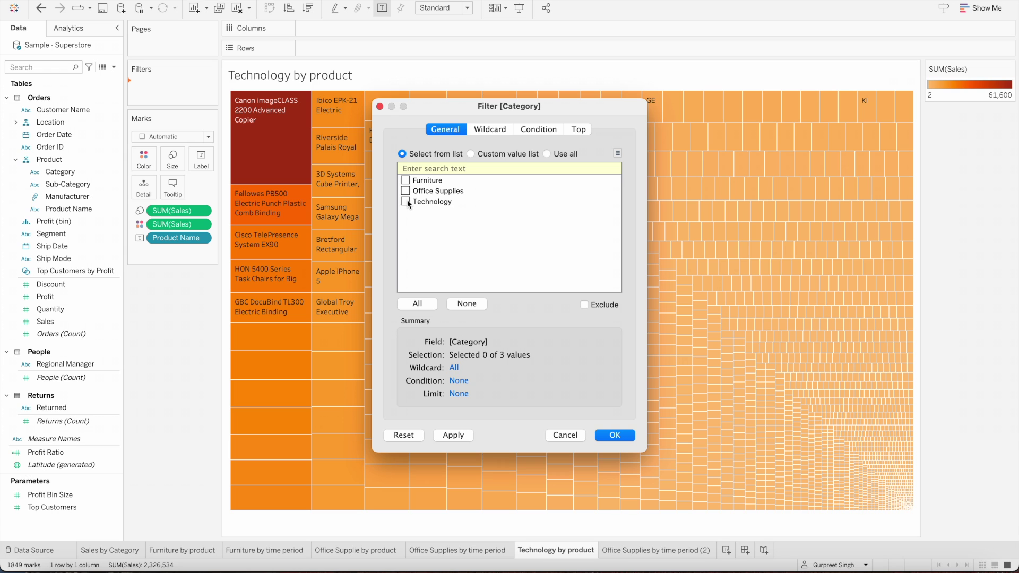
left_click(615, 435)
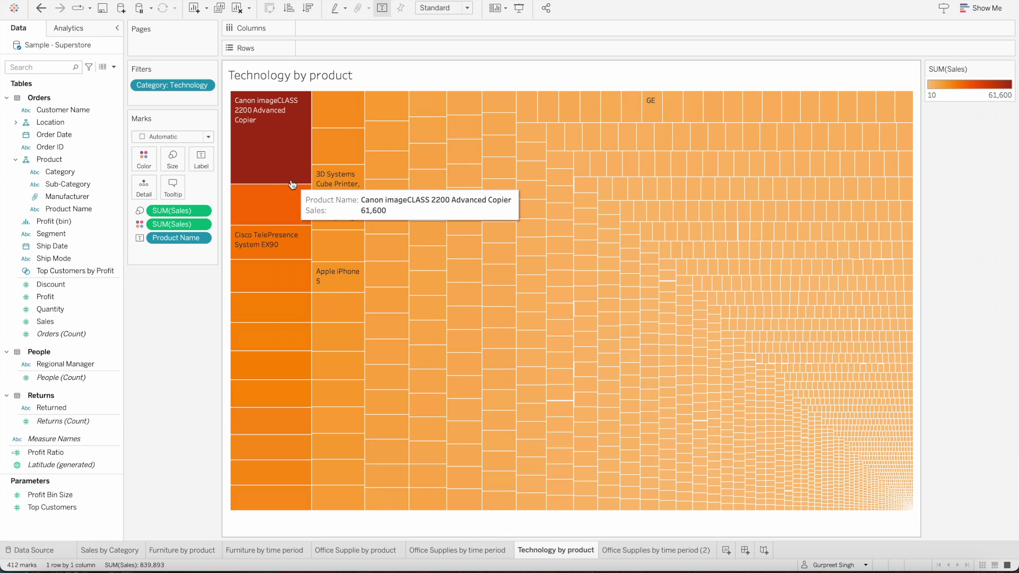
Apply the Technology by product worksheet's Category filter to the Office Supplies by time period (2) worksheet as well.
left_click(206, 85)
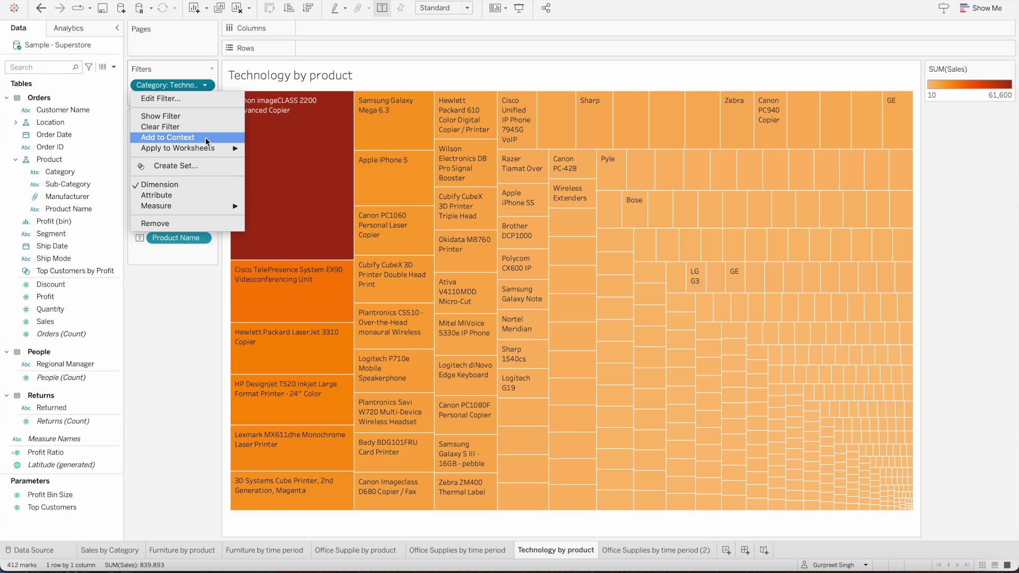
mouse_move(212, 148)
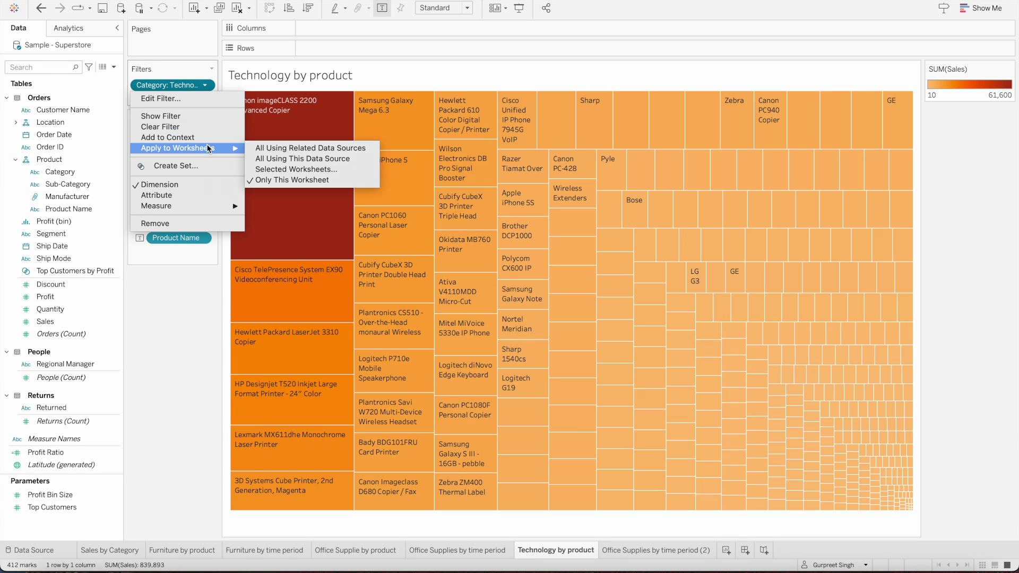
left_click(278, 169)
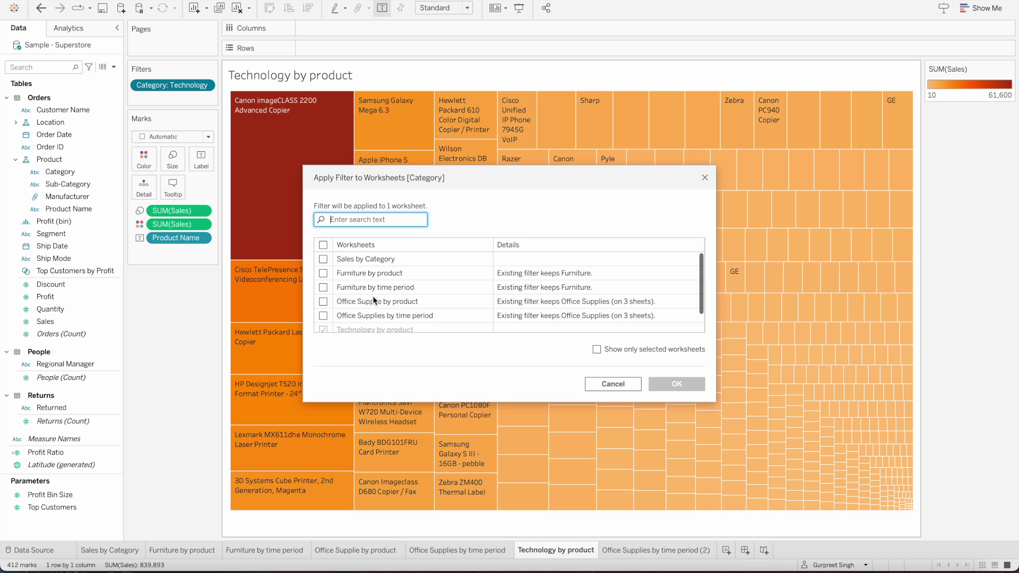
scroll(543, 262, "down", 2)
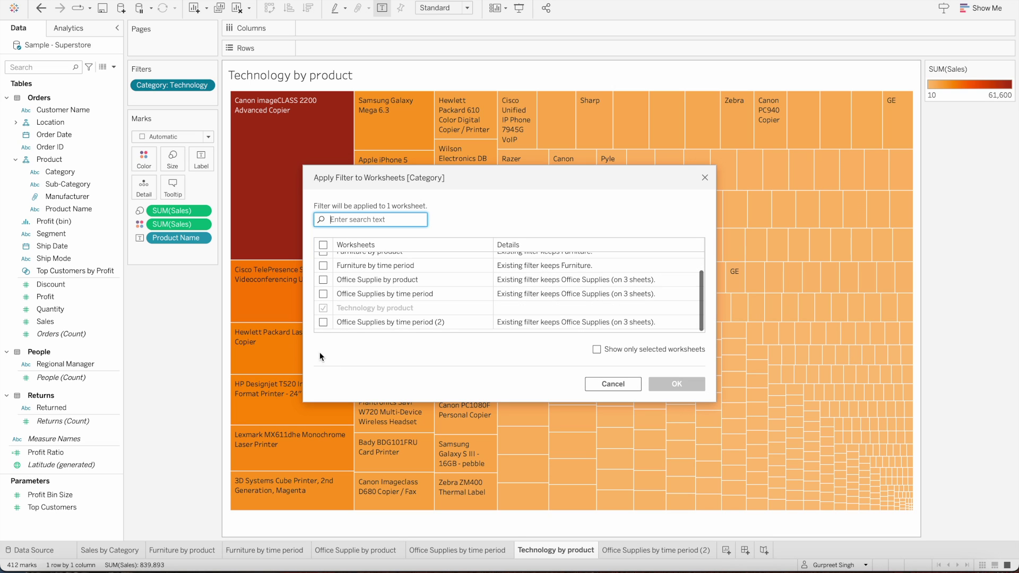
left_click(323, 322)
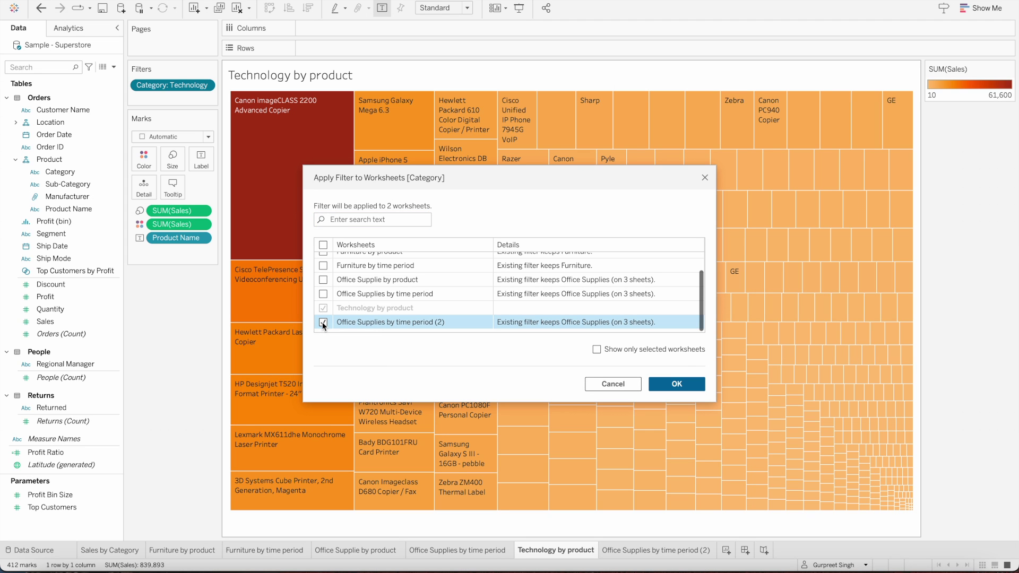
left_click(680, 384)
Rename the Office Supplies by time period (2) worksheet as Technology by time period.
double_click(651, 549)
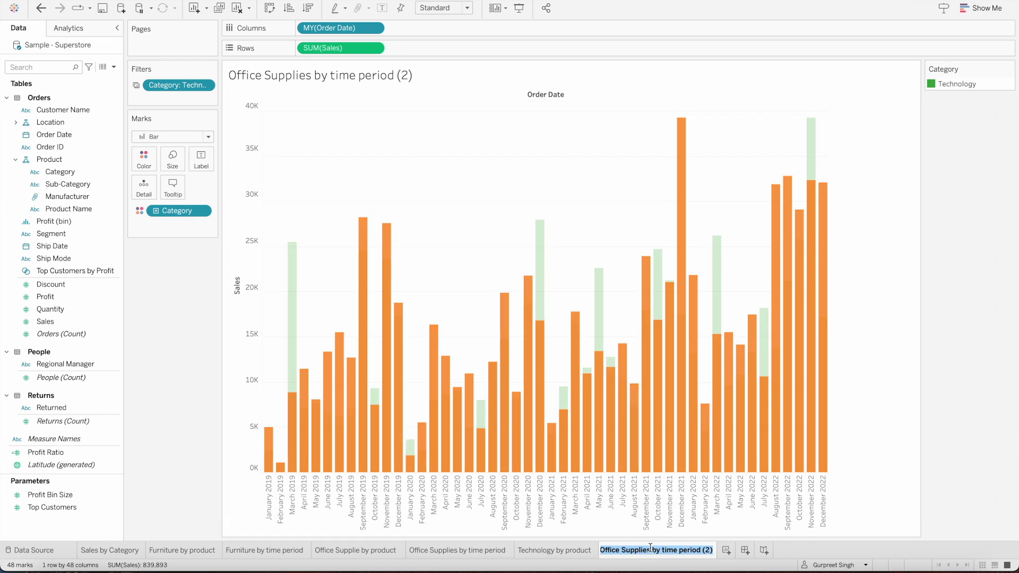
key("End")
key("BackSpace")
key("BackSpace")
key("BackSpace")
key("BackSpace")
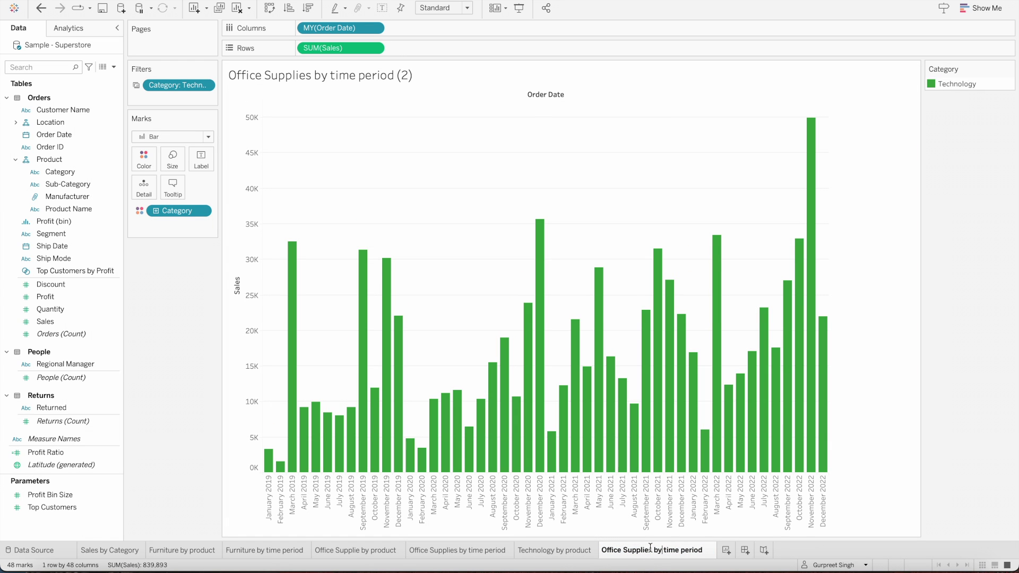
left_click(651, 548)
key("BackSpace")
key("BackSpace")
key("BackSpace")
key("BackSpace")
key("BackSpace")
key("BackSpace")
key("BackSpace")
key("BackSpace")
key("BackSpace")
key("BackSpace")
key("BackSpace")
key("BackSpace")
key("BackSpace")
key("BackSpace")
key("BackSpace")
key("BackSpace")
type("Technology")
key("Return")
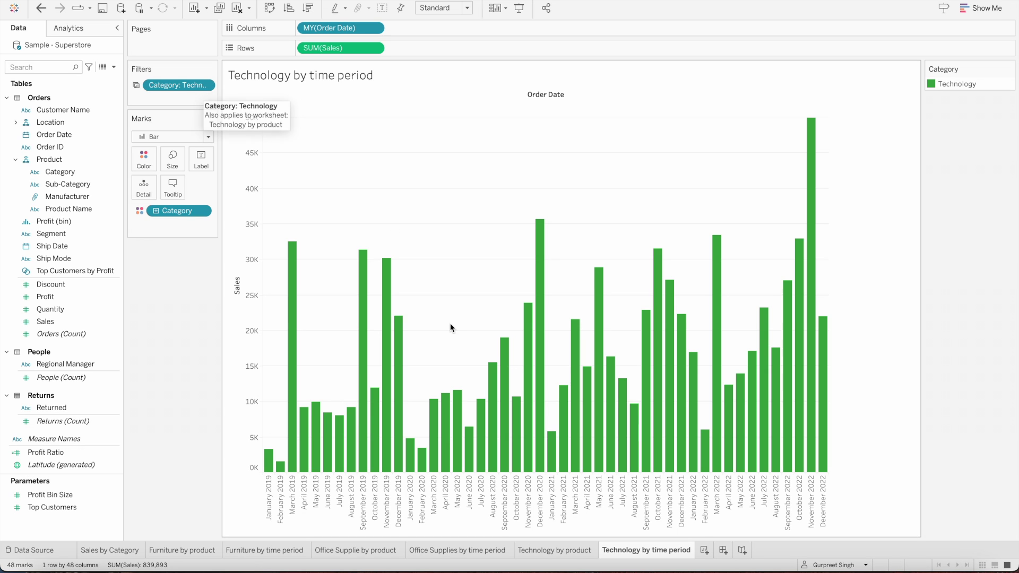
Review the Office Supplies, Furniture and Technology by time period worksheets to compare their charts.
left_click(459, 550)
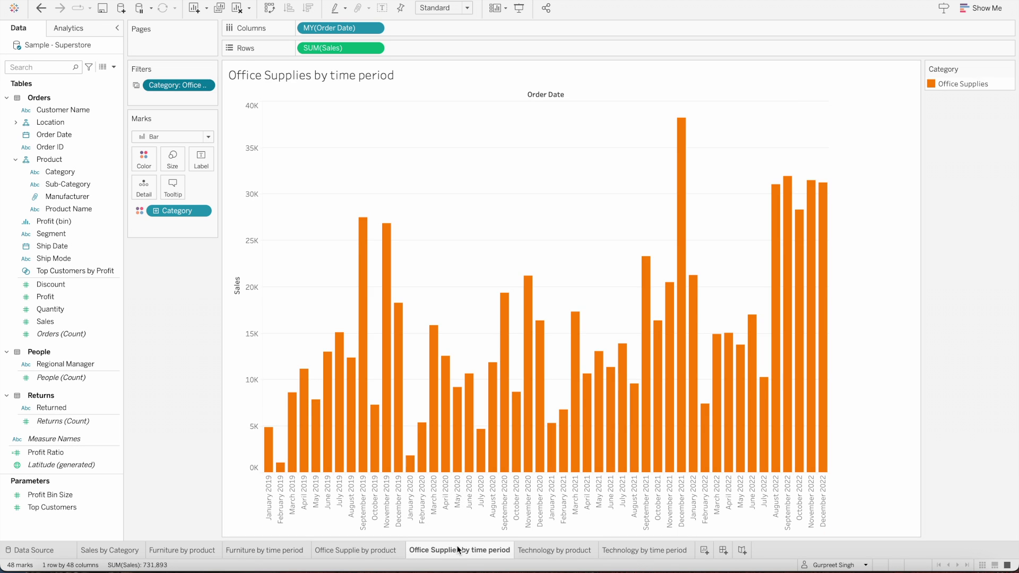
left_click(385, 552)
left_click(270, 553)
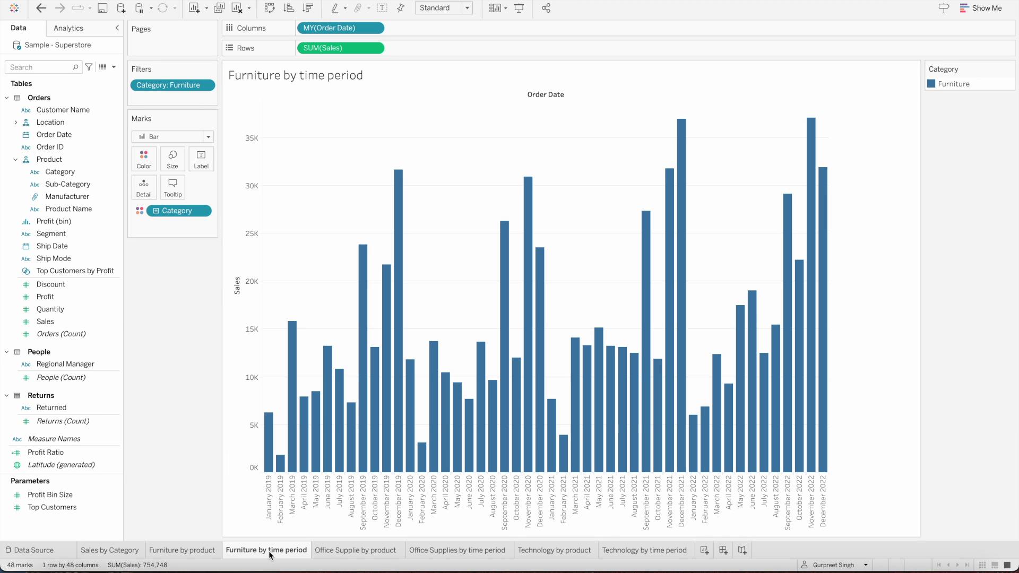
left_click(639, 551)
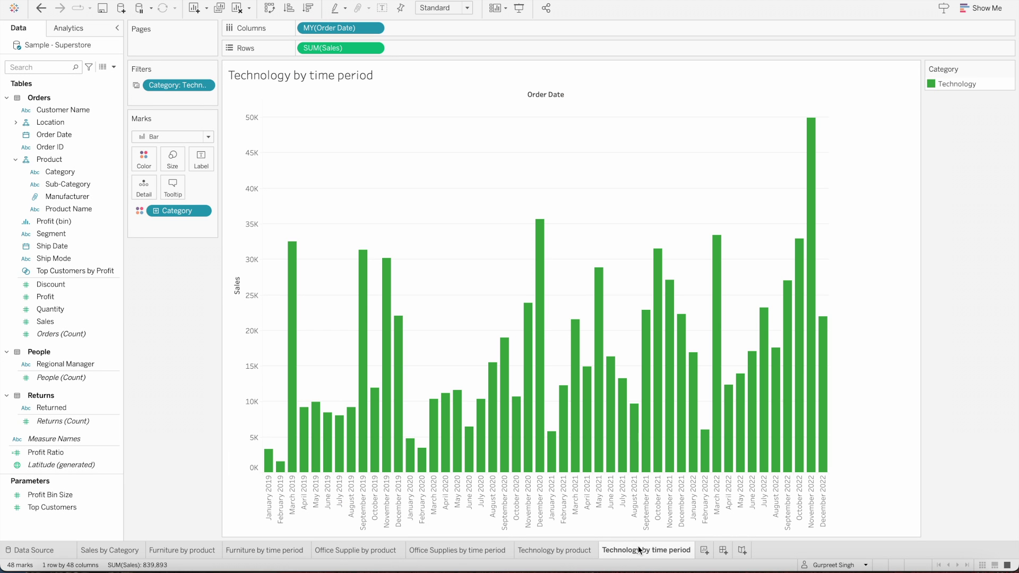
Change the Sales color palette of the Technology by product treemap to Green.
left_click(575, 552)
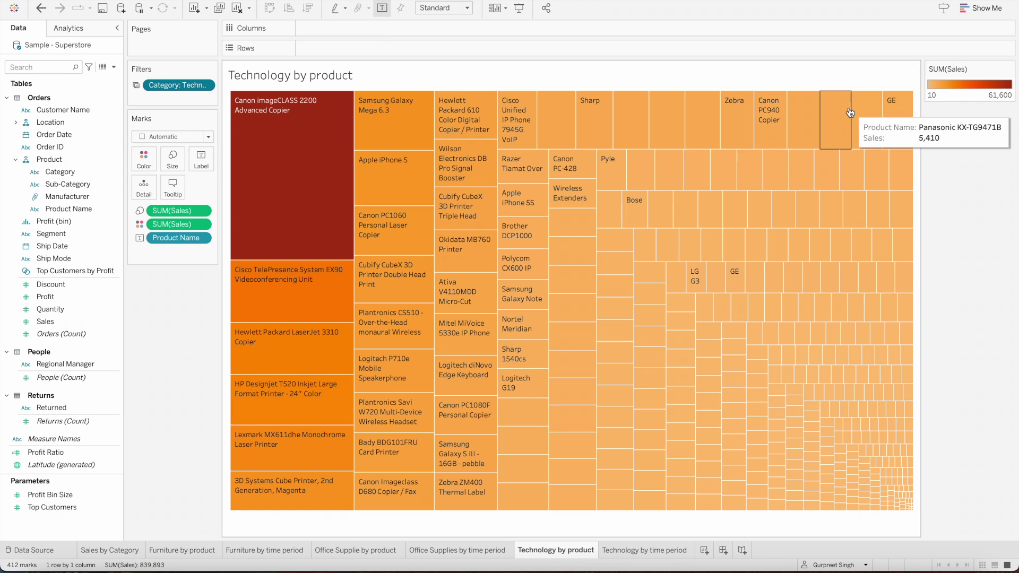
left_click(1008, 69)
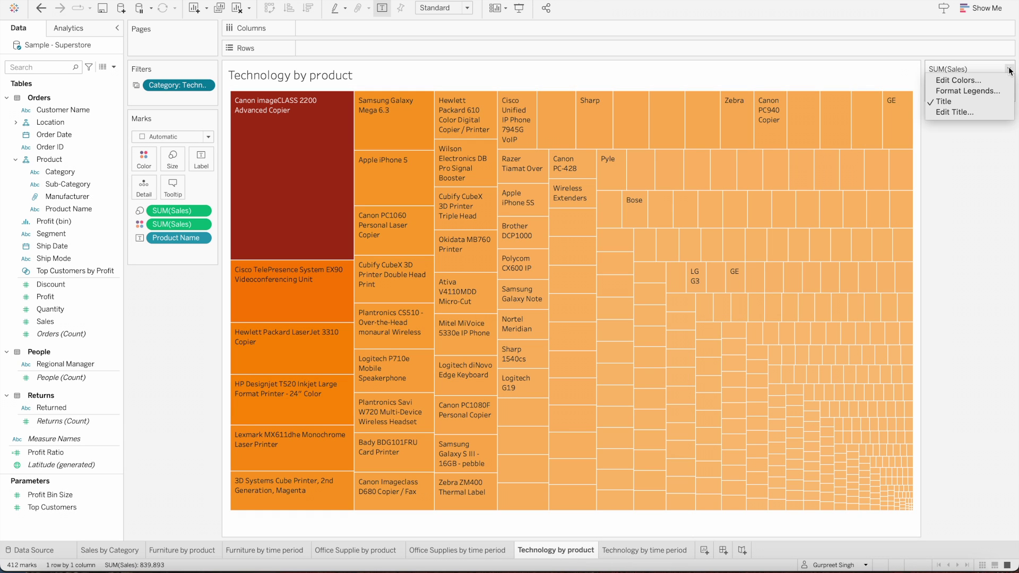
left_click(983, 79)
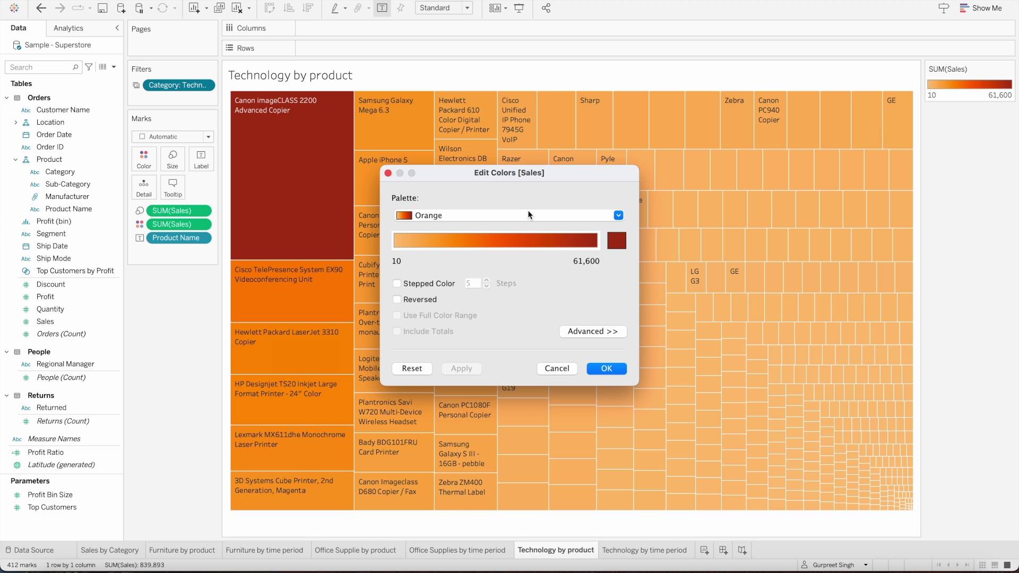
left_click(530, 214)
left_click(461, 227)
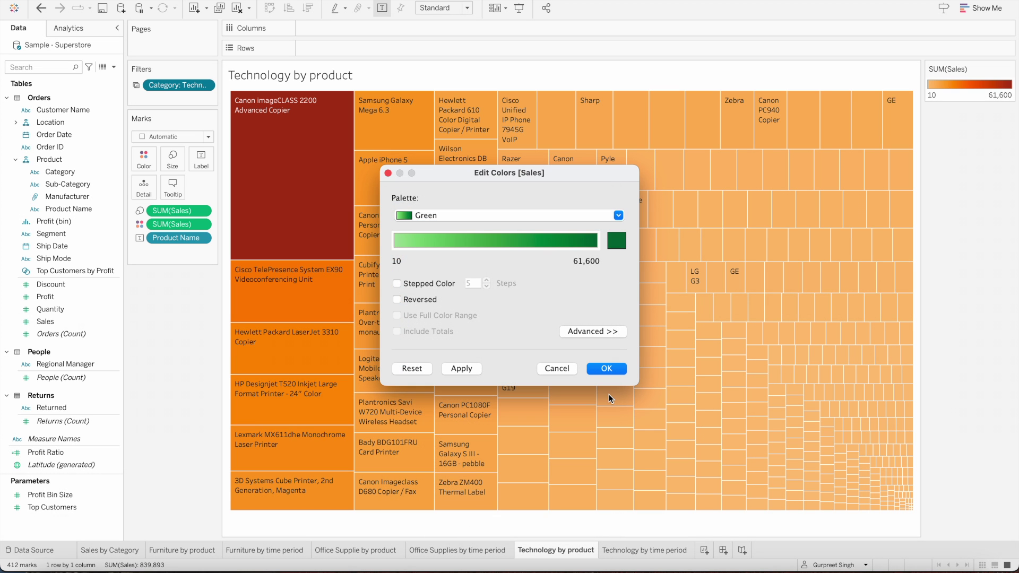
left_click(610, 369)
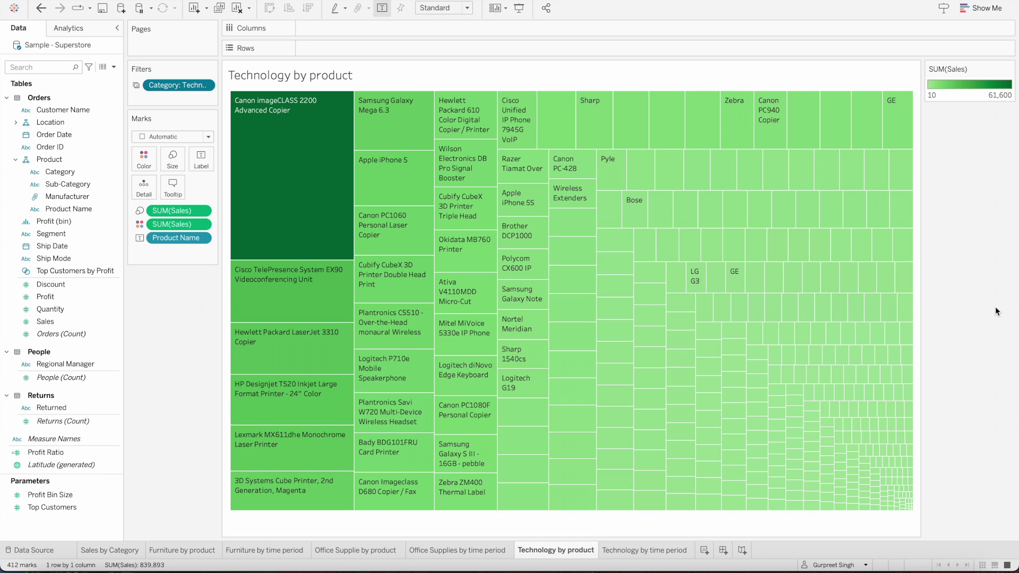
Create a new dashboard and set its size to Automatic.
left_click(127, 550)
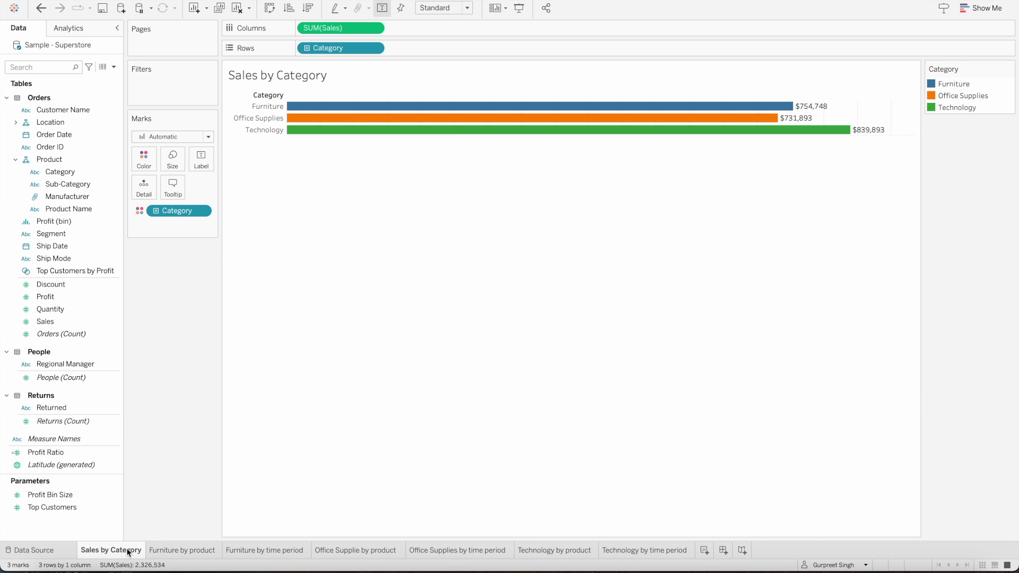
left_click(723, 552)
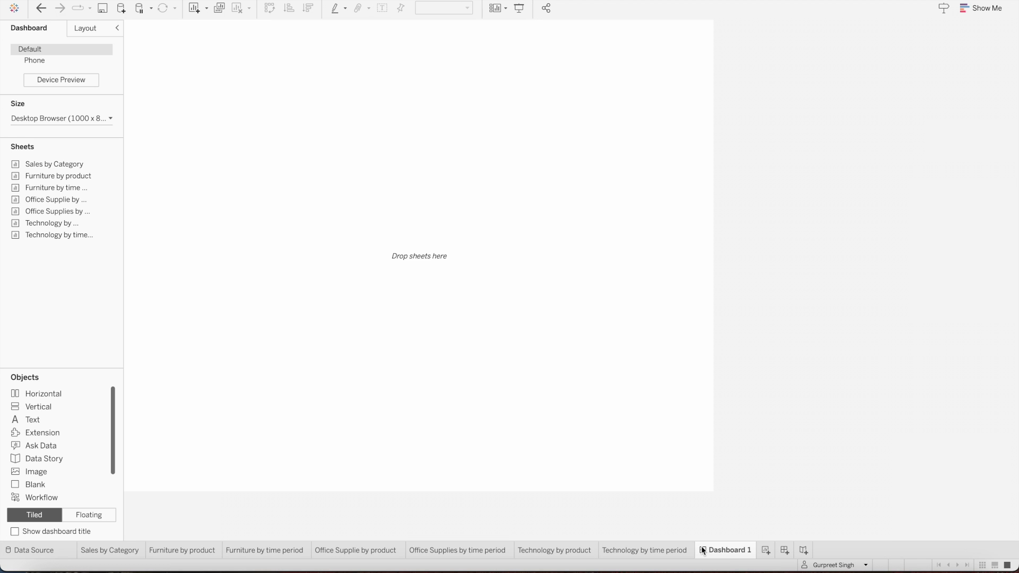
left_click(87, 116)
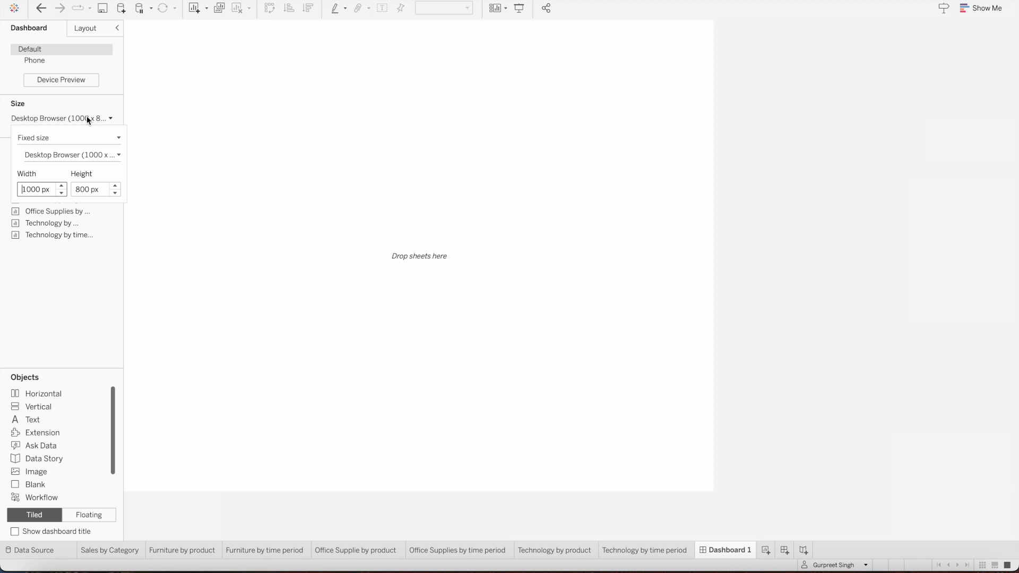
left_click(69, 141)
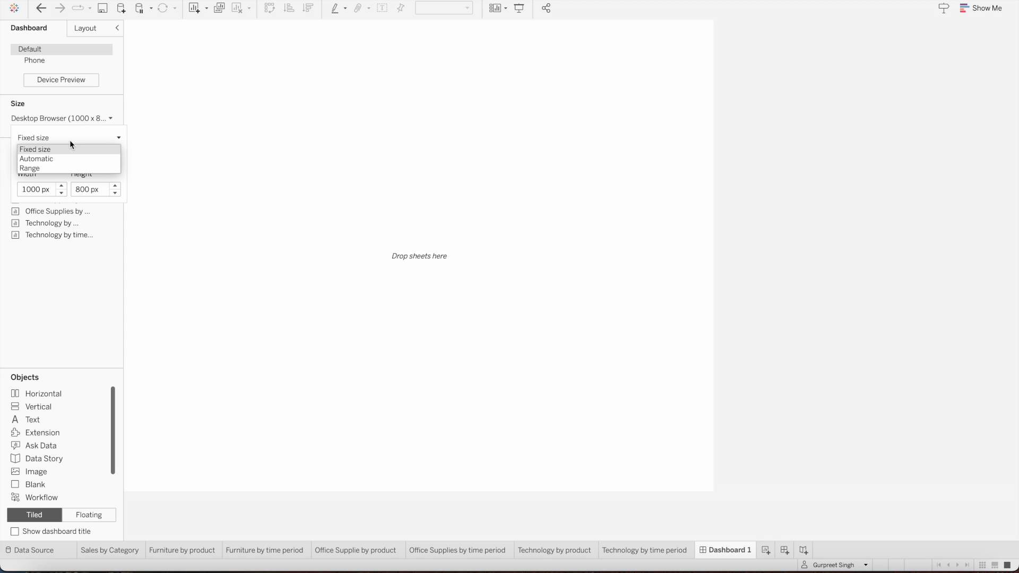
left_click(53, 157)
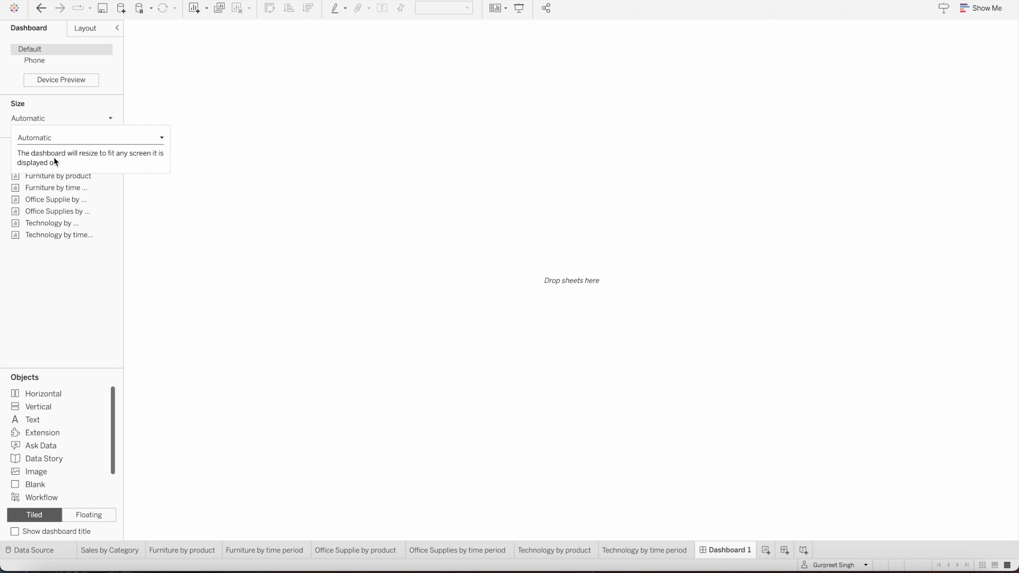
left_click(113, 293)
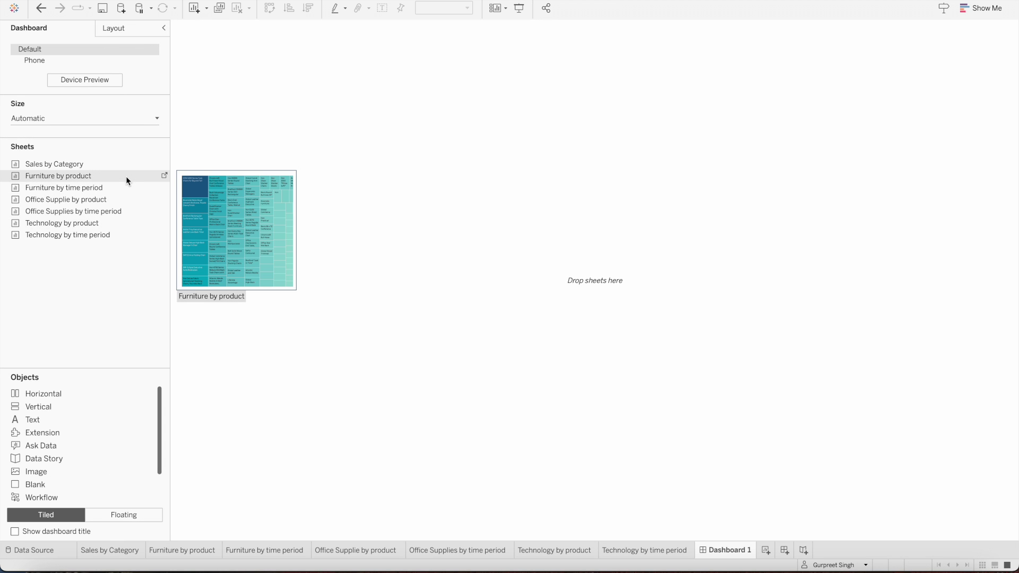
Place the Sales by Category sheet as a floating object in the dashboard's upper-left corner and select its Category legend.
left_click(92, 163)
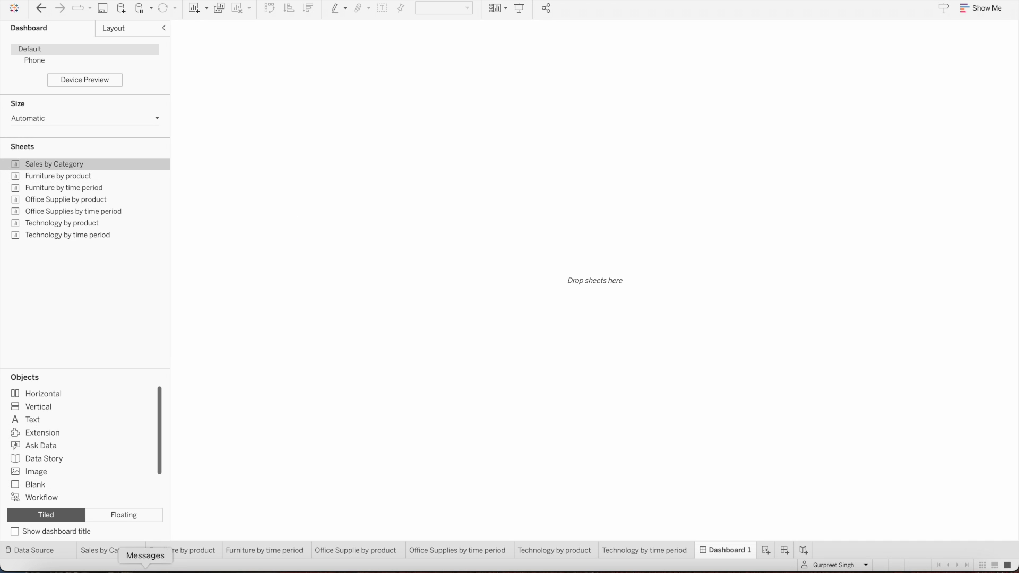
left_click(133, 514)
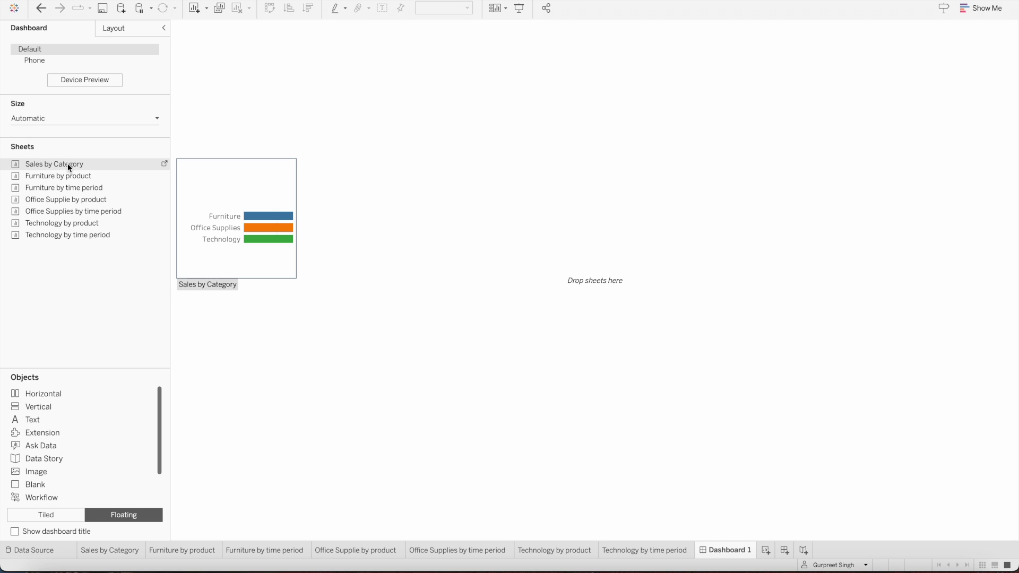
left_click_drag(82, 162, 179, 33)
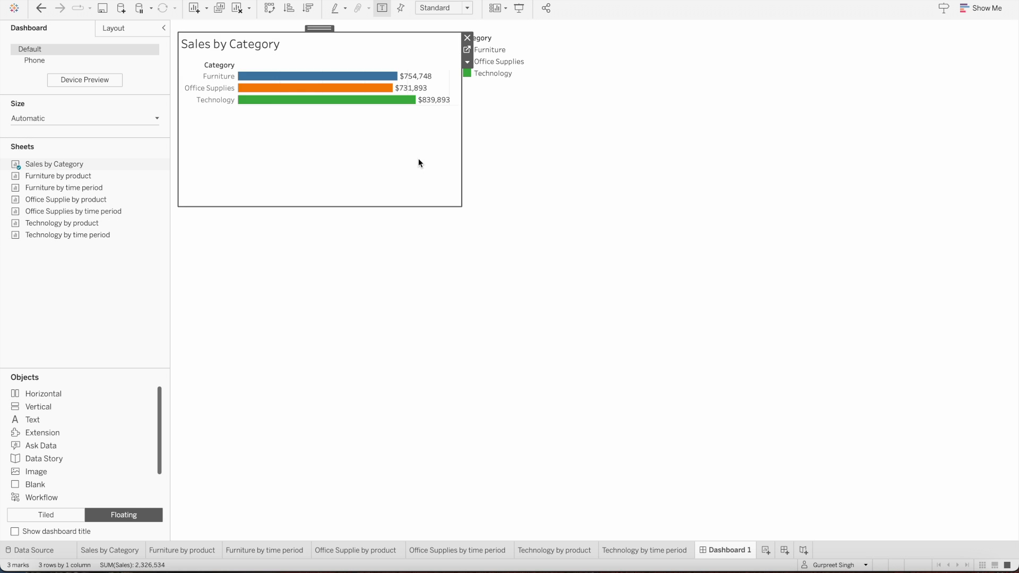
left_click(531, 43)
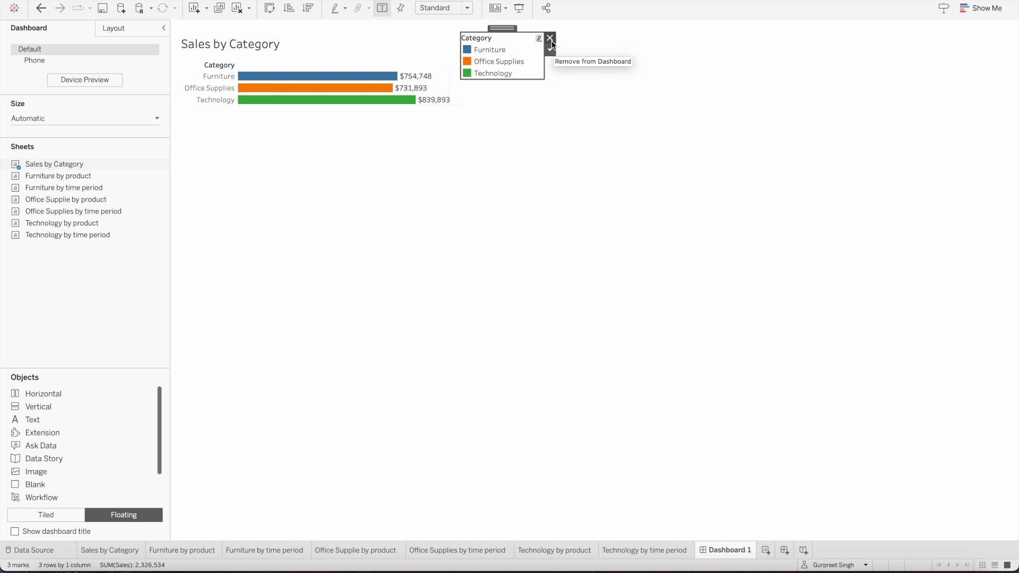
Remove the Category legend and resize the Sales by Category chart into a short strip spanning the dashboard's full width.
left_click(550, 38)
left_click(429, 61)
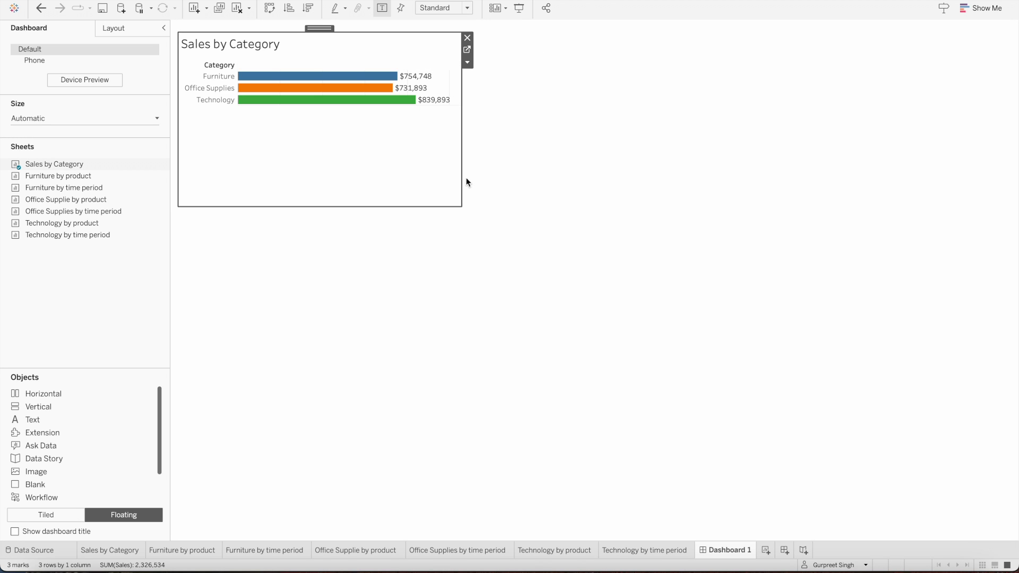
left_click_drag(462, 206, 1010, 122)
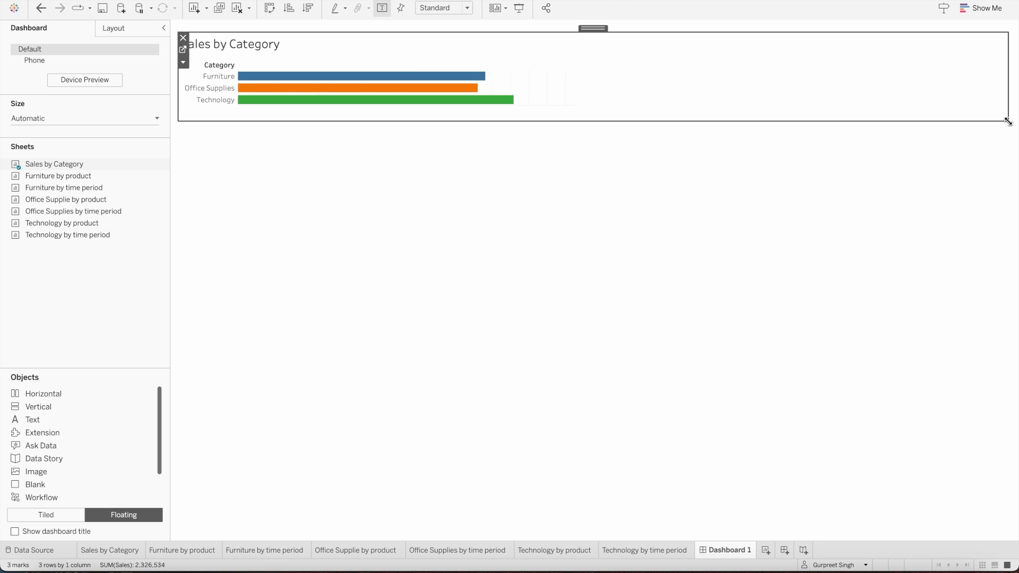
Set the Sales by Category chart's fit to Entire View and hide its field labels for rows.
left_click(184, 62)
mouse_move(204, 98)
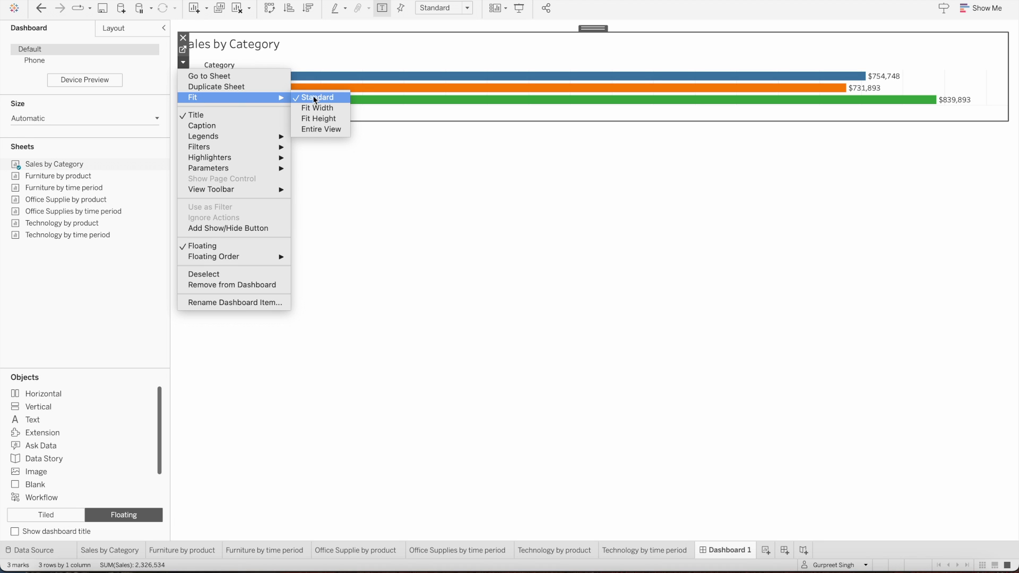
left_click(320, 130)
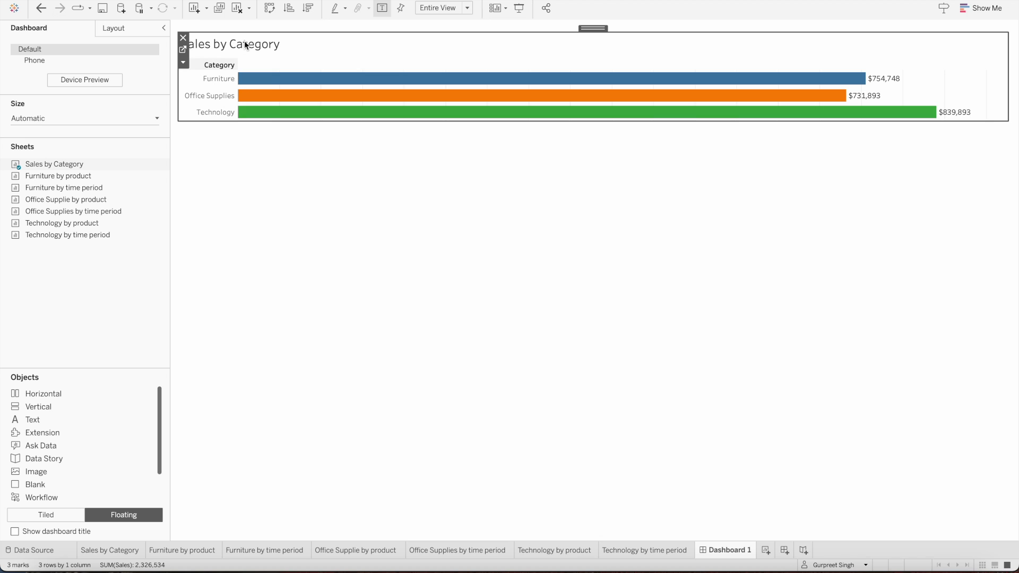
right_click(205, 67)
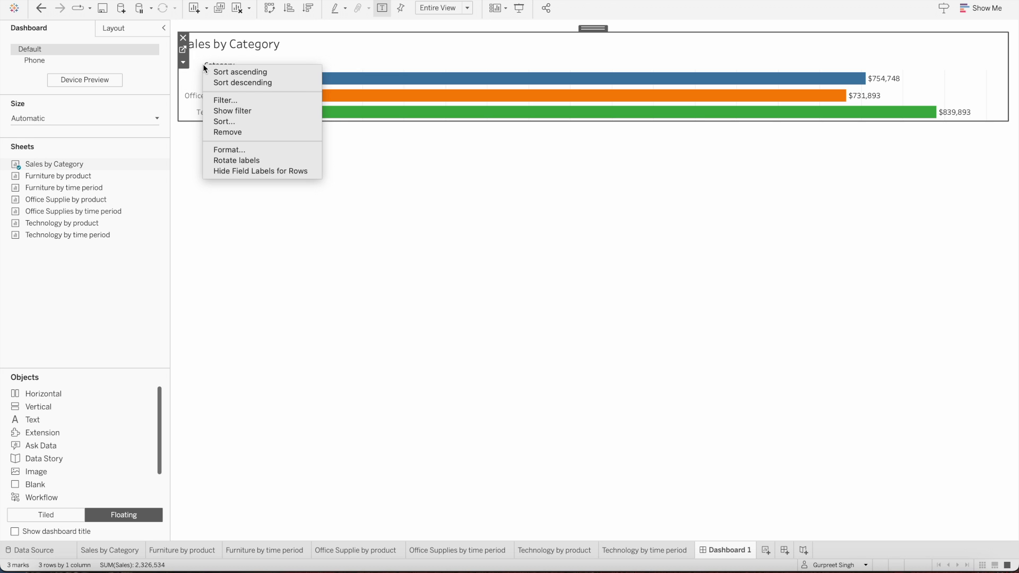
left_click(237, 169)
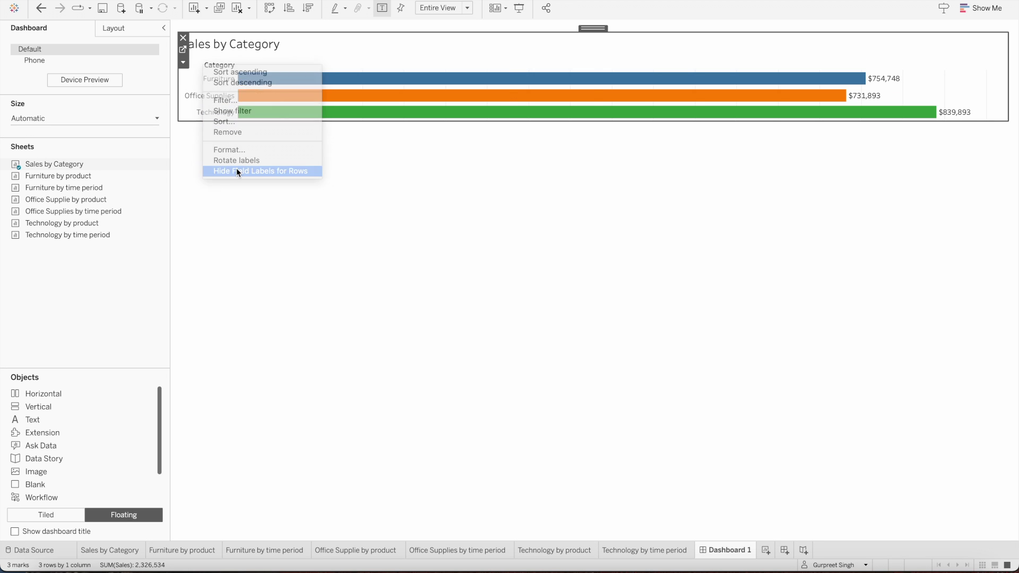
left_click(237, 168)
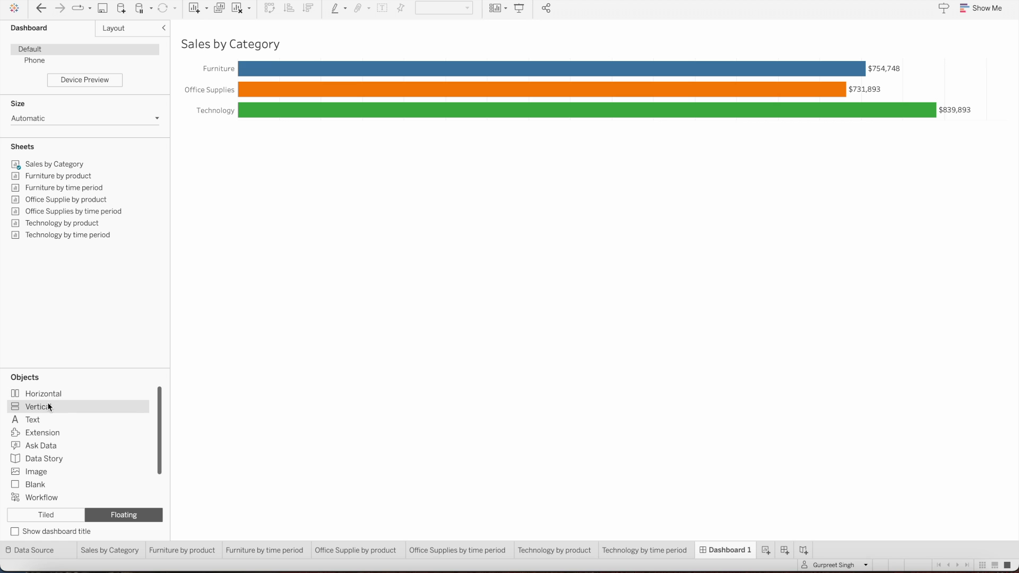
Add a narrowed floating vertical container below the category chart and stack Furniture by product above Furniture by time period inside it as tiled sheets.
left_click_drag(48, 408, 212, 199)
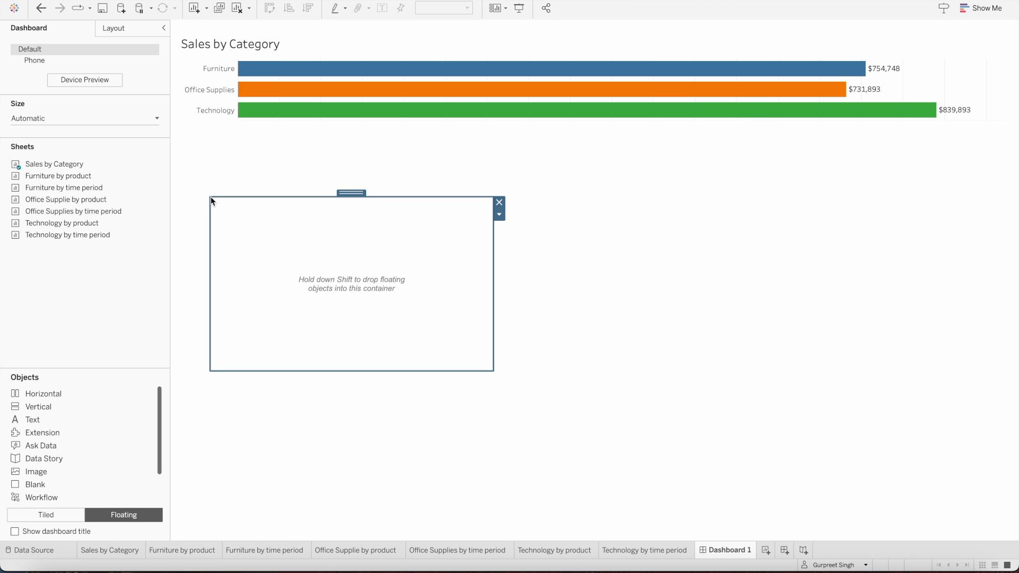
left_click_drag(493, 280, 421, 270)
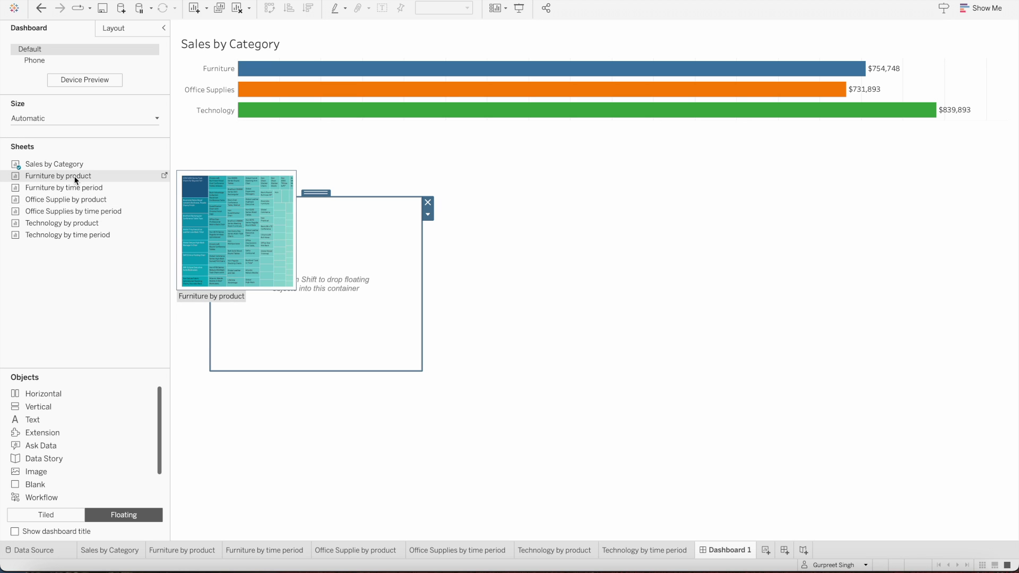
left_click(47, 516)
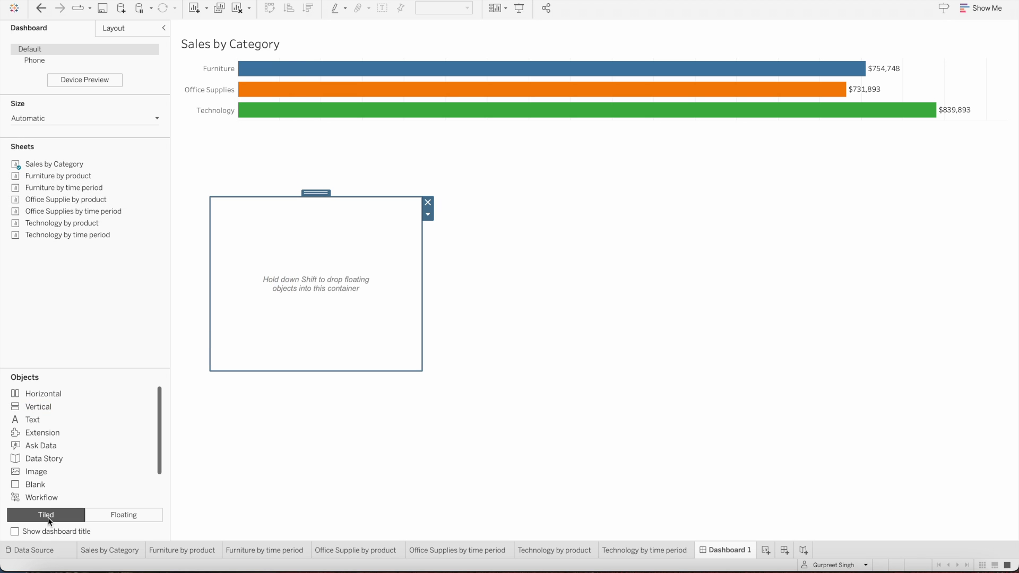
left_click_drag(56, 176, 250, 236)
left_click_drag(102, 189, 286, 354)
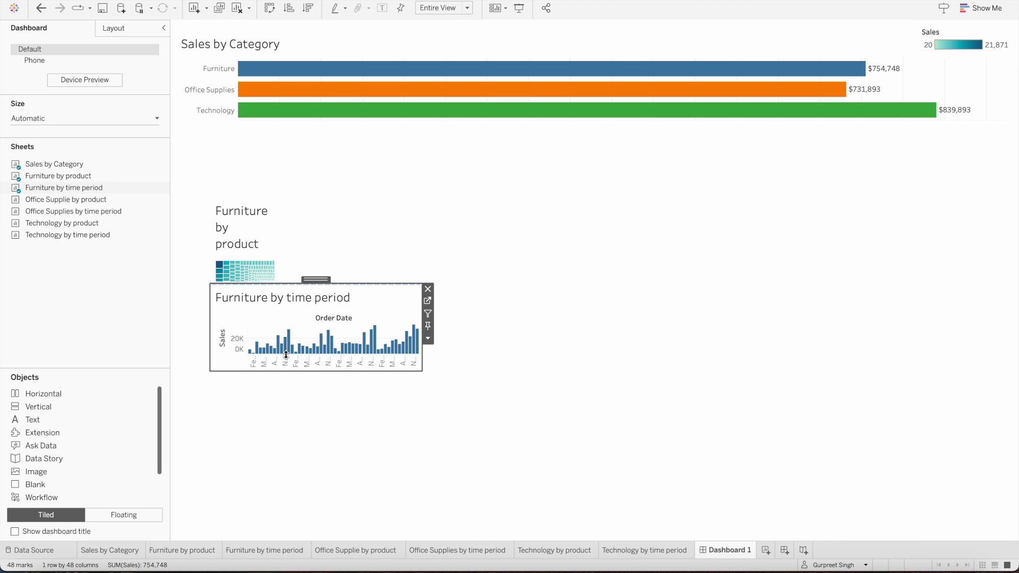
Set the fit of both Furniture by product and Furniture by time period to Entire View.
left_click(304, 224)
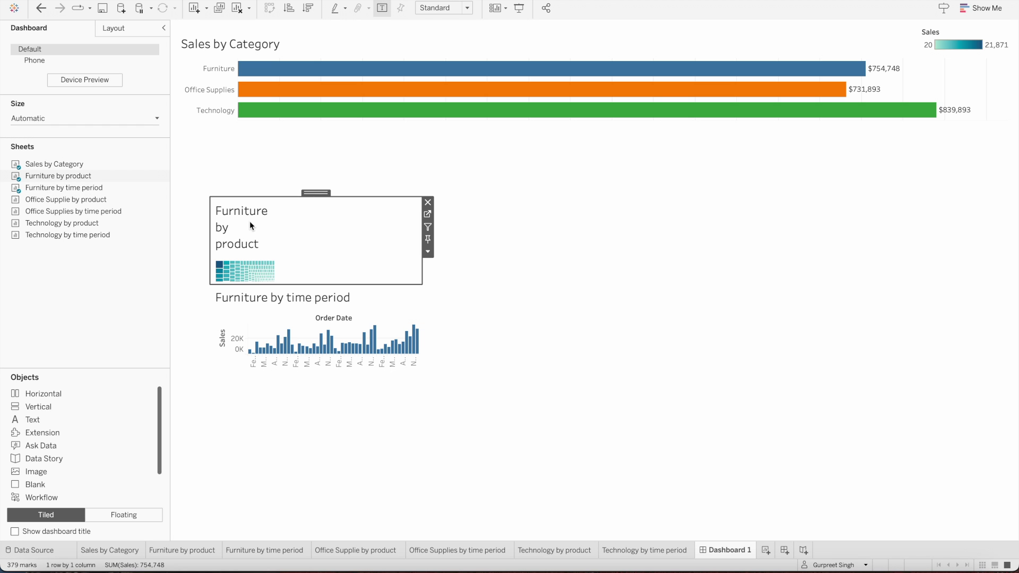
left_click(429, 253)
mouse_move(448, 288)
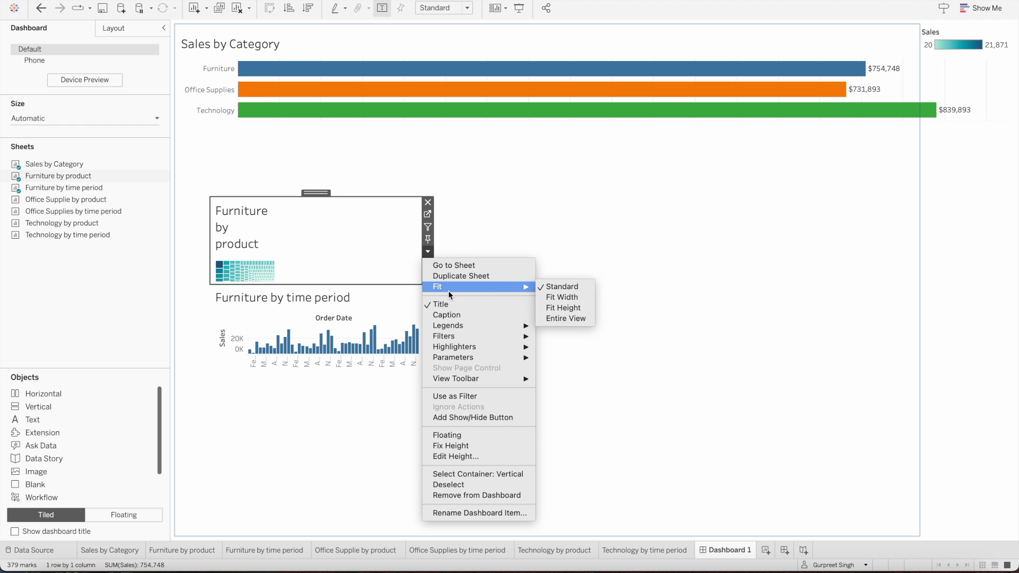
left_click(553, 319)
left_click(394, 261)
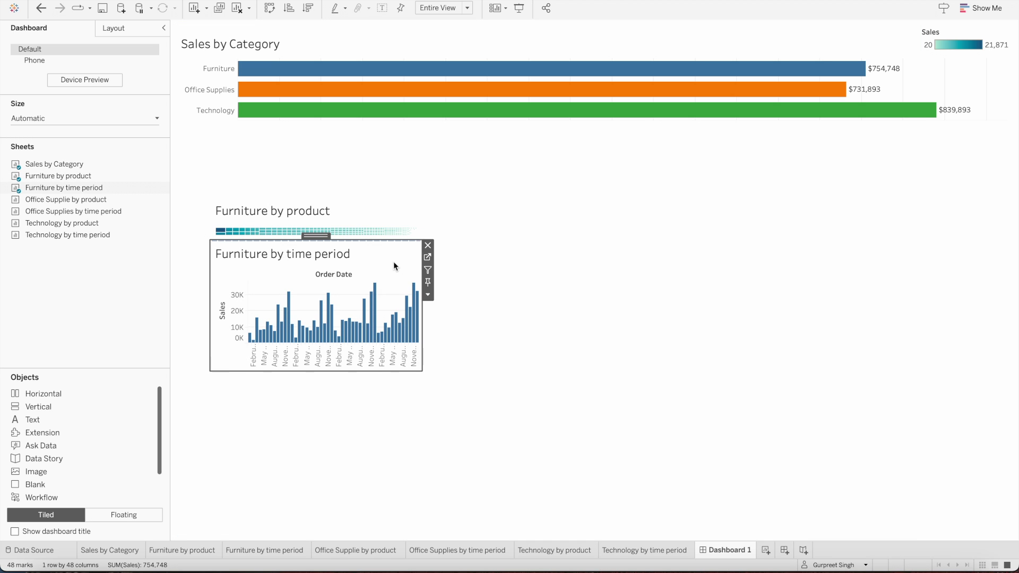
left_click(428, 295)
mouse_move(454, 332)
left_click(566, 361)
left_click(534, 231)
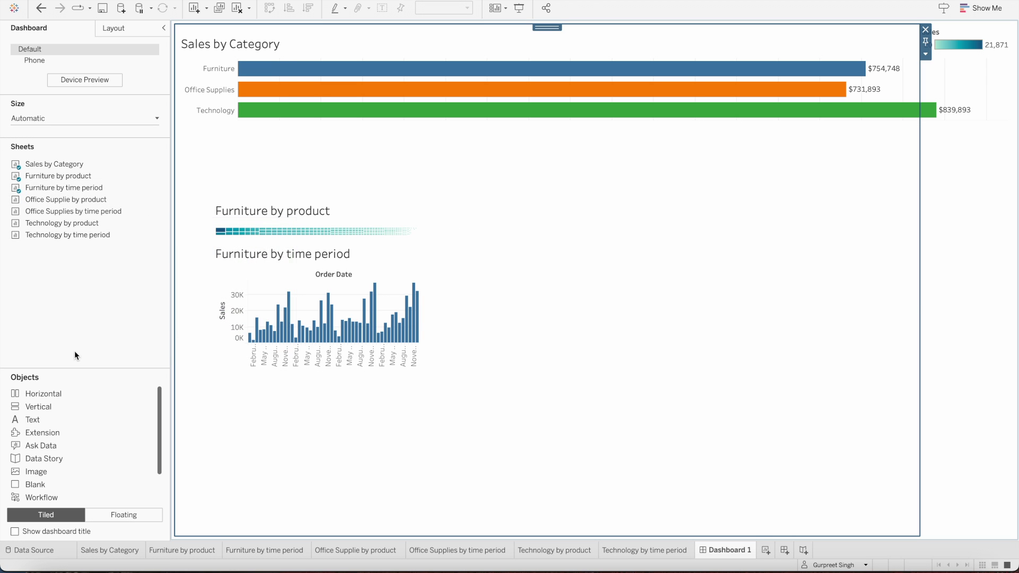
Add a floating vertical container beside the Furniture charts and stack Office Supplie by product above Office Supplies by time period in it as tiled sheets.
left_click(117, 515)
left_click_drag(37, 406, 452, 189)
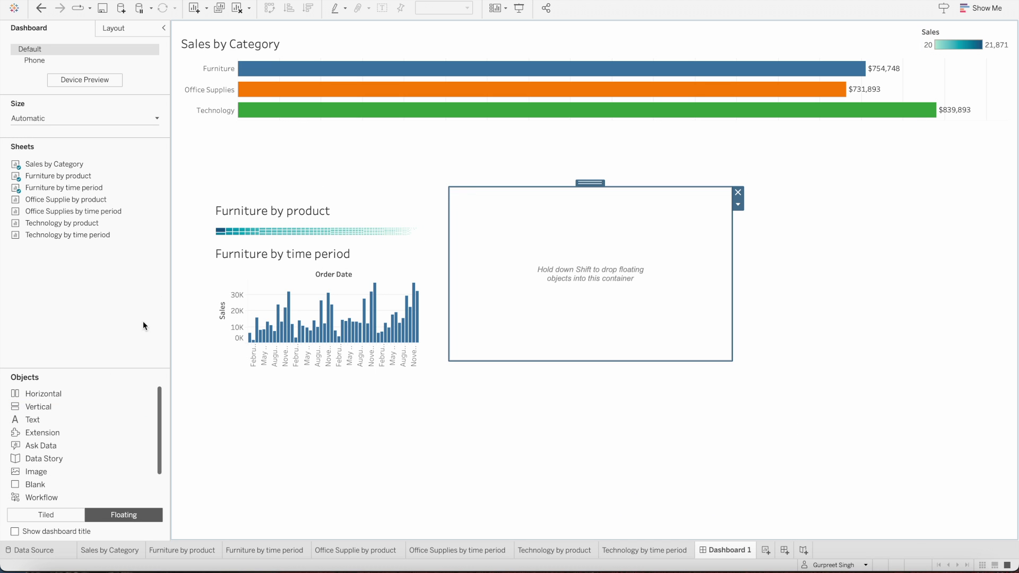
left_click(57, 513)
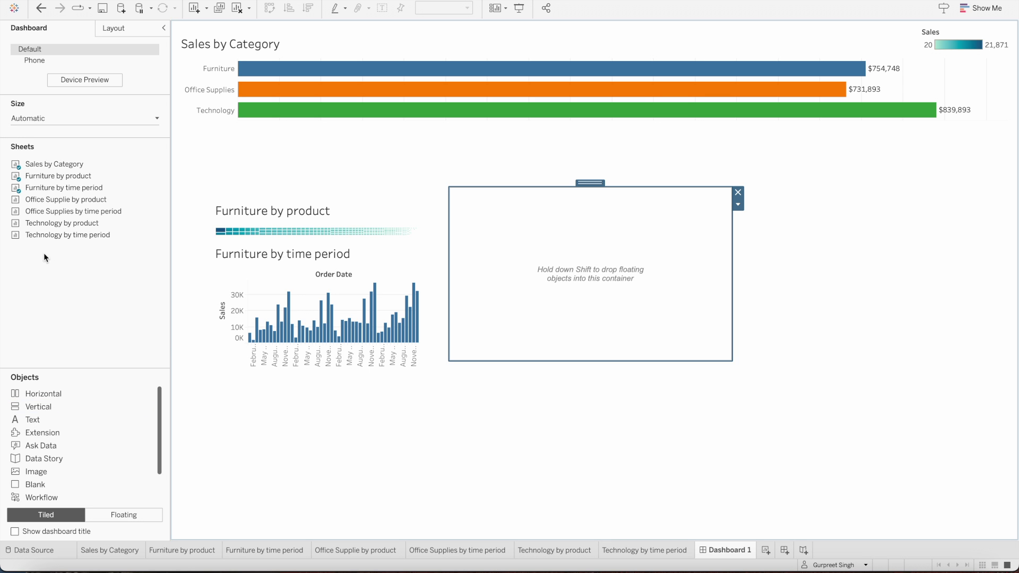
left_click_drag(51, 200, 502, 223)
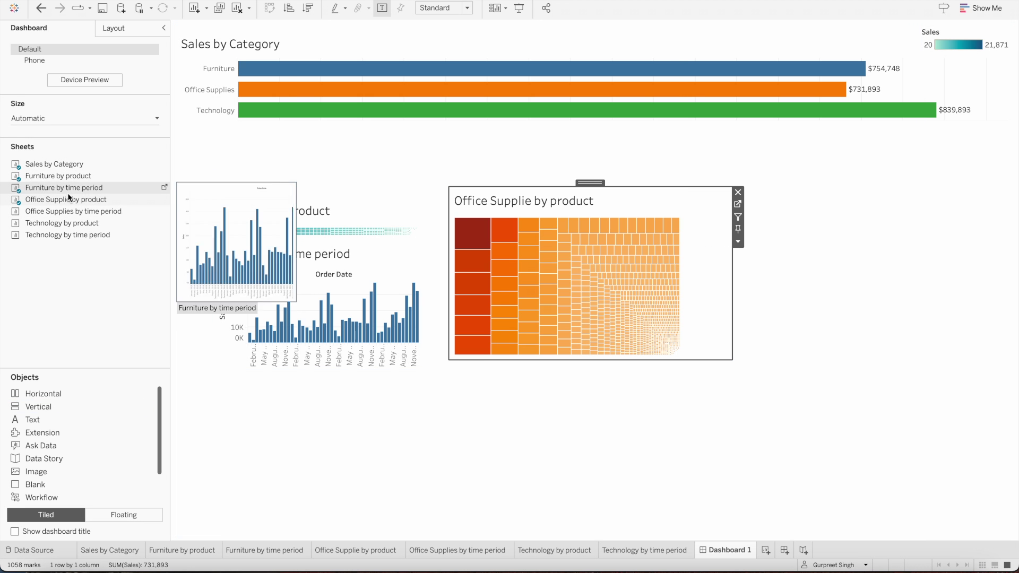
left_click_drag(57, 211, 549, 341)
Set the Office Supplie by product treemap's fit to Entire View.
left_click(690, 233)
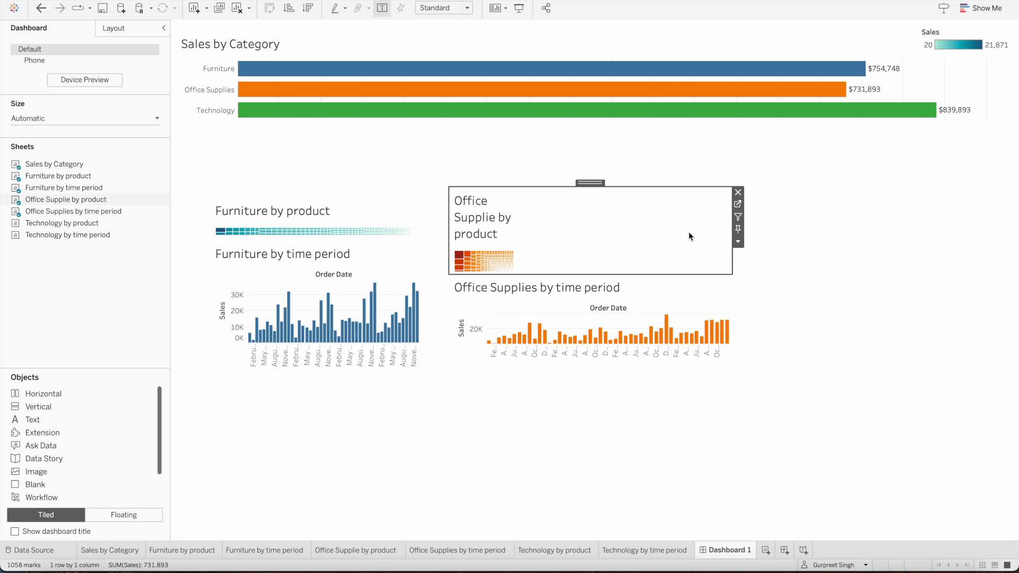
left_click(738, 241)
mouse_move(758, 277)
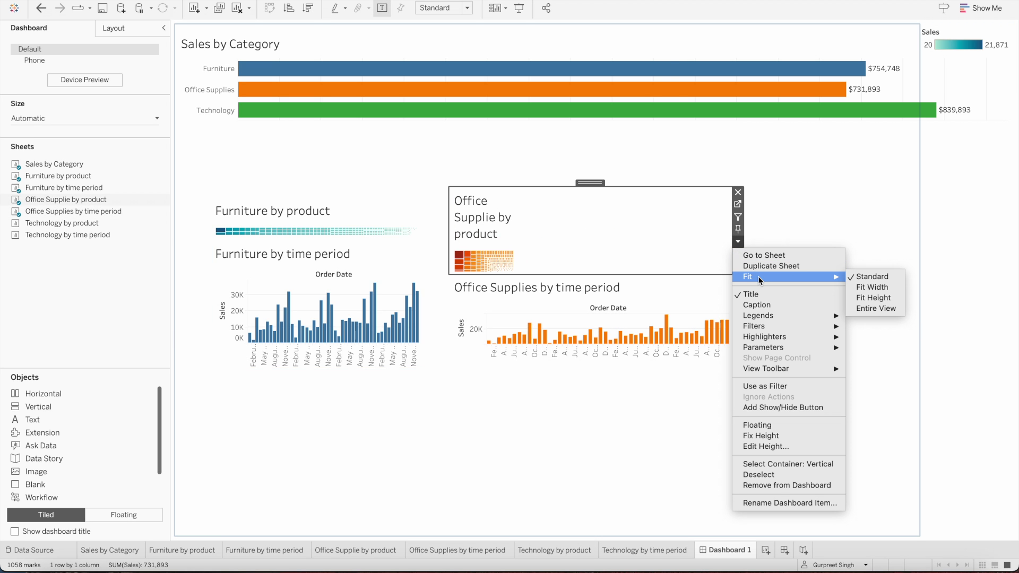
left_click(870, 307)
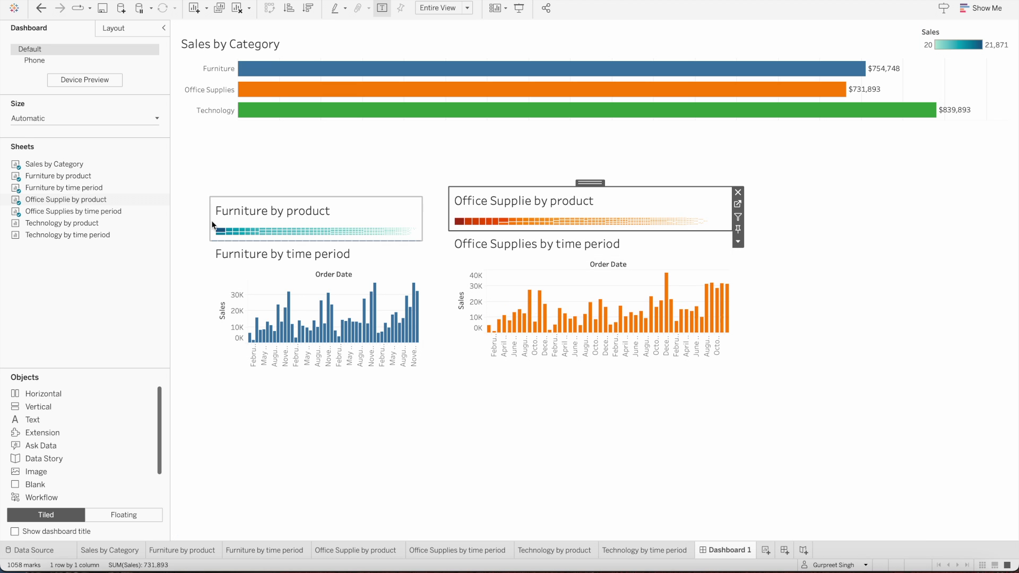
Add a floating vertical container beside the Office Supplies charts and stack Technology by product above Technology by time period in it as tiled sheets.
left_click(124, 515)
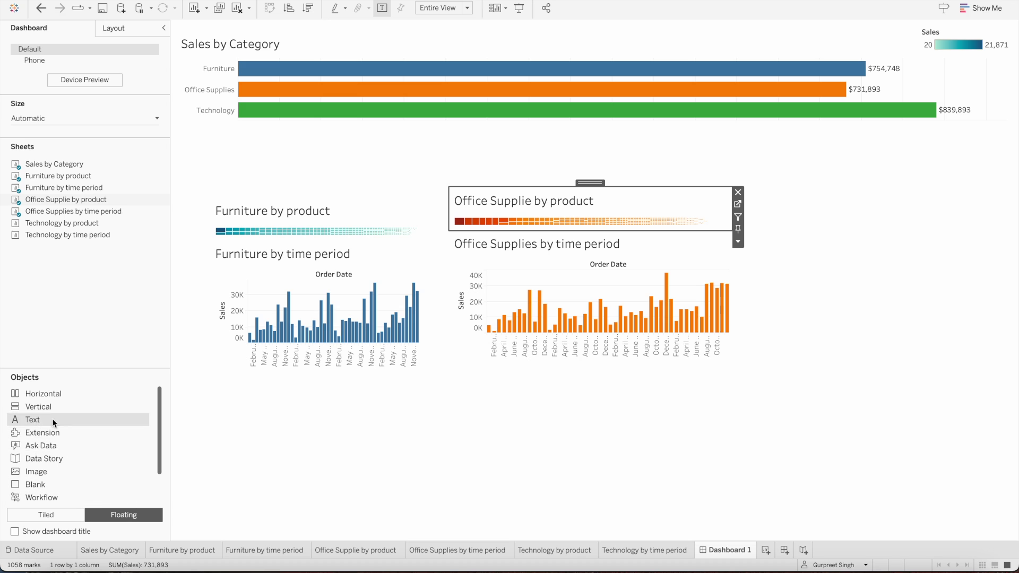
left_click_drag(40, 407, 763, 183)
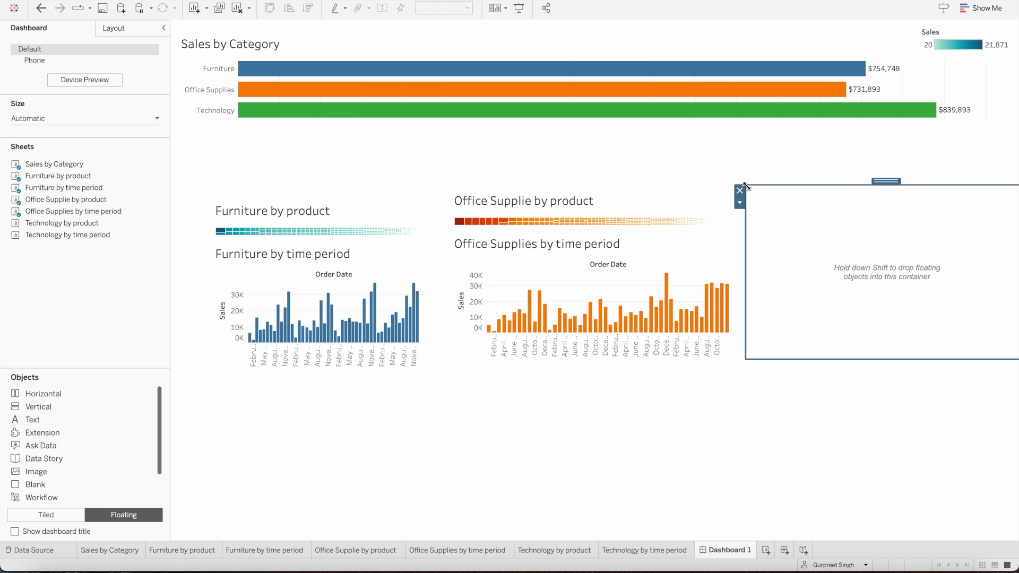
left_click(46, 515)
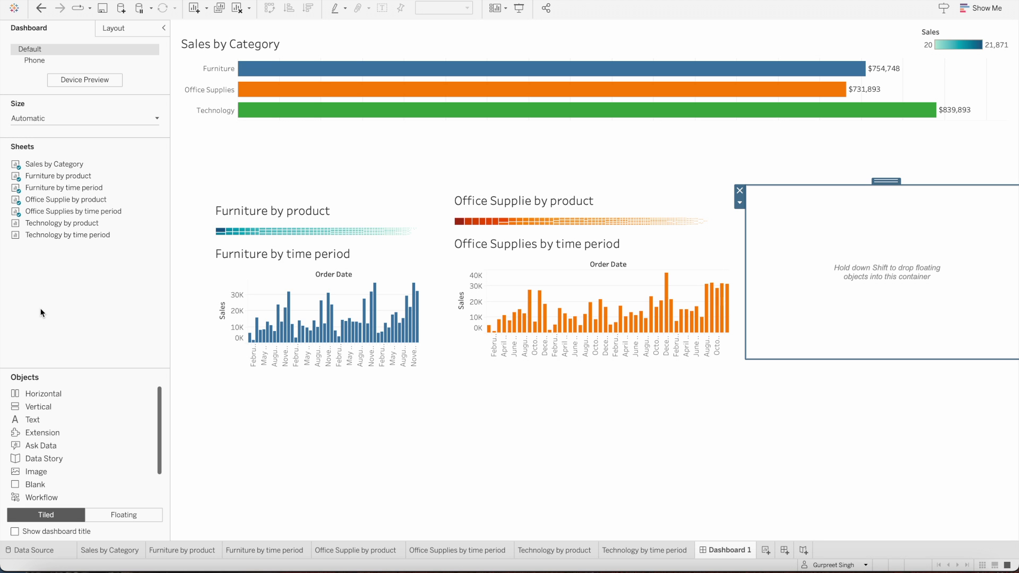
left_click_drag(55, 221, 881, 270)
left_click_drag(27, 234, 830, 342)
Set the Technology by product treemap's fit to Entire View.
left_click(832, 227)
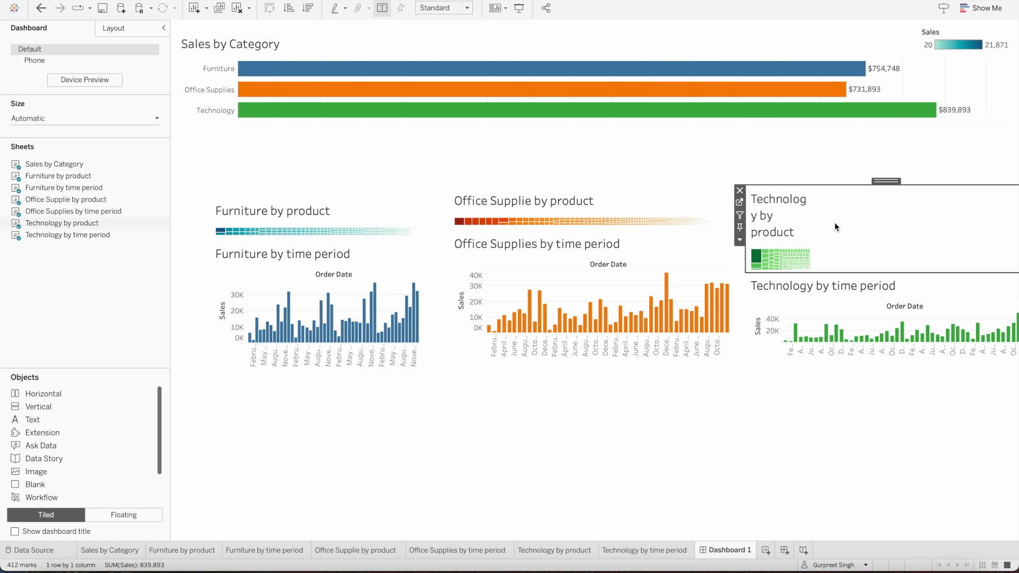
left_click(739, 240)
mouse_move(763, 272)
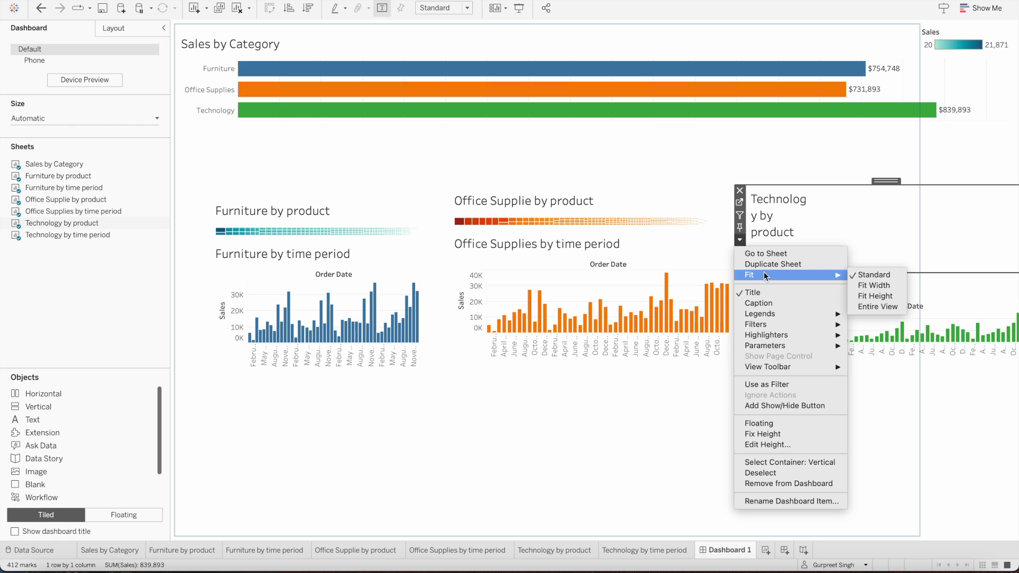
left_click(874, 304)
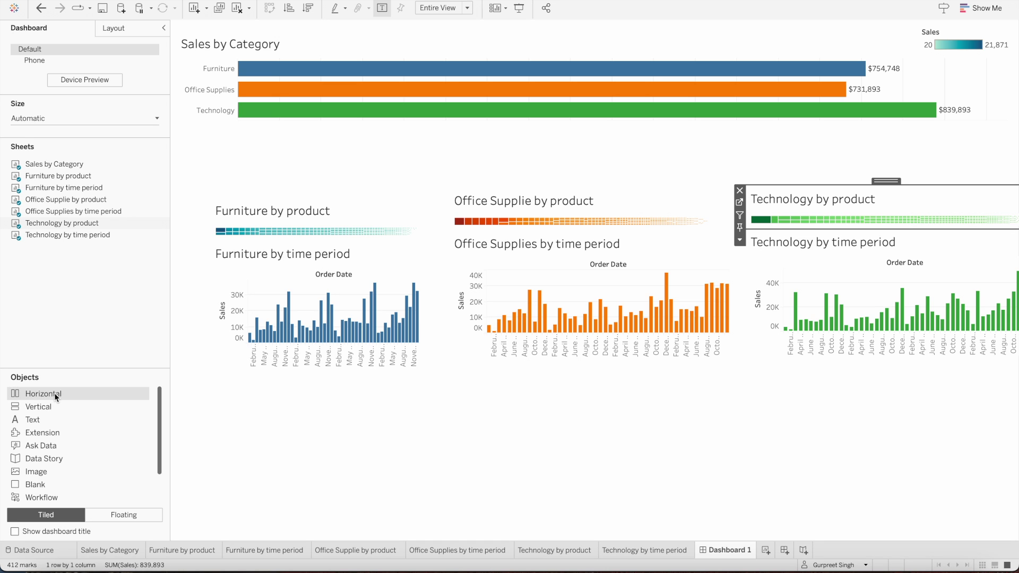
Add a floating horizontal container in the dashboard's lower area and widen it across almost the full dashboard width.
left_click(107, 513)
left_click_drag(50, 393, 200, 343)
left_click_drag(480, 440, 1013, 421)
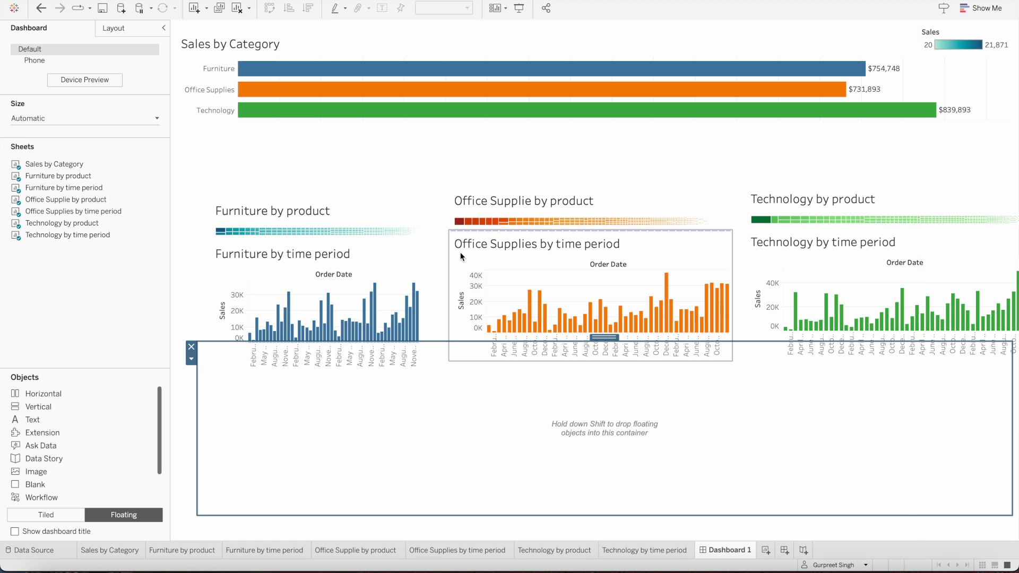
Select the vertical container holding both Furniture charts and move it into the empty horizontal container.
left_click(338, 208)
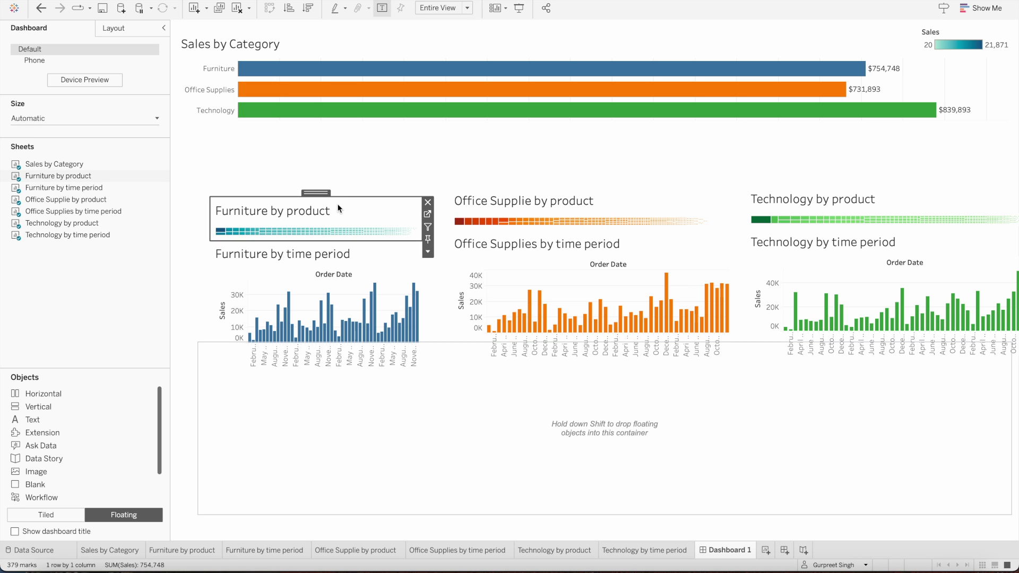
left_click_drag(319, 193, 318, 193)
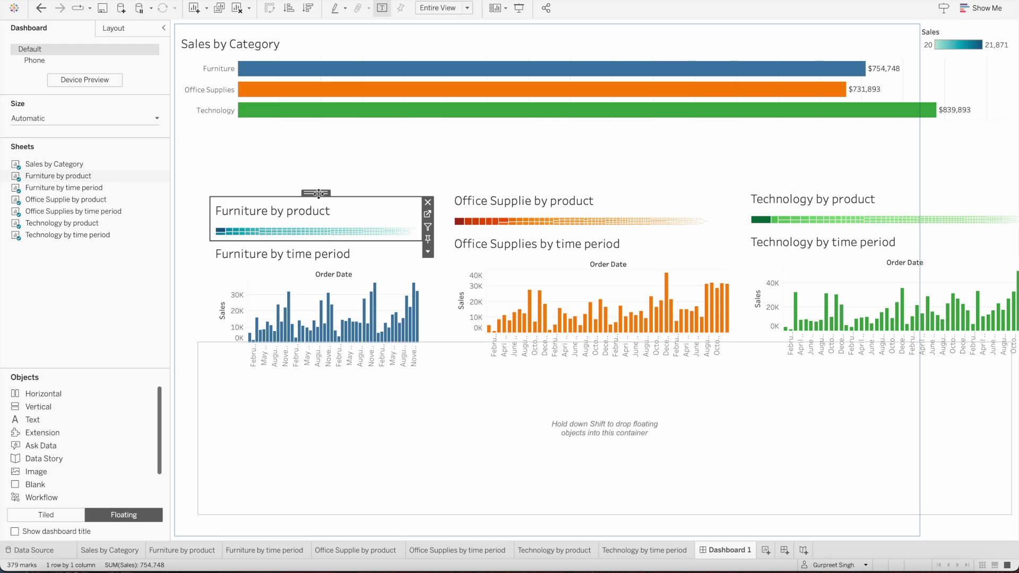
double_click(319, 193)
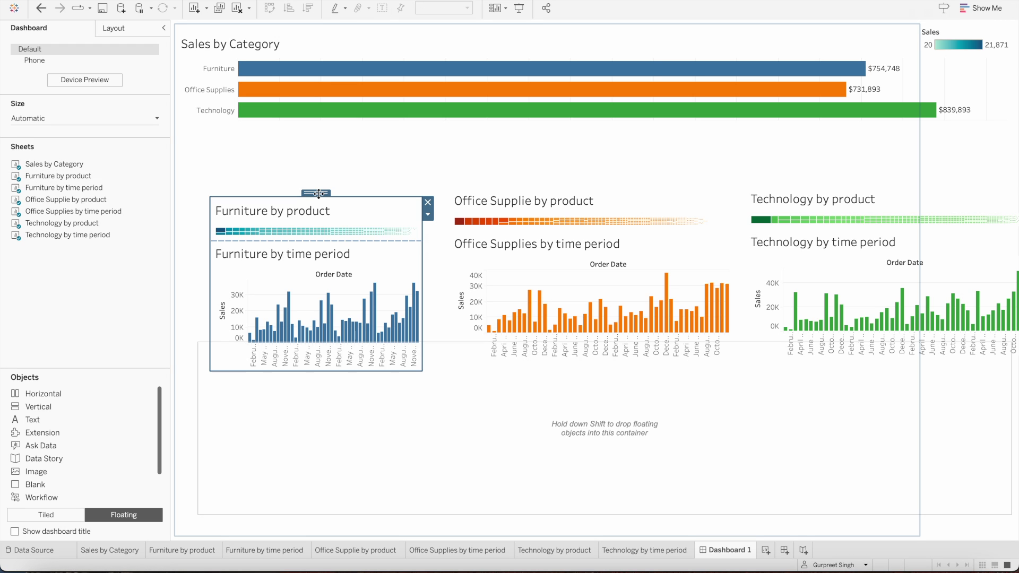
left_click_drag(319, 194, 321, 222)
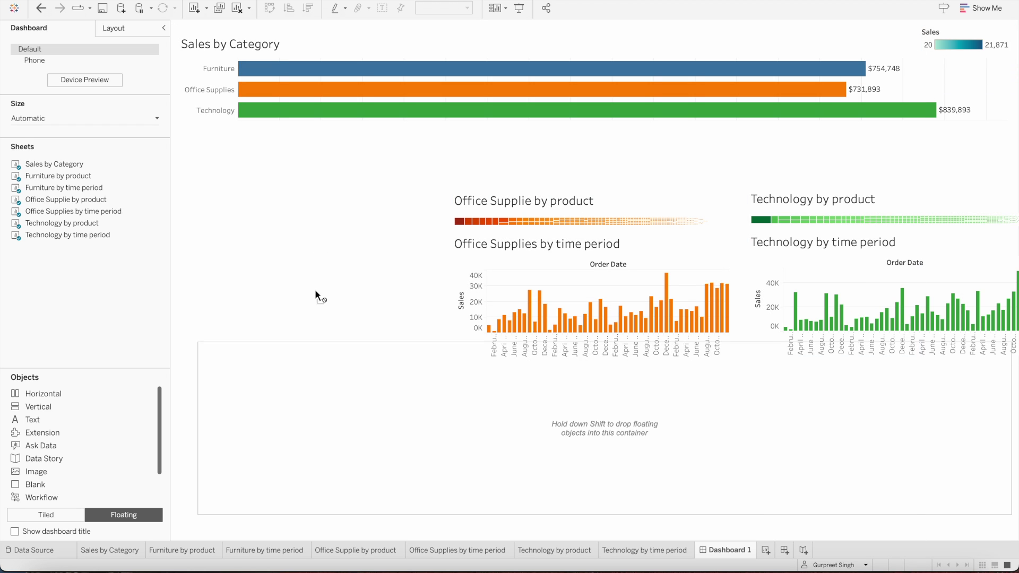
left_click_drag(315, 291, 300, 377)
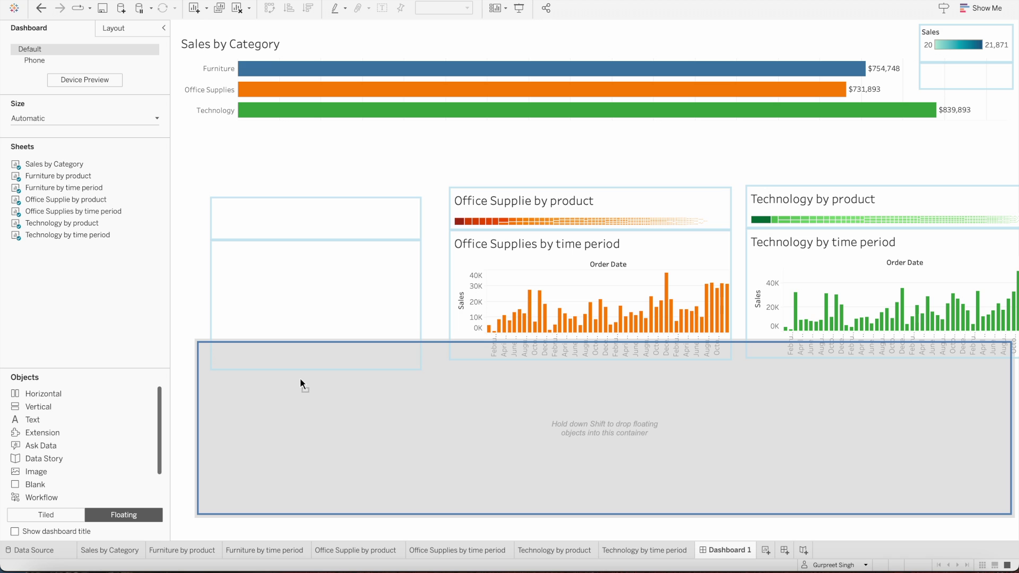
left_click_drag(300, 378, 299, 377)
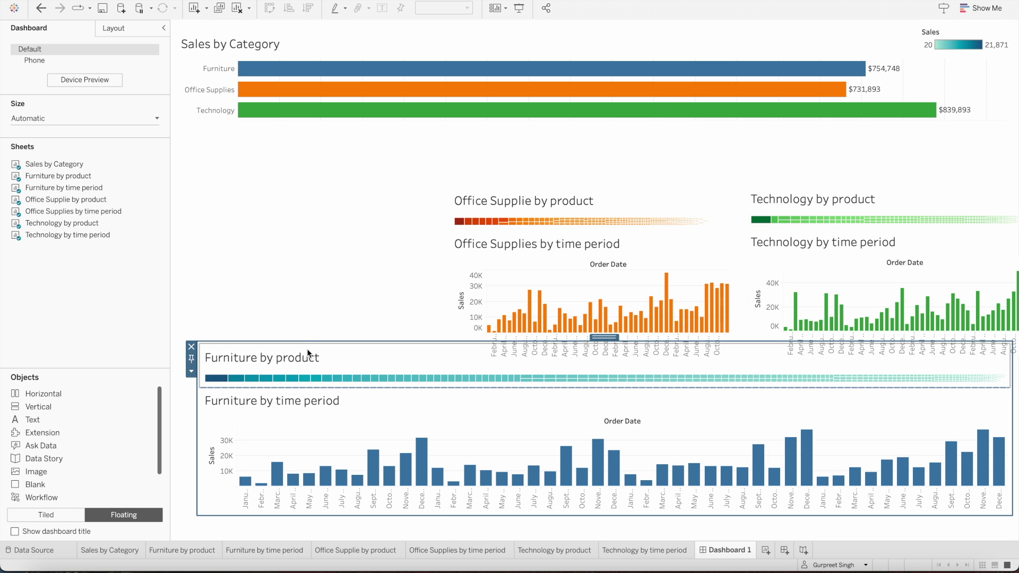
mouse_move(302, 383)
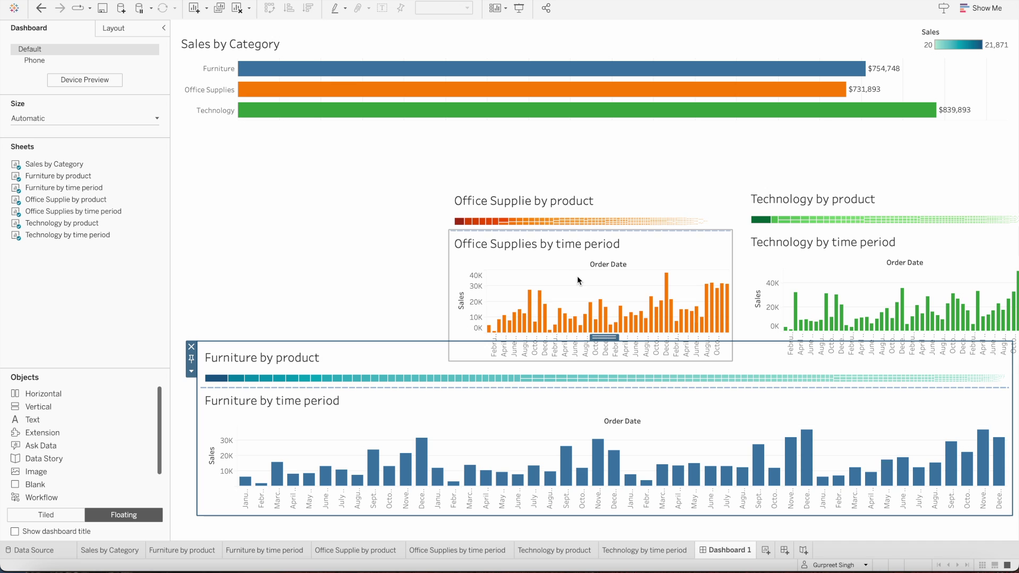
Move the vertical containers with the Office Supplies and Technology charts into the horizontal container, side by side after the Furniture charts.
left_click(636, 206)
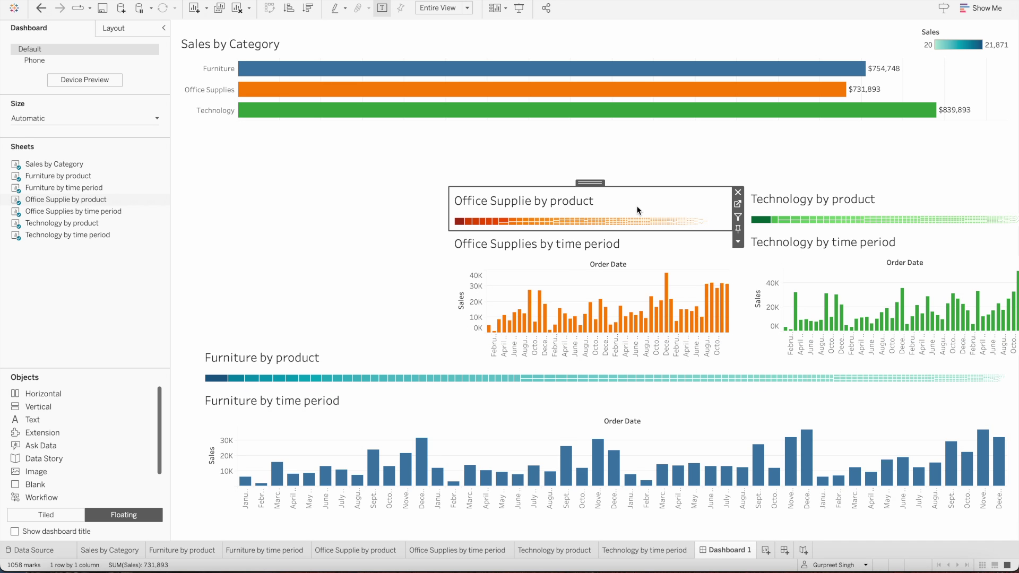
double_click(594, 183)
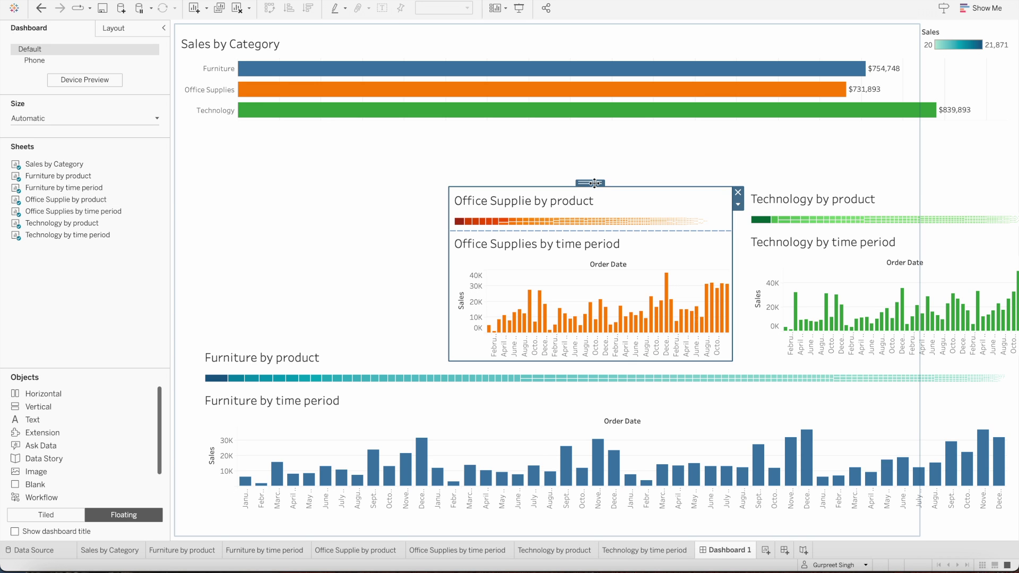
left_click_drag(595, 184, 1010, 431)
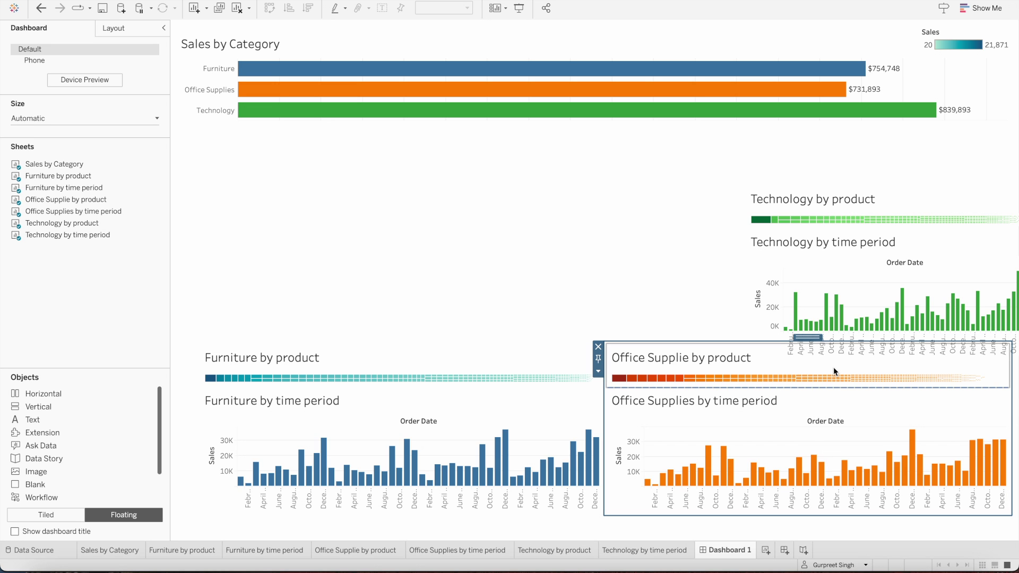
left_click(893, 199)
left_click_drag(887, 181, 1006, 422)
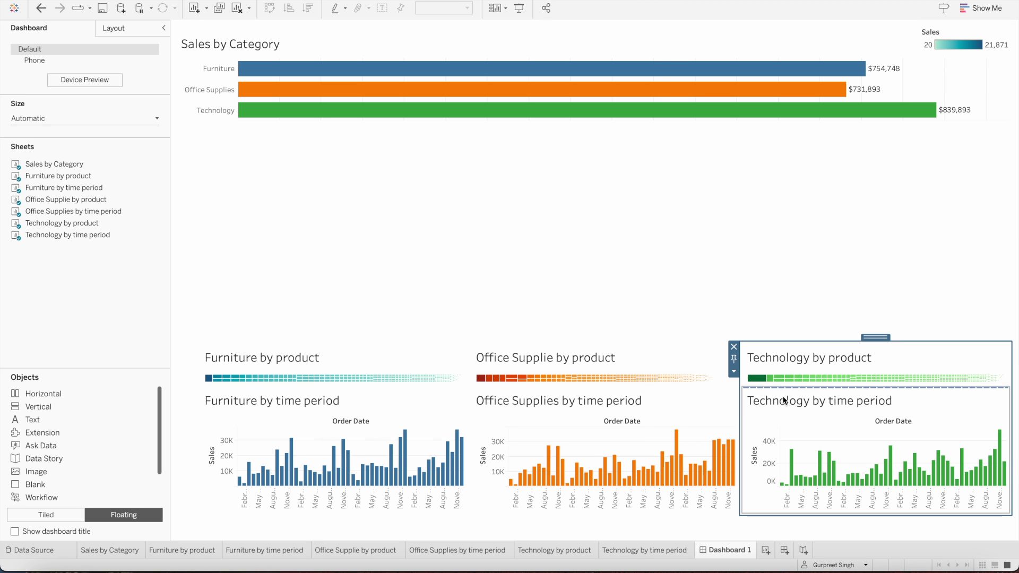
Select the horizontal container and extend its upper edge to just below Sales by Category, making it about 651 high.
left_click(415, 354)
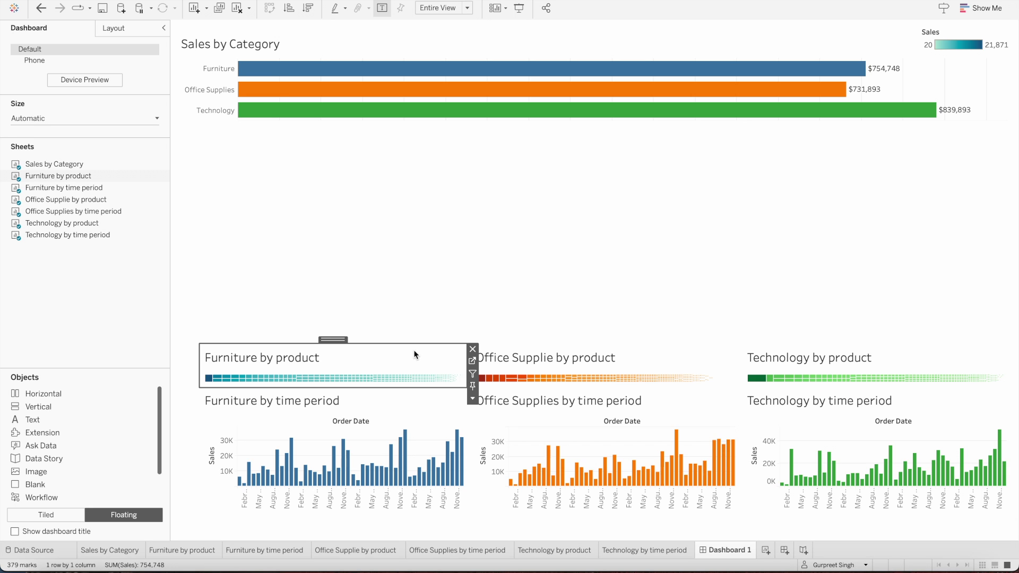
double_click(333, 339)
double_click(334, 337)
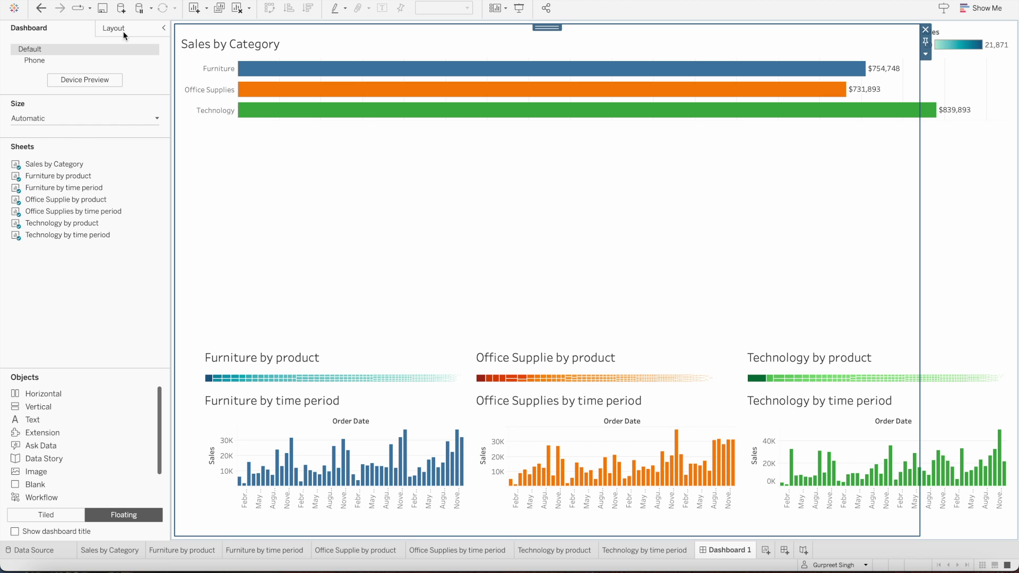
left_click(126, 31)
left_click(72, 380)
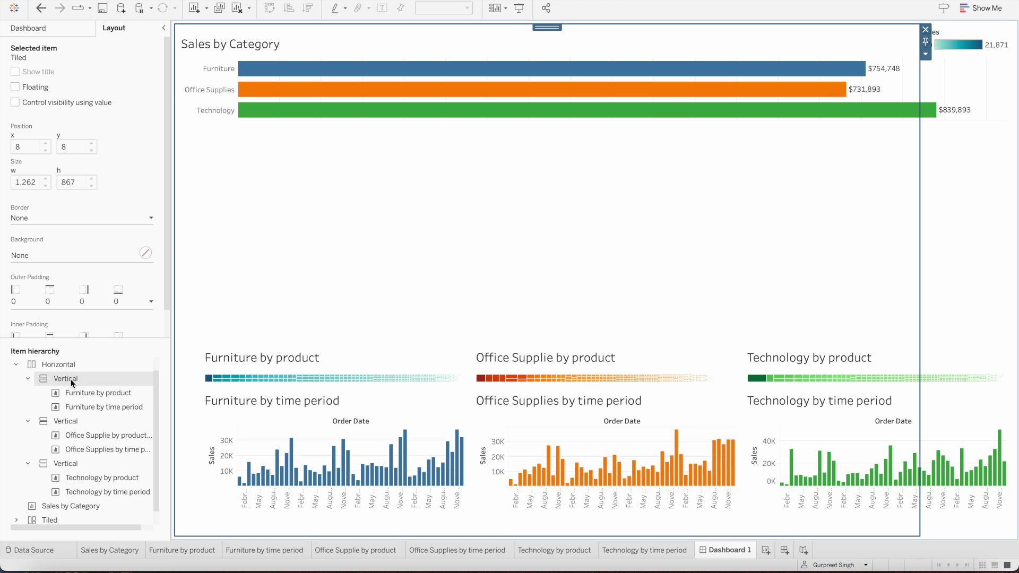
left_click(69, 366)
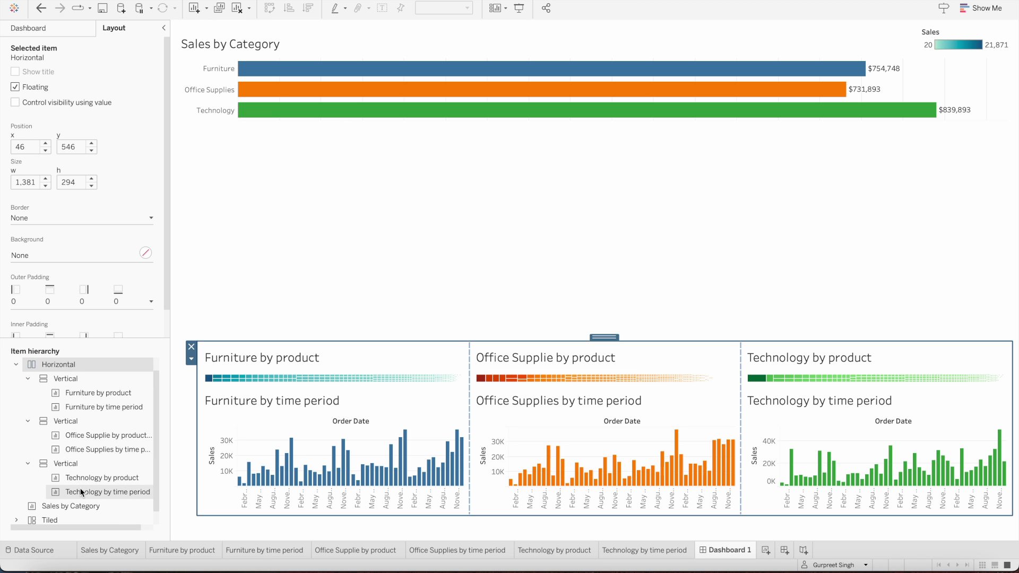
left_click_drag(626, 341, 612, 131)
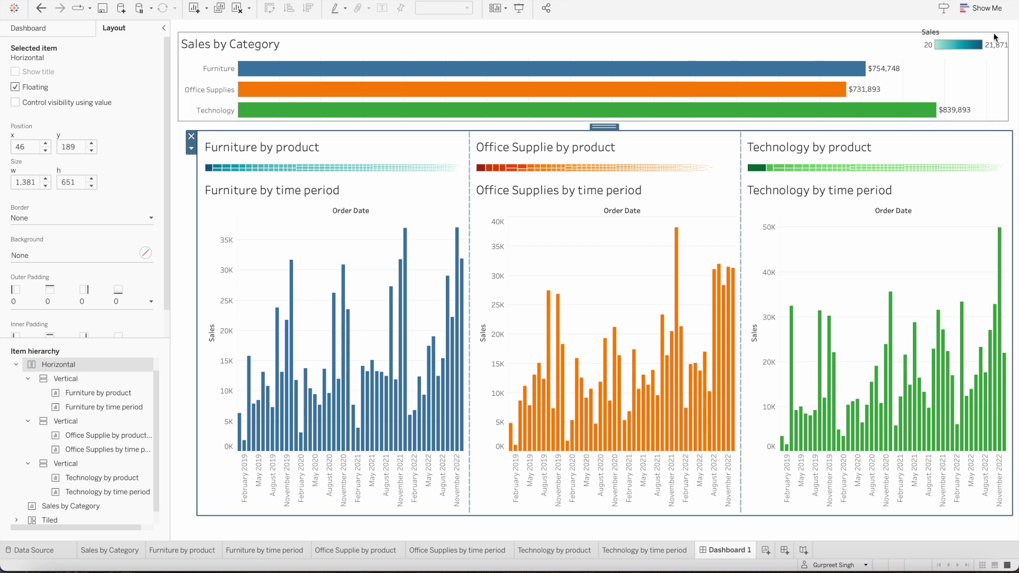
Remove the Sales color legend from the dashboard.
left_click(957, 30)
left_click(917, 30)
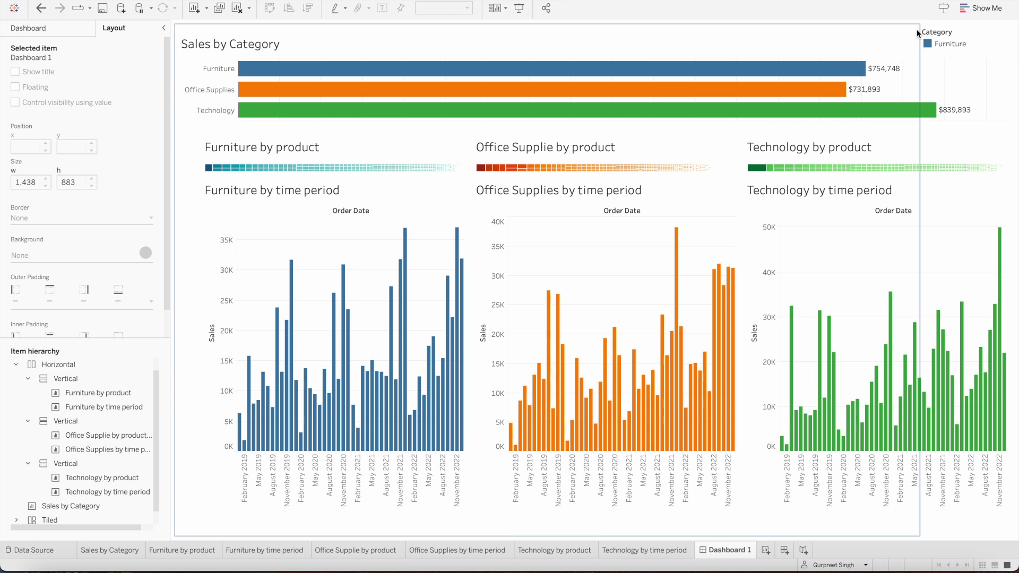
Distribute the contents of the vertical container holding the Furniture charts evenly.
left_click(378, 158)
double_click(343, 128)
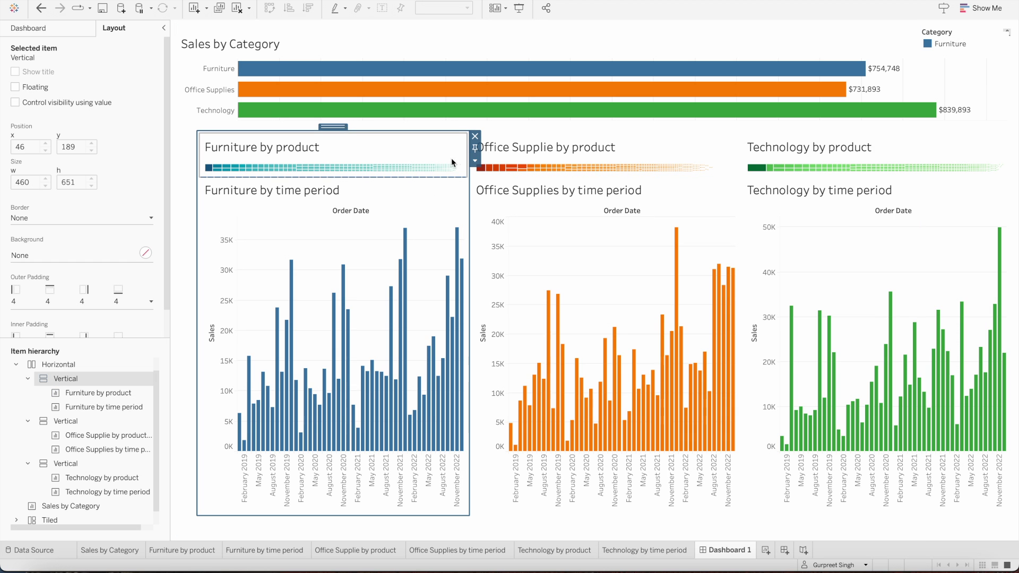
left_click(476, 160)
left_click(487, 184)
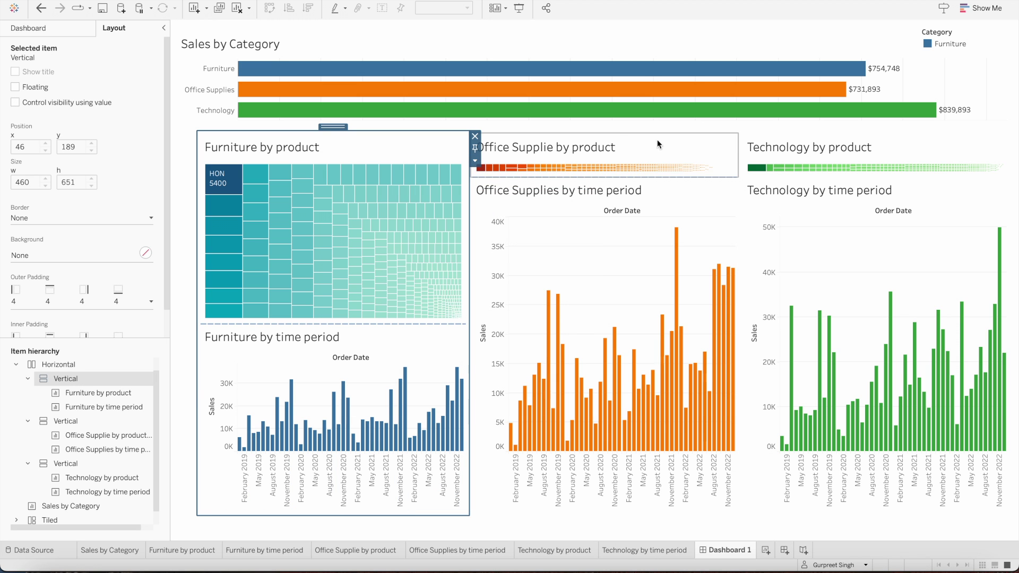
Distribute the contents of the vertical container holding the Office Supplies charts evenly.
left_click(659, 143)
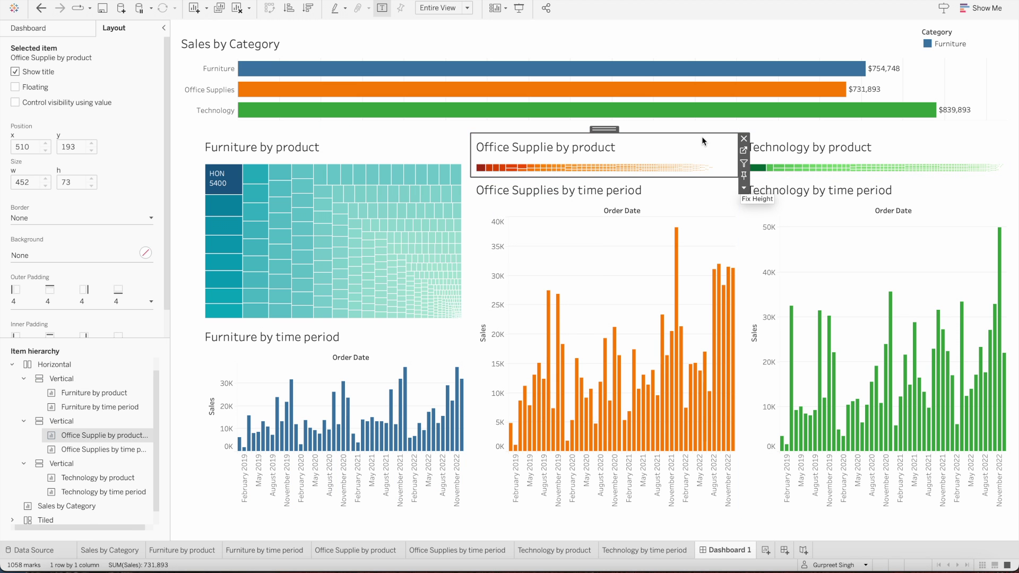
double_click(610, 129)
left_click(747, 161)
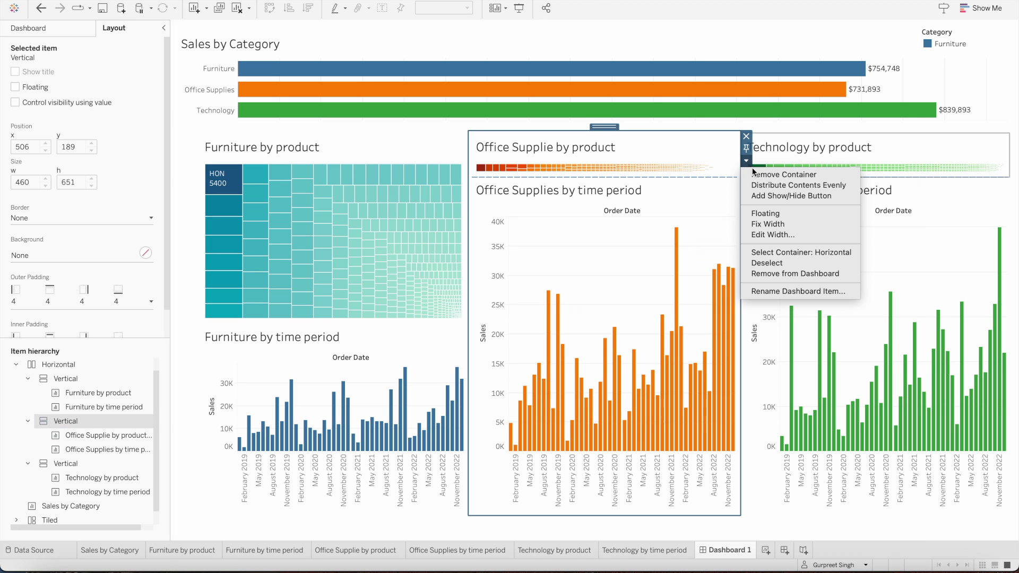
left_click(786, 186)
Distribute the contents of the vertical container holding the Technology charts evenly.
left_click(900, 145)
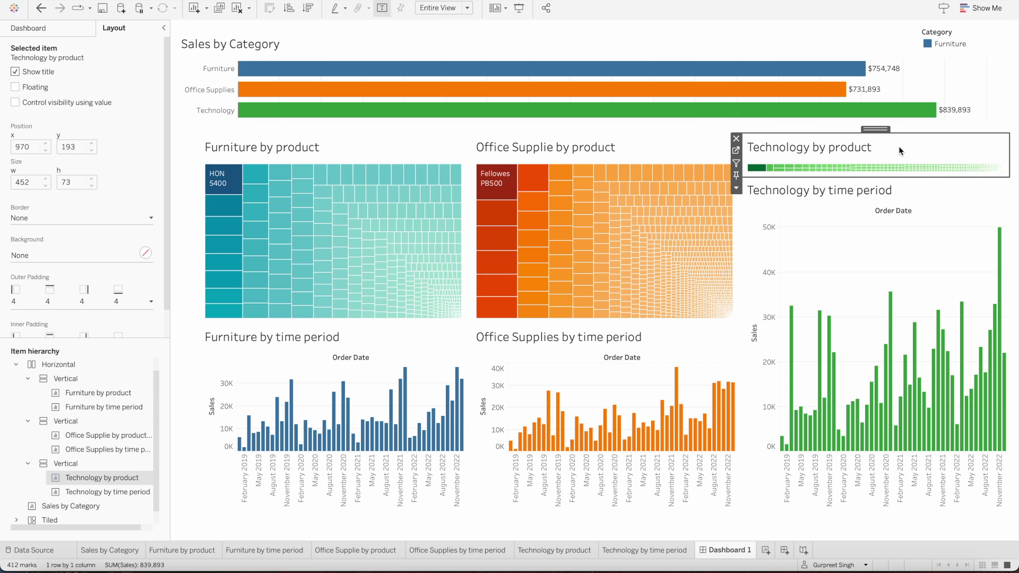
double_click(873, 129)
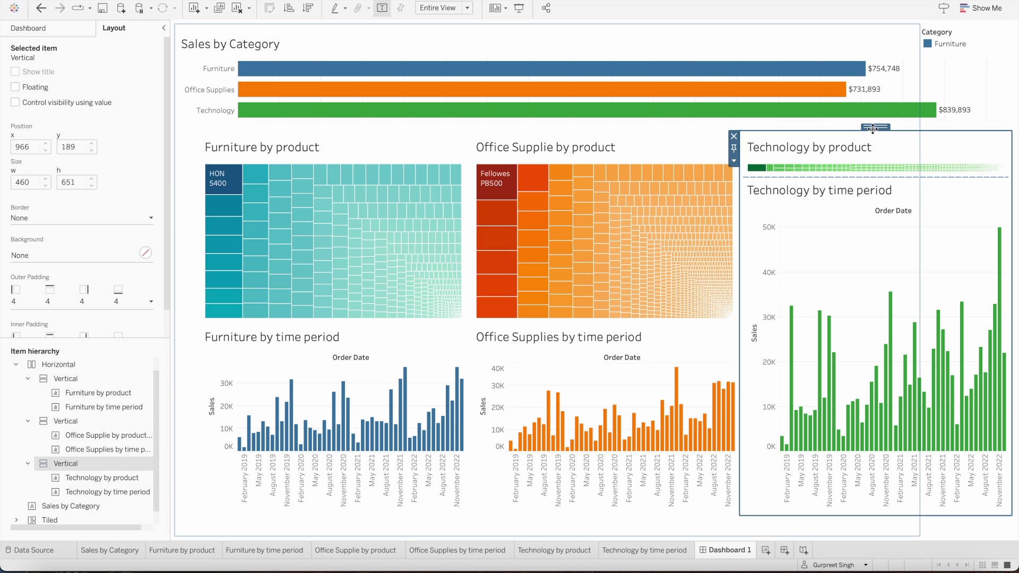
left_click(734, 161)
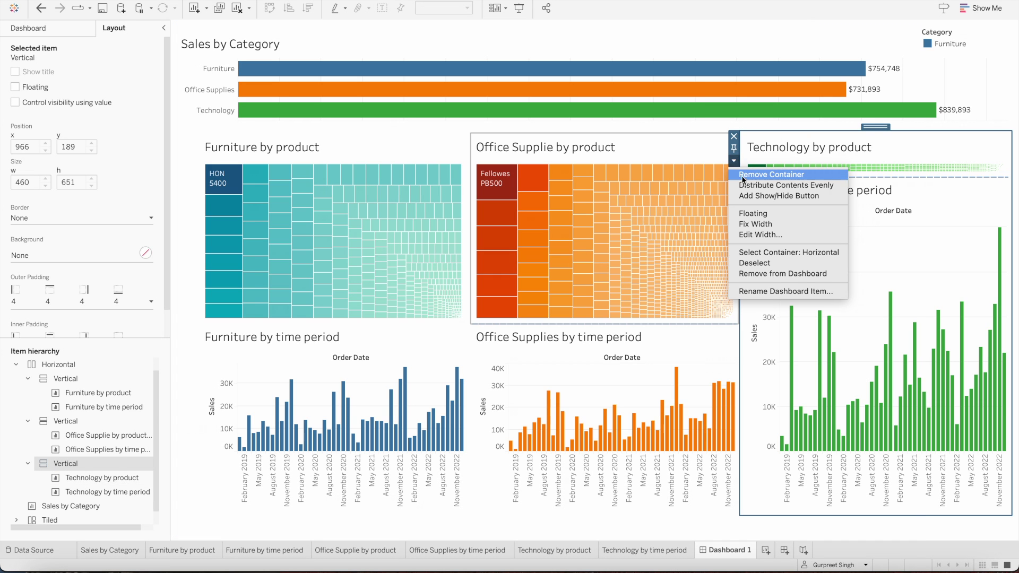
left_click(744, 184)
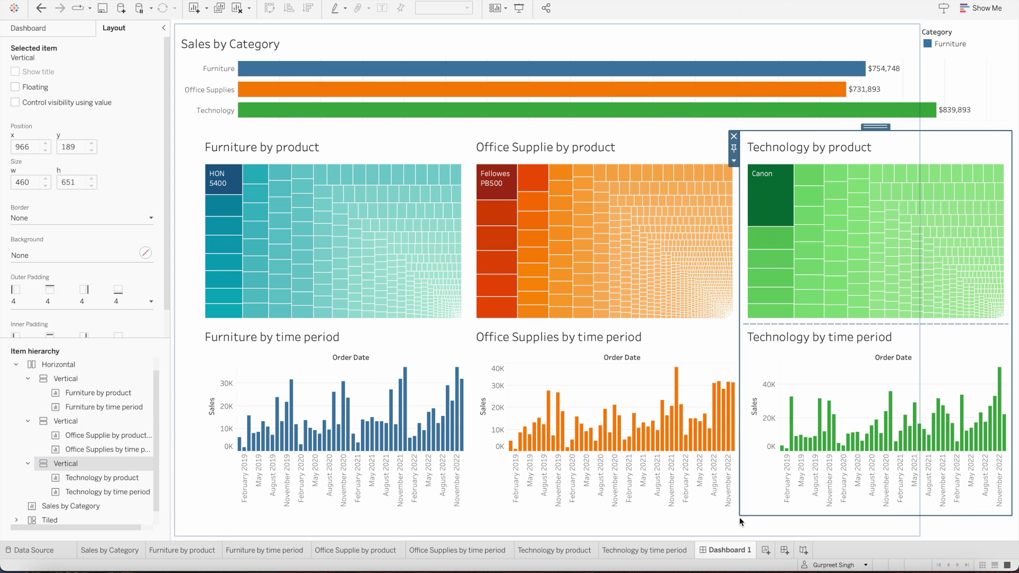
Switch to the finished Sales Dashboard workbook, check how selecting Furniture, Office Supplies and Technology swaps the charts, and return to Dashboard 1.
left_click(933, 552)
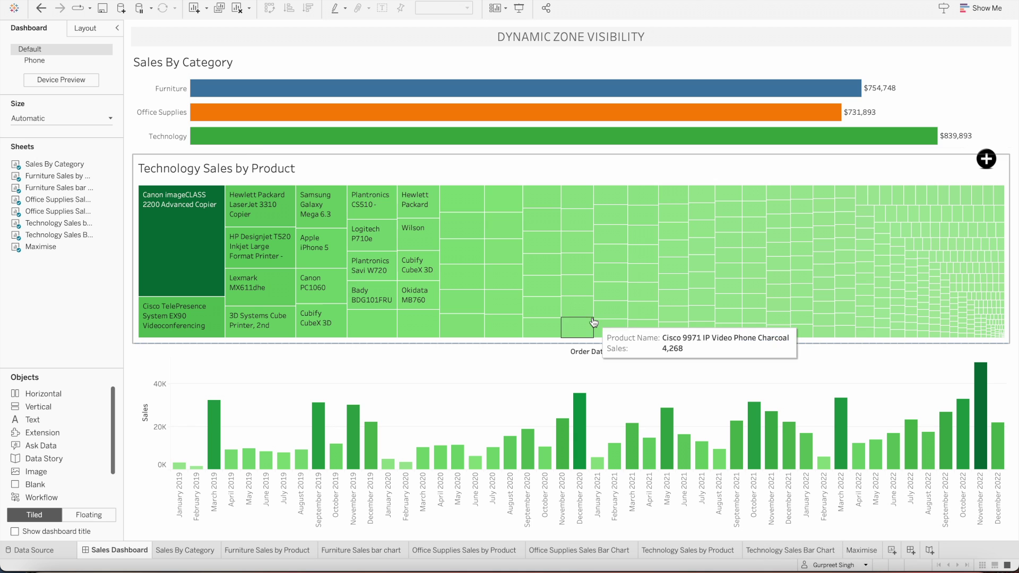
left_click(167, 96)
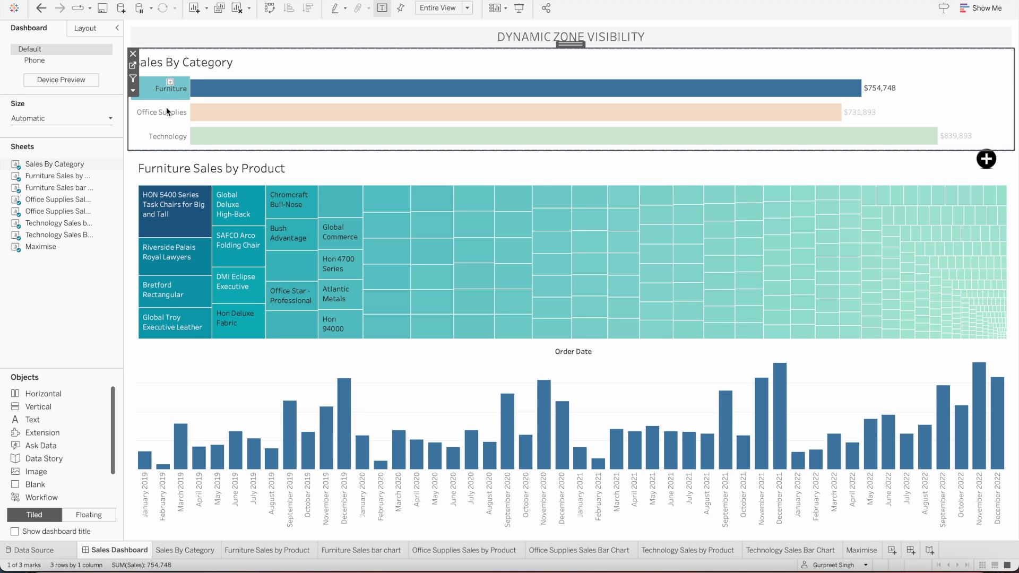
left_click(167, 116)
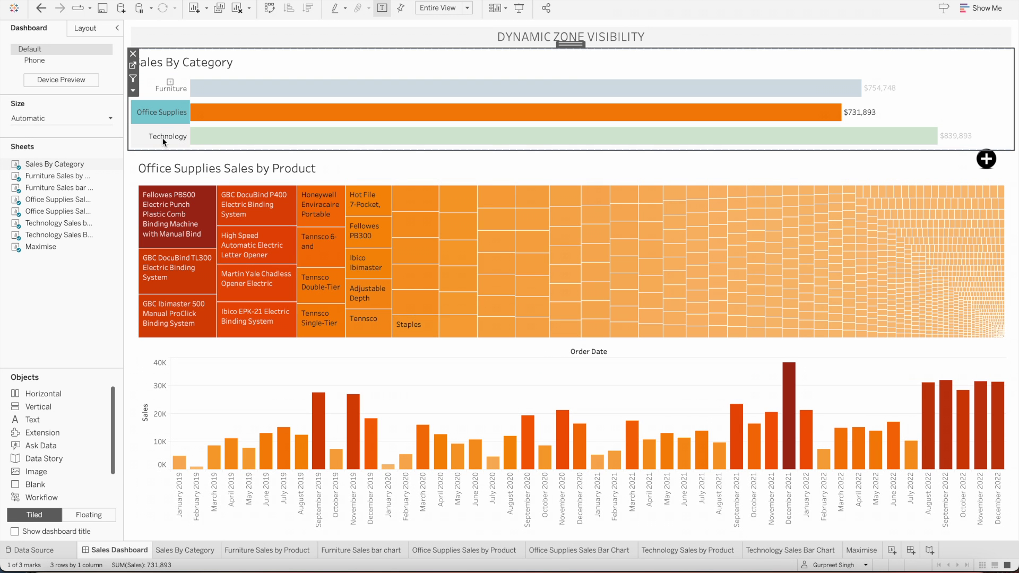
left_click(164, 138)
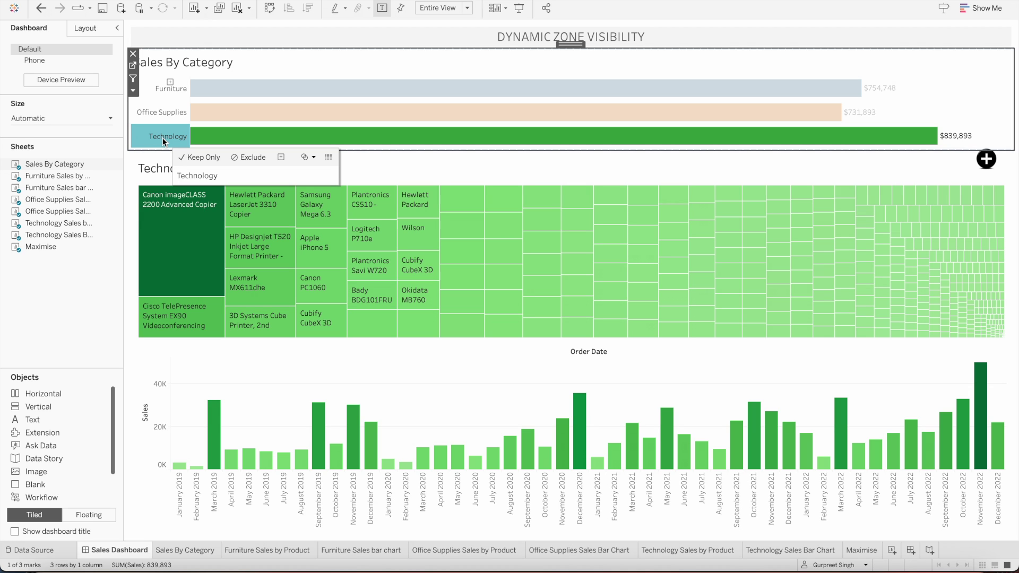
left_click(164, 140)
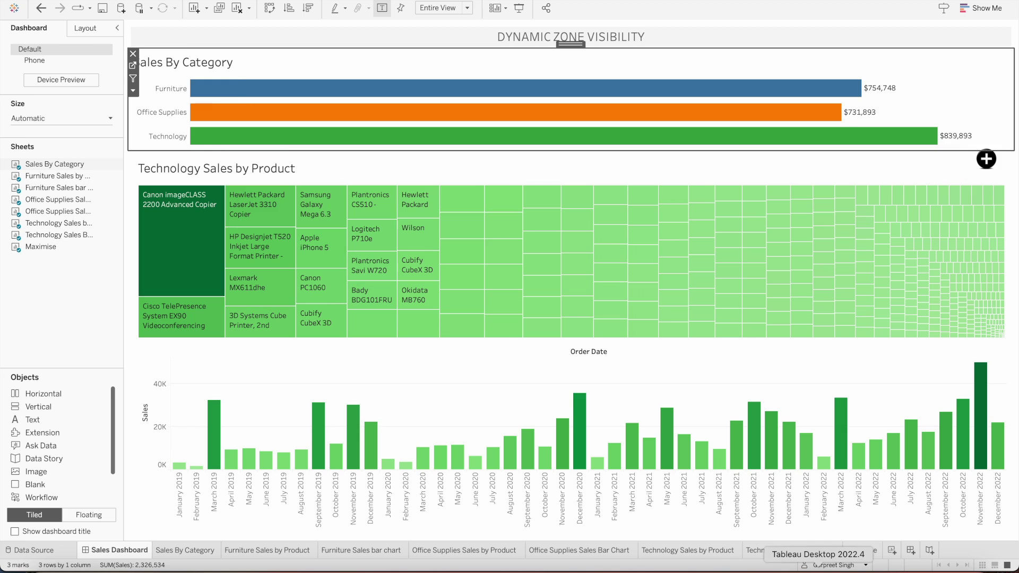
left_click(797, 568)
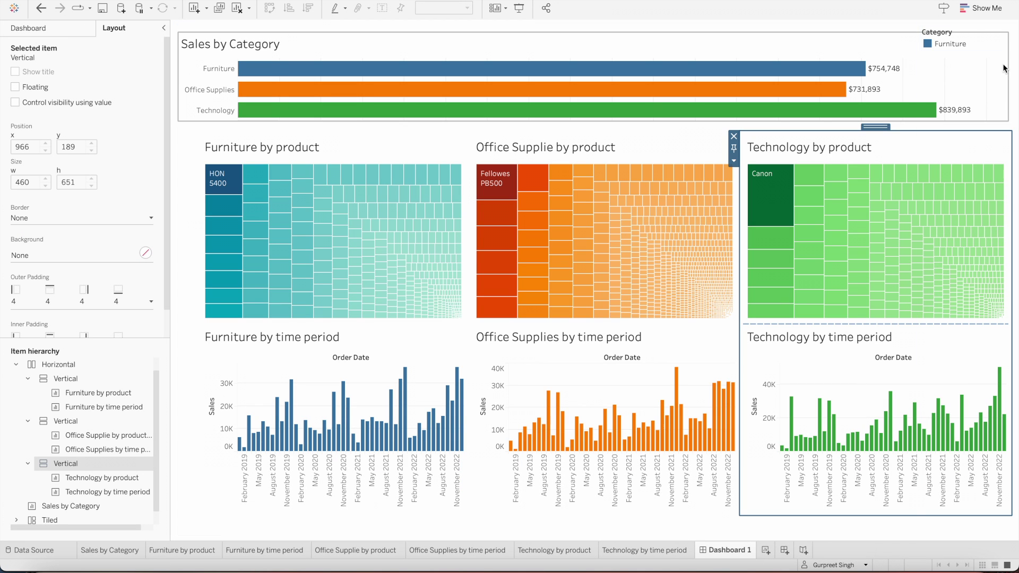
Remove the Category color legend from the dashboard.
left_click(958, 36)
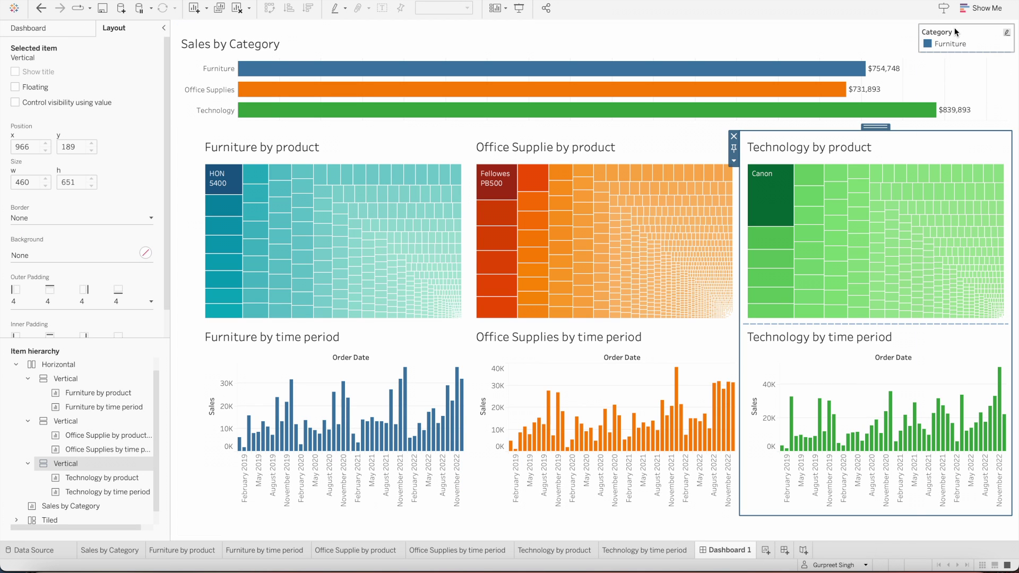
left_click(913, 30)
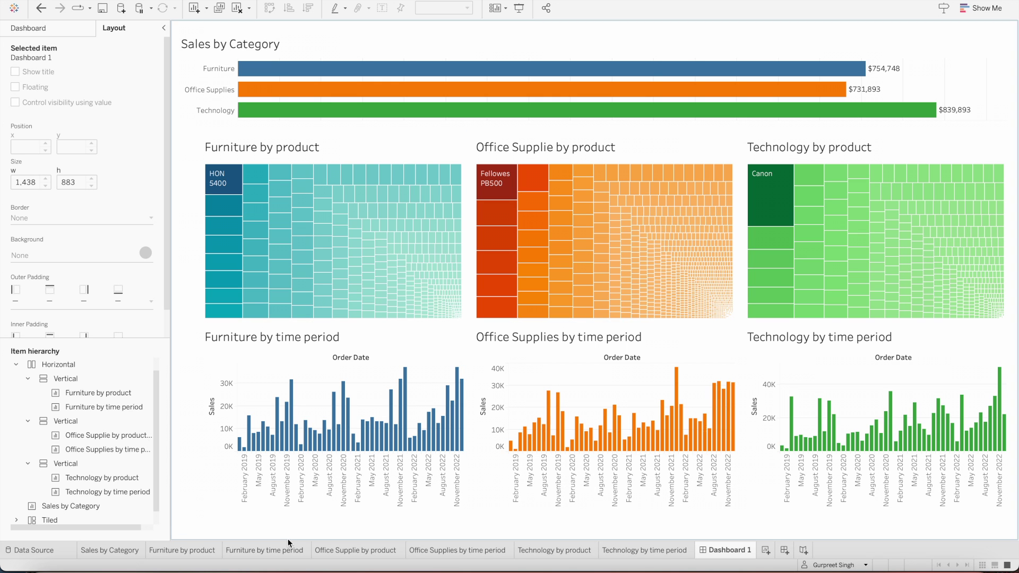
Start a new parameter from the Sales by Category worksheet and set its data type to Boolean.
left_click(134, 552)
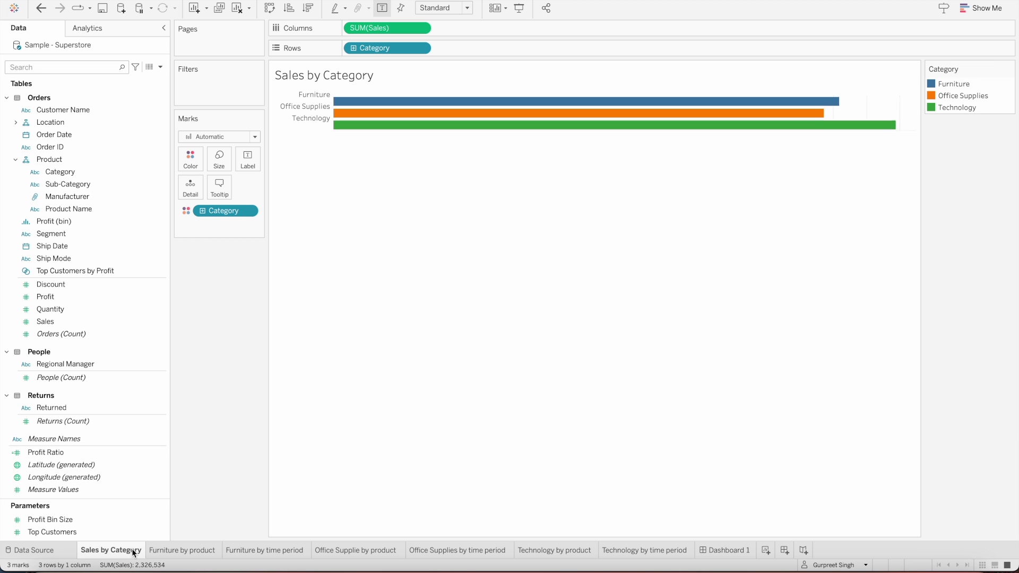
left_click(160, 67)
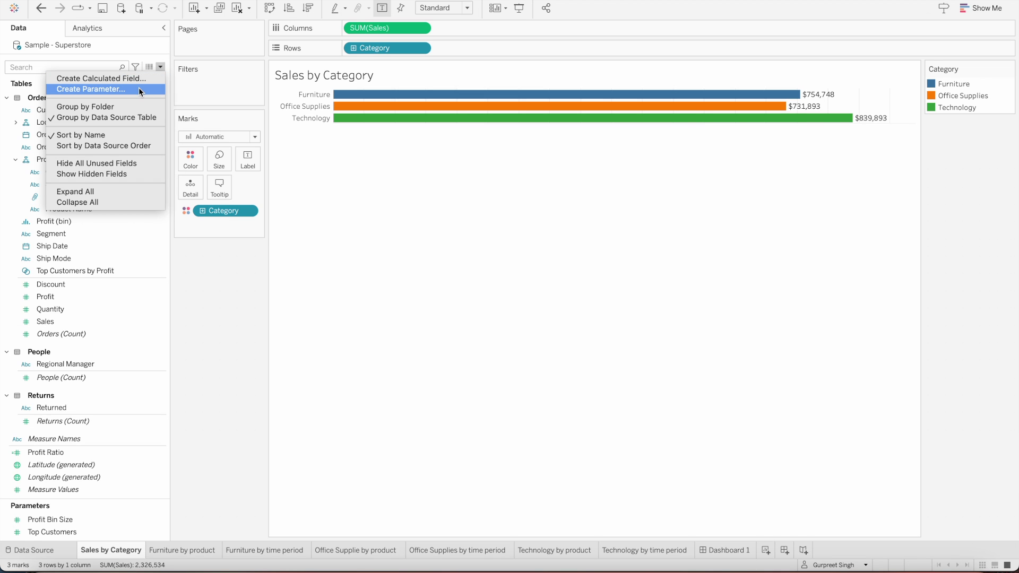
left_click(139, 88)
left_click(415, 254)
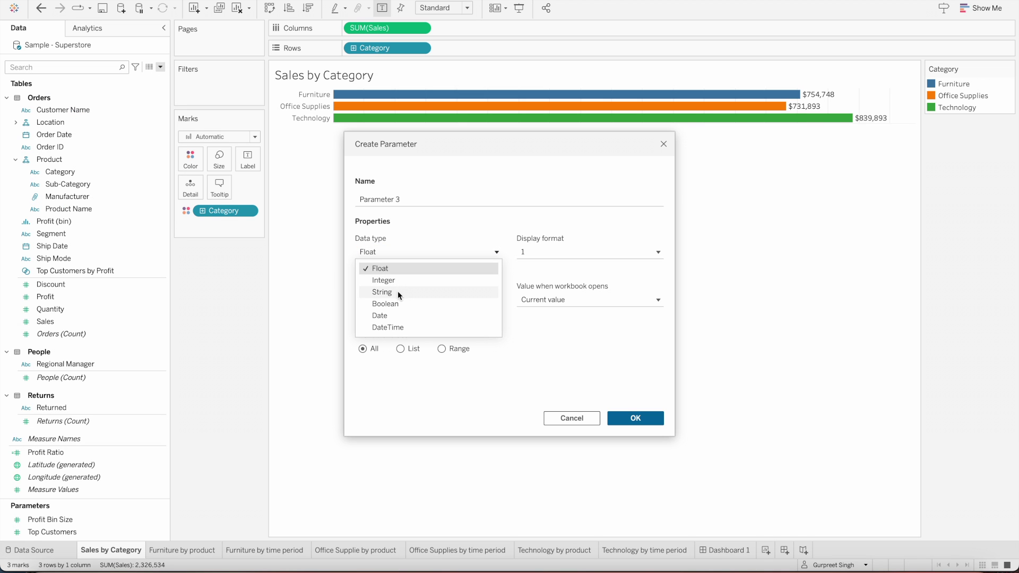
left_click(397, 304)
Name the Boolean parameter Hide Furniture and create it with its current value left at True.
double_click(418, 199)
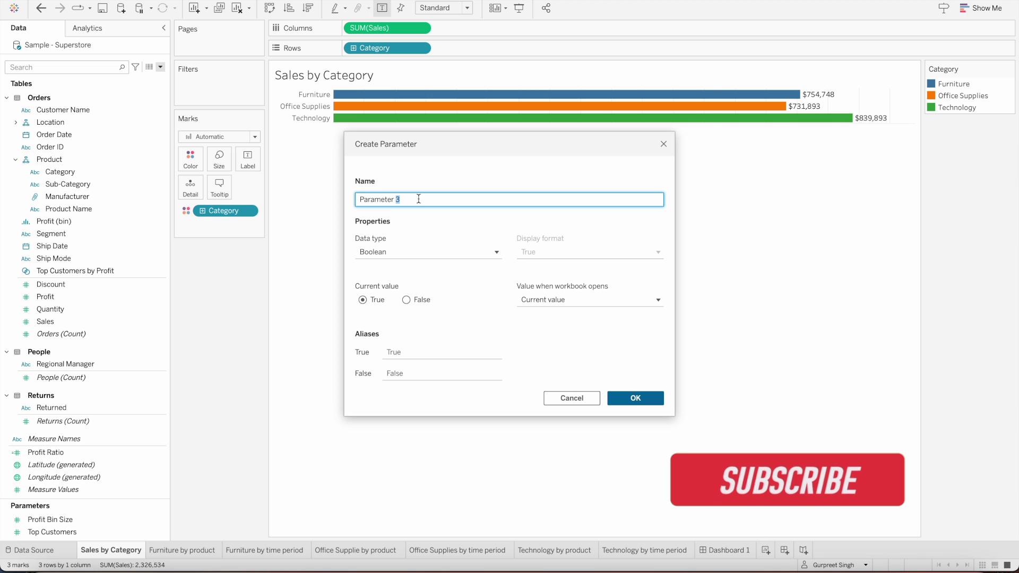
key("BackSpace")
key("BackSpace")
key("BackSpace")
key("BackSpace")
key("BackSpace")
key("BackSpace")
key("BackSpace")
key("BackSpace")
key("BackSpace")
key("BackSpace")
key("BackSpace")
type("Hide Furniture")
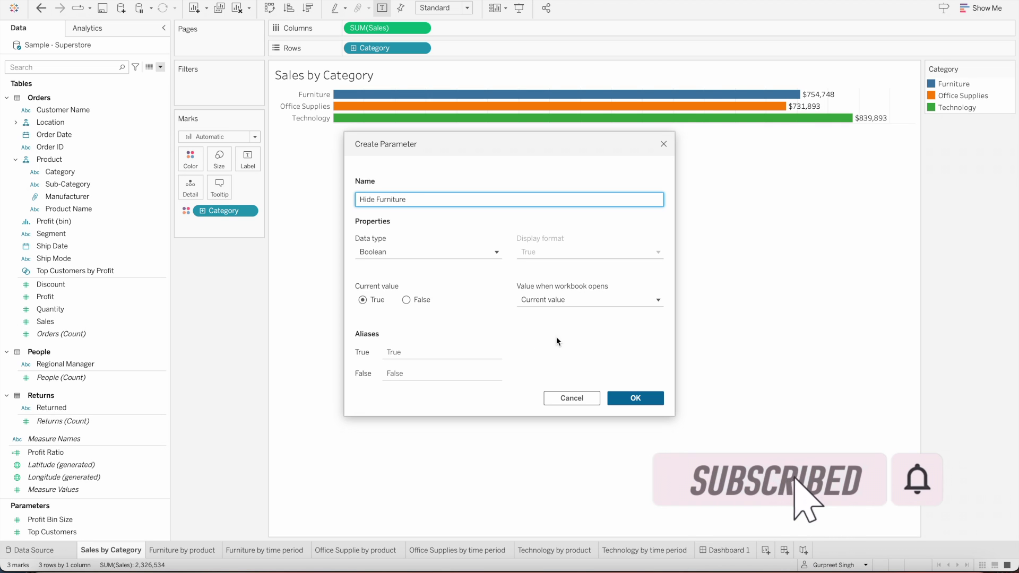
left_click(632, 399)
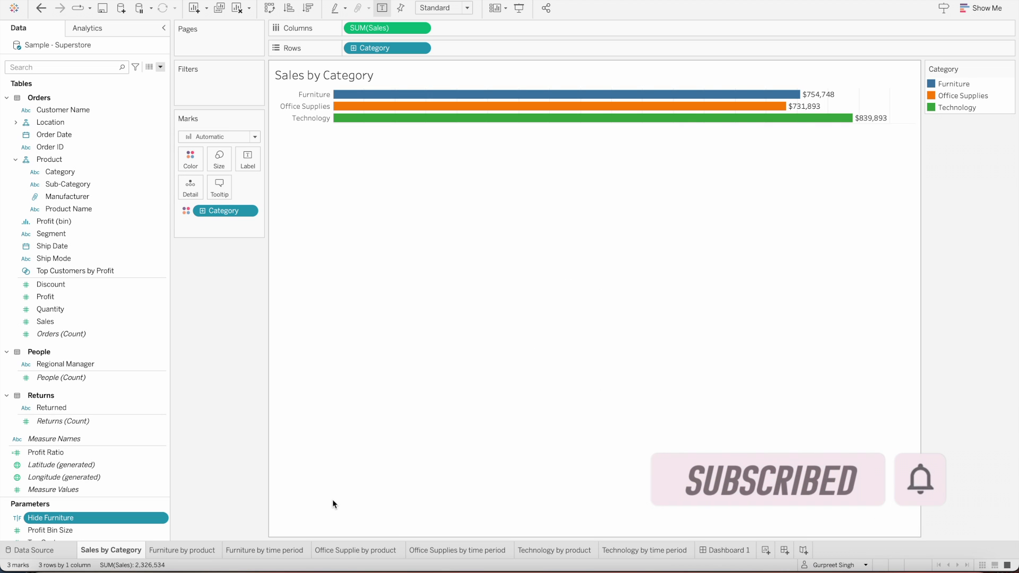
On Dashboard 1, control the visibility of the Furniture by time period chart using the Hide Furniture parameter.
left_click(726, 550)
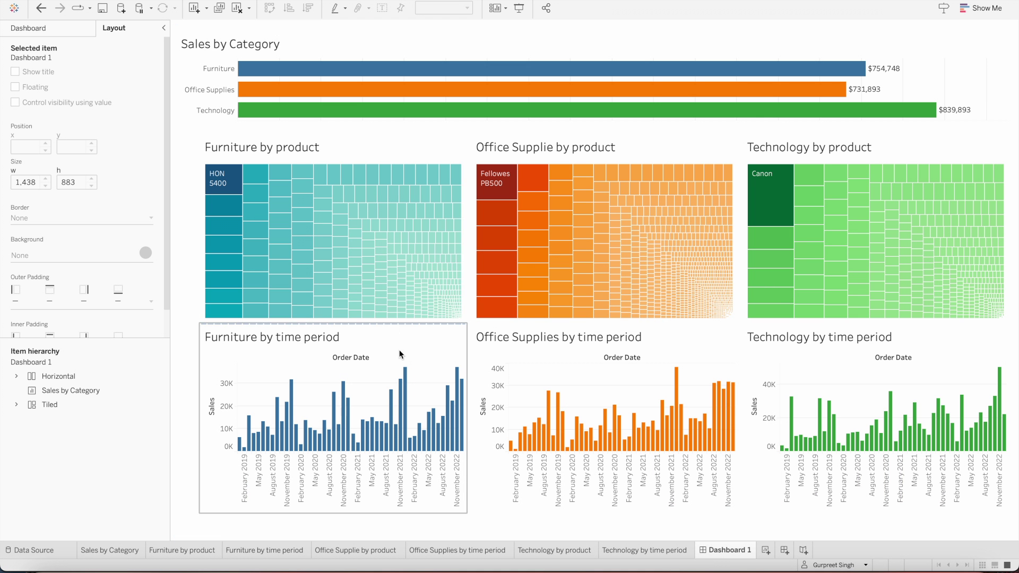
left_click(327, 330)
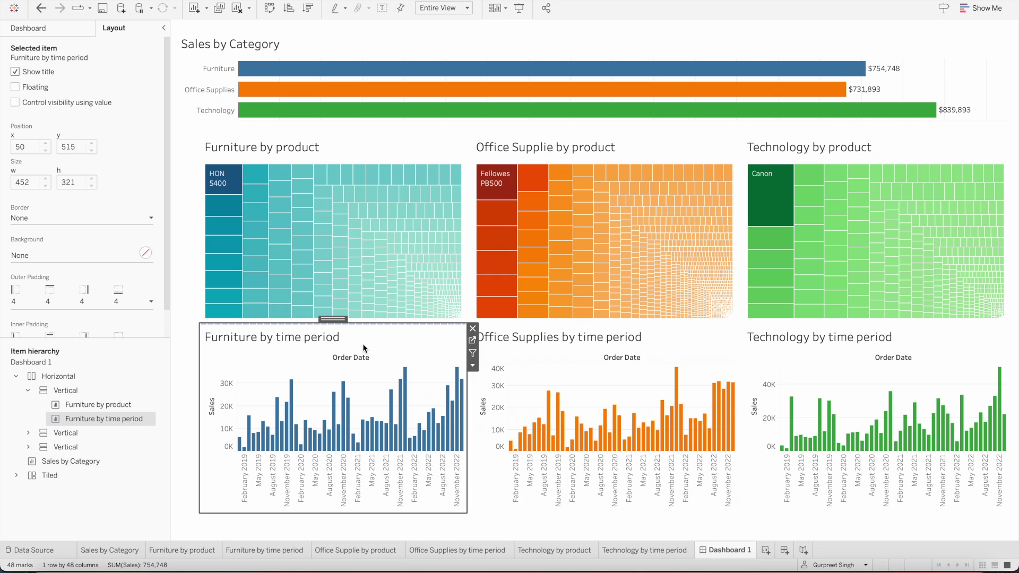
left_click(110, 28)
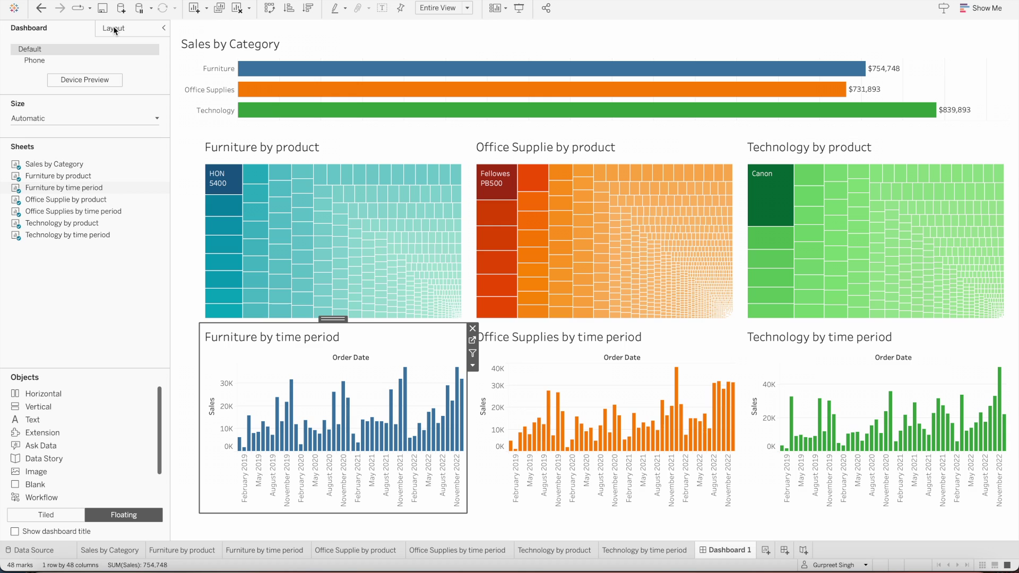
left_click(113, 28)
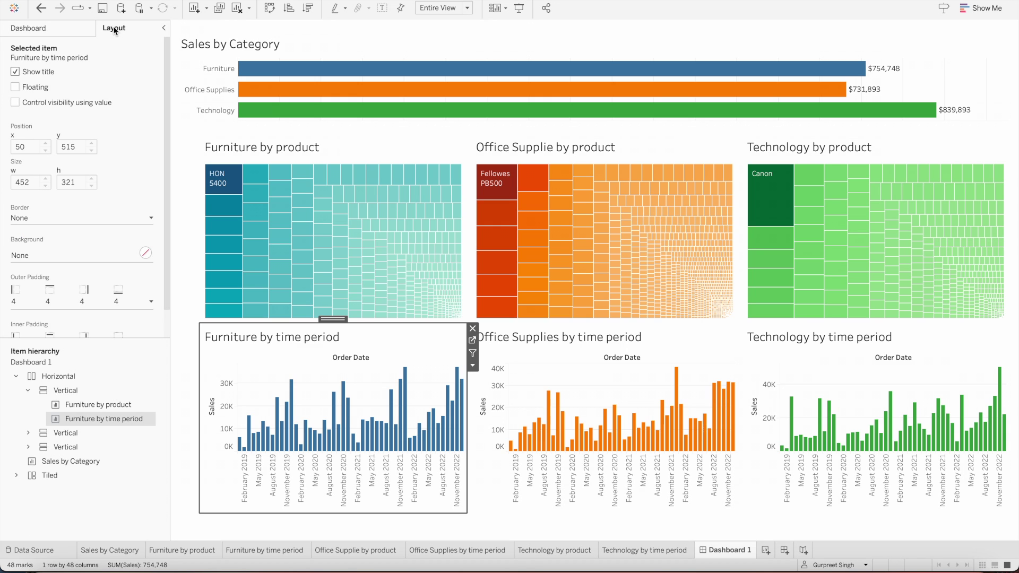
left_click(15, 103)
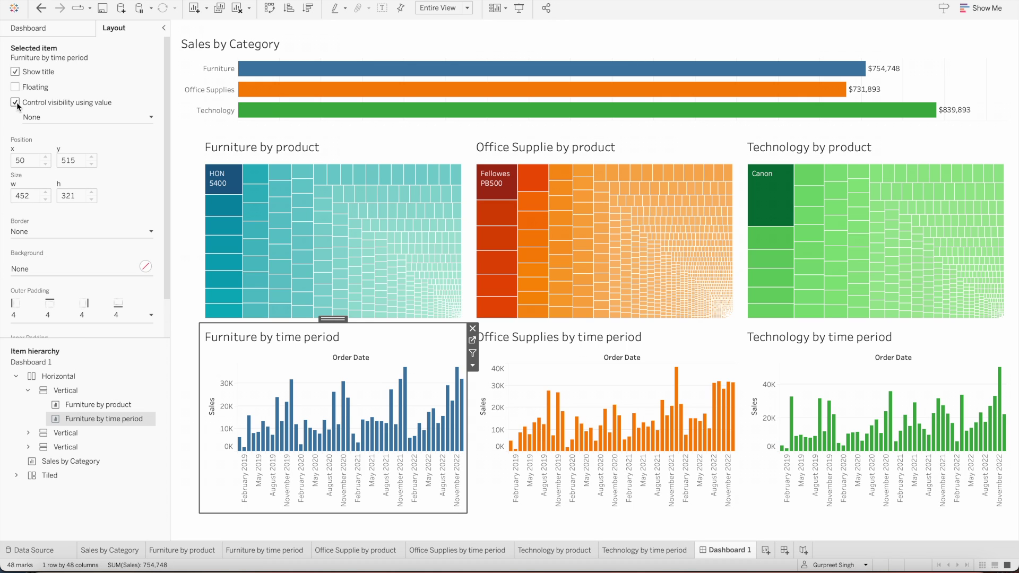
left_click(150, 118)
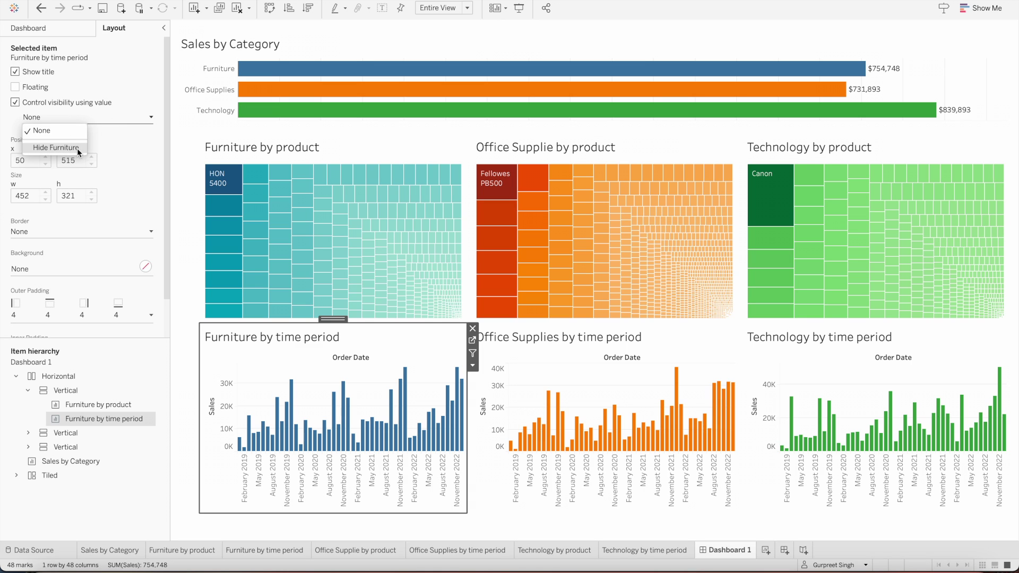
left_click(55, 148)
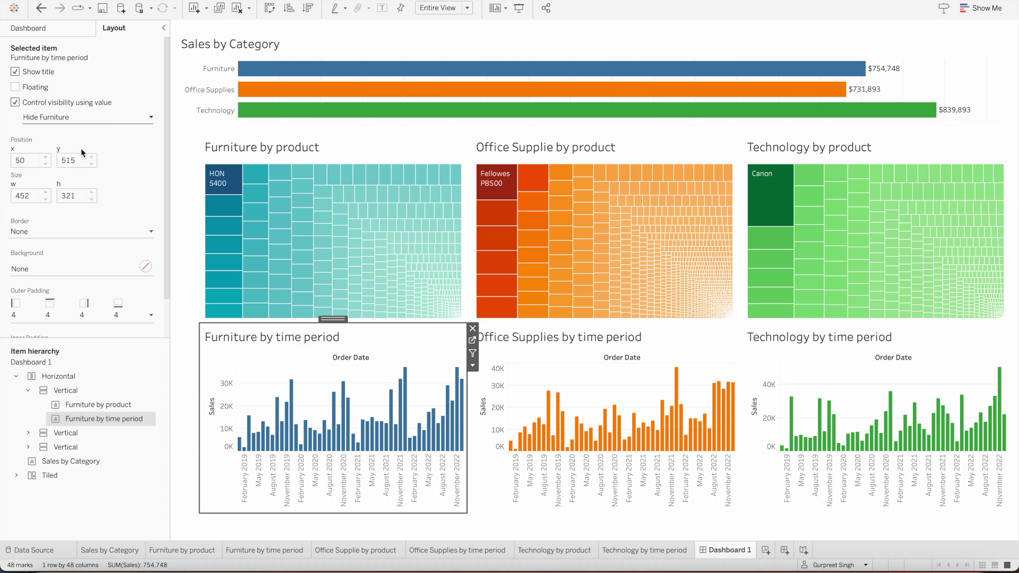
Show the Hide Furniture parameter control on the dashboard and make it floating over the Sales by Category chart.
left_click(474, 366)
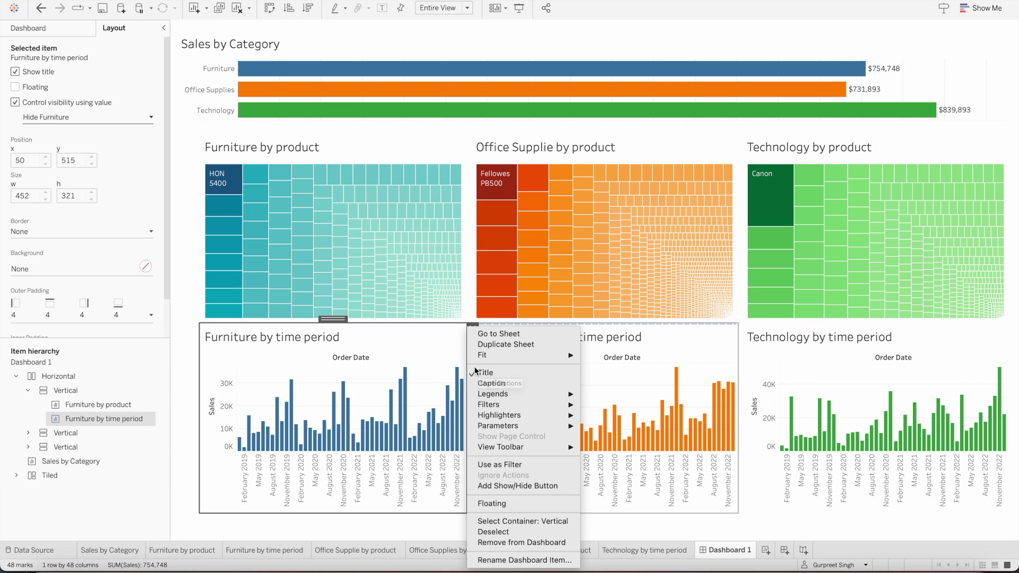
mouse_move(505, 425)
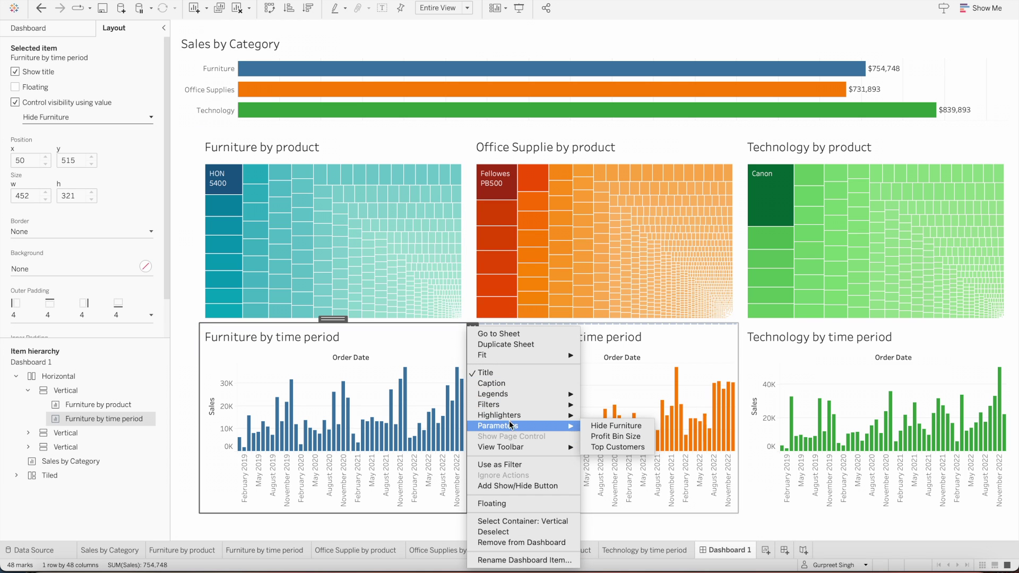
left_click(594, 426)
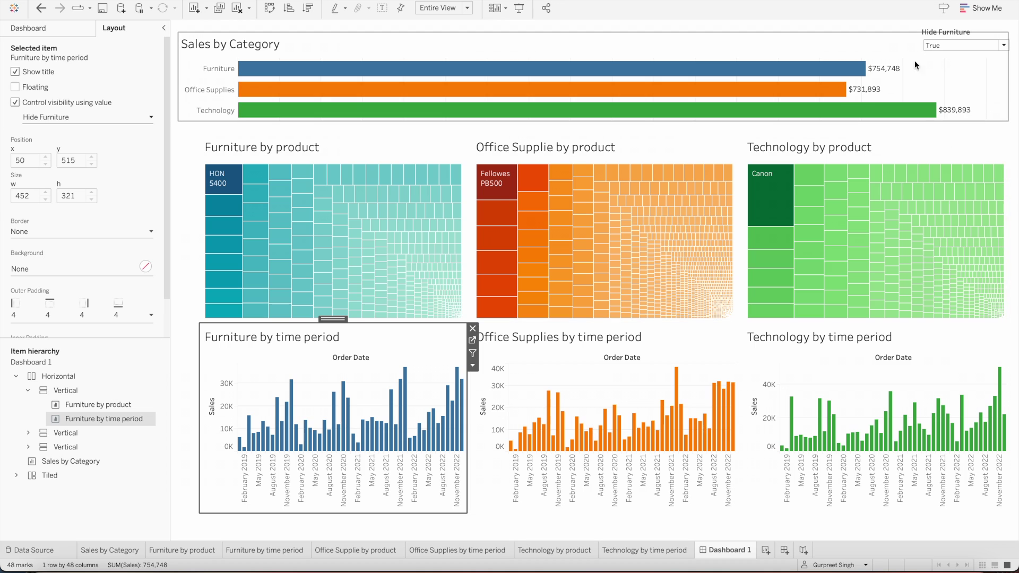
left_click(1006, 50)
left_click(959, 30)
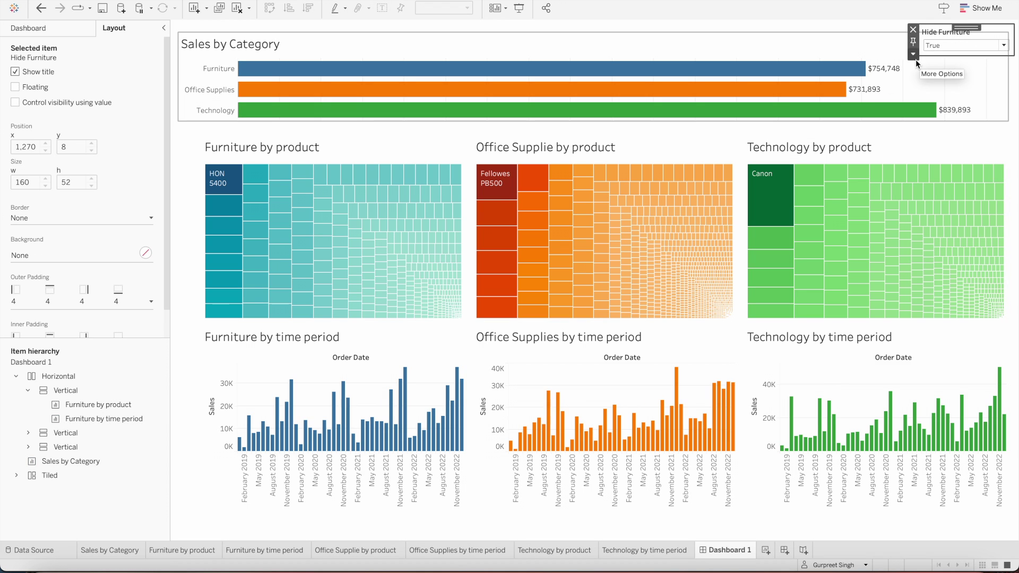
left_click(913, 55)
left_click(927, 166)
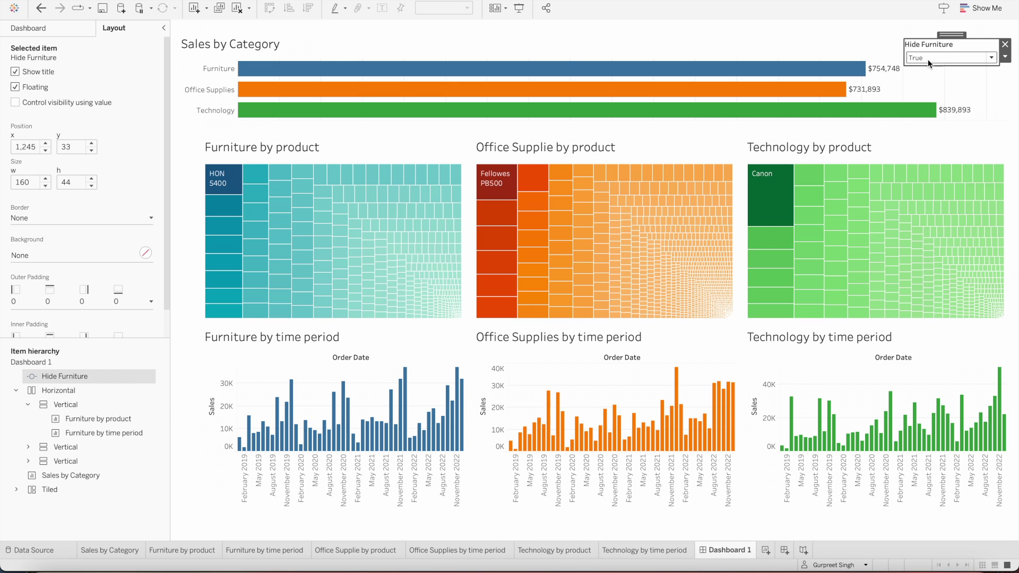
Test the Hide Furniture control by switching it to False and back to True twice while checking the Furniture by time period chart.
left_click(991, 59)
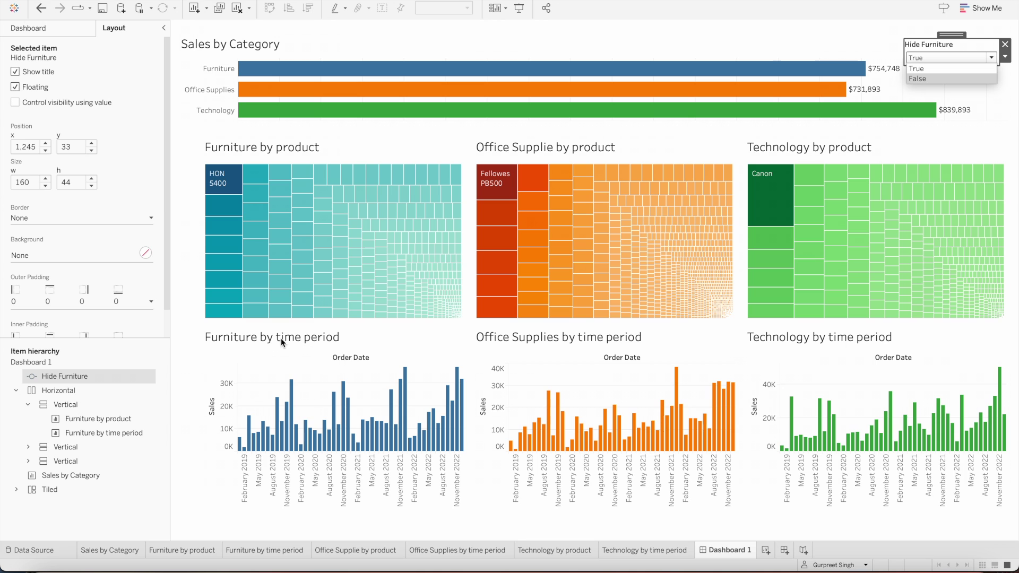
left_click(925, 79)
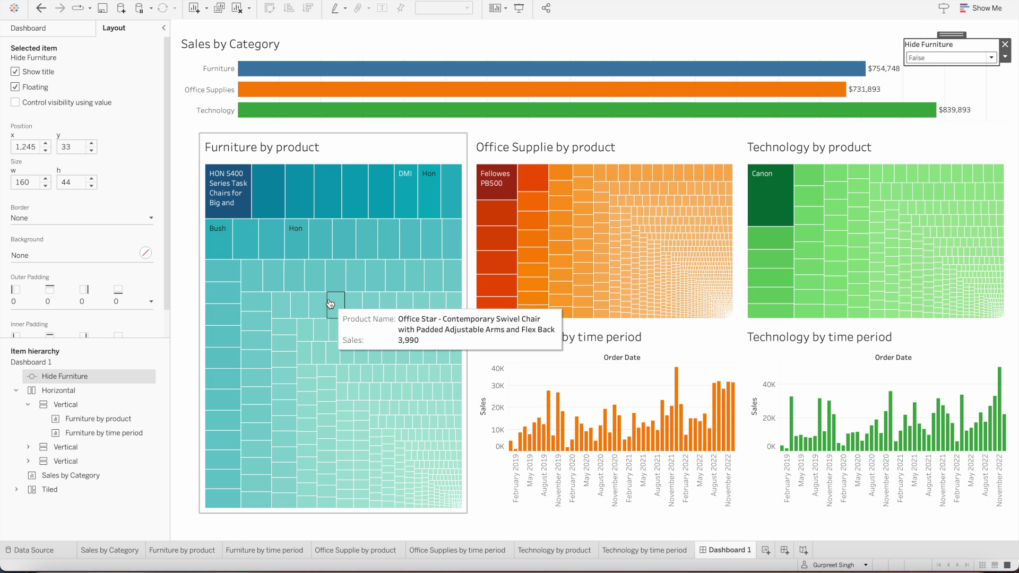
left_click(943, 57)
left_click(940, 68)
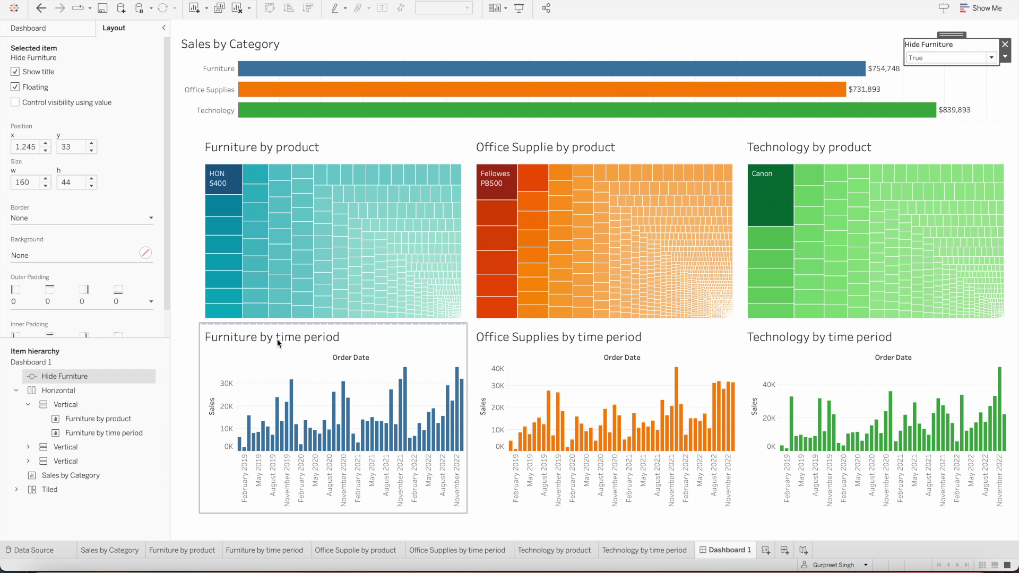
left_click(925, 54)
left_click(924, 78)
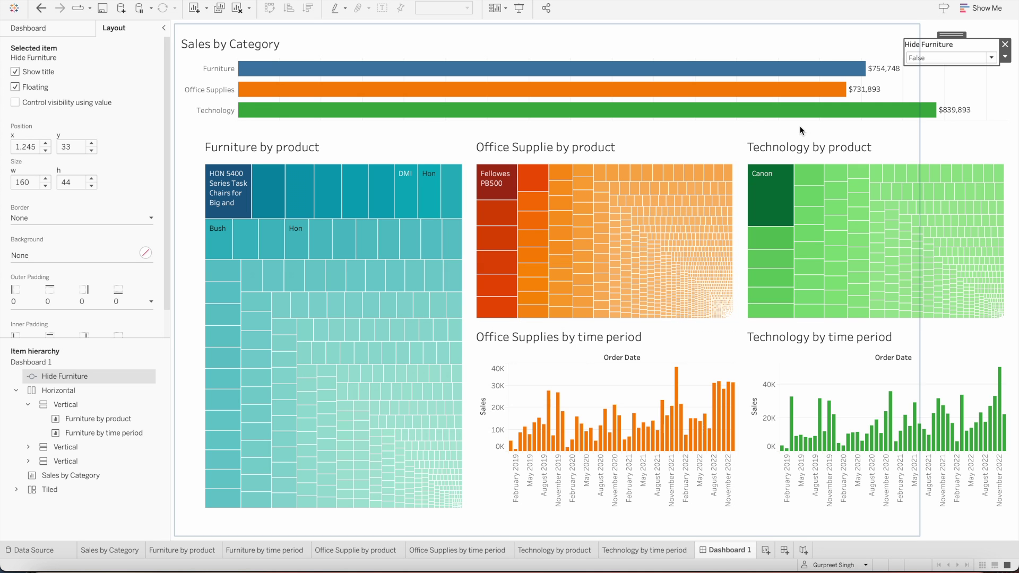
left_click(920, 59)
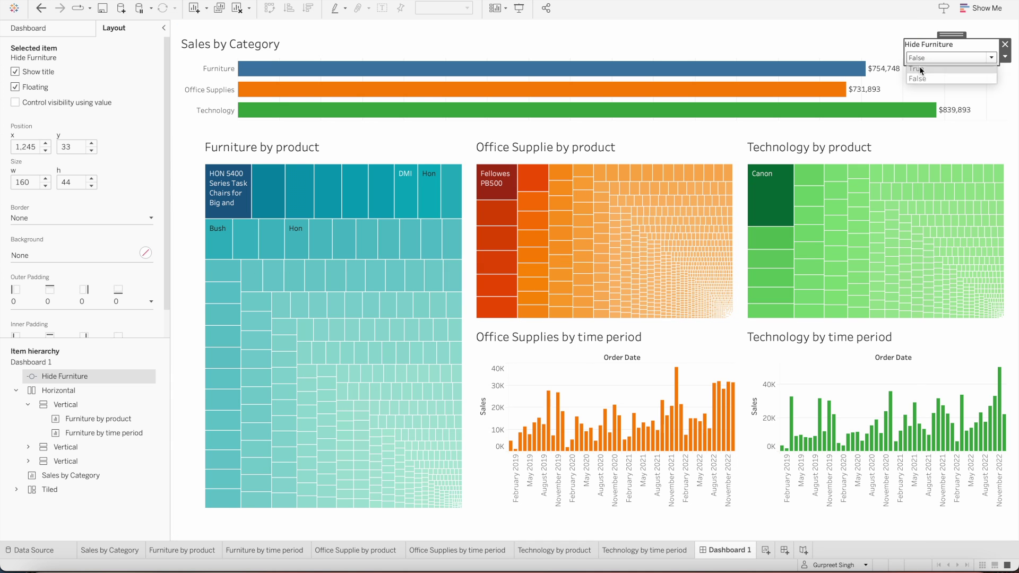
left_click(920, 68)
Remove the Hide Furniture control and the Furniture by time period chart's visibility condition, and return to the Sales by Category worksheet.
left_click(1005, 57)
left_click(950, 63)
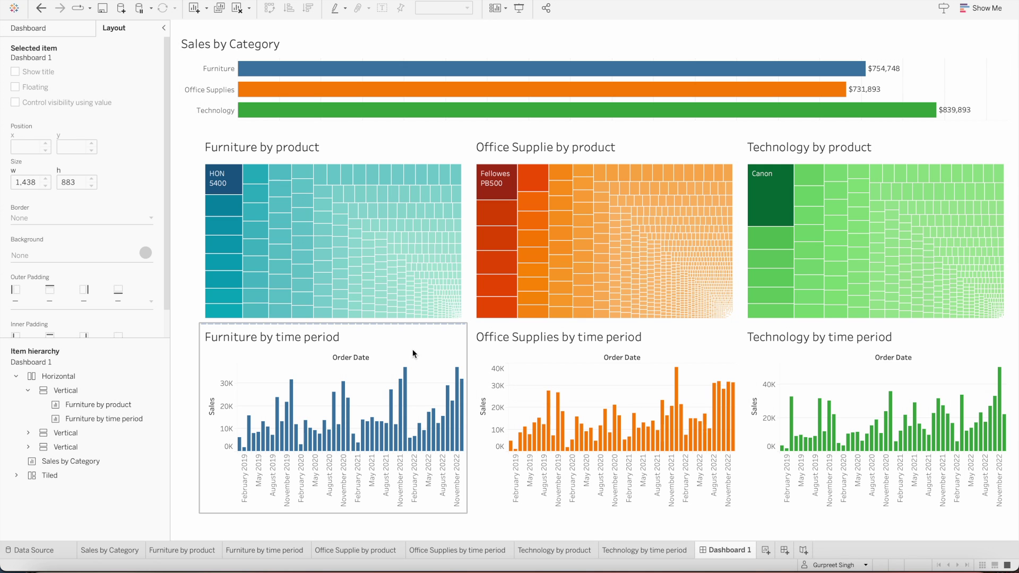
left_click(383, 345)
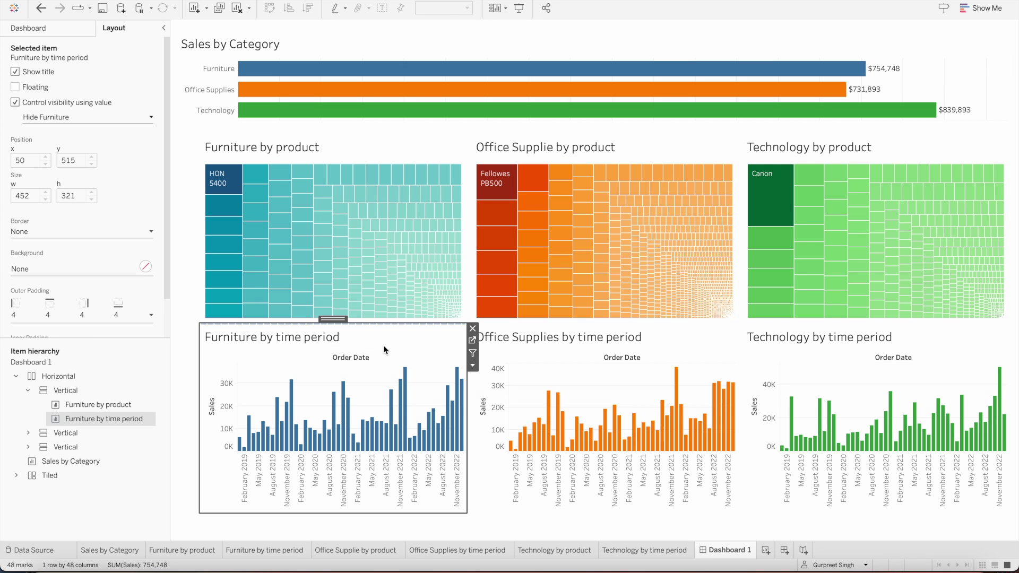
left_click(16, 102)
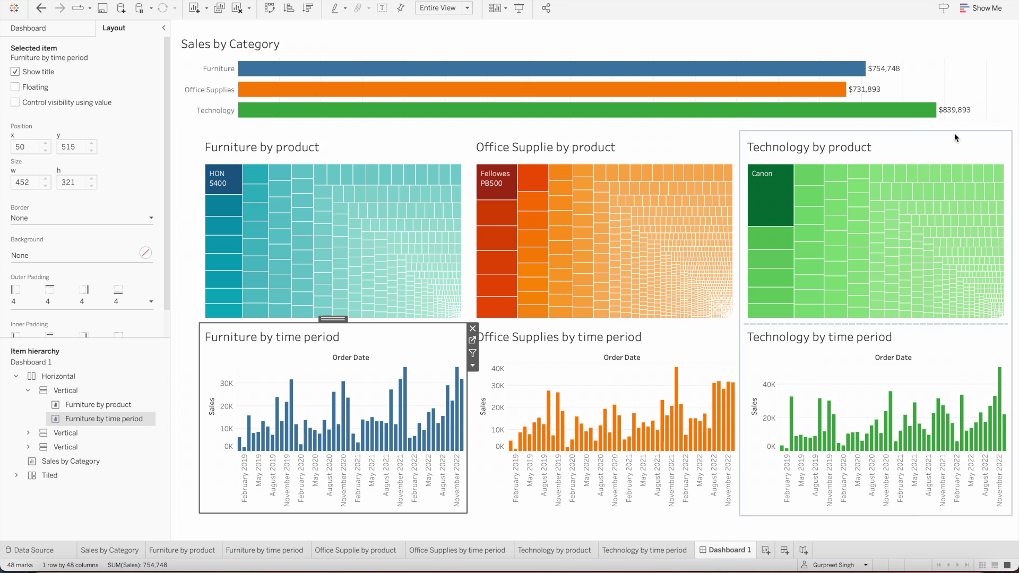
left_click(992, 125)
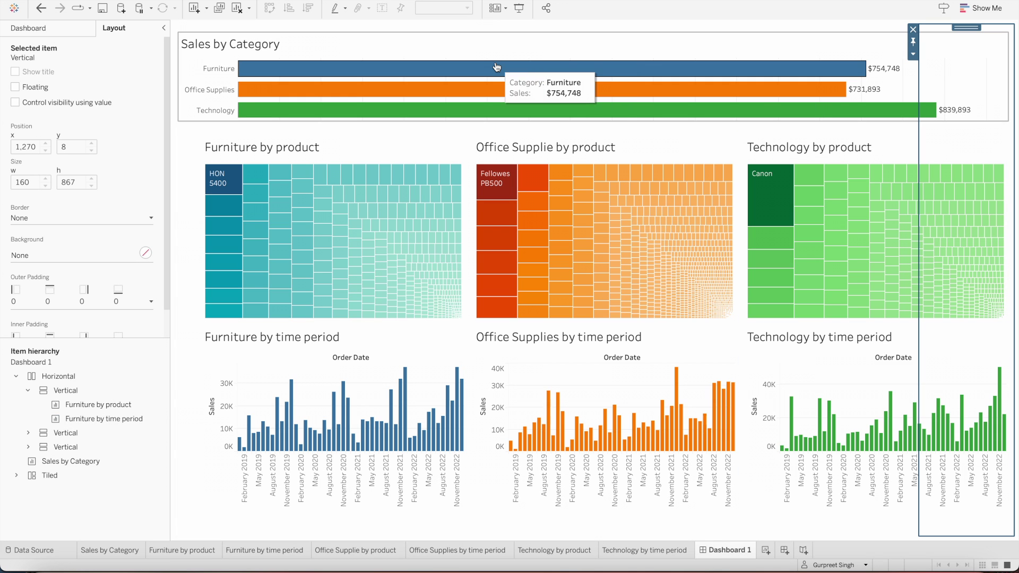
left_click(118, 553)
left_click(160, 67)
left_click(142, 76)
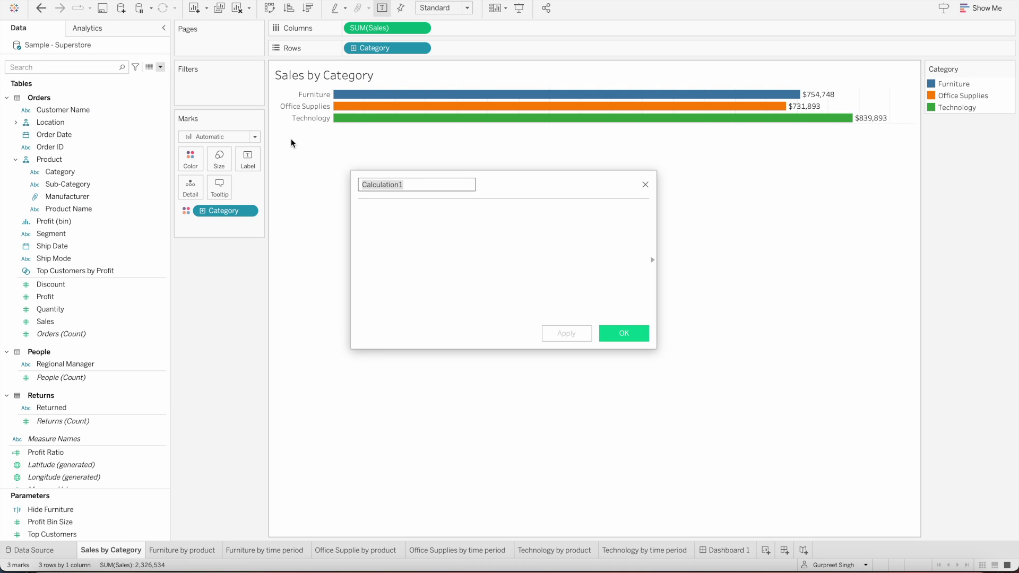
type("Selewct Category")
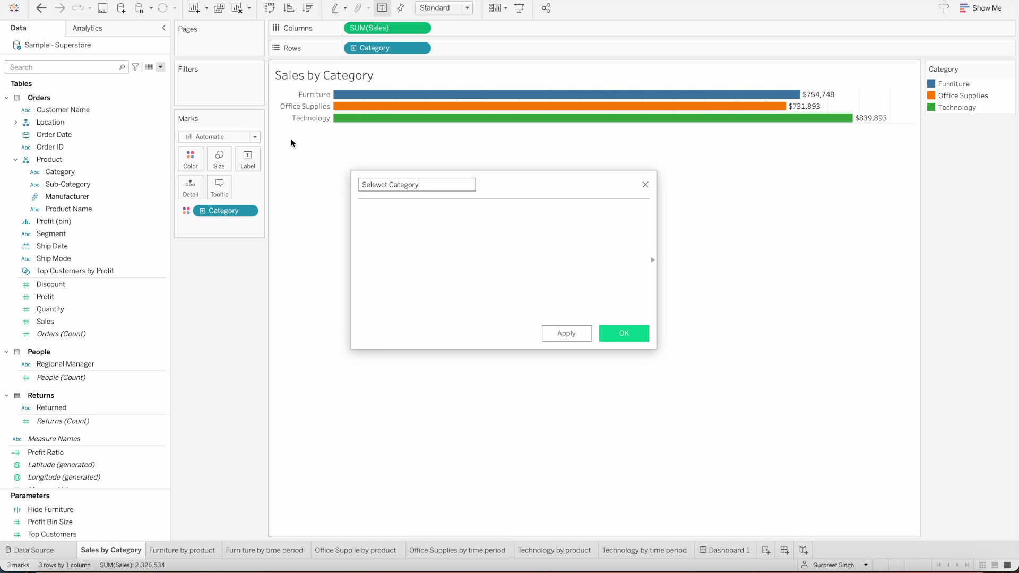
left_click(646, 186)
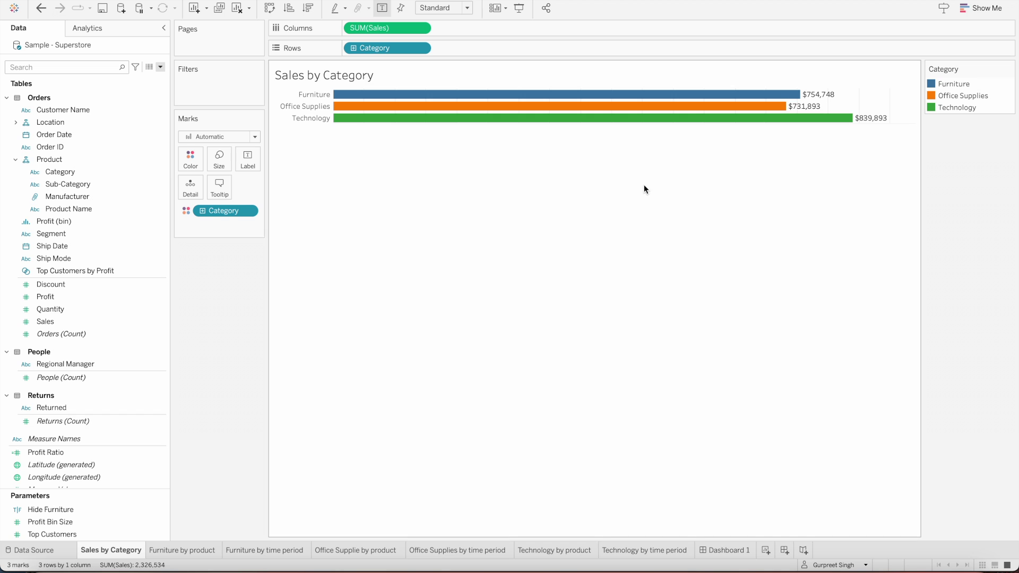
Start a new parameter from the Sales by Category worksheet and name it Select Category.
left_click(160, 68)
left_click(132, 91)
key("BackSpace")
key("BackSpace")
key("BackSpace")
key("BackSpace")
key("BackSpace")
key("BackSpace")
key("BackSpace")
key("BackSpace")
key("BackSpace")
key("BackSpace")
key("BackSpace")
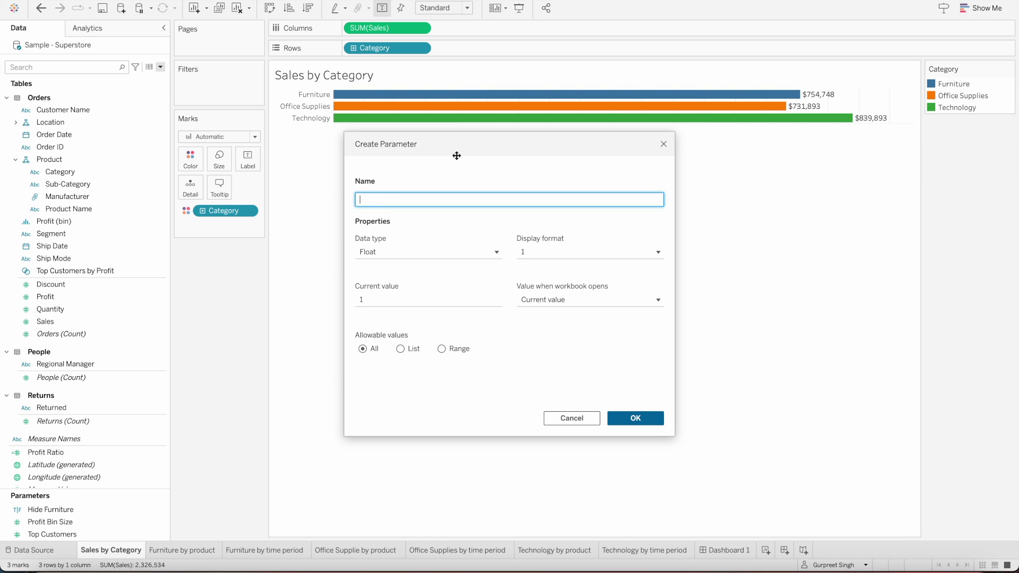
type("Select Category")
Make Select Category a String parameter with a fixed list of values from the Category field, and create it with Furniture as current value.
left_click(429, 249)
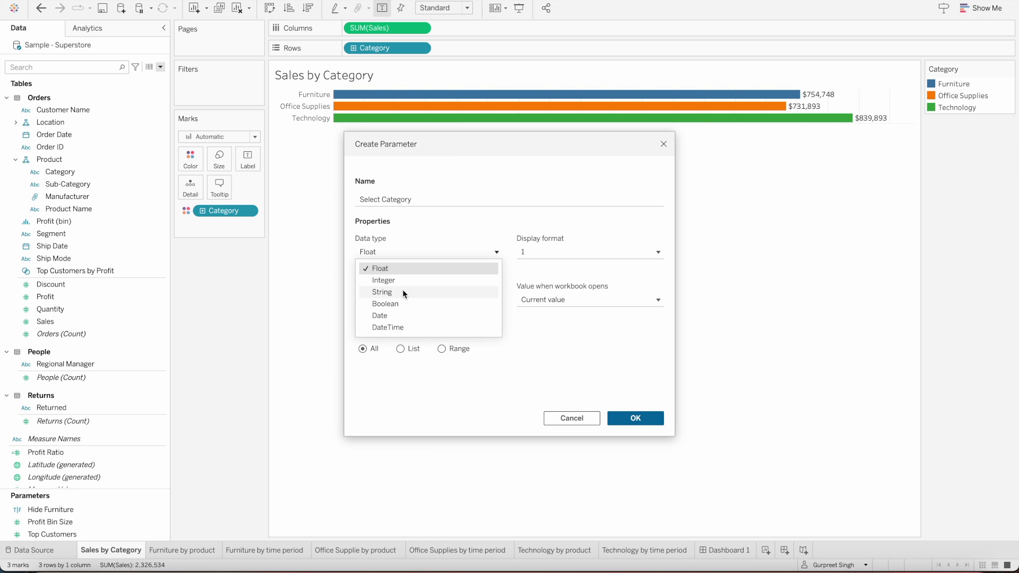
left_click(403, 292)
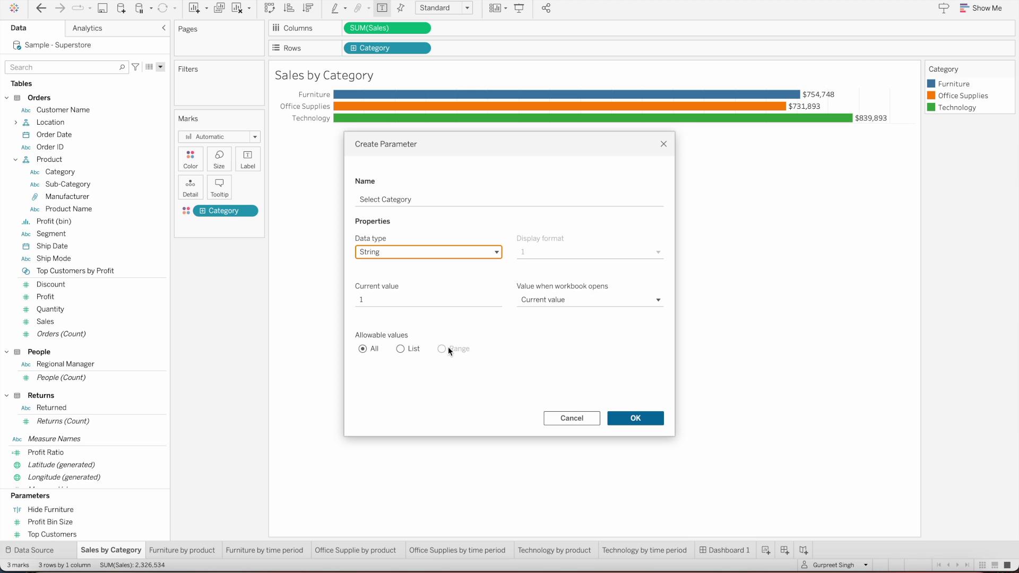
left_click(413, 349)
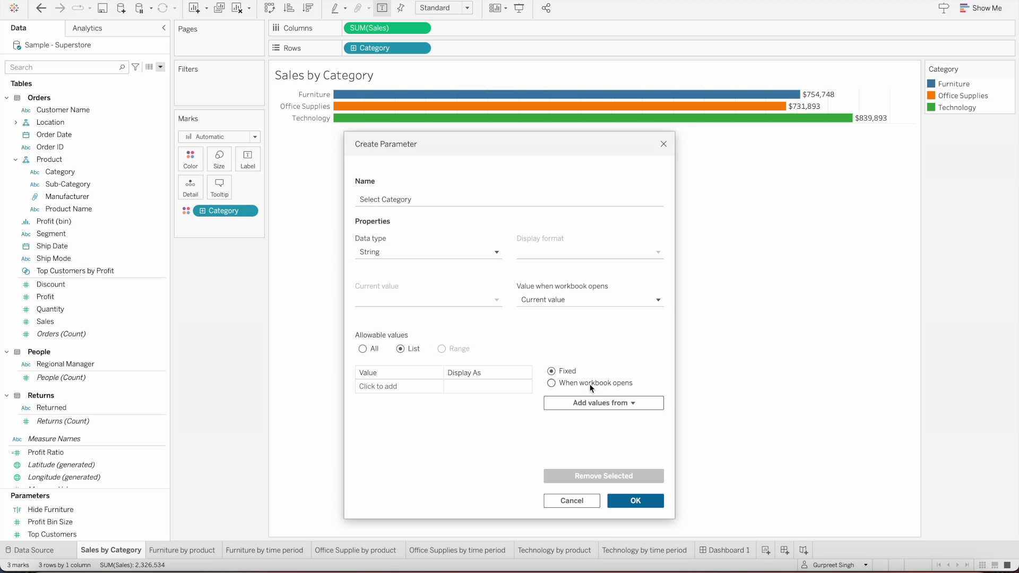
left_click(601, 403)
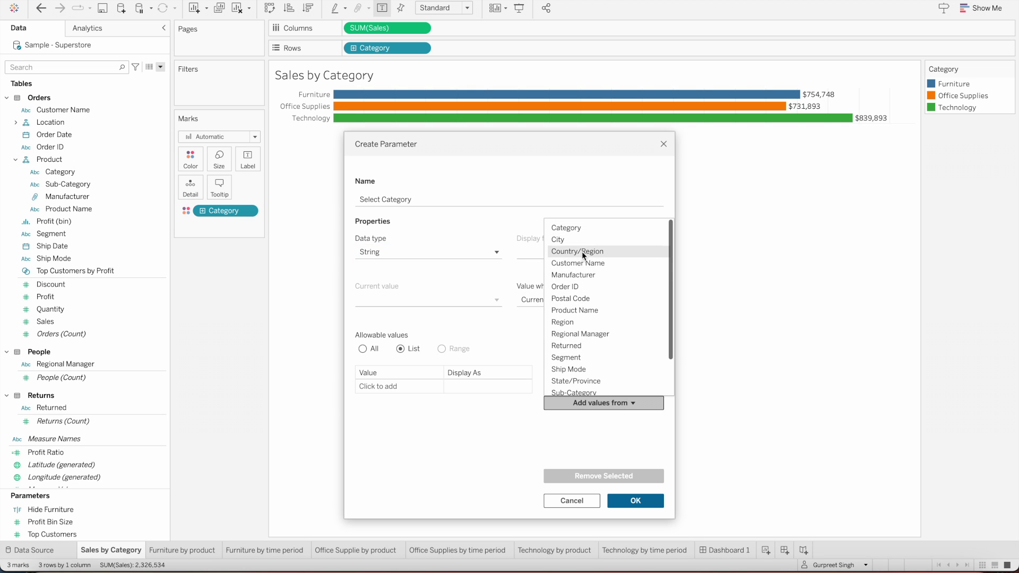
left_click(582, 228)
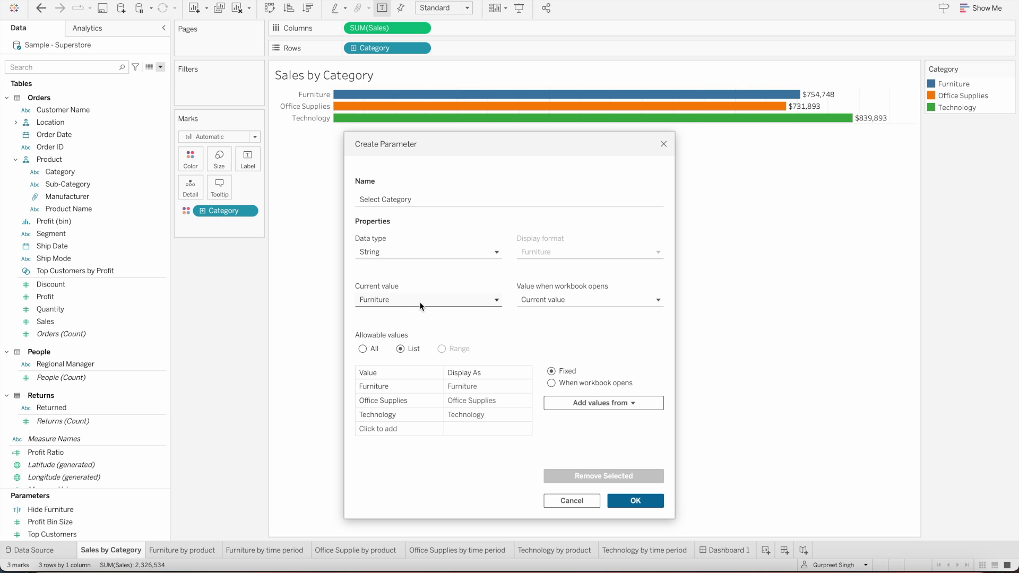
left_click(637, 501)
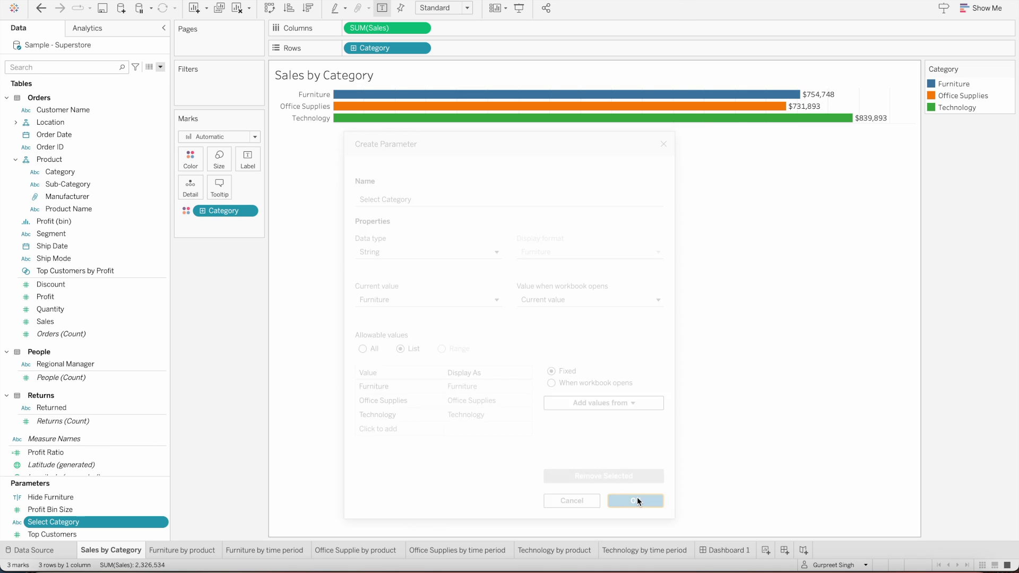
Create a calculated field named Furniture Only with the formula [Select Category] = 'Furniture'.
left_click(162, 66)
left_click(143, 77)
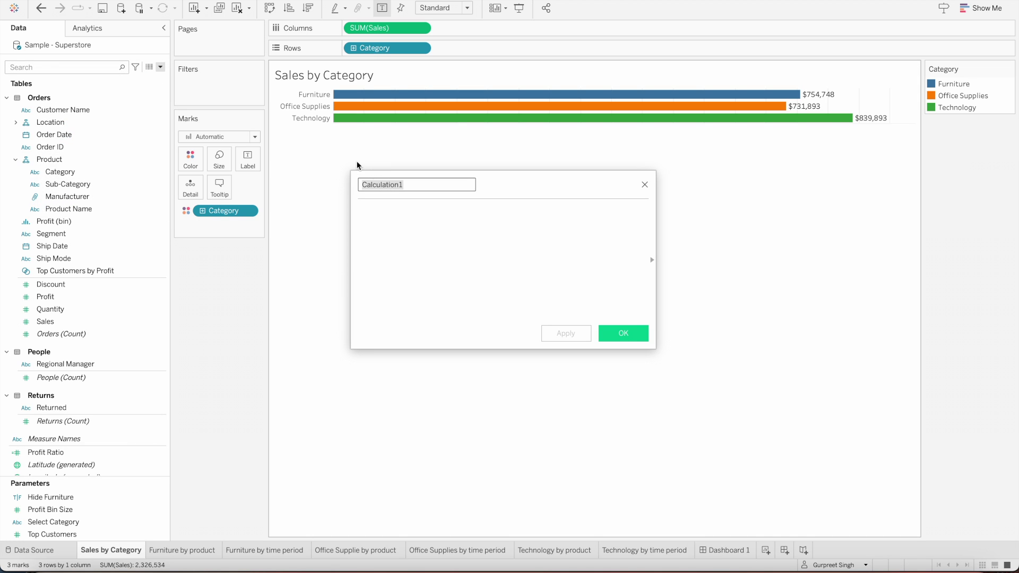
type("Furniture Only")
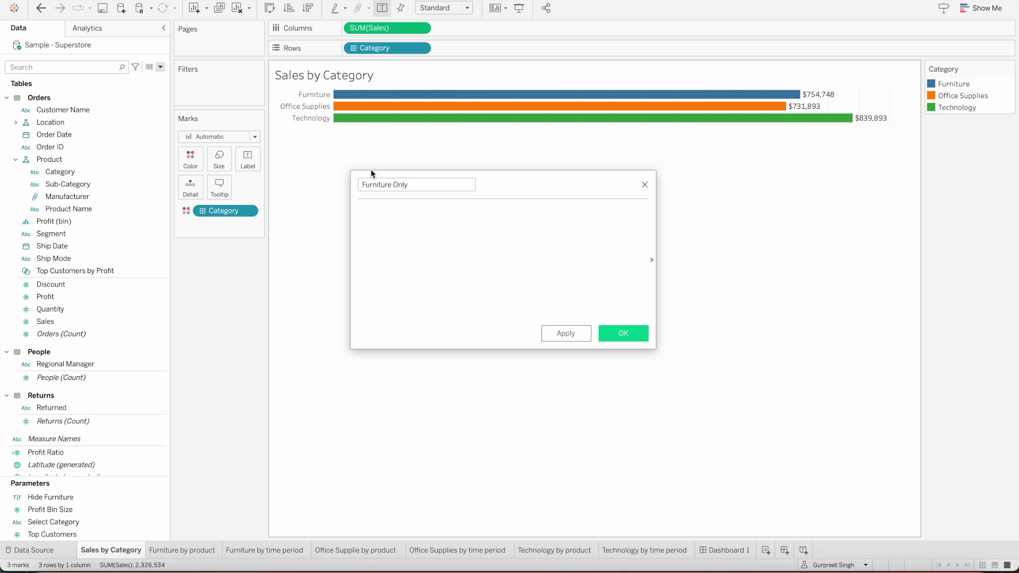
key("Tab")
type("select")
key("Return")
type("= ''")
type("Furniture")
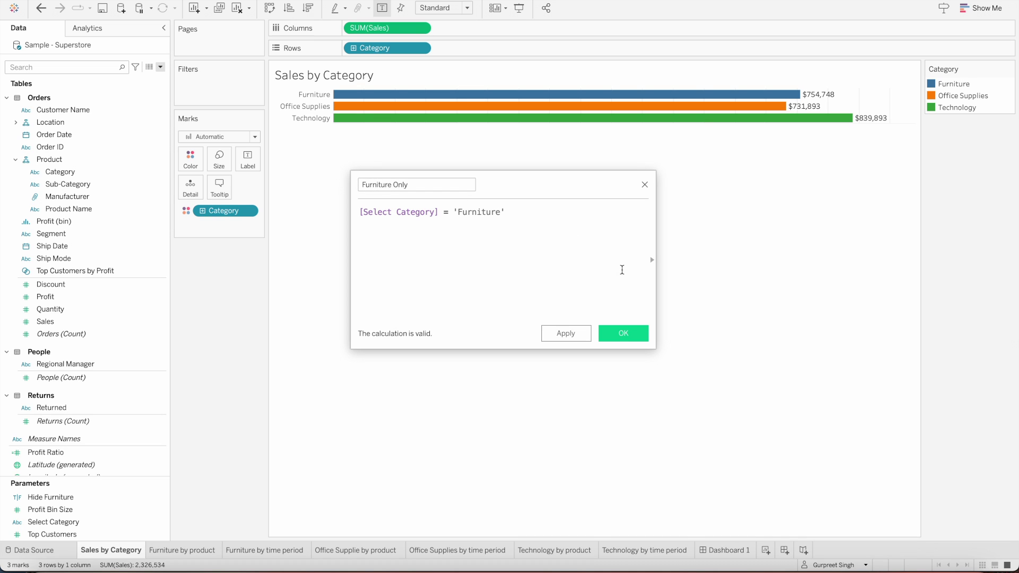
left_click(624, 335)
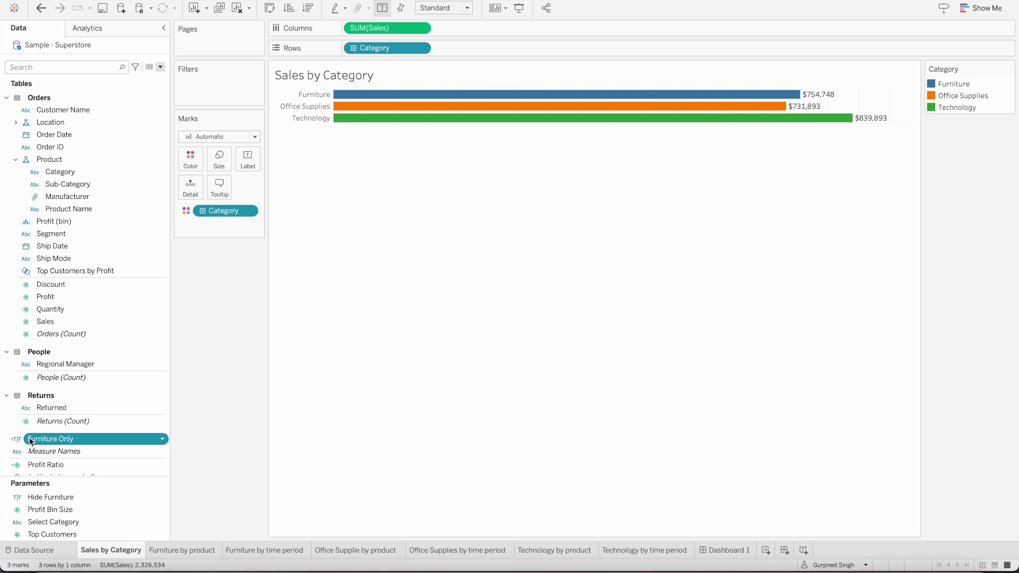
Duplicate the Furniture Only field, rename the copy Technology, and set its formula to [Select Category] = 'Technology'.
left_click(158, 439)
left_click(188, 255)
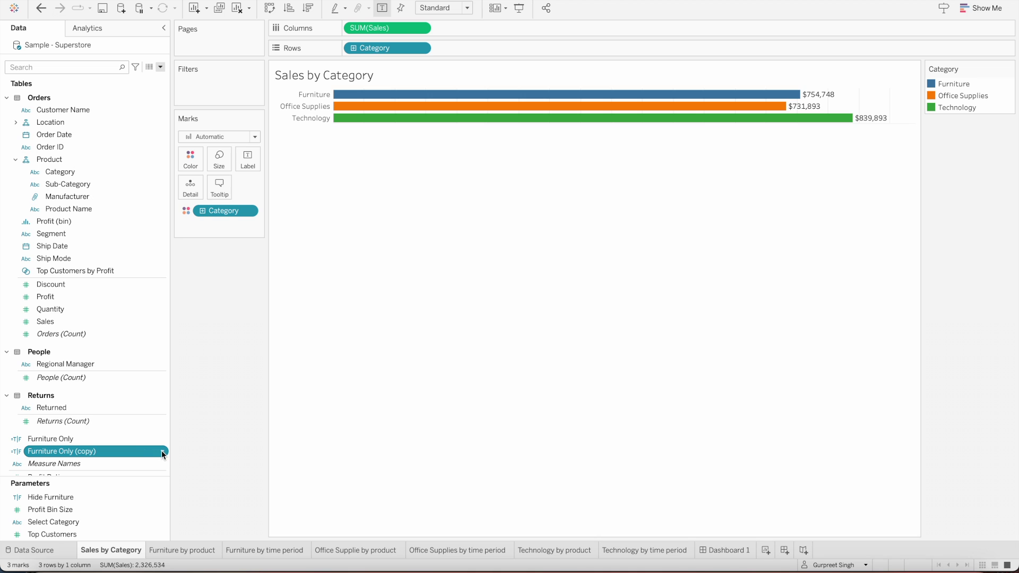
left_click(161, 450)
left_click(185, 256)
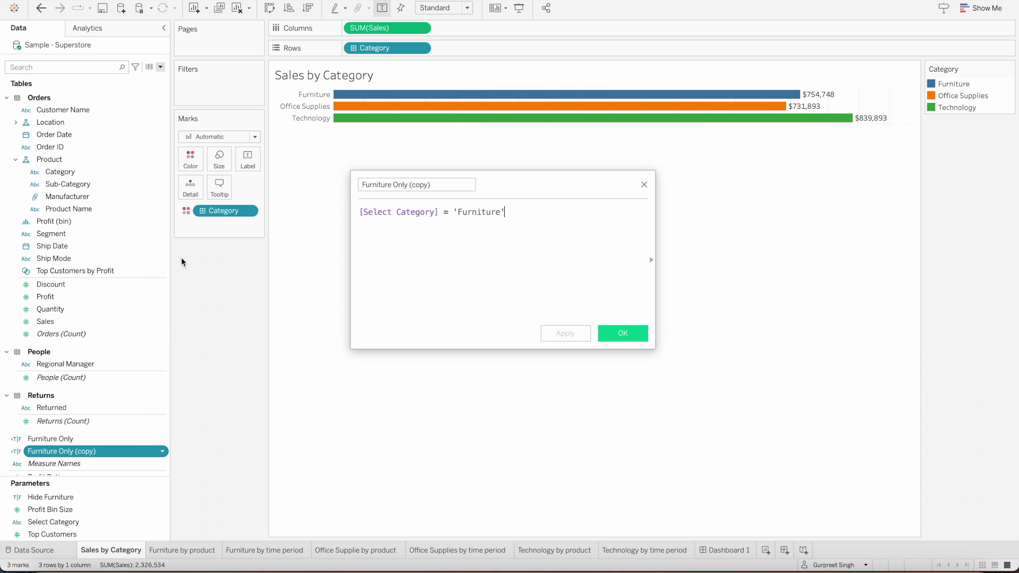
left_click(434, 184)
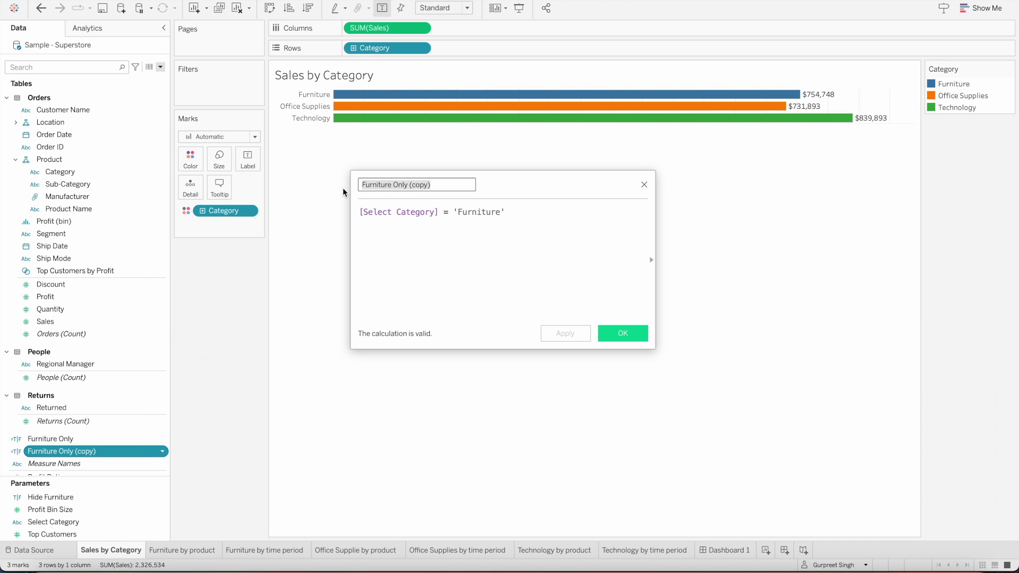
type("Technology")
double_click(484, 213)
type("Technology")
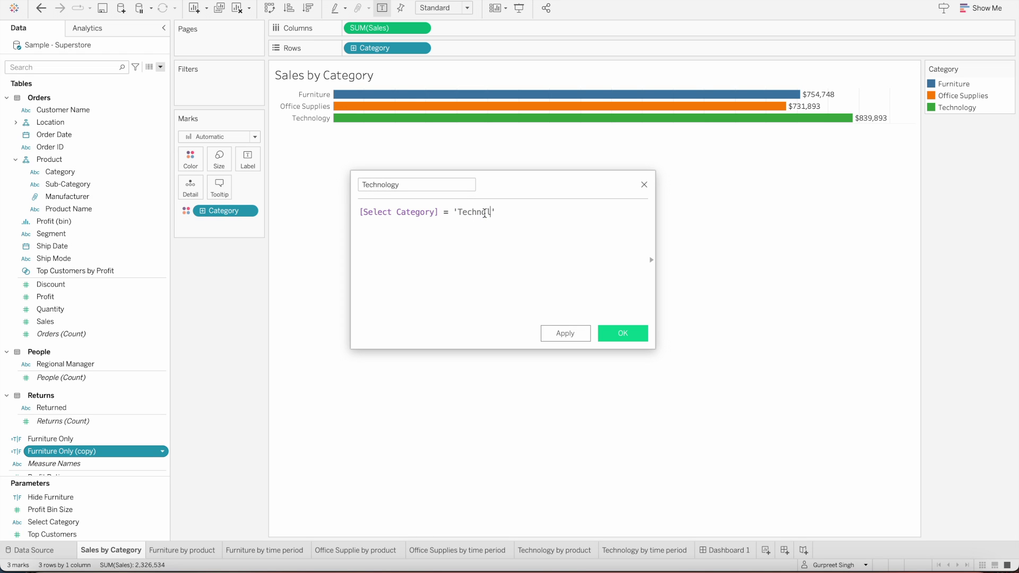
left_click(632, 334)
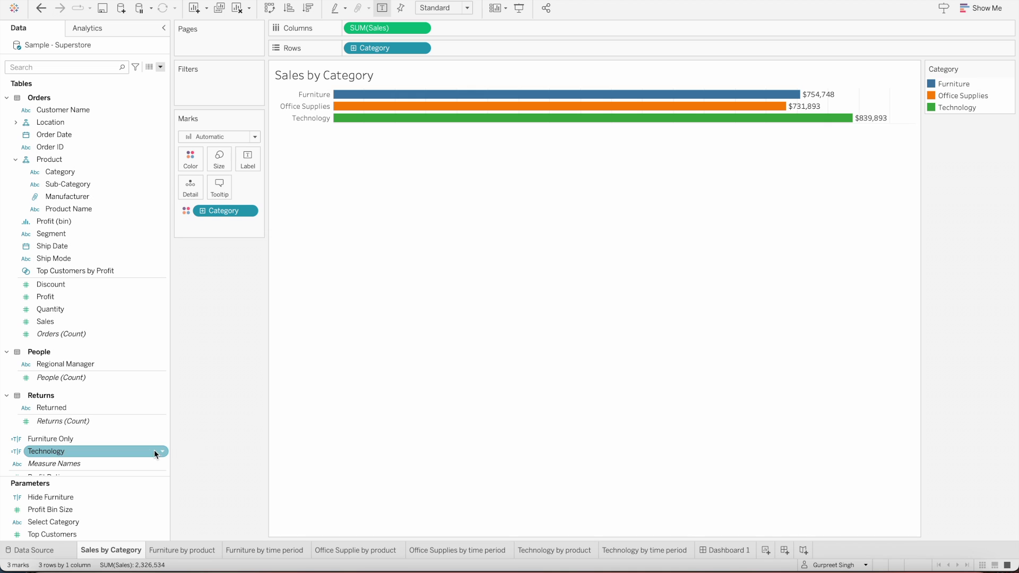
Duplicate the Technology calculated field, name the copy Office Supplies Only, and make its formula compare Select Category with 'Office Supplies'.
left_click(159, 450)
left_click(213, 268)
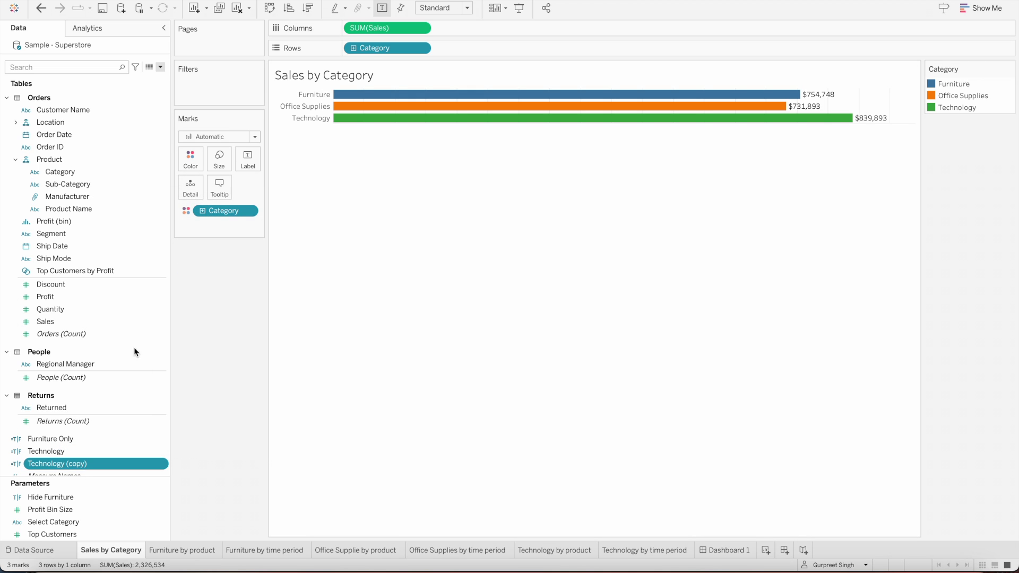
key("Return")
double_click(154, 464)
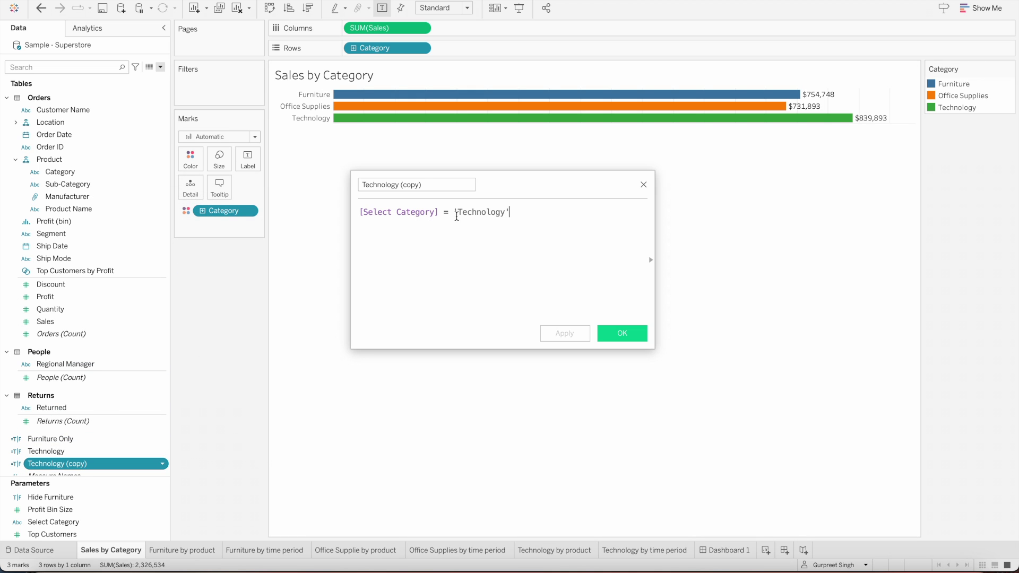
double_click(478, 212)
type("Office Supplies")
triple_click(417, 184)
type("Office Supplies Only")
left_click(622, 333)
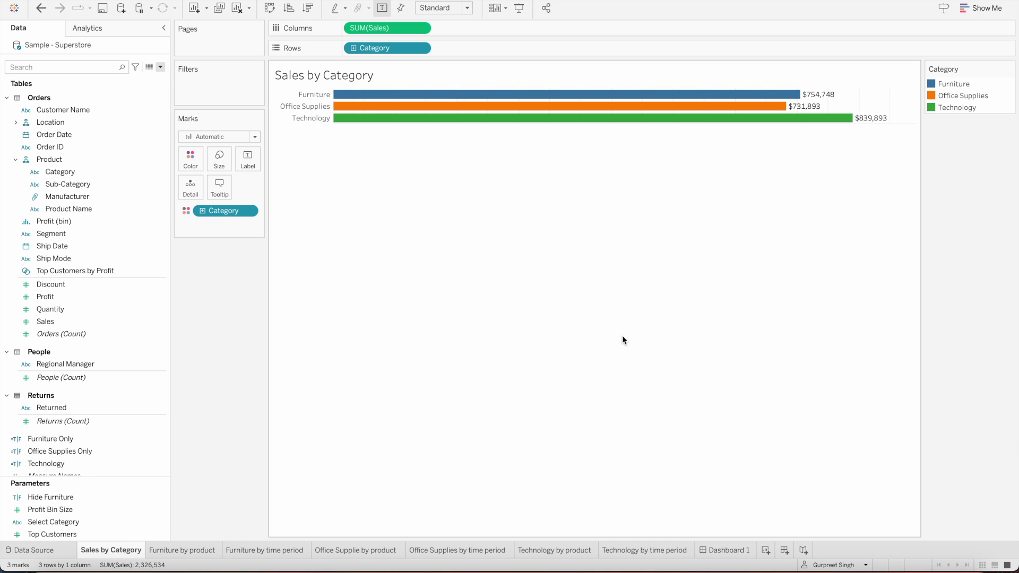
On Dashboard 1, control the visibility of the vertical container holding both Furniture charts with the Furniture Only field.
left_click(726, 550)
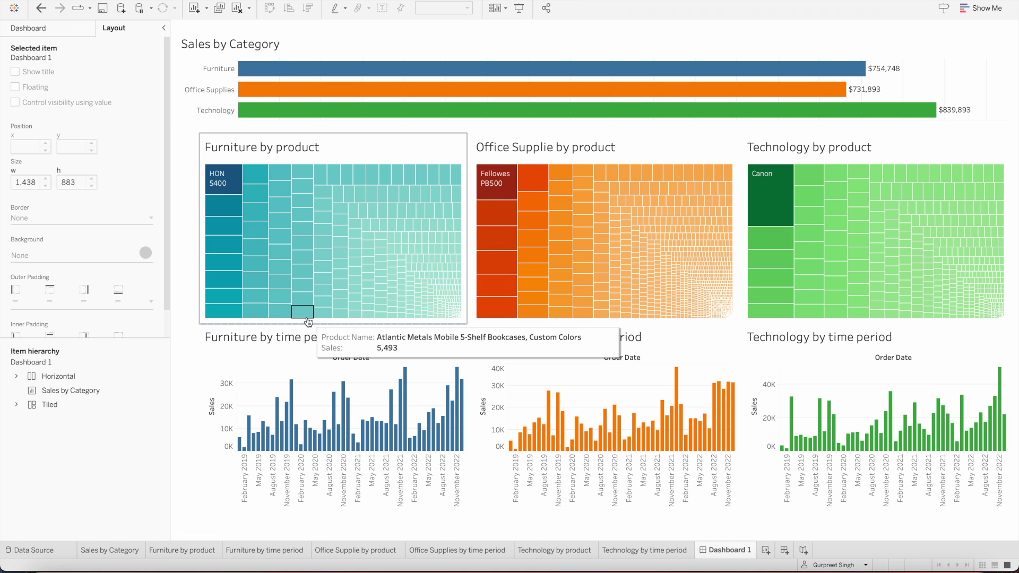
left_click(328, 151)
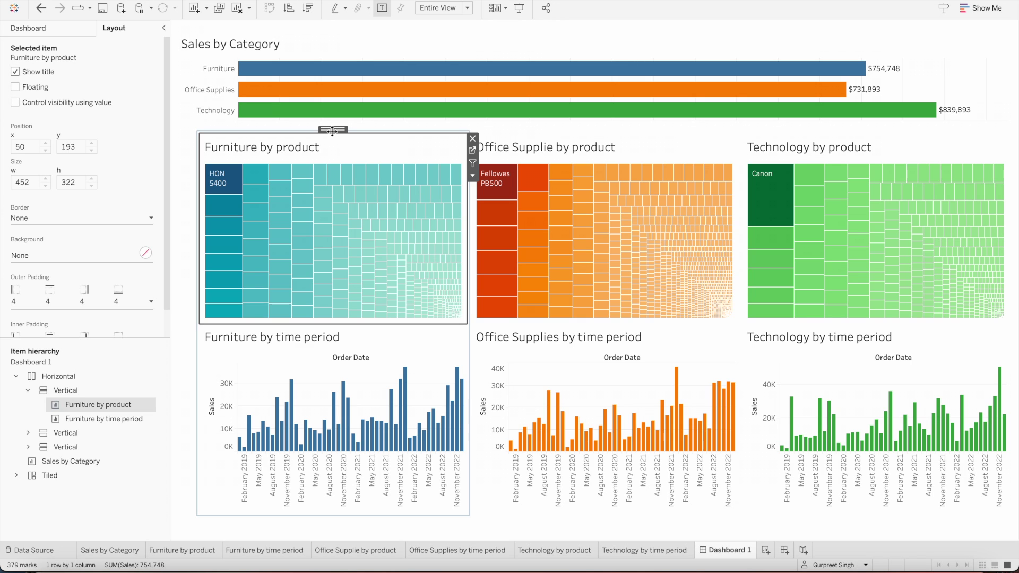
double_click(332, 131)
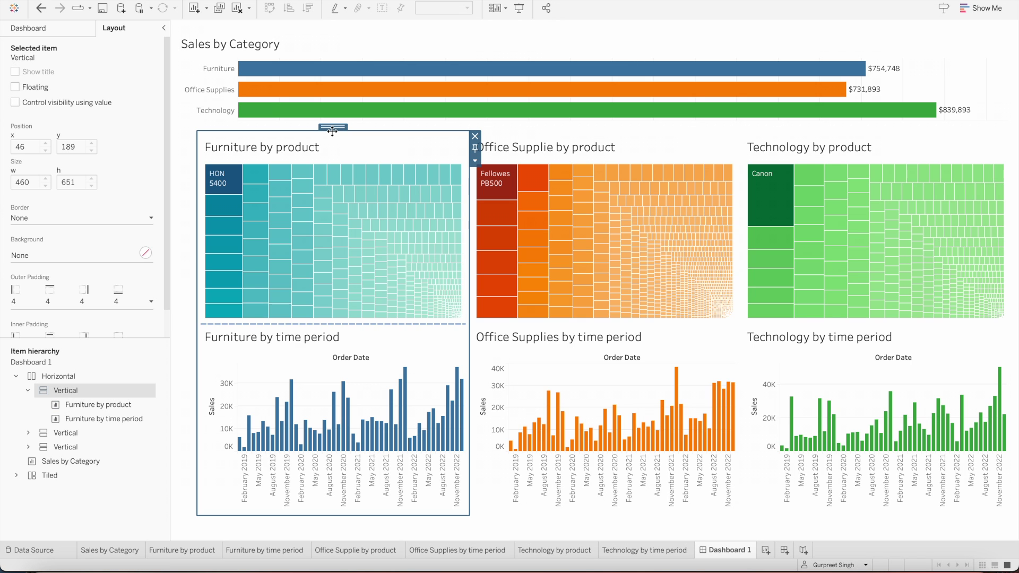
left_click(15, 104)
left_click(44, 118)
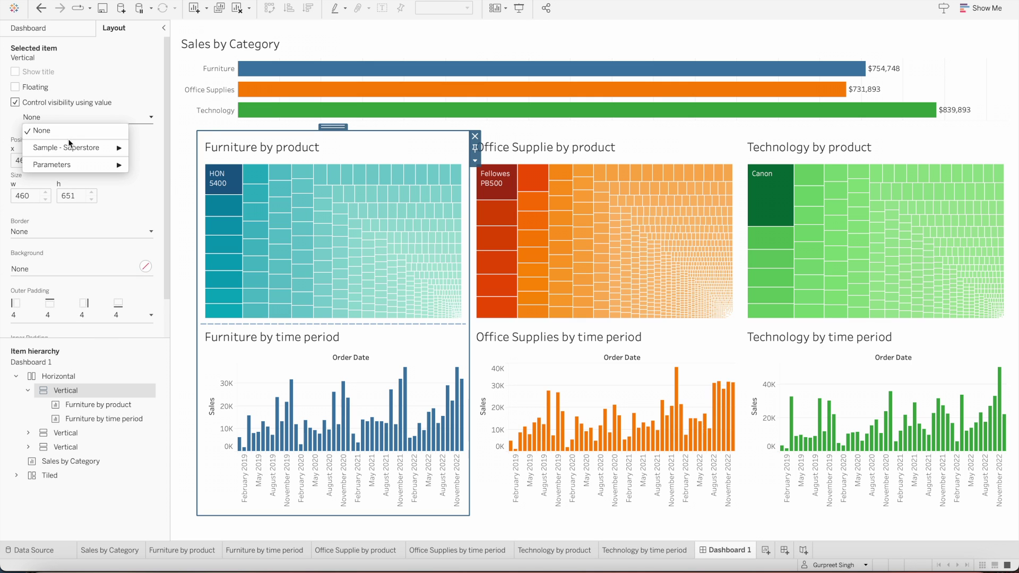
mouse_move(79, 152)
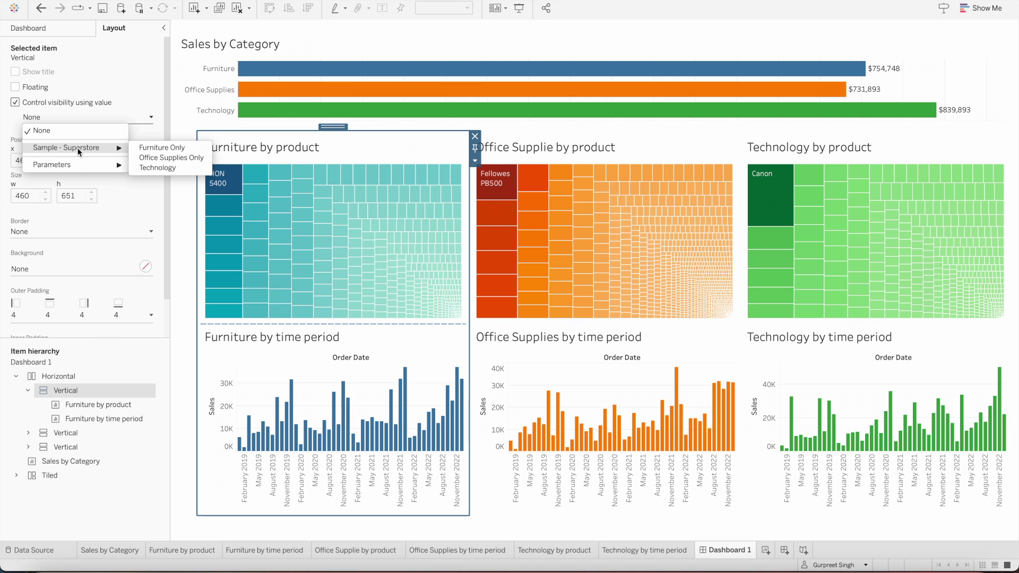
left_click(144, 147)
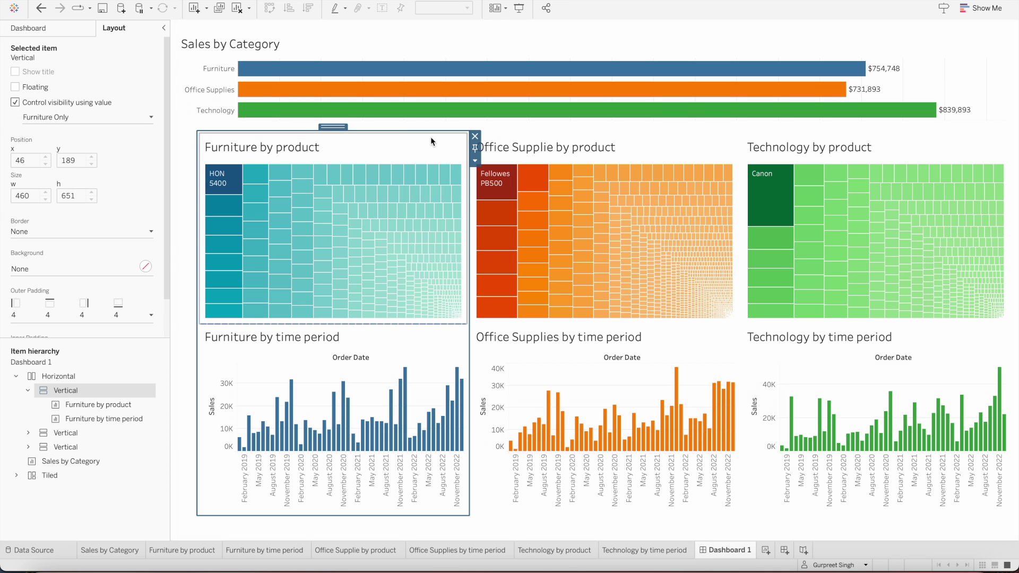
Control the visibility of the vertical container holding both Office Supplies charts with the Office Supplies Only field.
left_click(542, 148)
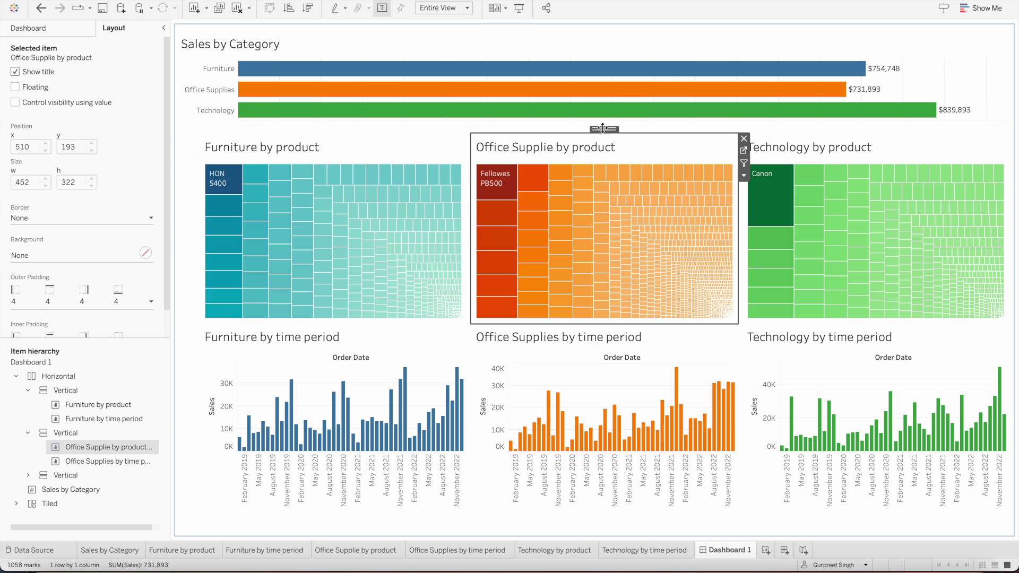
left_click(469, 133)
left_click(15, 102)
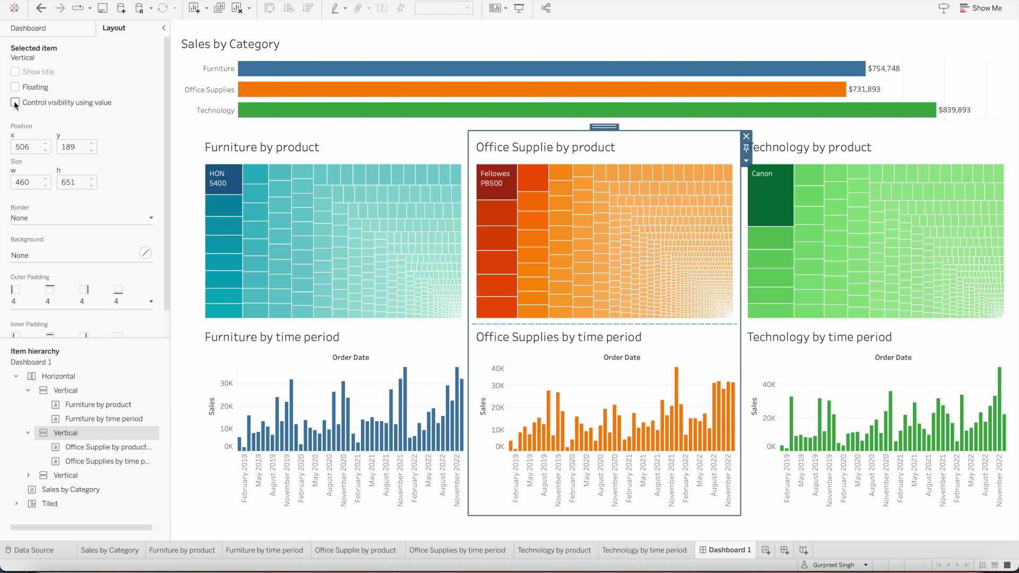
left_click(36, 117)
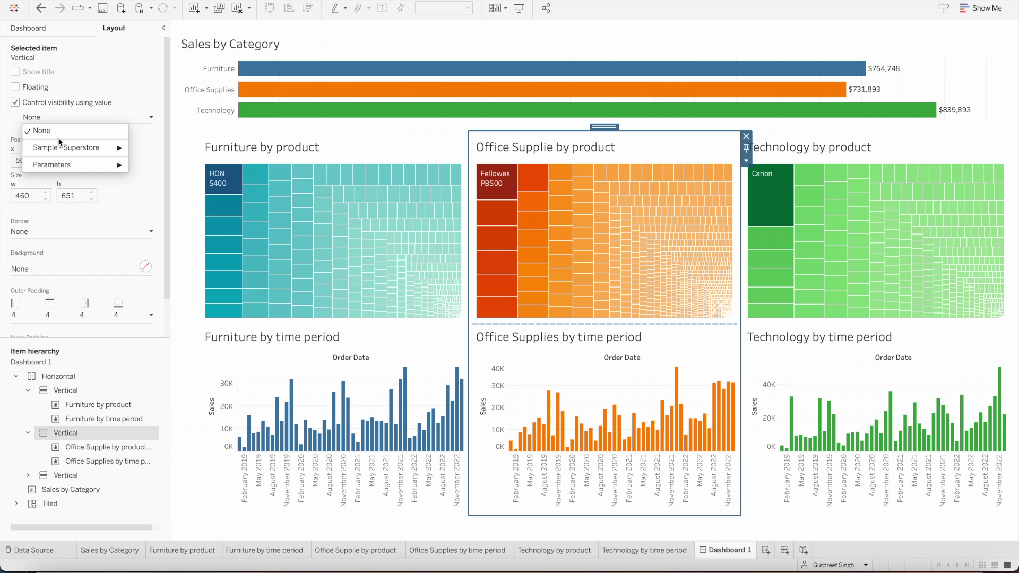
mouse_move(68, 149)
left_click(156, 156)
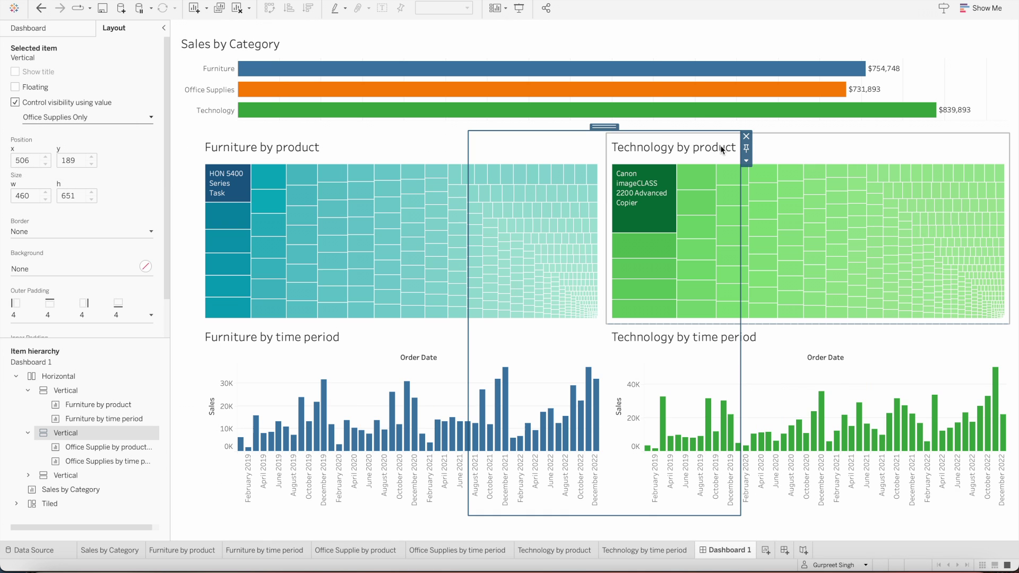
Control the visibility of the vertical container holding both Technology charts with the Technology field.
left_click(805, 139)
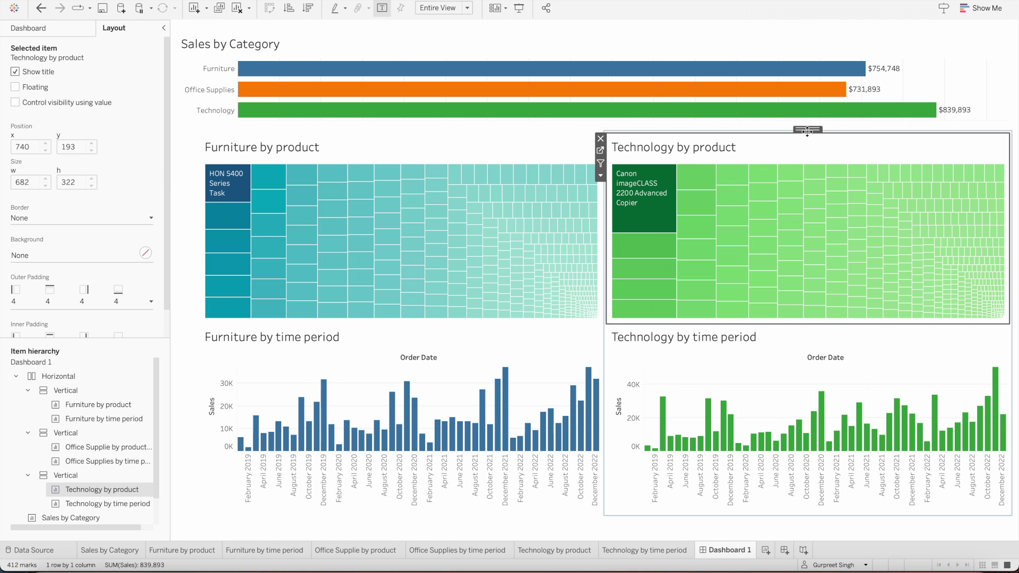
double_click(808, 128)
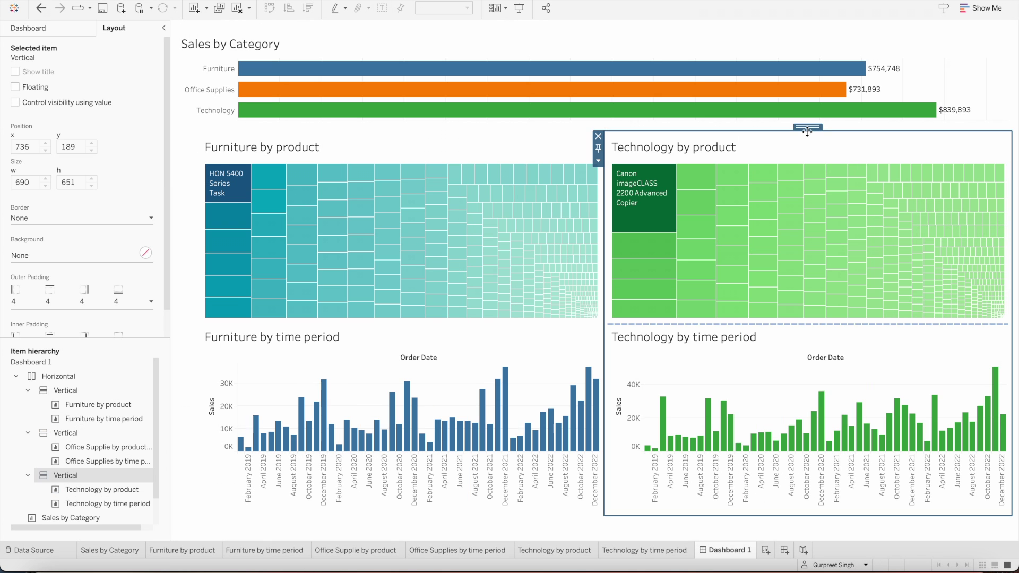
left_click(15, 102)
left_click(31, 118)
mouse_move(80, 146)
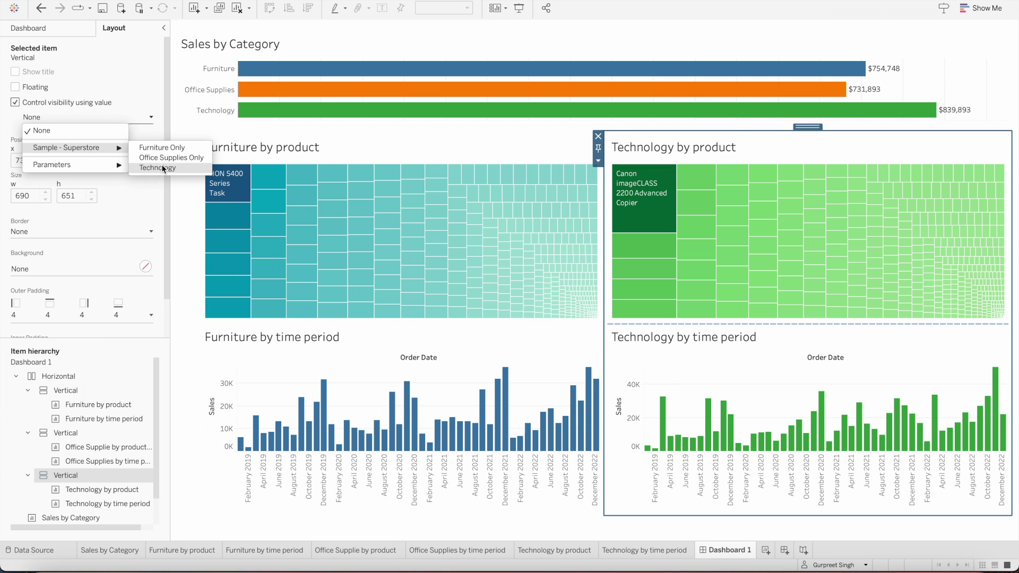
left_click(154, 166)
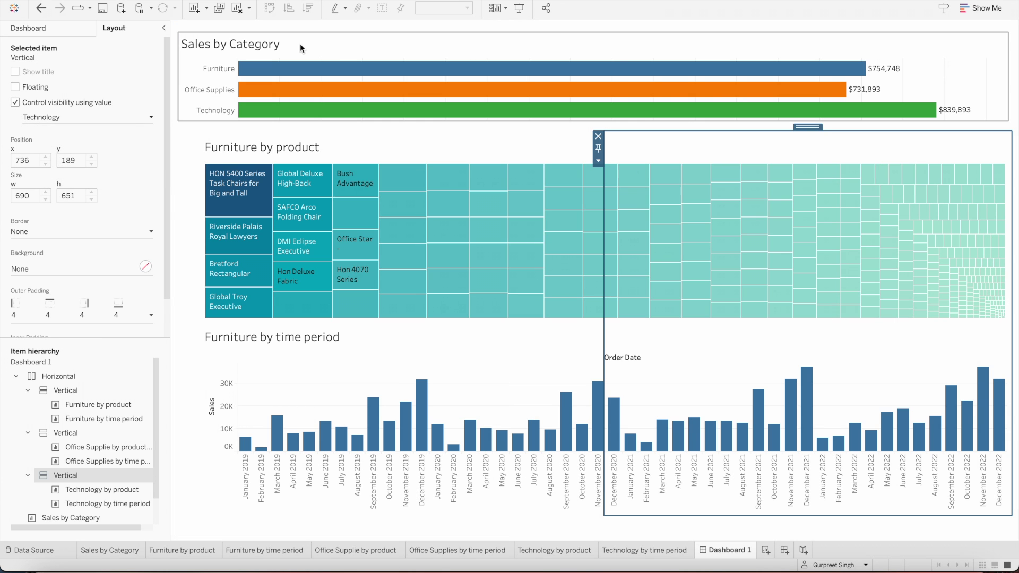
Show the Select Category parameter control on the dashboard from the Sales by Category chart and review the control's options.
left_click(270, 43)
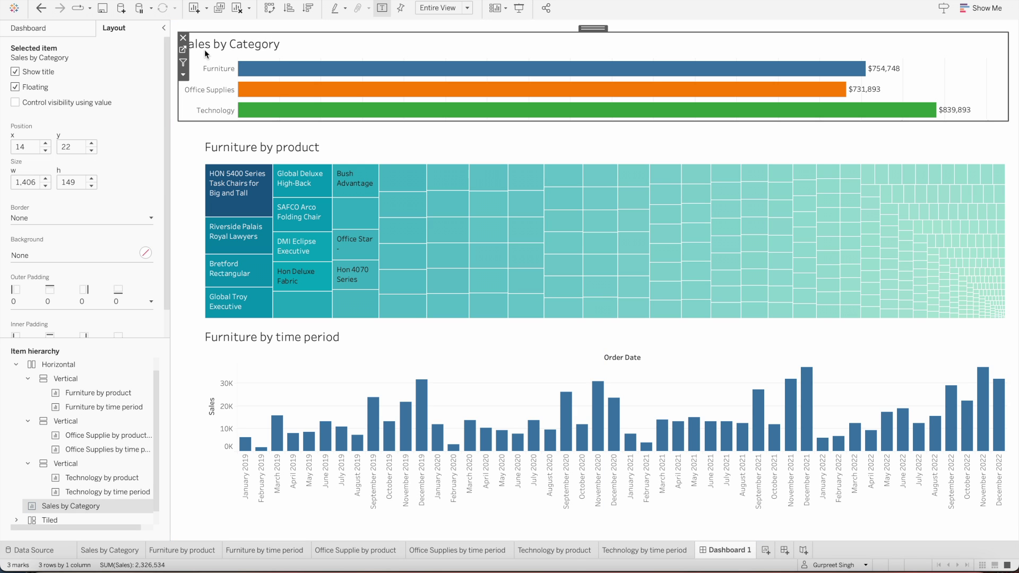
left_click(184, 74)
mouse_move(219, 169)
left_click(324, 202)
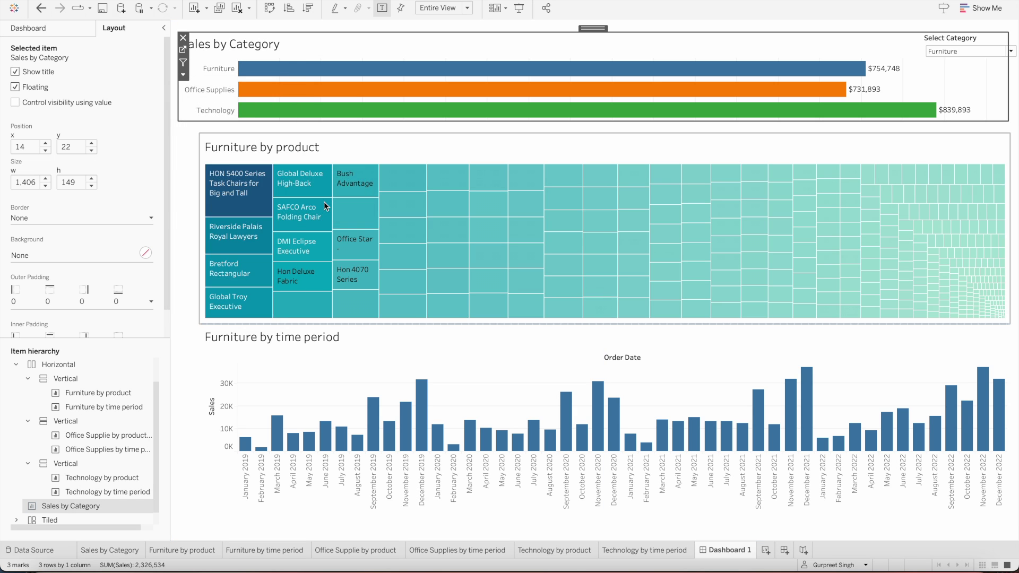
left_click(953, 38)
left_click(918, 50)
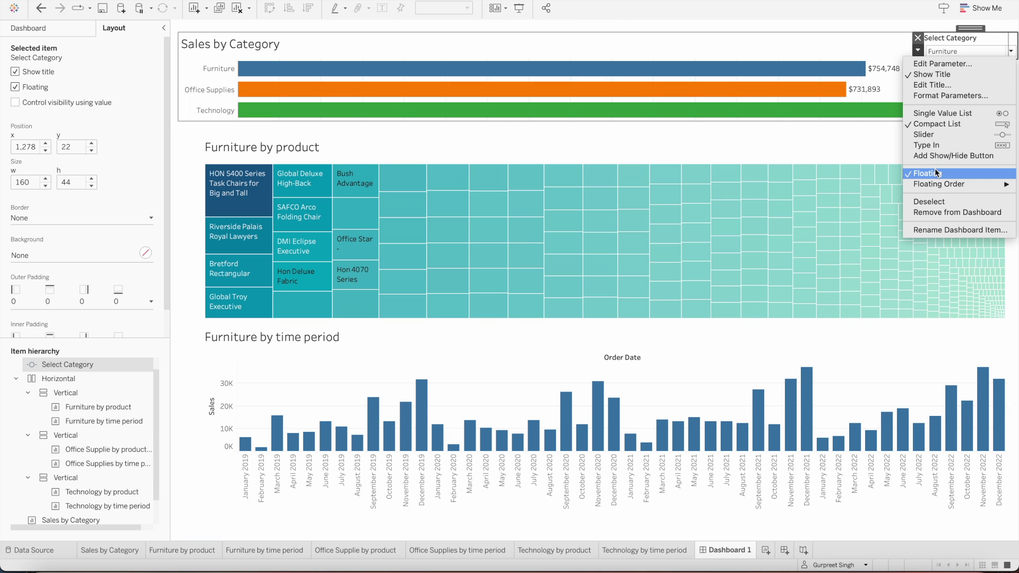
mouse_move(938, 184)
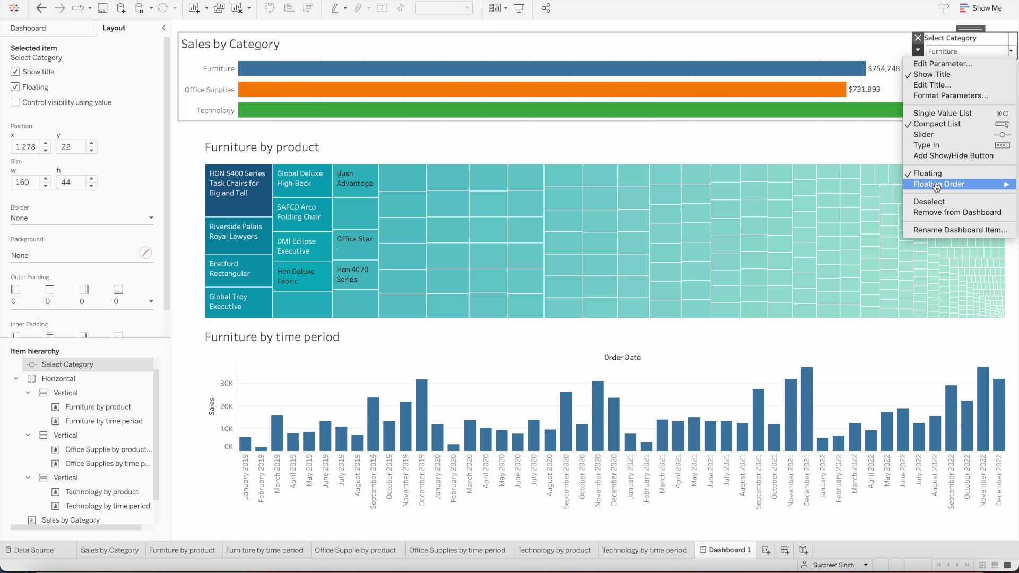
left_click(897, 187)
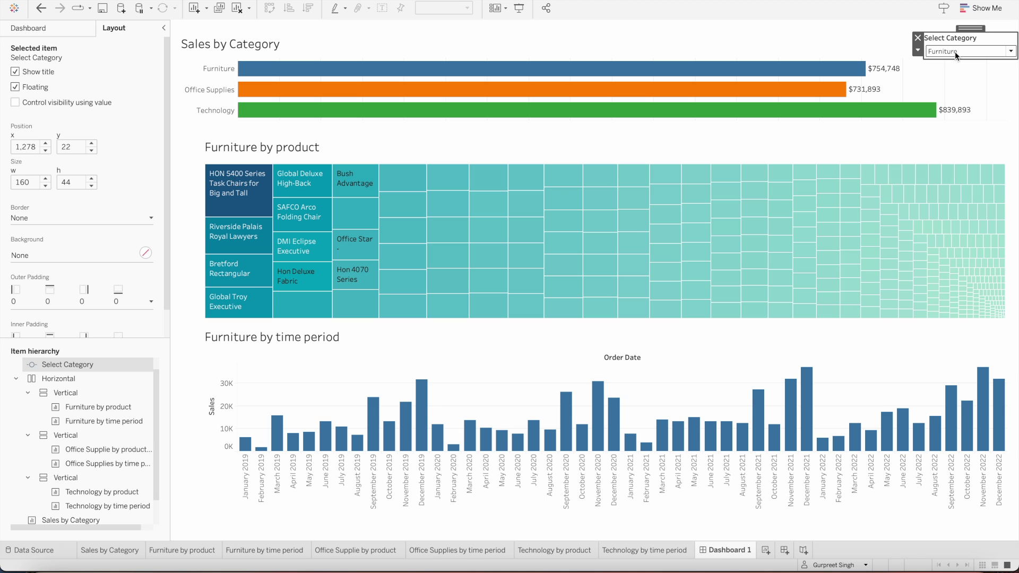
Test the Select Category control by switching it to Office Supplies and to Technology.
left_click(954, 52)
left_click(954, 72)
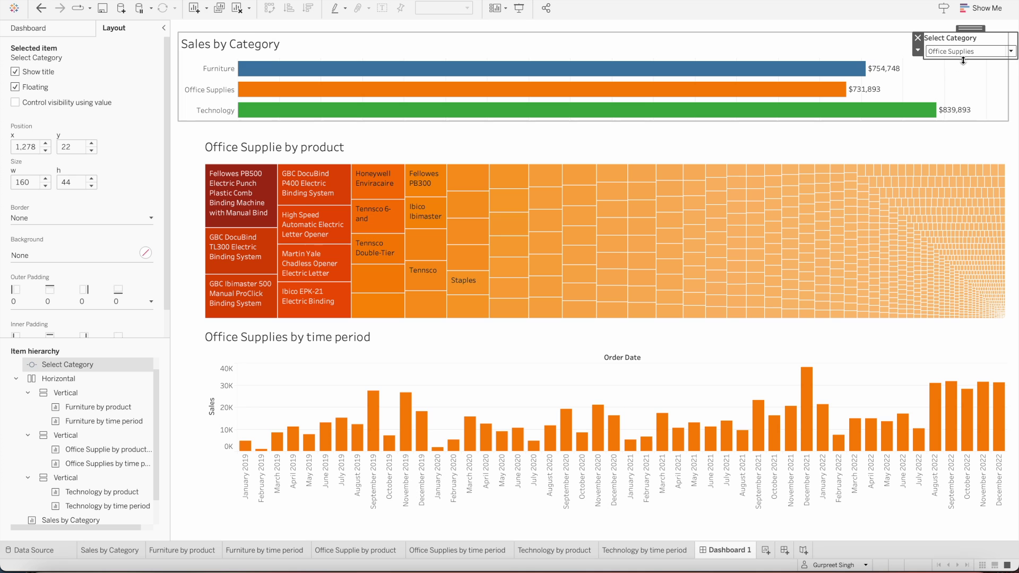
left_click(965, 53)
left_click(960, 82)
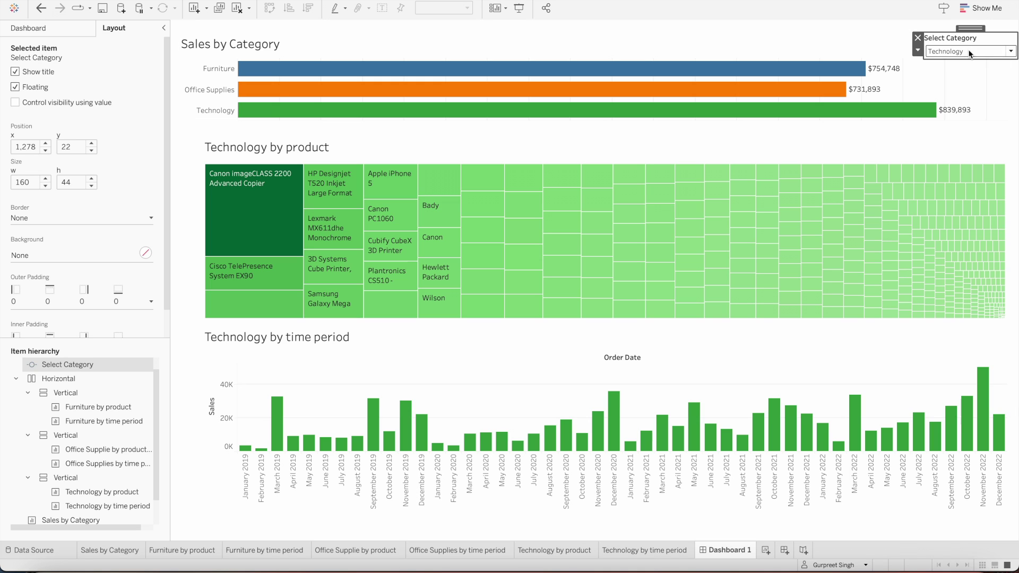
Select the Office Supplies and Technology labels in the Sales by Category chart to check their effect on the charts, and clear the selection.
left_click(210, 90)
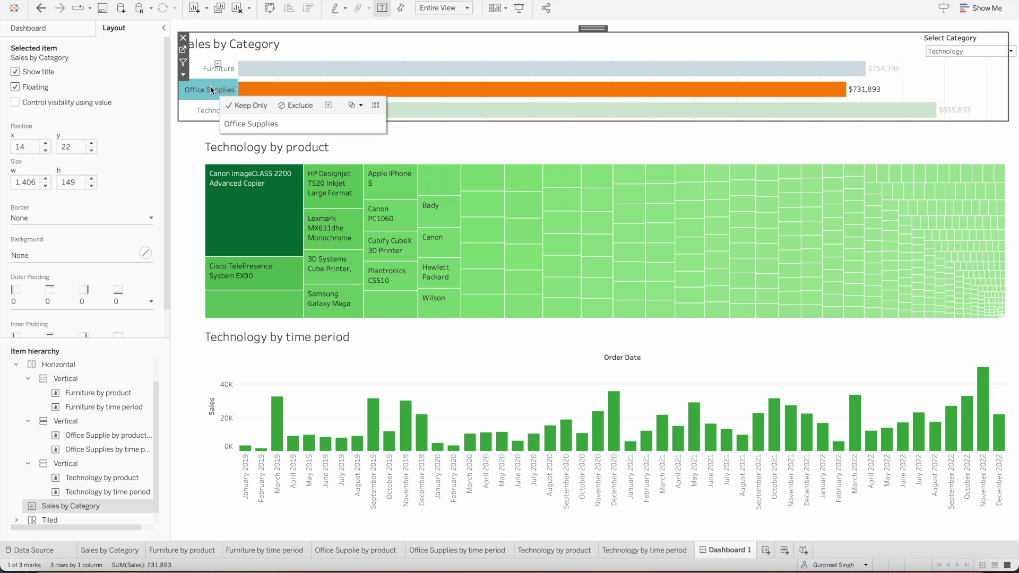
left_click(208, 110)
left_click(214, 90)
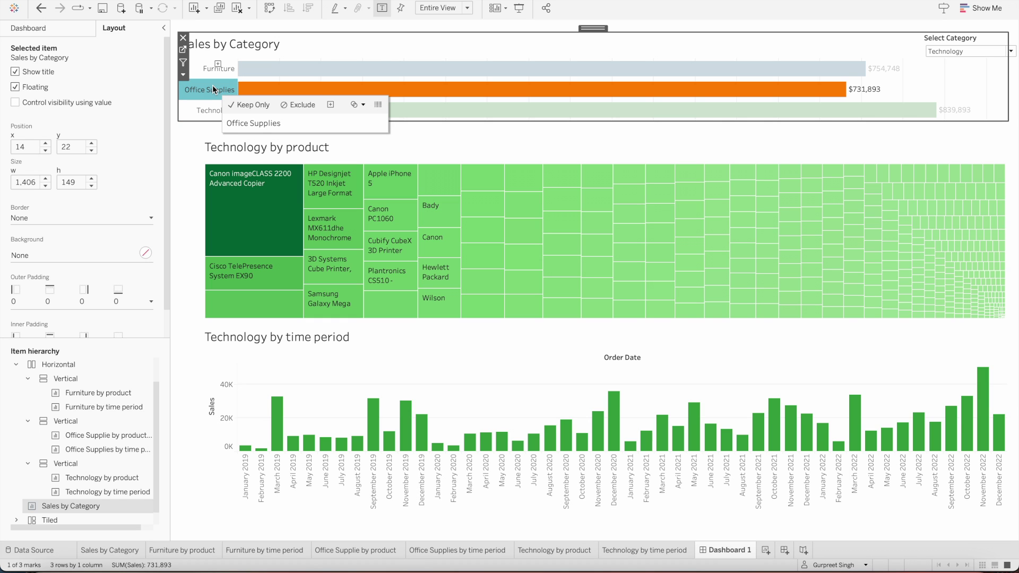
left_click(212, 88)
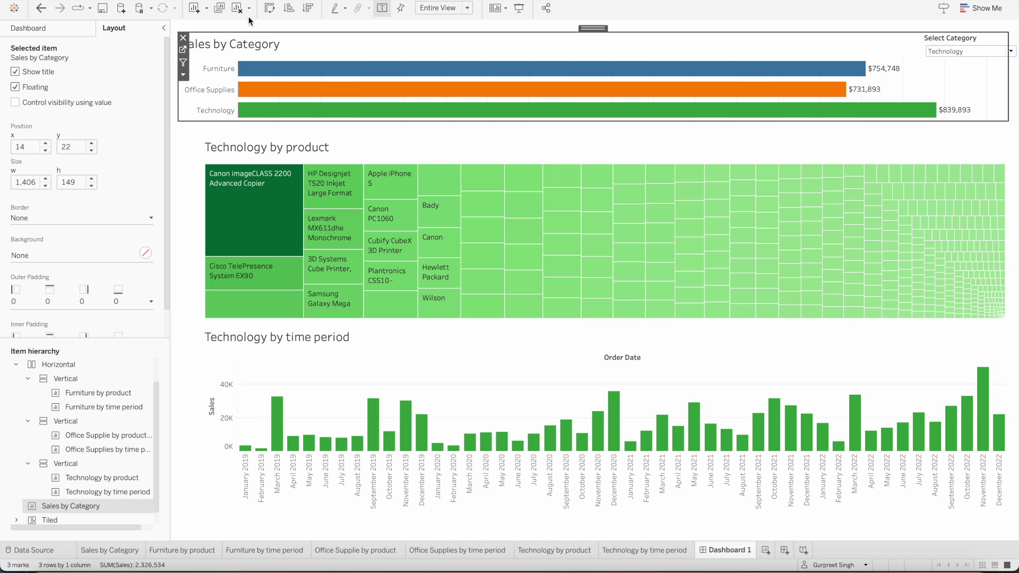
Add a dashboard parameter action named Change Category with Sales by Category as its only source sheet.
left_click(181, 0)
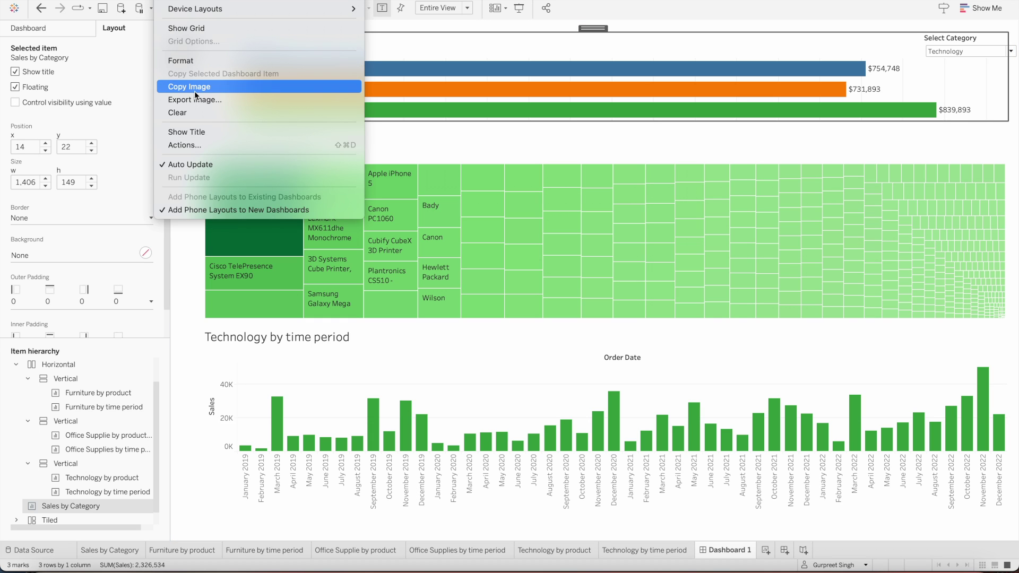
left_click(192, 145)
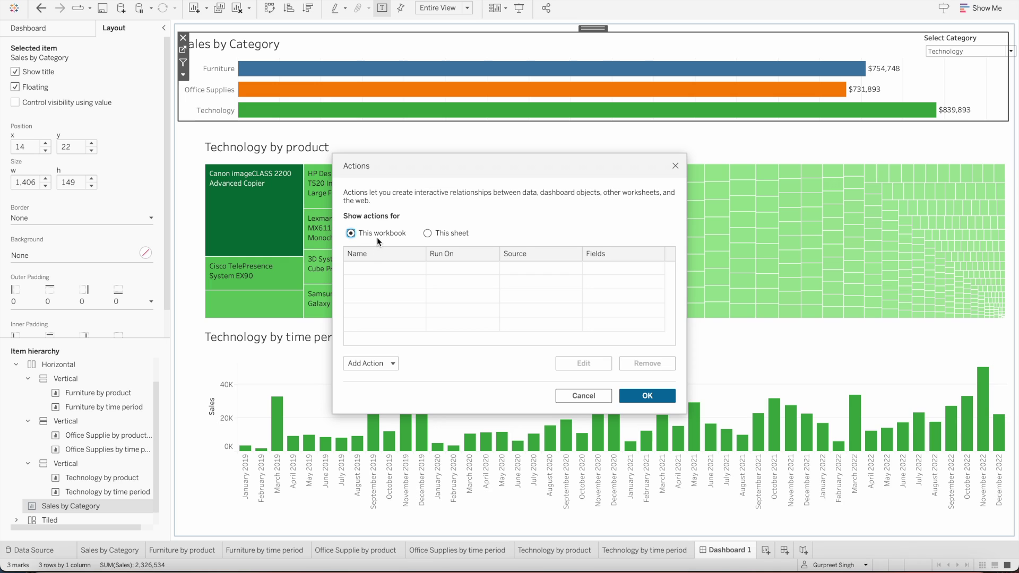
left_click(393, 365)
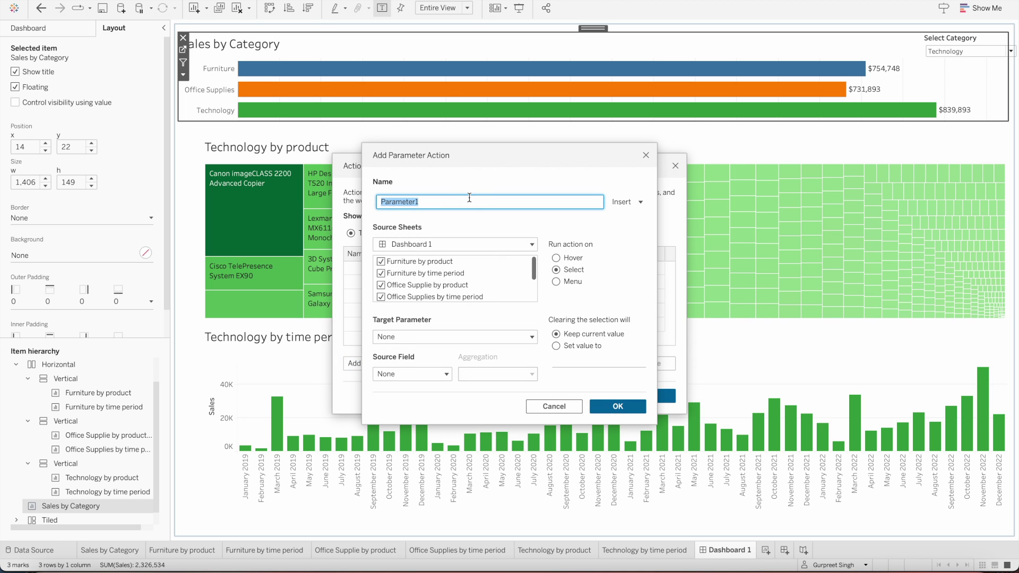
type("Change Category")
left_click(430, 266)
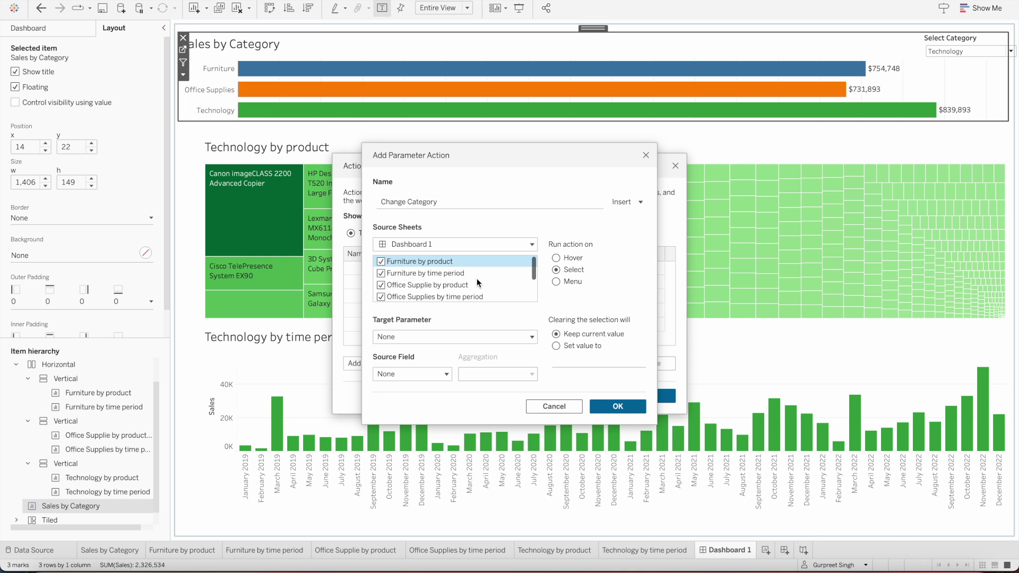
scroll(477, 279, "down", 2)
left_click(431, 295, "shift")
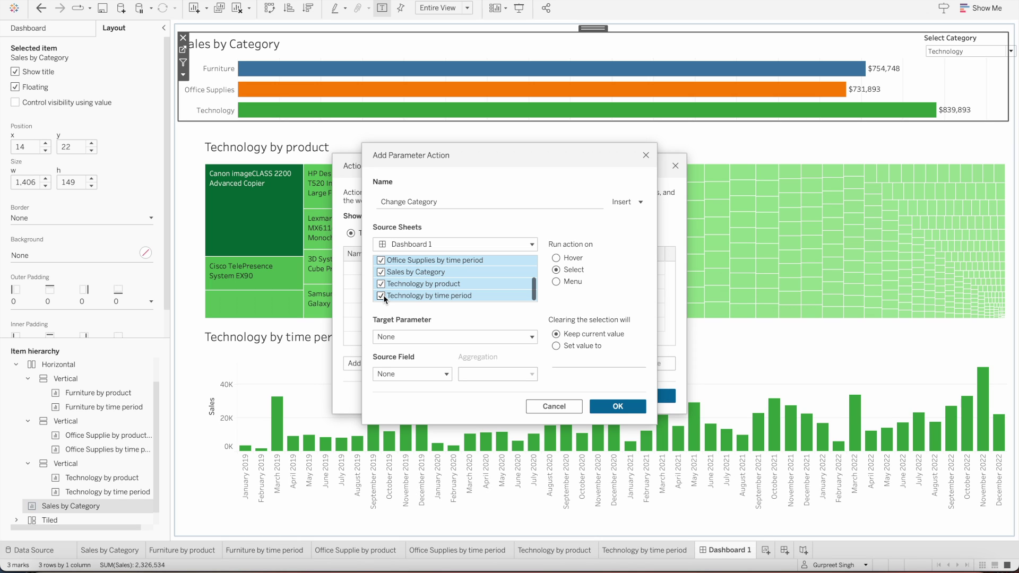
left_click(418, 272)
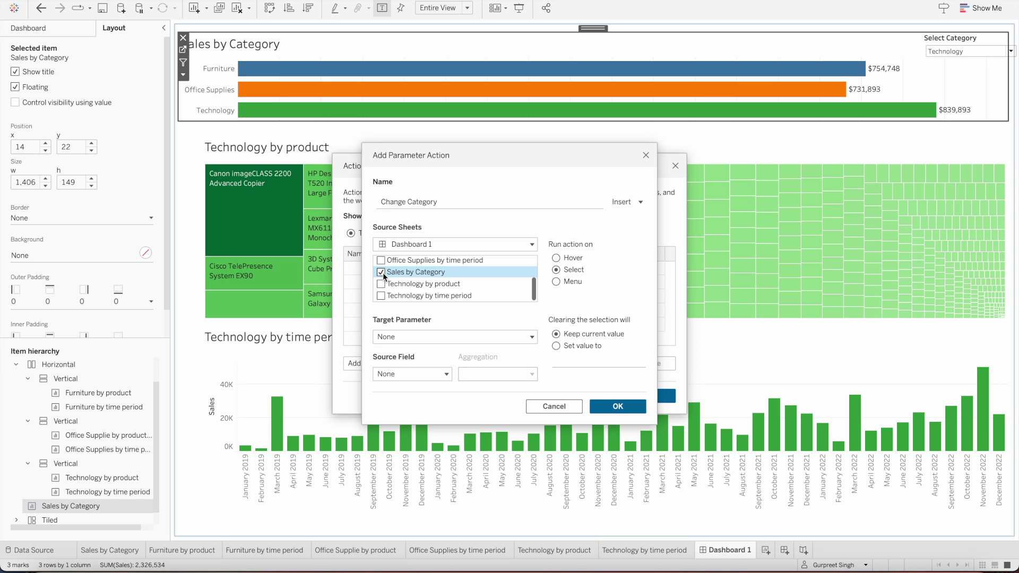
Set the Change Category action's target parameter to Select Category and its source field to Category, and save the action.
left_click(440, 336)
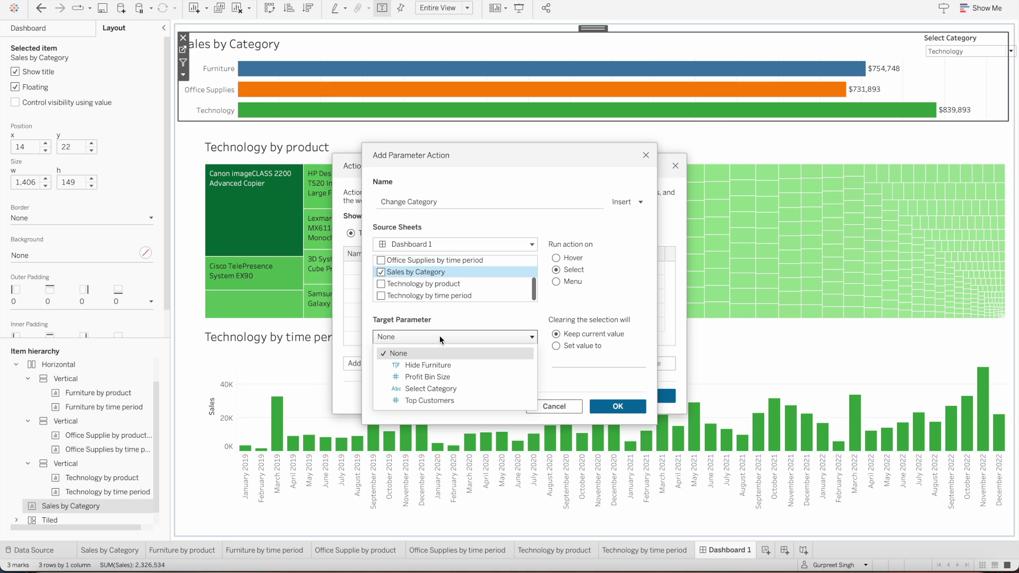
left_click(441, 388)
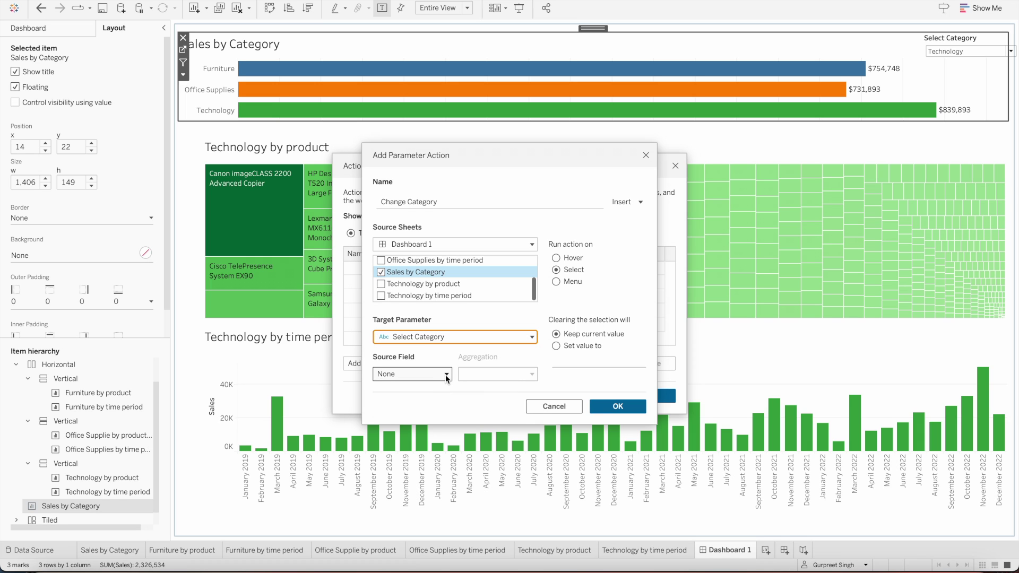
left_click(446, 375)
left_click(447, 403)
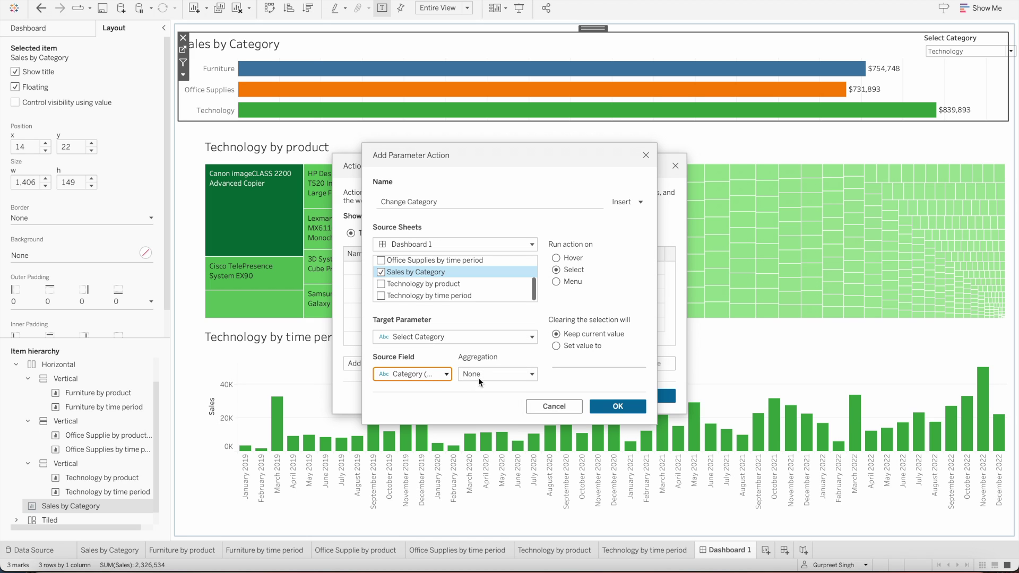
left_click(615, 407)
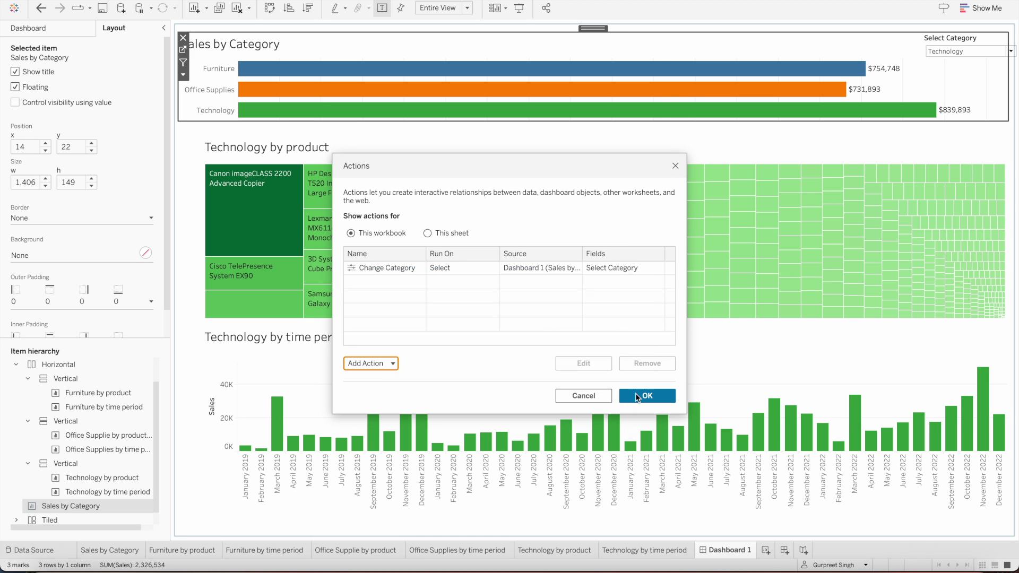
left_click(637, 397)
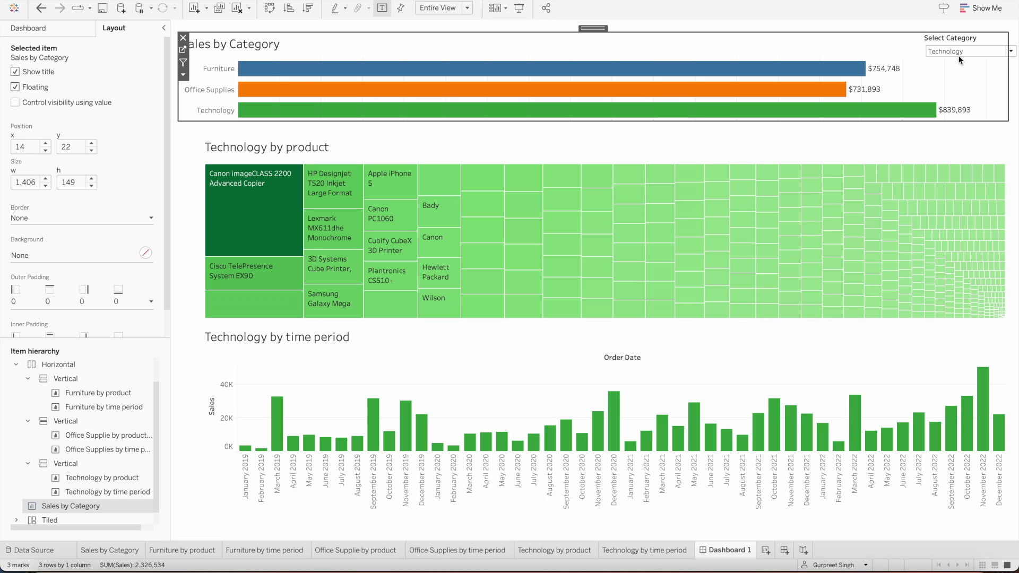
Test the parameter action by selecting the Office Supplies, Furniture and Technology labels in the Sales by Category chart.
mouse_move(247, 75)
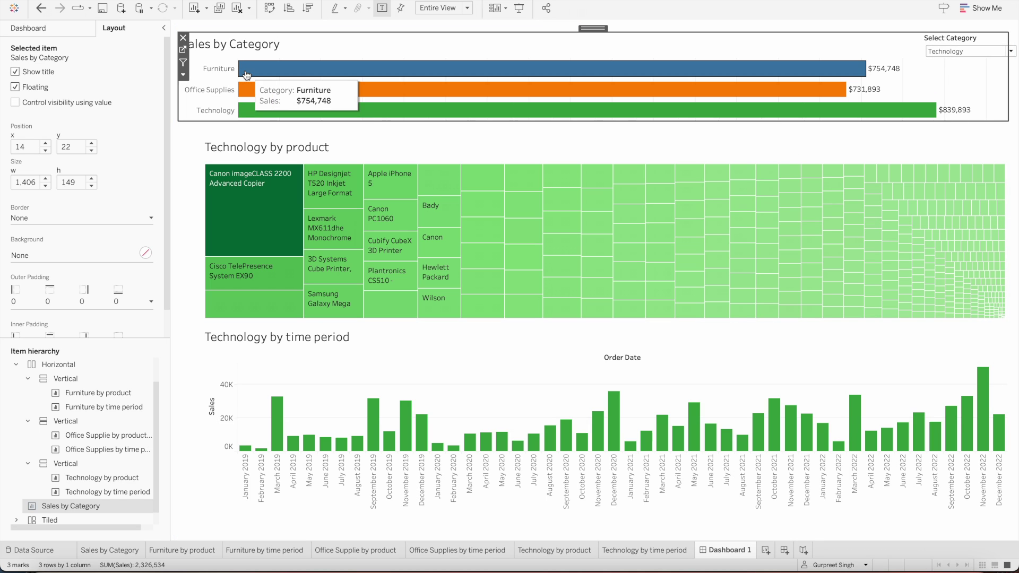
left_click(208, 89)
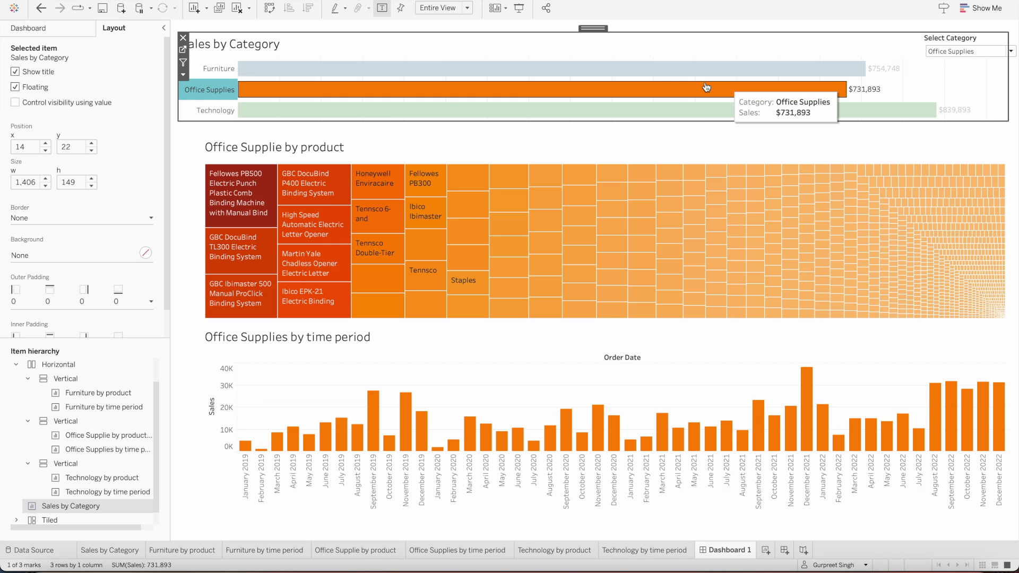
left_click(206, 69)
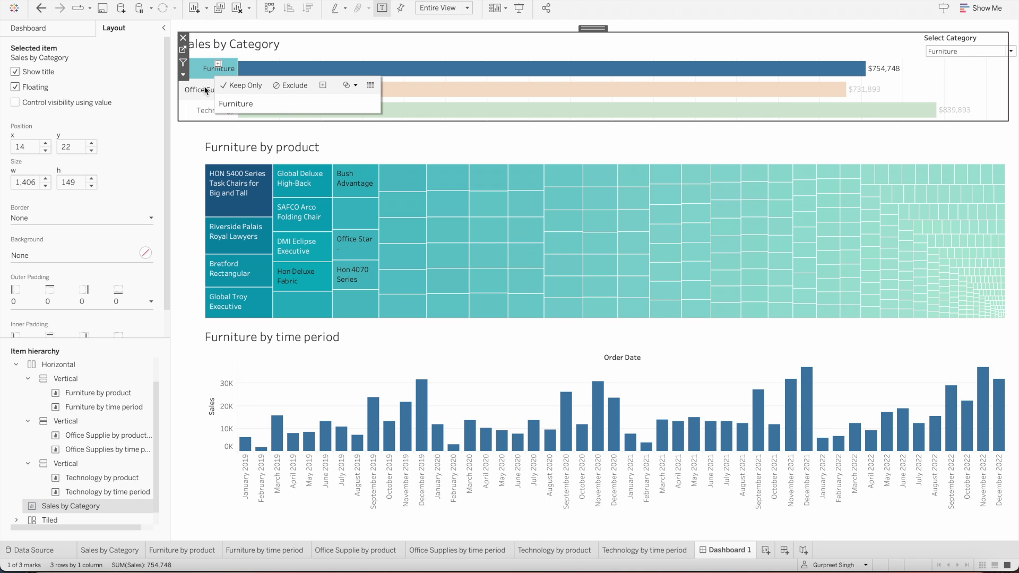
left_click(201, 90)
left_click(201, 108)
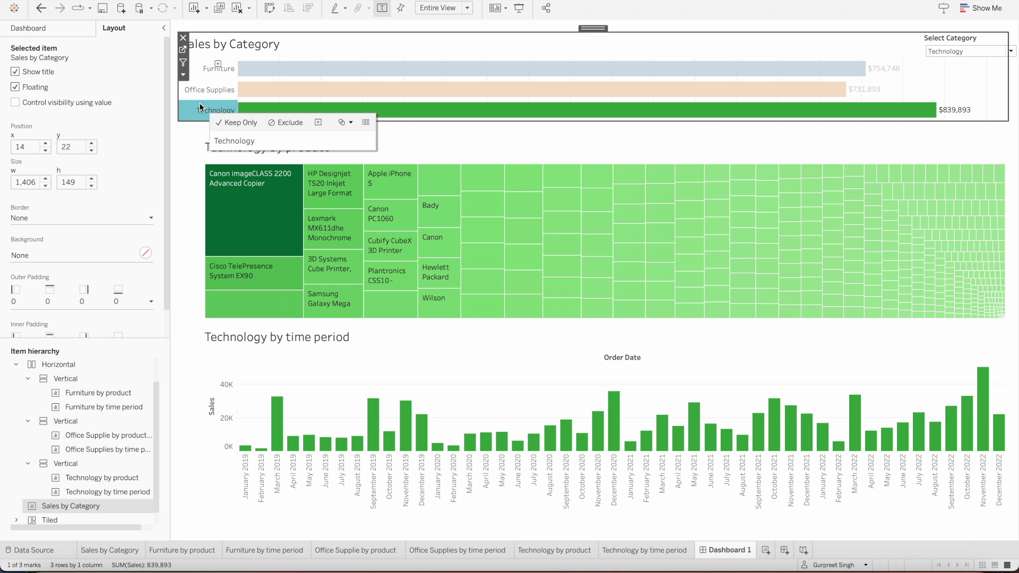
Clear the Technology selection and remove the Select Category parameter control from the dashboard.
left_click(201, 107)
left_click(957, 38)
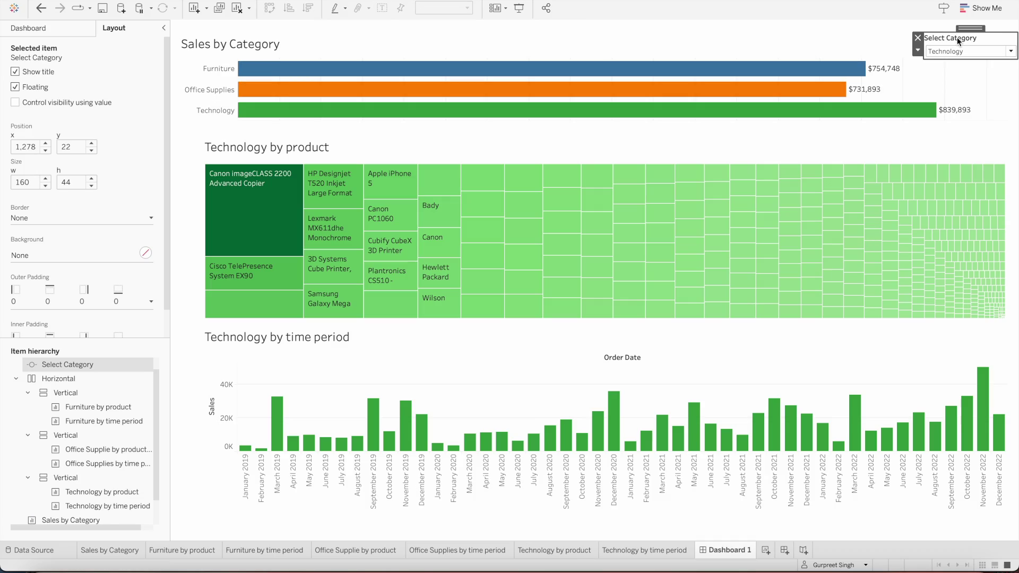
left_click(918, 38)
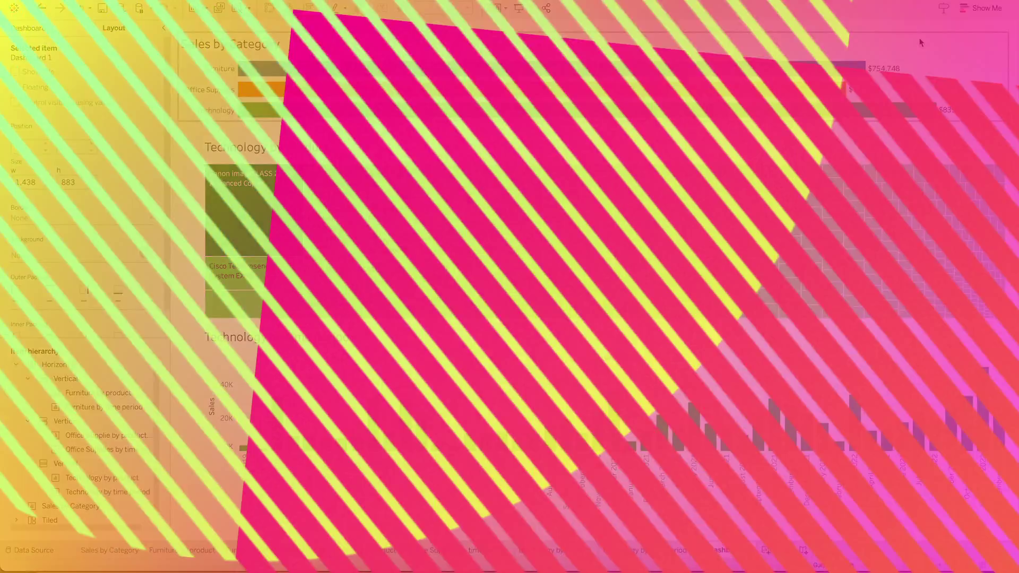
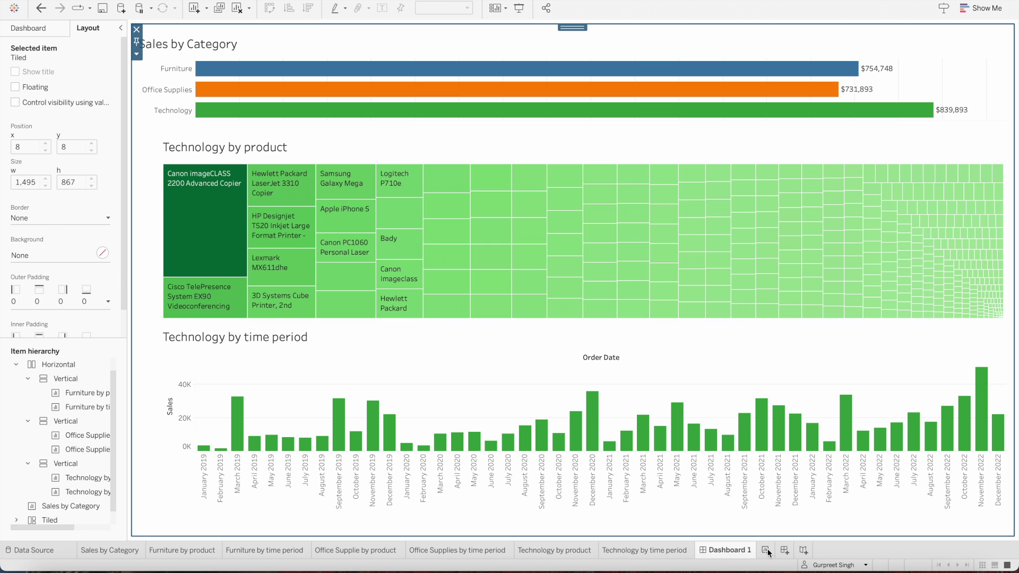
Create a new worksheet and name it Zoom in.
left_click(768, 552)
double_click(768, 549)
type("Zoom in")
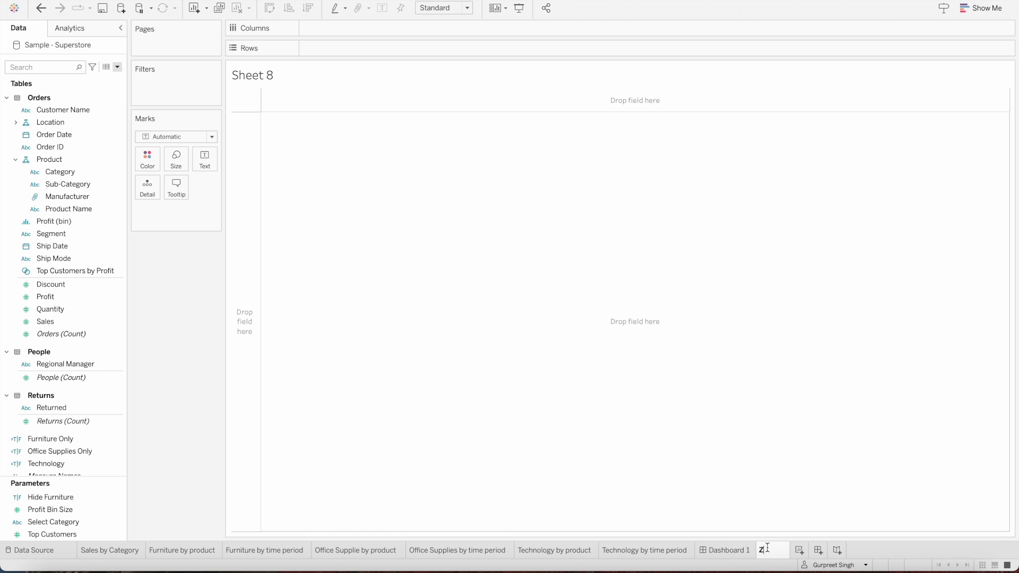
key("Return")
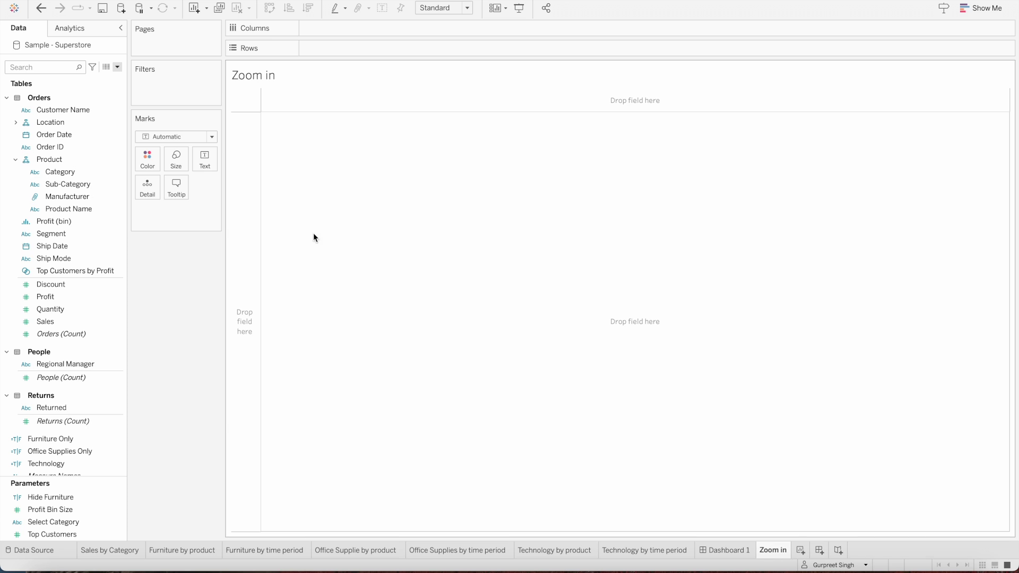
Create a parameter named Zoom In with the Boolean data type.
left_click(117, 67)
left_click(105, 89)
triple_click(409, 200)
type("Zoom")
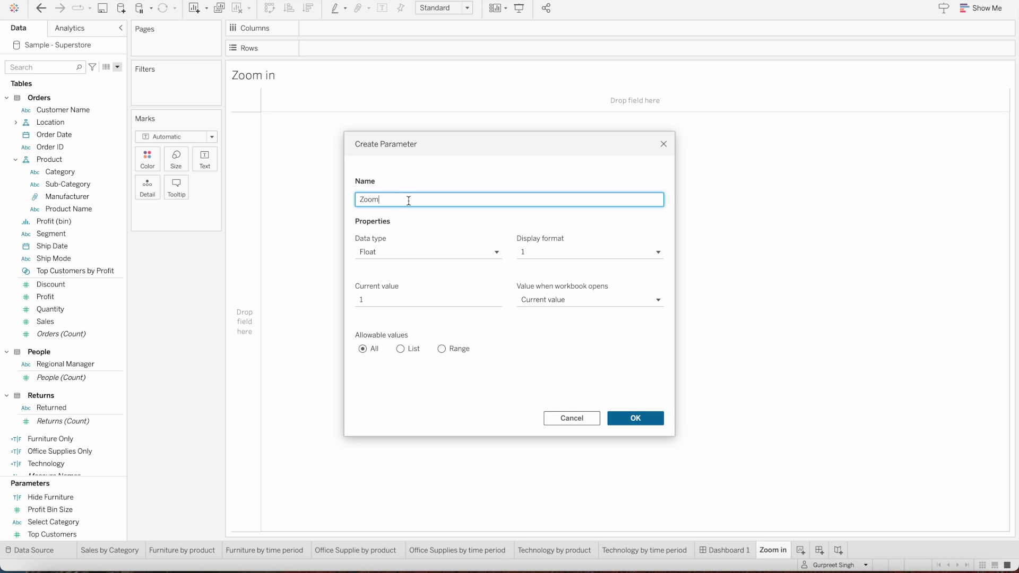
type(" In")
left_click(418, 253)
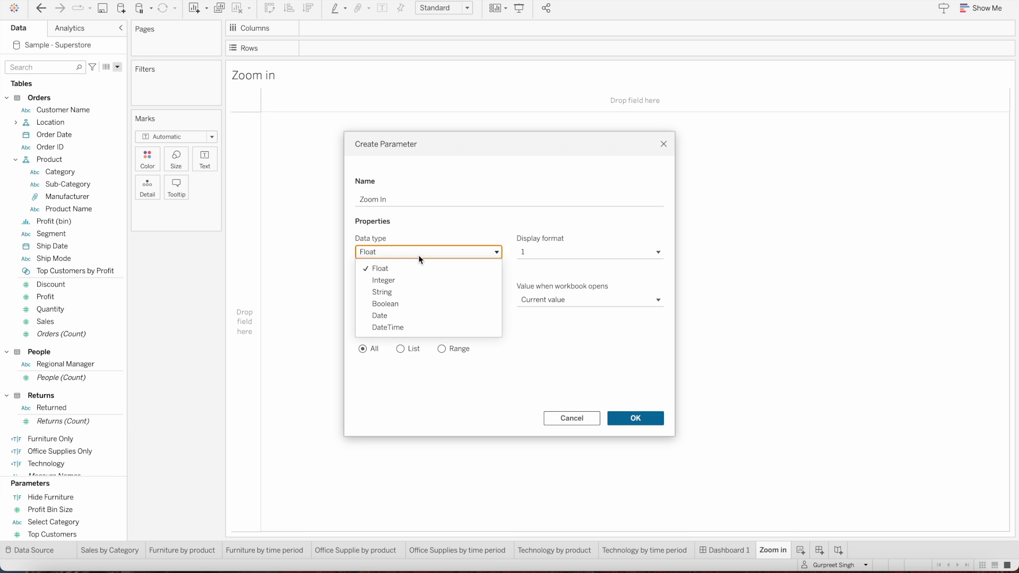
left_click(400, 301)
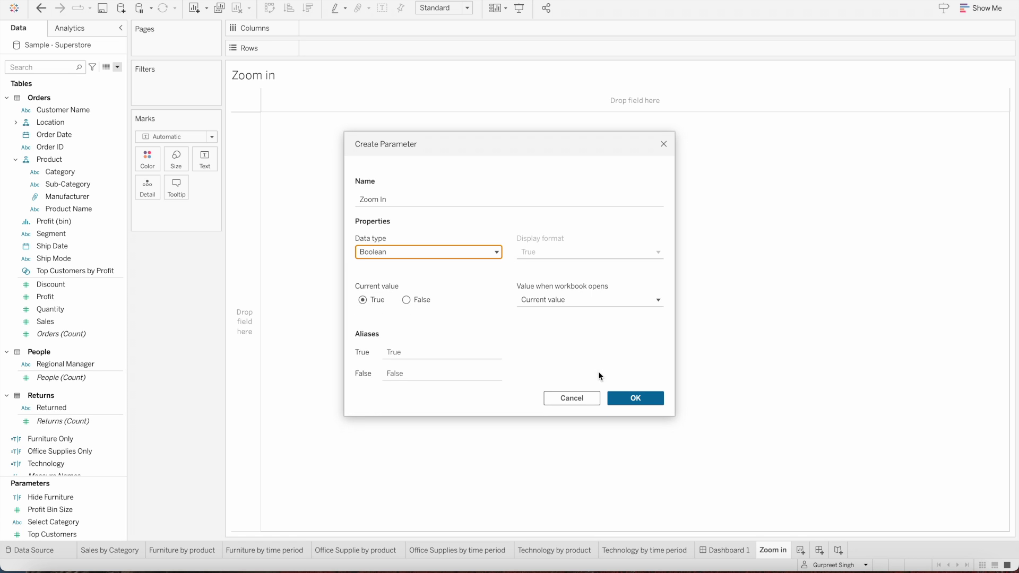
left_click(635, 398)
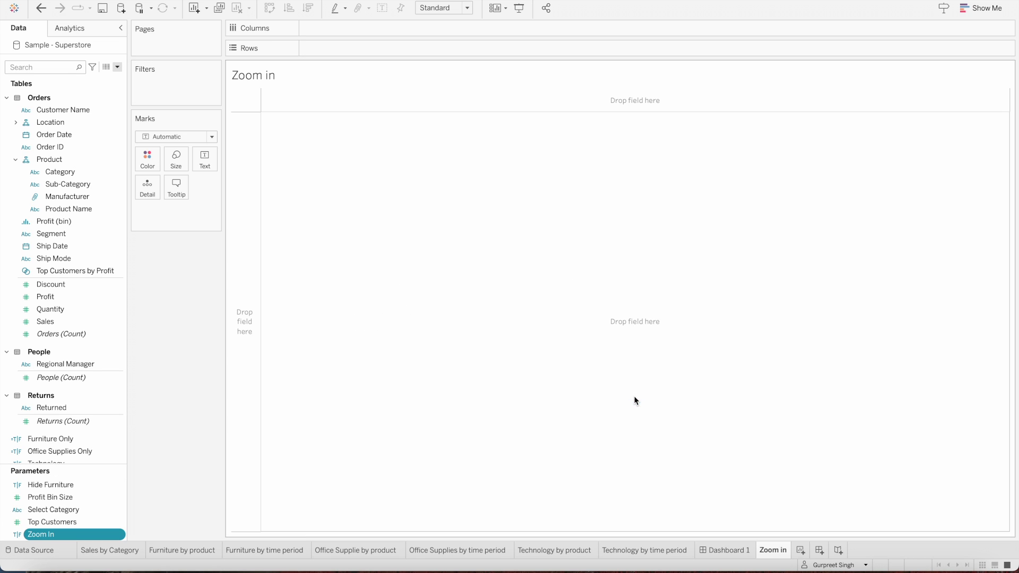
Create a calculated field named True with the formula True.
left_click(117, 67)
left_click(106, 77)
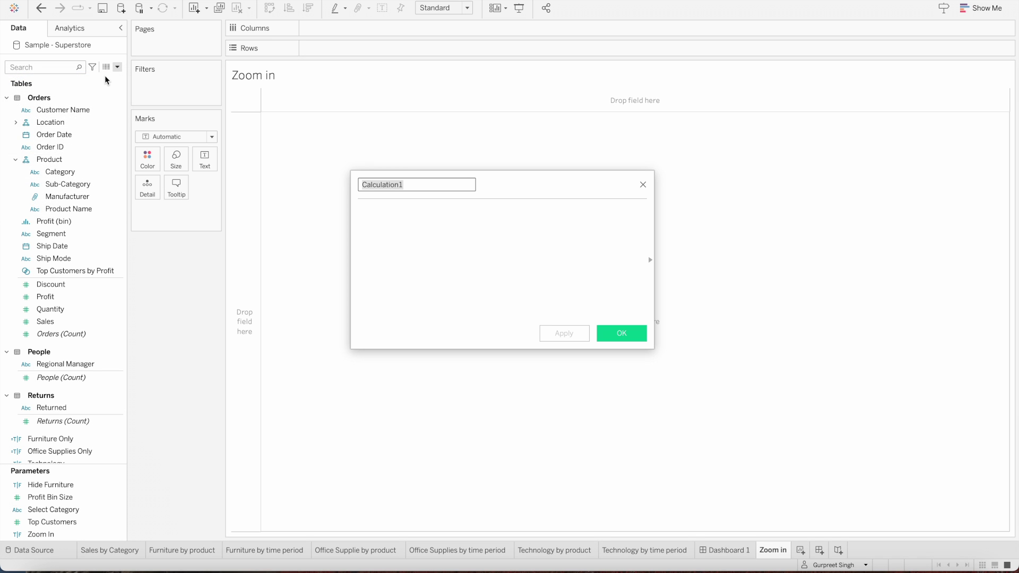
type("Tre")
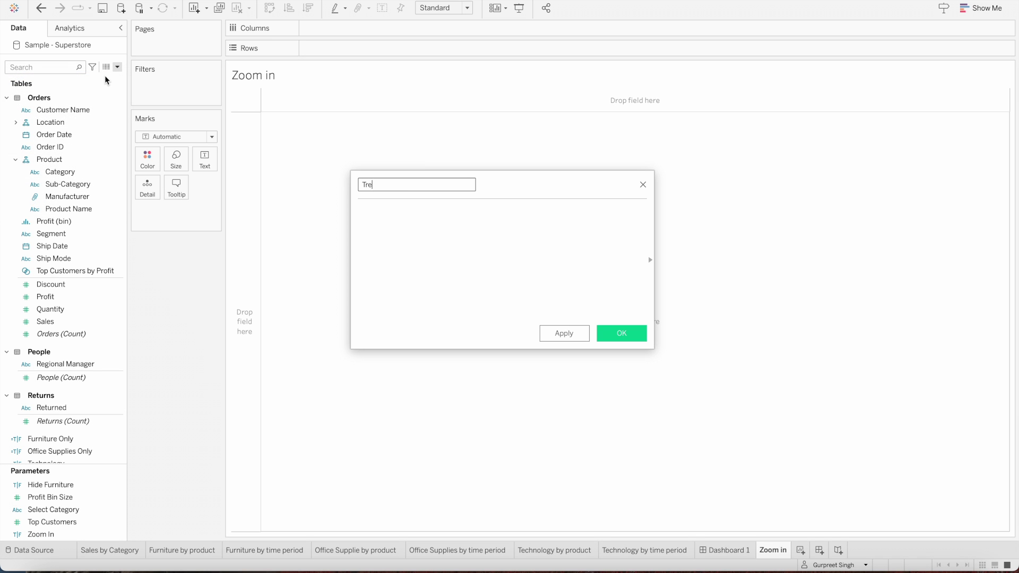
key("BackSpace")
type("ue")
left_click(390, 241)
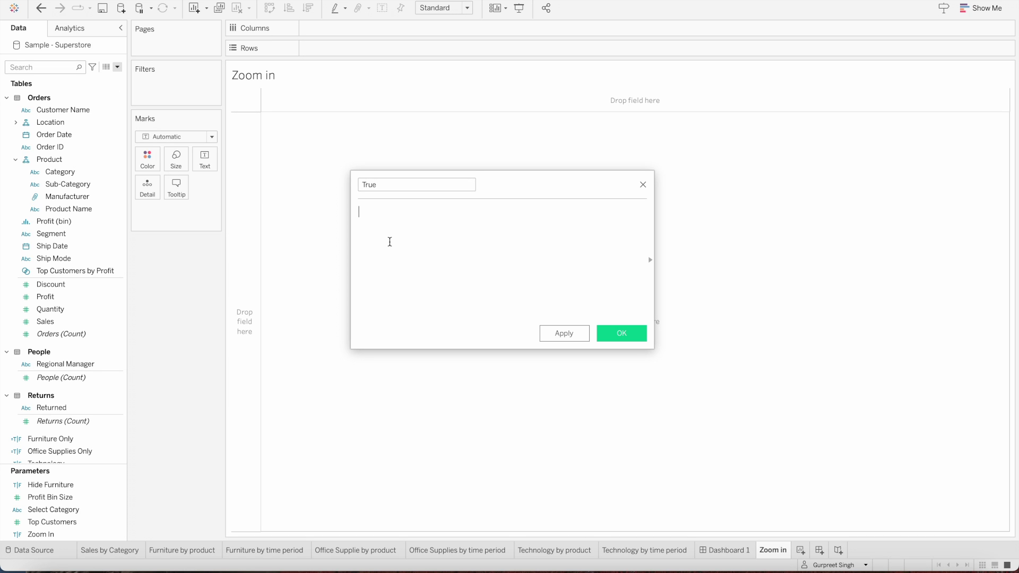
type("True")
left_click(621, 333)
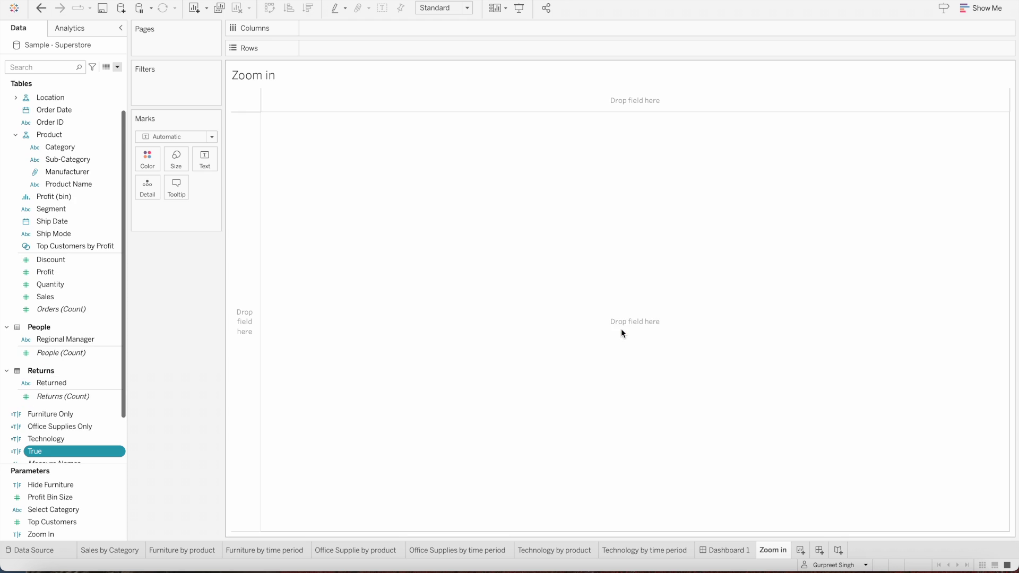
left_click(117, 67)
left_click(53, 92)
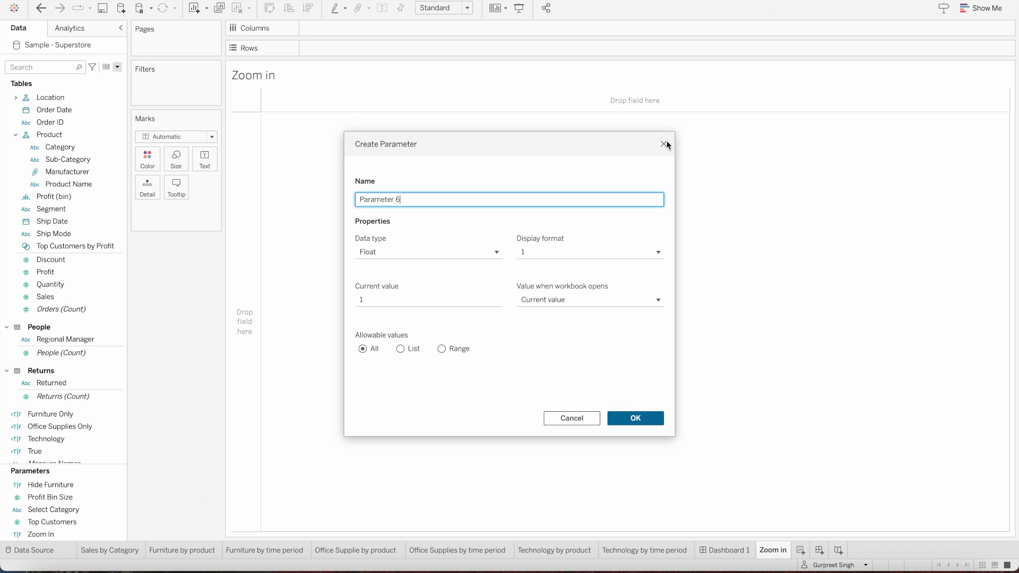
left_click(664, 145)
Create a calculated field named False with the formula False.
left_click(116, 66)
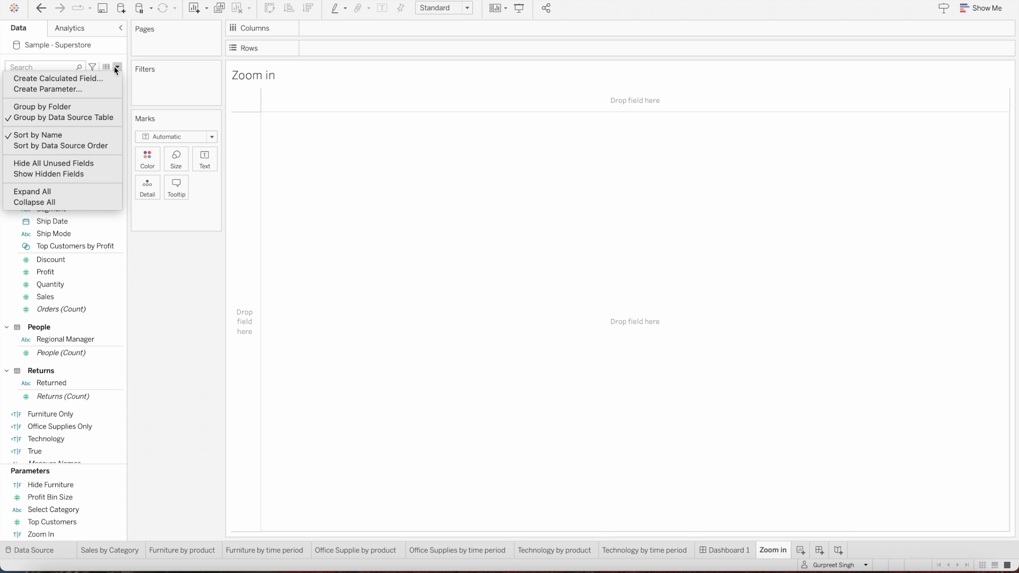
left_click(101, 78)
type("False")
key("Tab")
type("False")
left_click(622, 334)
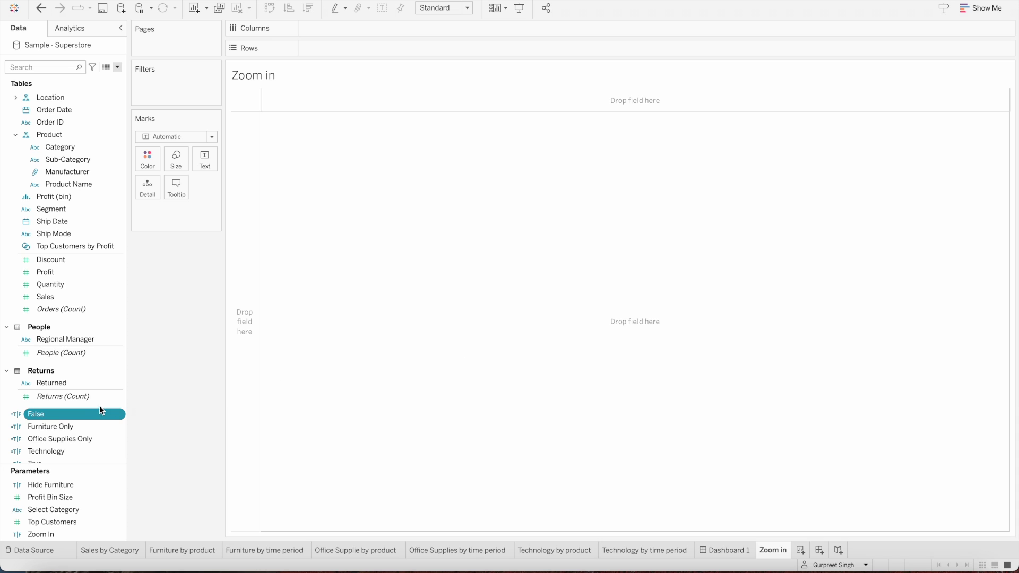
Add the False and True fields to Detail on the Zoom in sheet and set the mark type to Shape.
left_click_drag(92, 419, 143, 197)
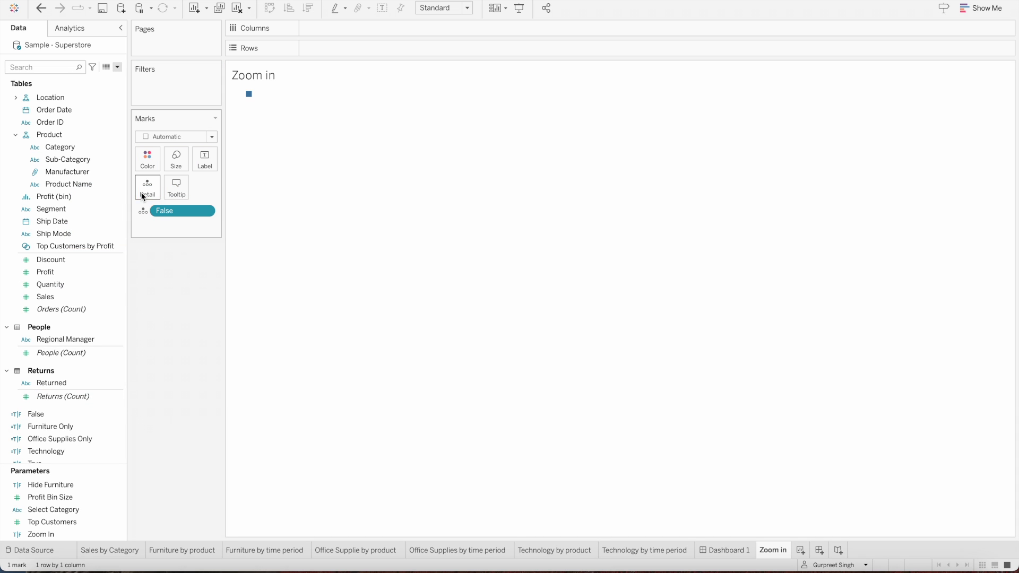
left_click_drag(51, 460, 144, 192)
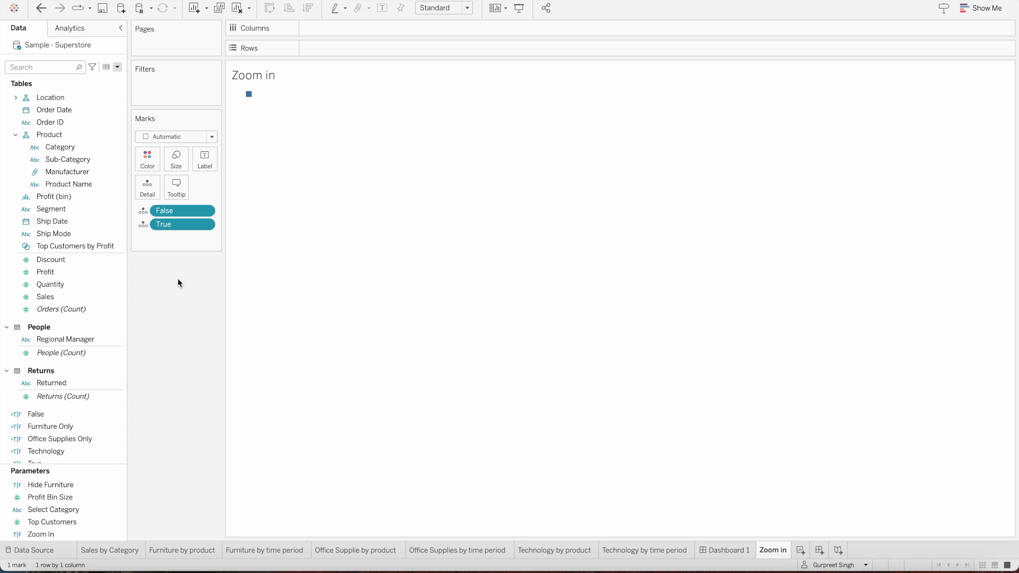
left_click(196, 137)
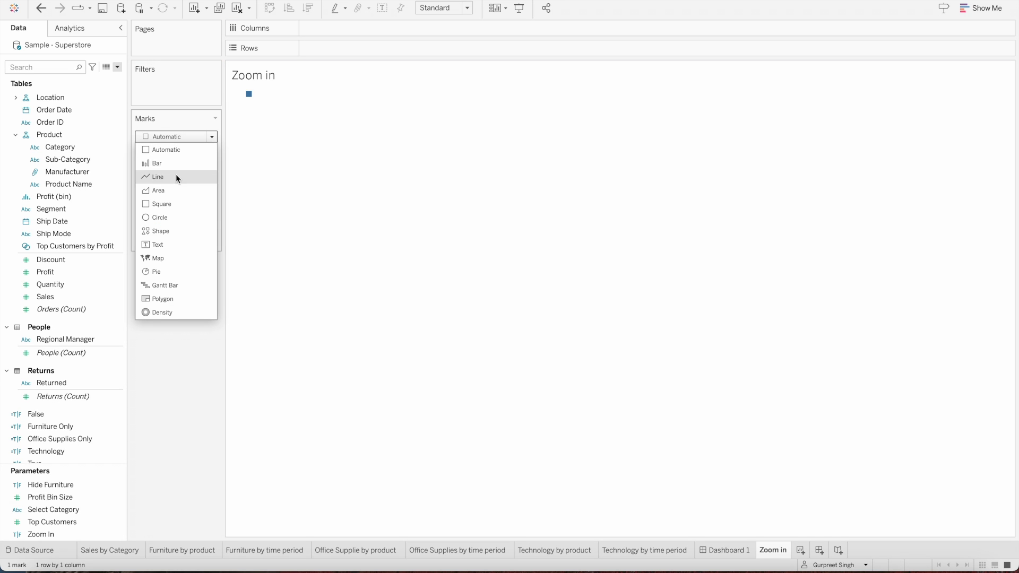
left_click(168, 231)
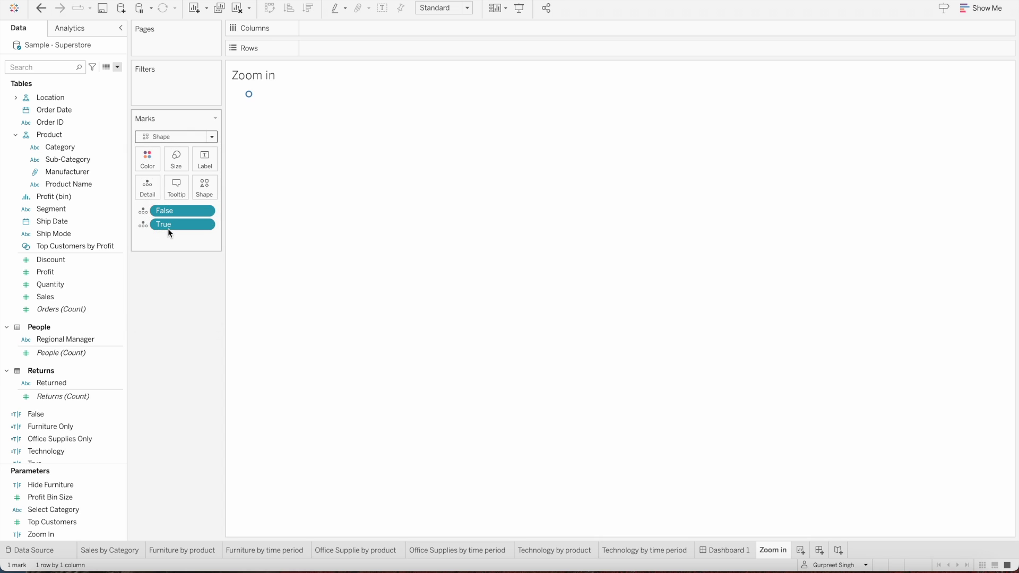
Assign the Zoom In parameter to Shape on the Zoom in sheet and show its parameter control.
left_click_drag(50, 528, 201, 188)
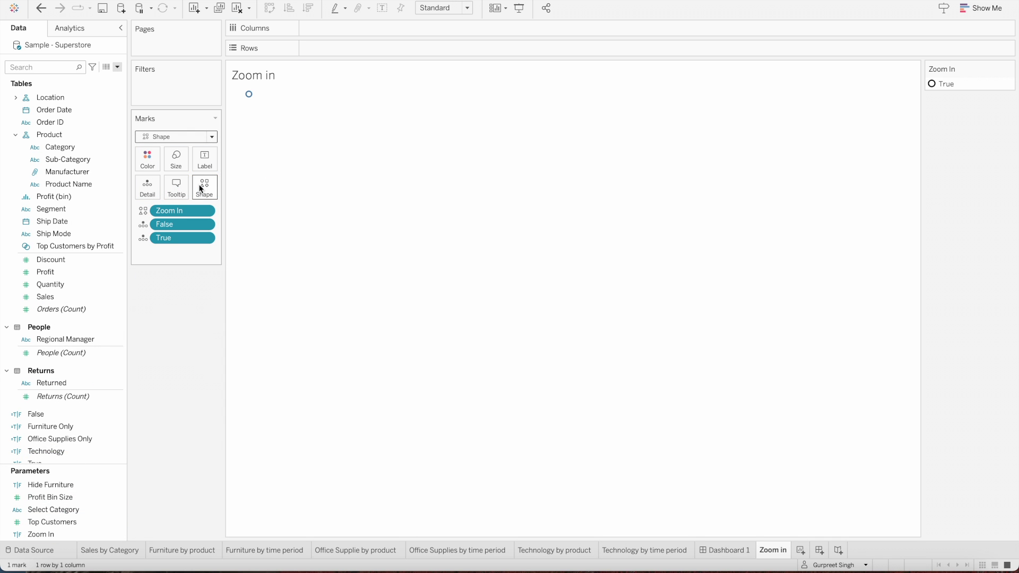
left_click(67, 535)
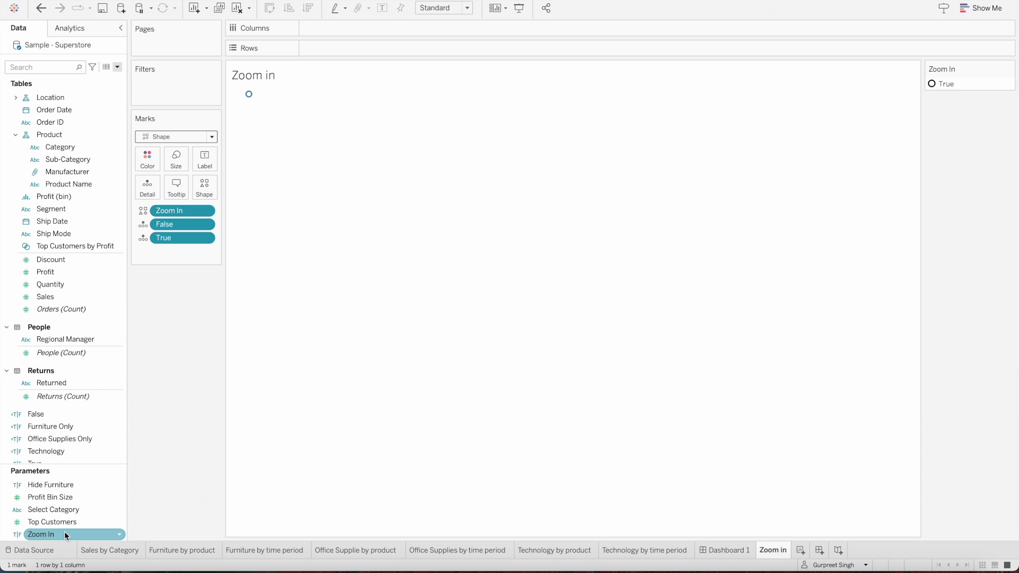
right_click(67, 535)
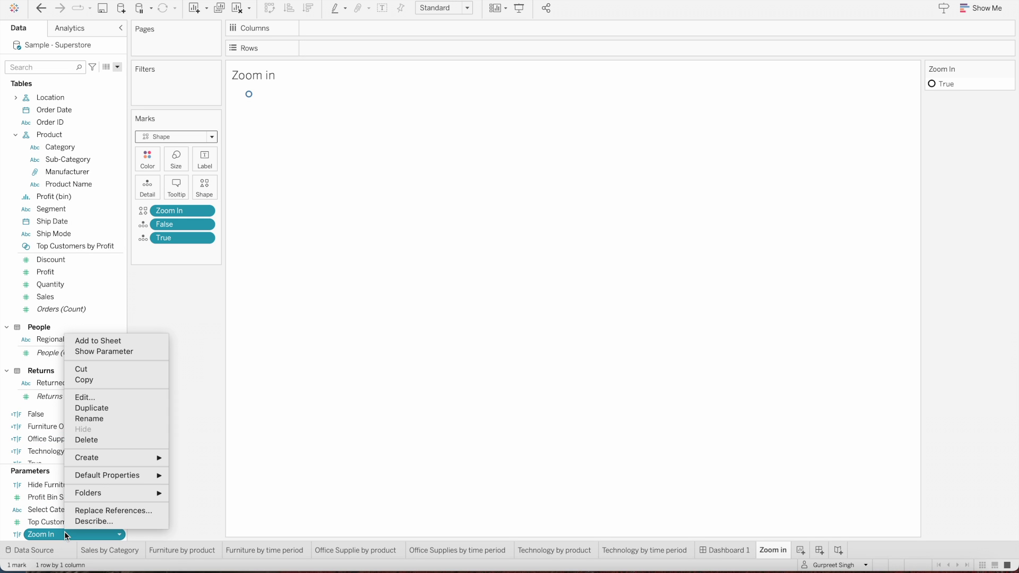
left_click(112, 352)
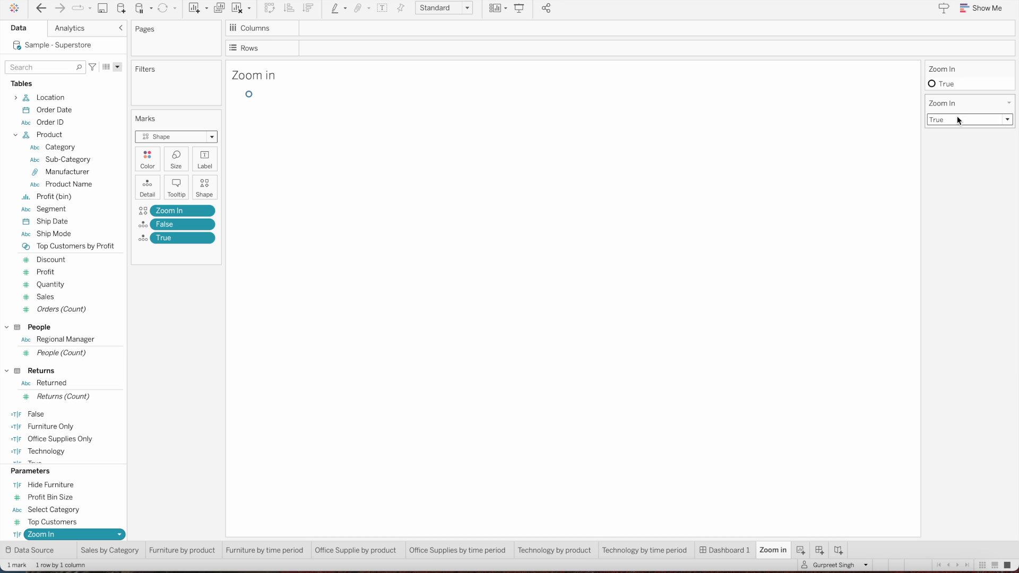
Edit the Zoom In shapes, select the True item and reload the available shape palettes.
left_click(204, 191)
left_click(372, 188)
left_click(602, 192)
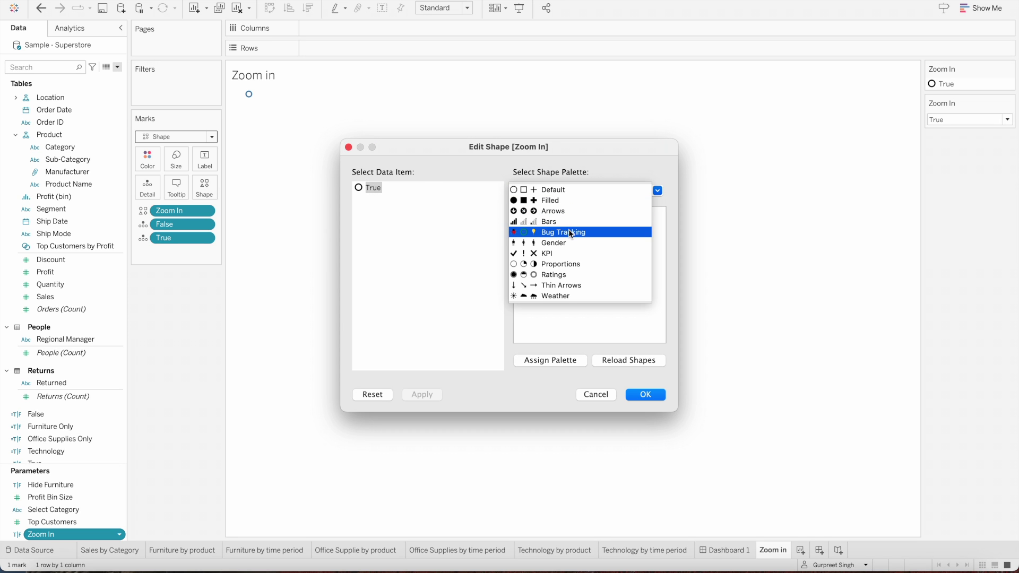
left_click(610, 361)
left_click(612, 361)
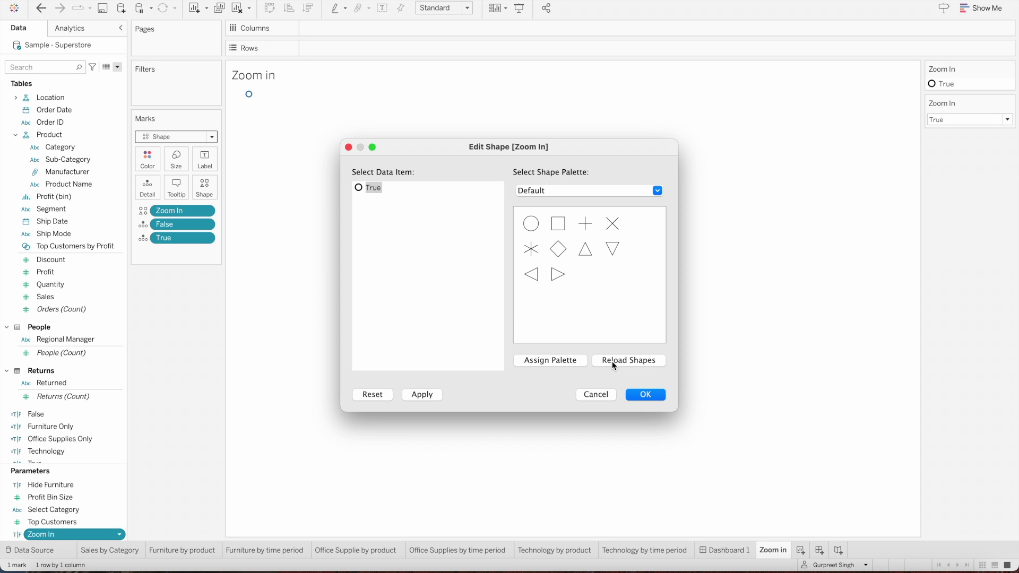
In Finder, examine the Custom folder inside the Shapes folder of My Tableau Repository, and return to the shape settings.
left_click(608, 196)
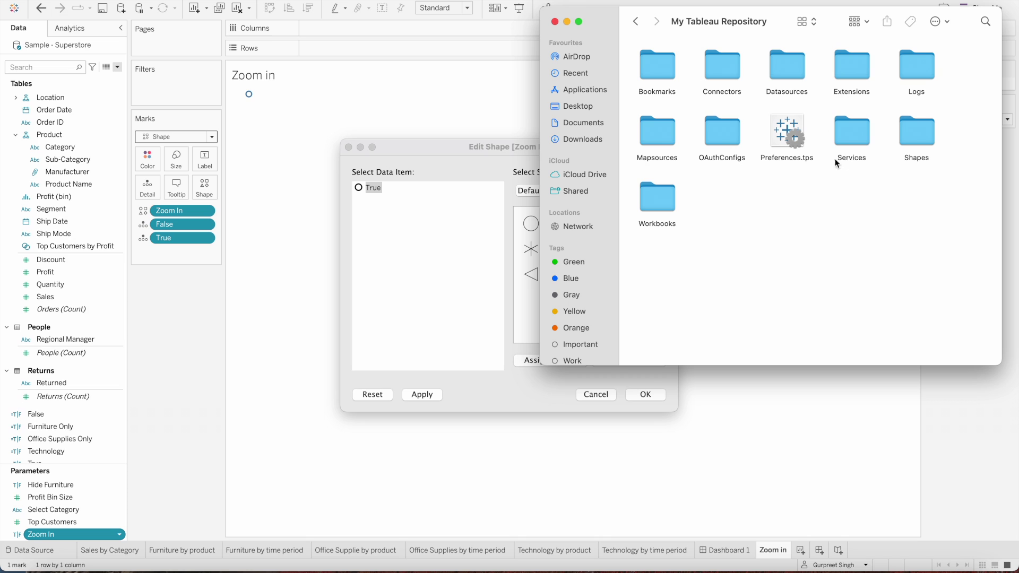
double_click(922, 136)
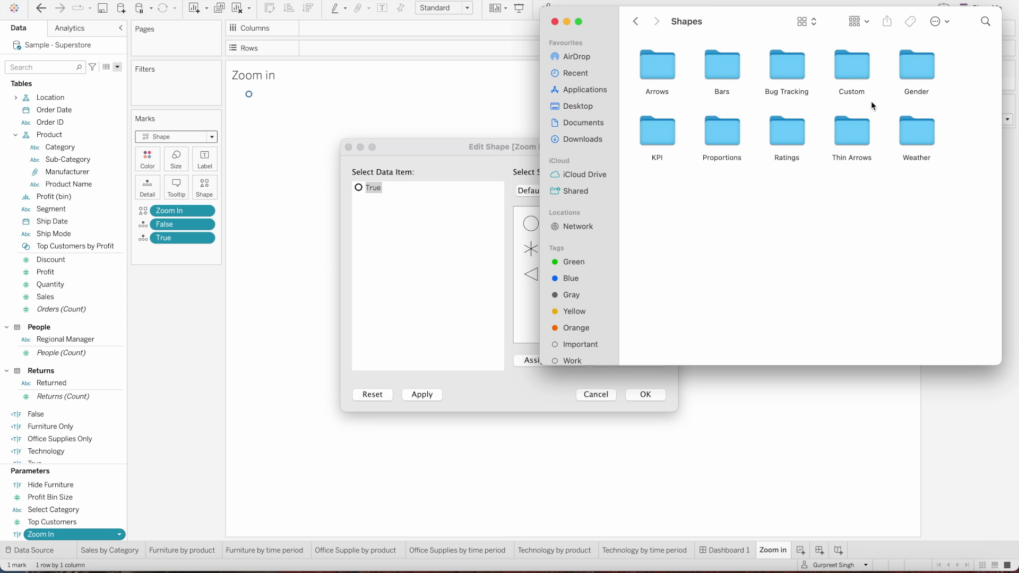
double_click(859, 72)
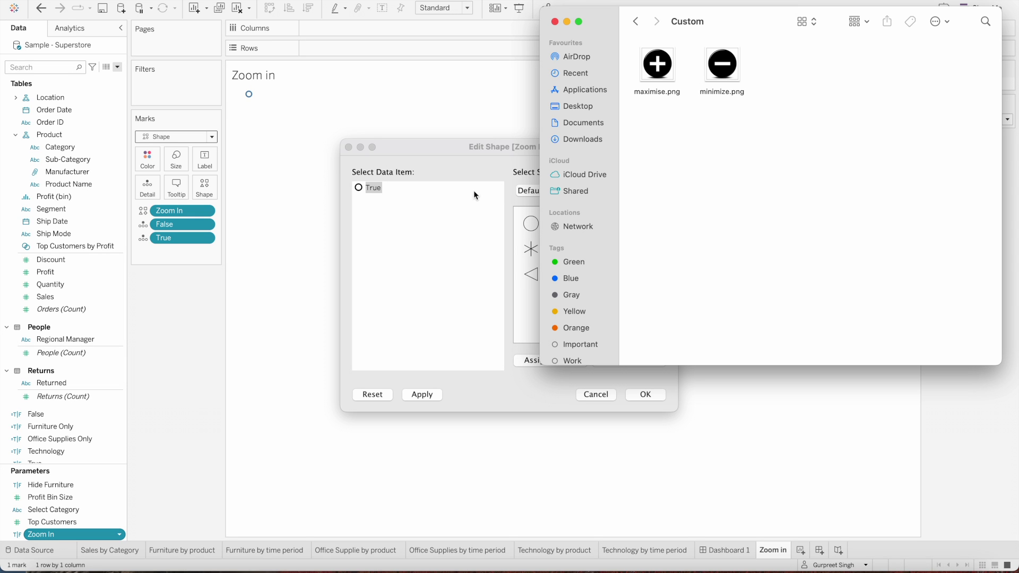
left_click(476, 175)
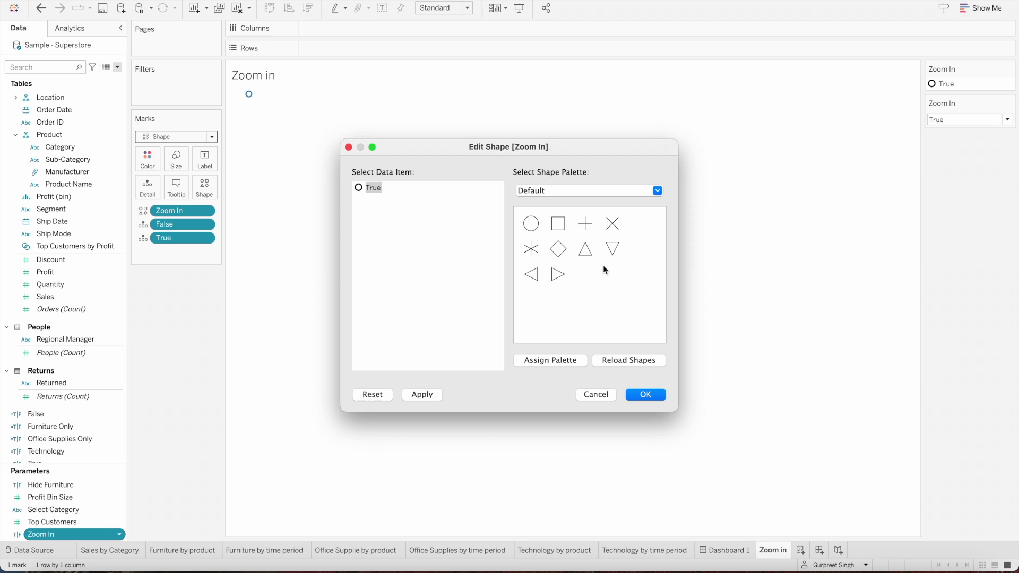
Assign the plus shape from the Custom palette to the True item and apply it.
left_click(597, 189)
left_click(567, 243)
left_click(534, 226)
left_click(535, 227)
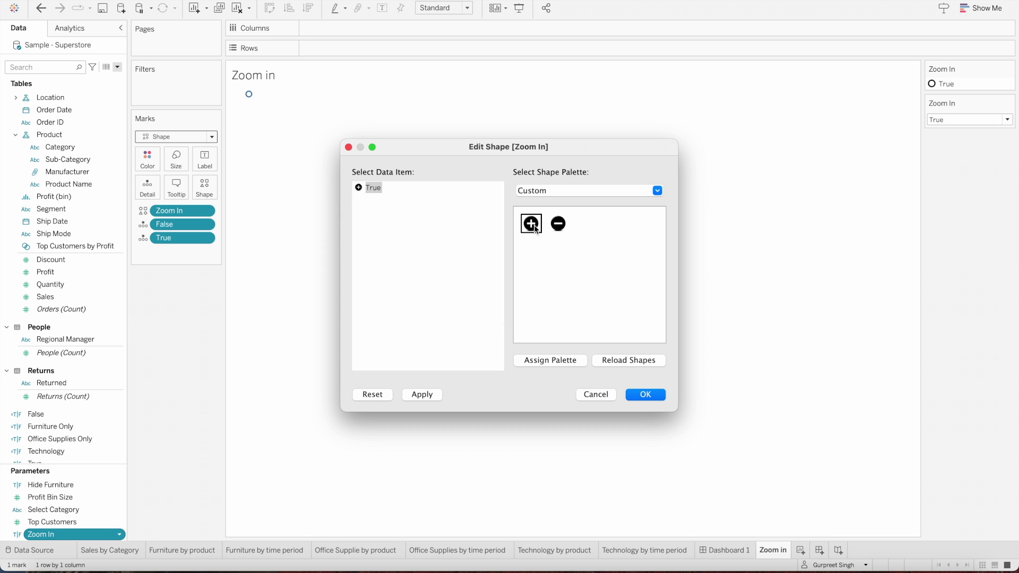
left_click(646, 394)
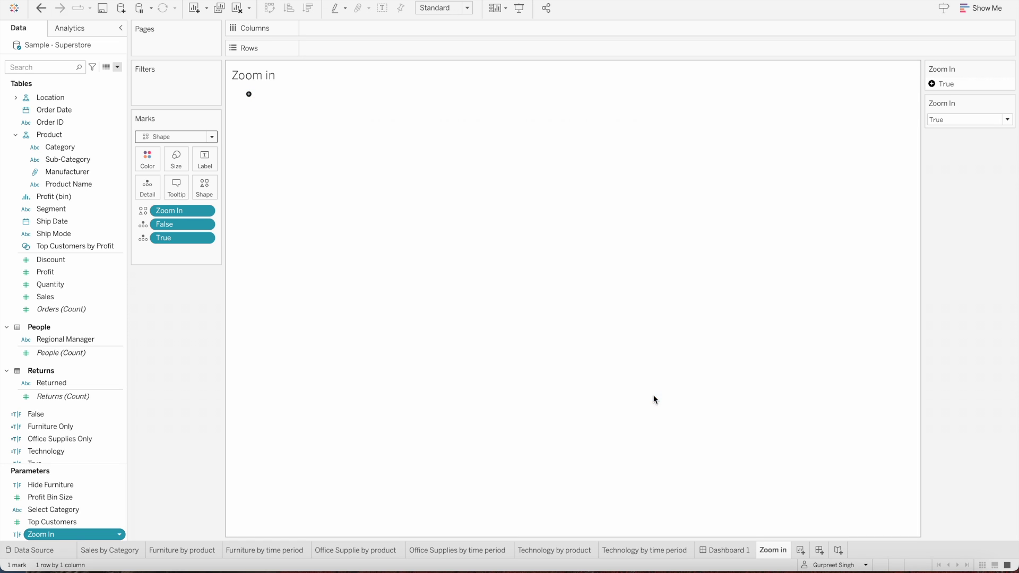
Set the Zoom In parameter to False and assign the Custom palette's minus shape to the False item.
left_click(984, 120)
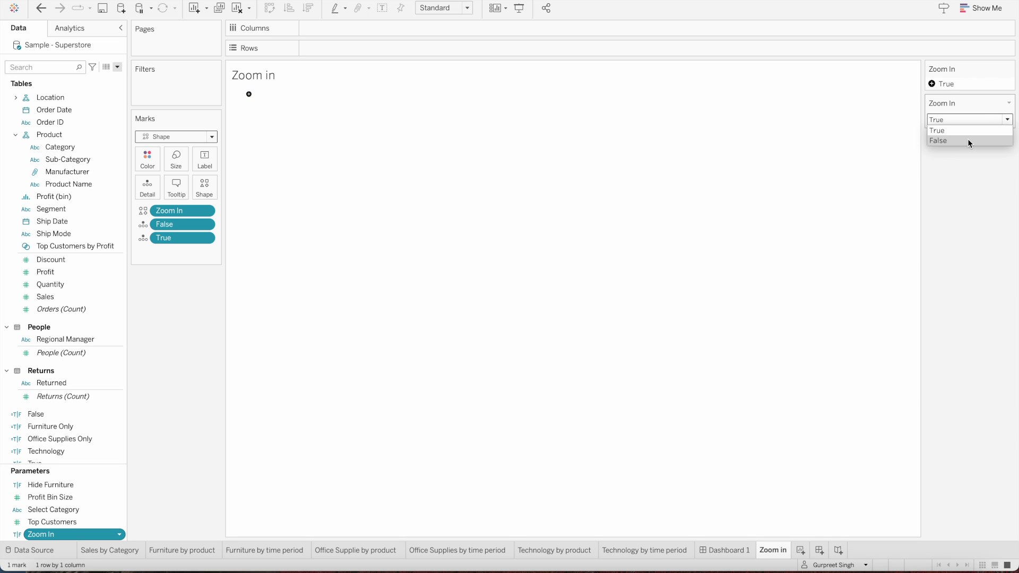
left_click(967, 140)
left_click(213, 181)
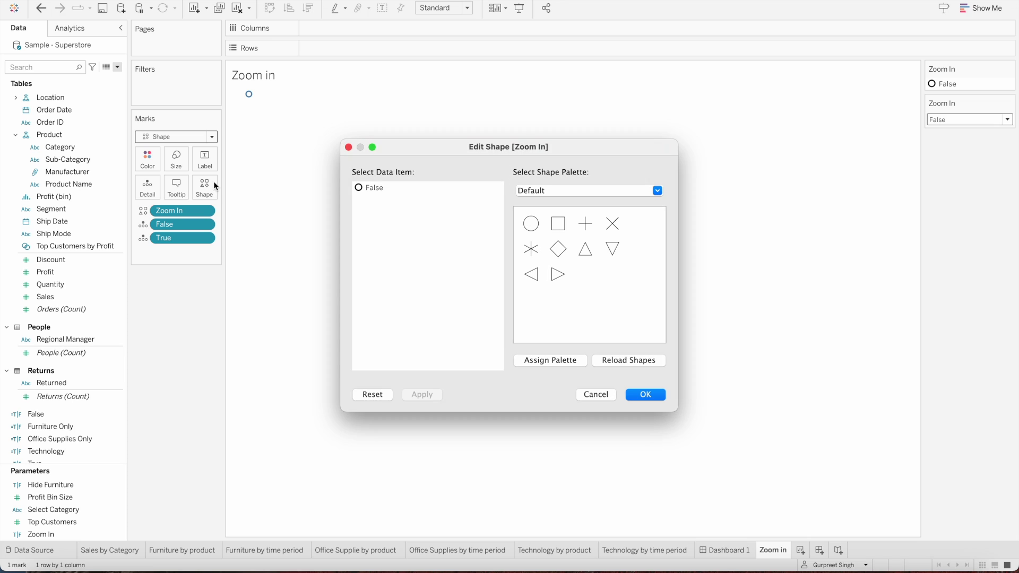
left_click(366, 186)
left_click(542, 191)
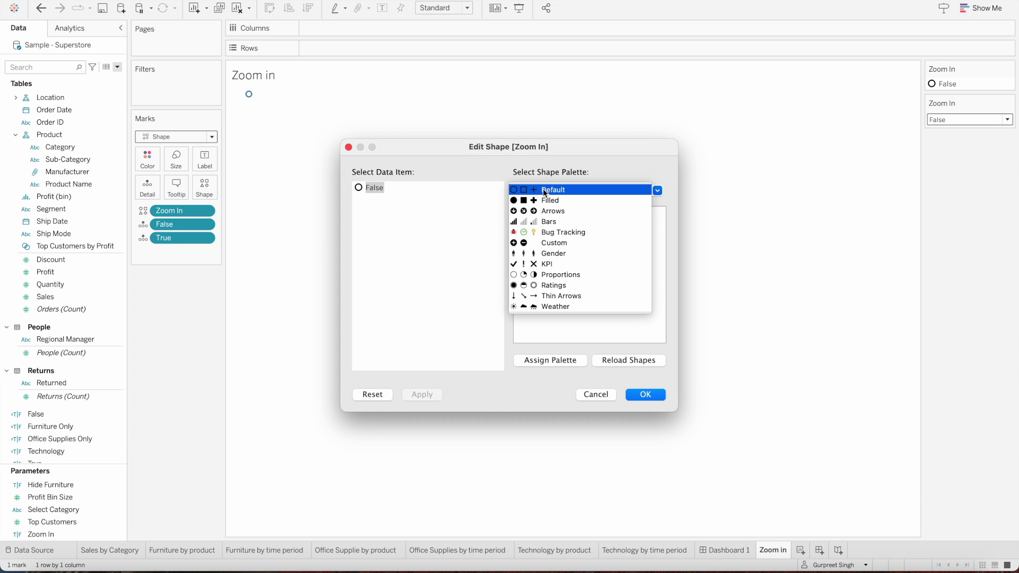
left_click(542, 240)
left_click(558, 224)
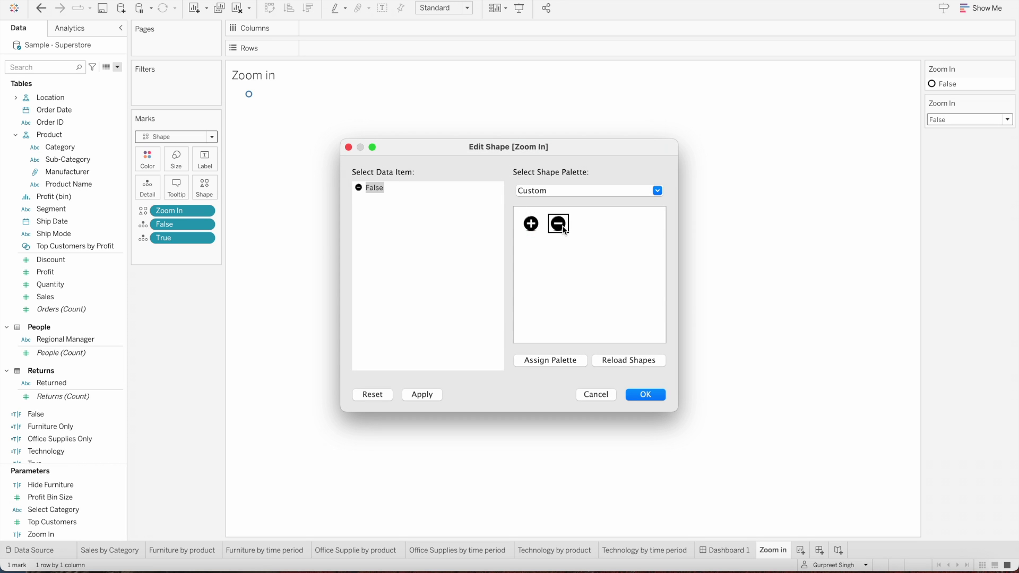
left_click(645, 394)
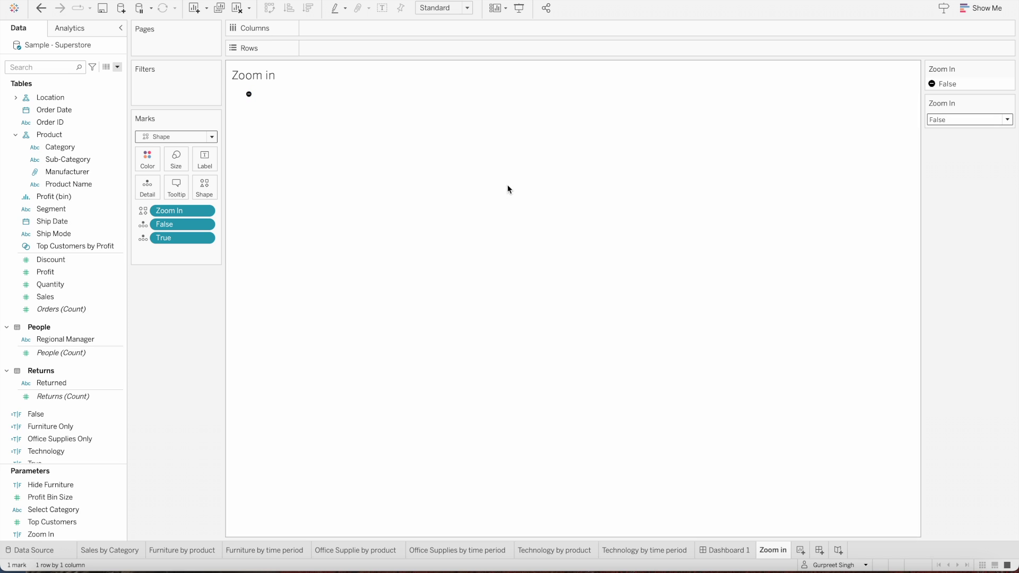
Fit the Zoom in sheet to Entire View and enlarge its shape mark.
left_click(461, 8)
left_click(437, 47)
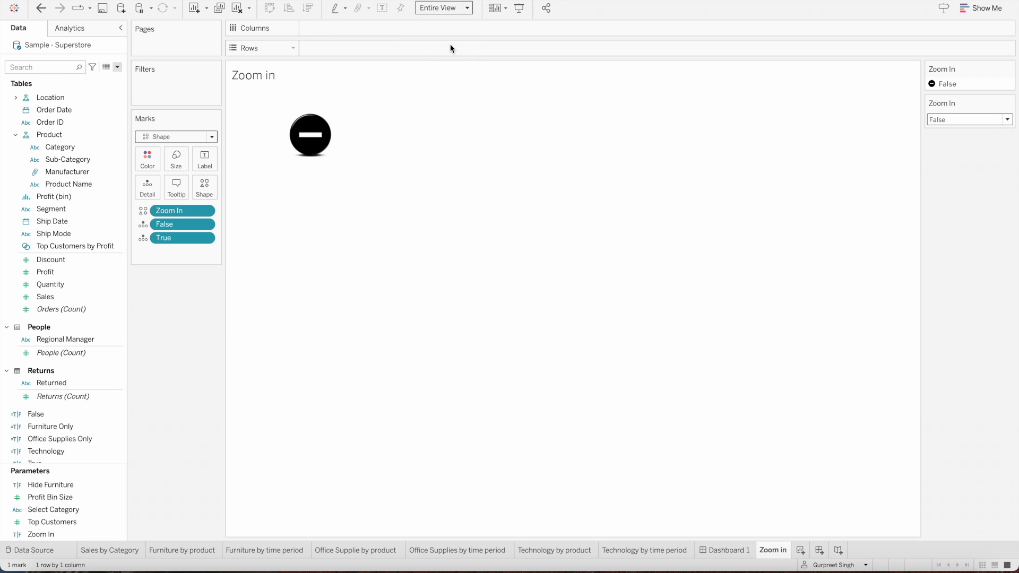
left_click(176, 159)
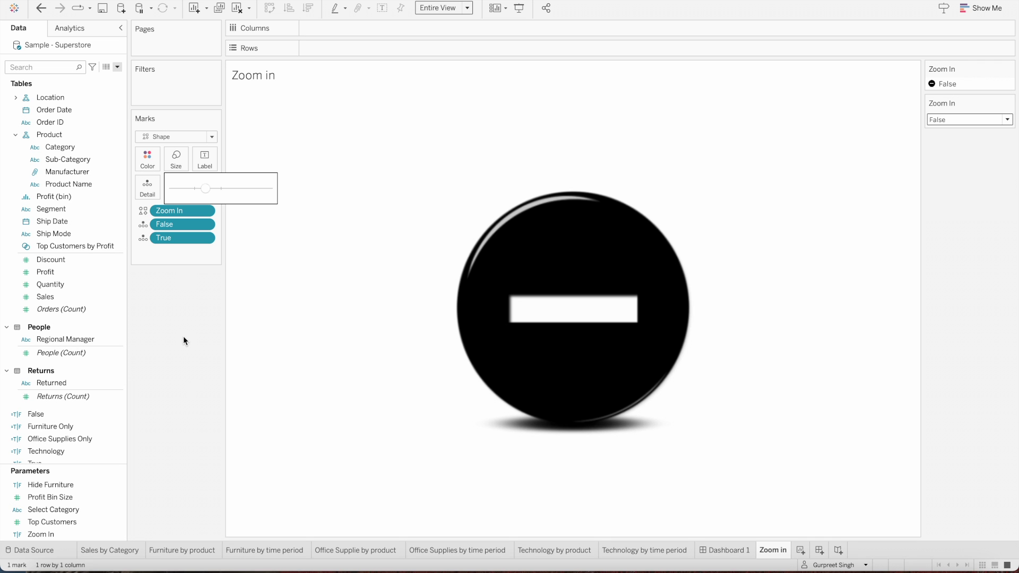
left_click(190, 385)
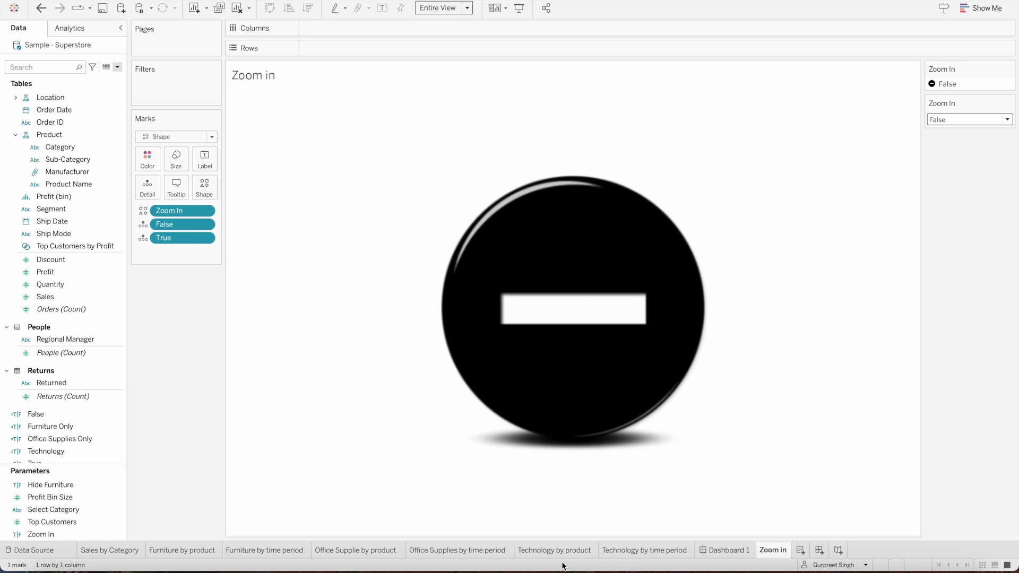
Place the Zoom in sheet on Dashboard 1 as a floating object and hide its title.
left_click(725, 550)
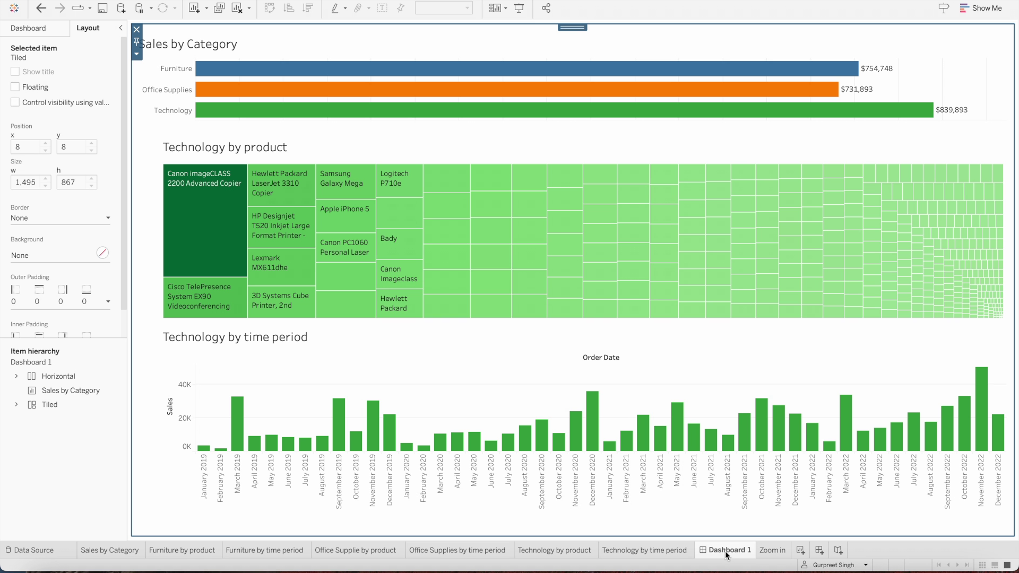
left_click(38, 28)
mouse_move(68, 183)
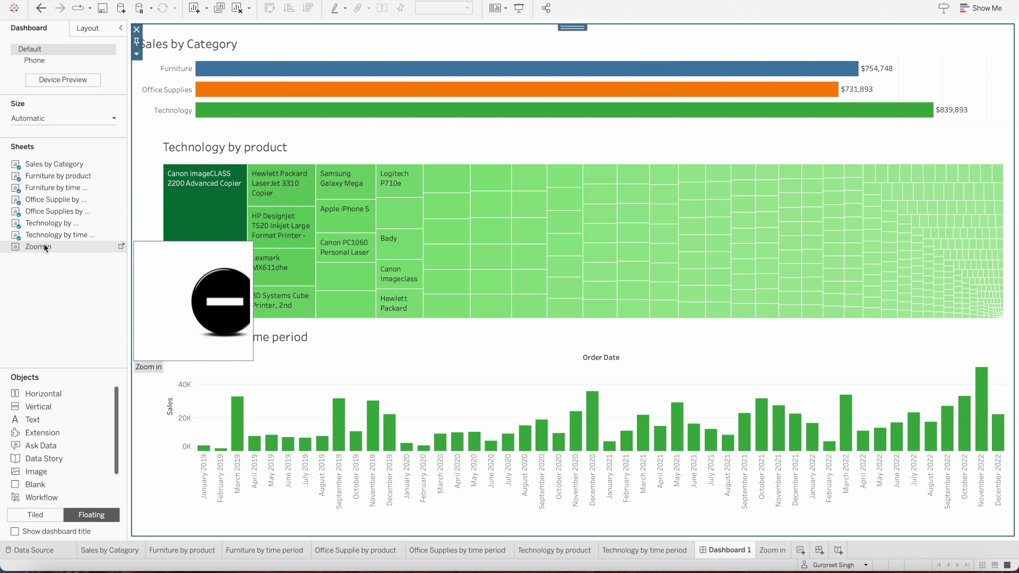
left_click_drag(44, 242, 406, 130)
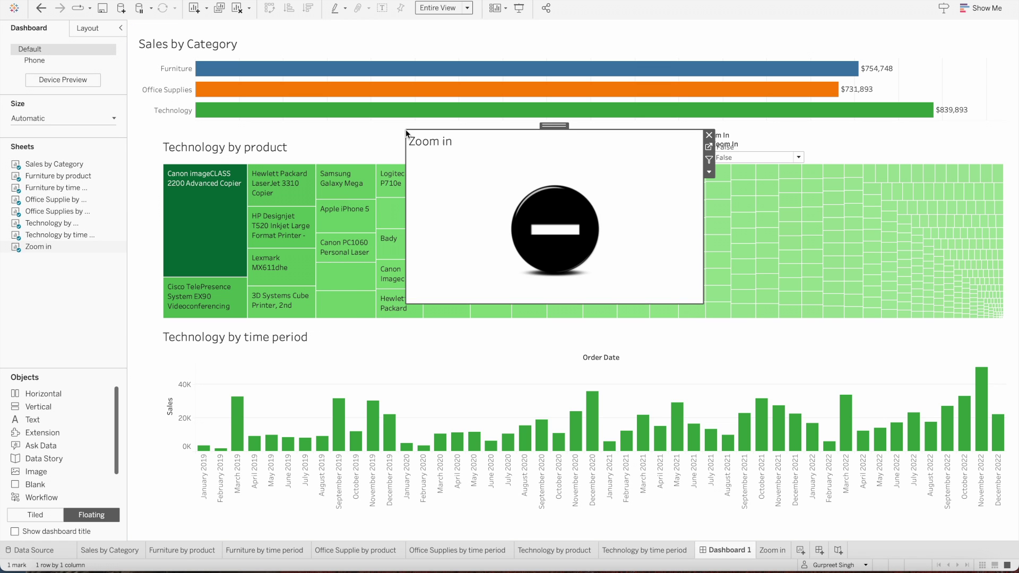
right_click(446, 144)
left_click(463, 169)
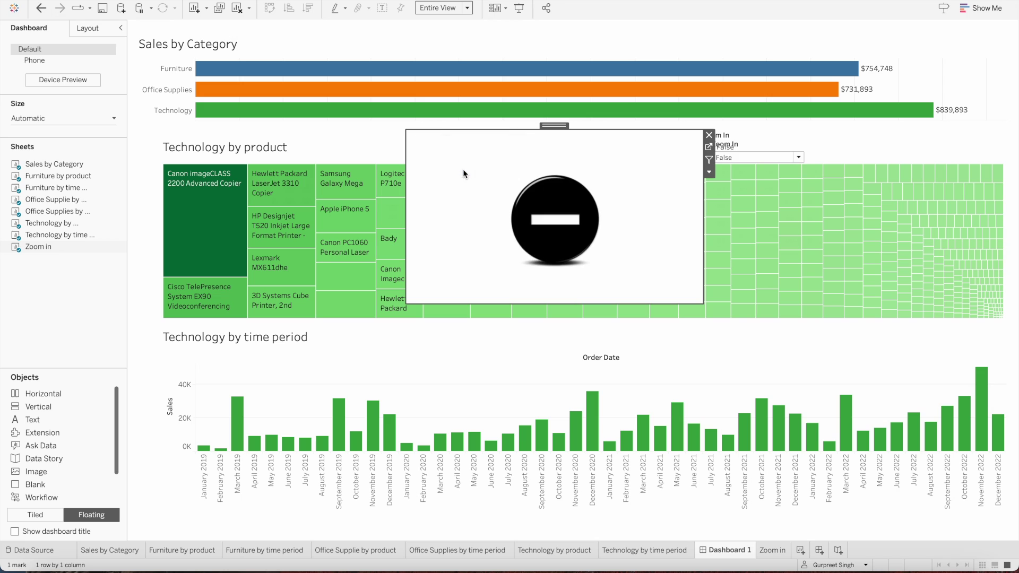
Move the floating Zoom In parameter control away from the shape legend and remove the legend from the dashboard.
left_click(770, 145)
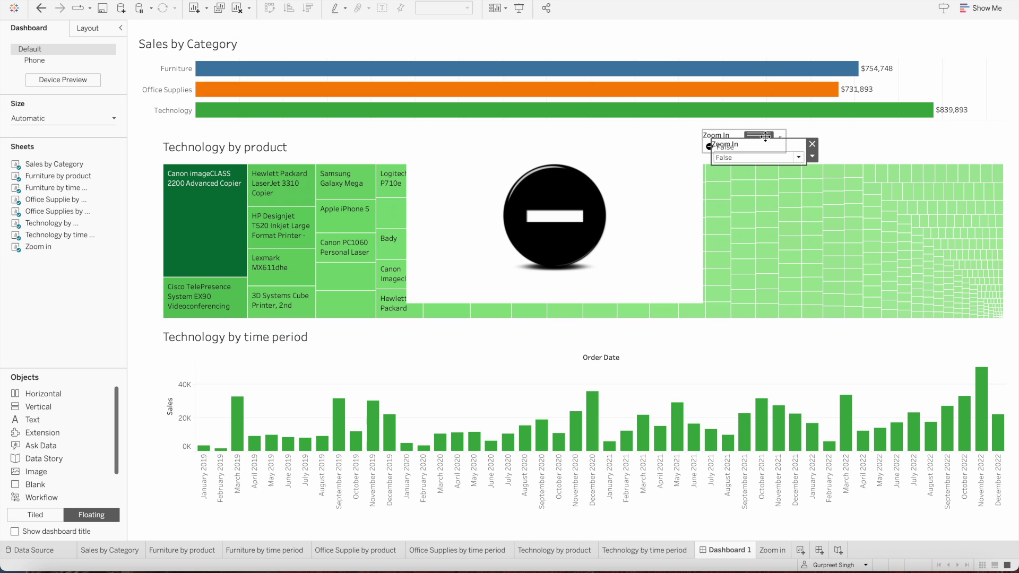
left_click_drag(765, 137, 876, 136)
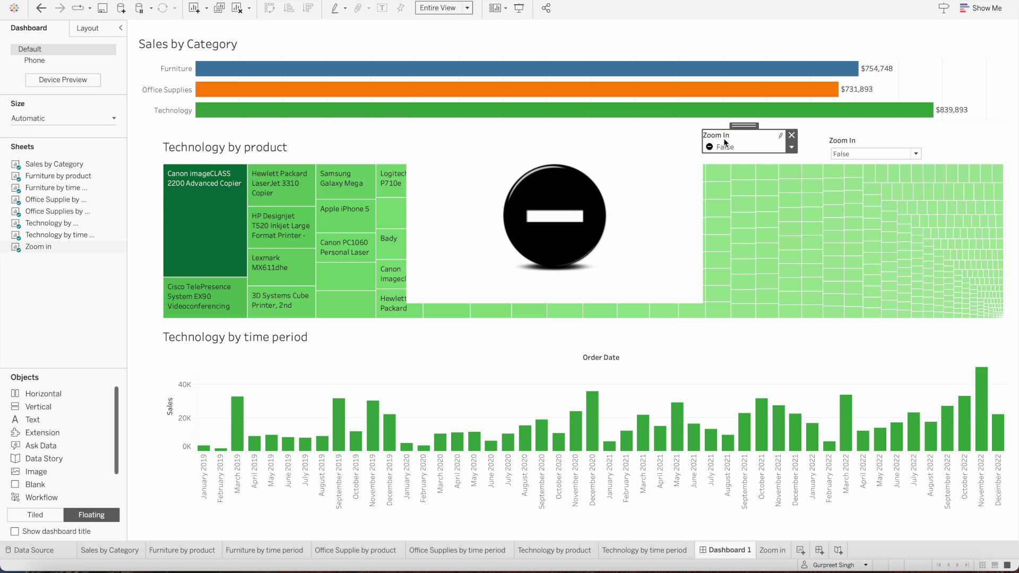
left_click(792, 136)
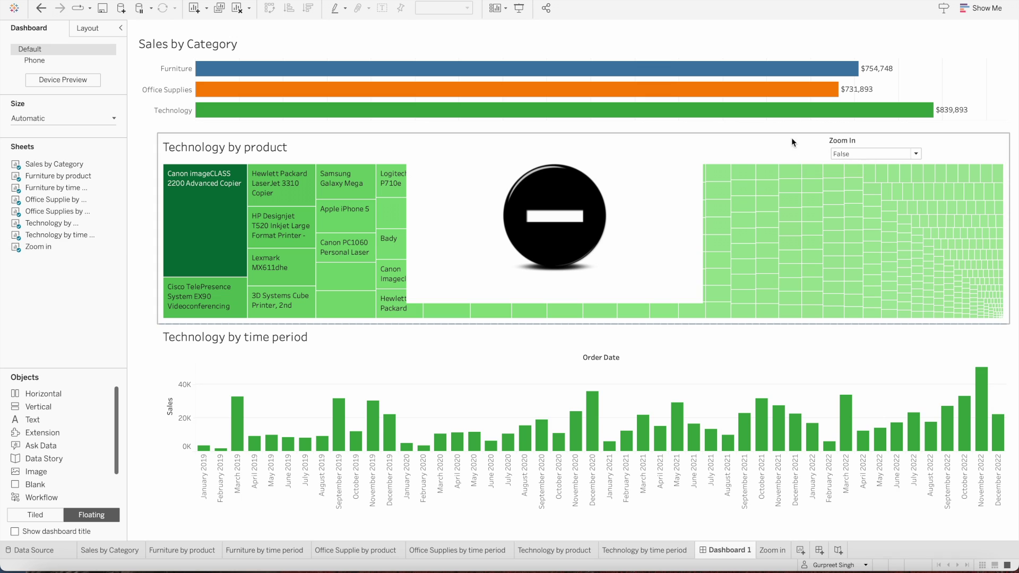
Shrink the floating Zoom in sheet to icon size and place it at the upper-right corner of the Technology by product chart.
left_click(632, 161)
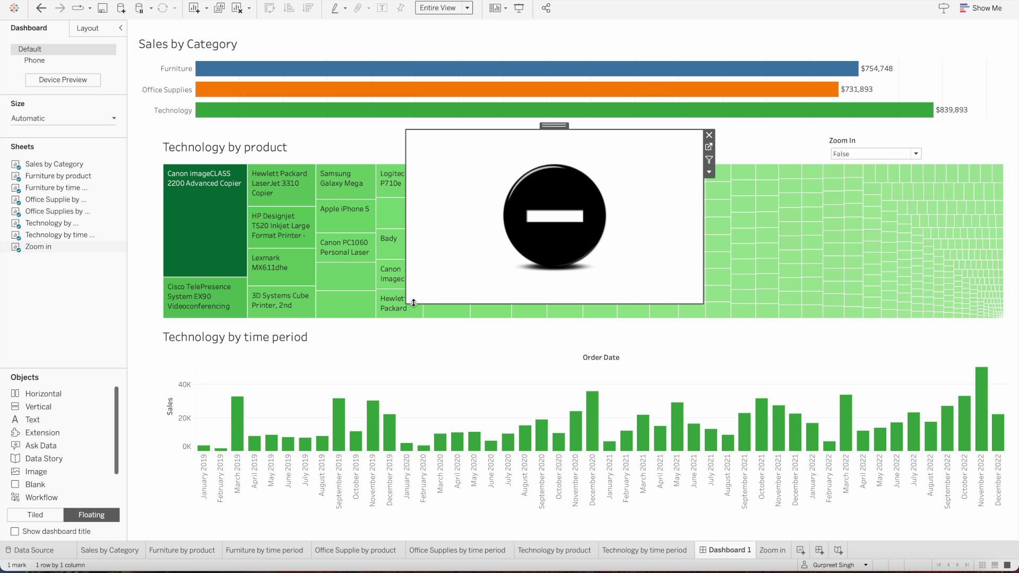
left_click_drag(406, 303, 626, 178)
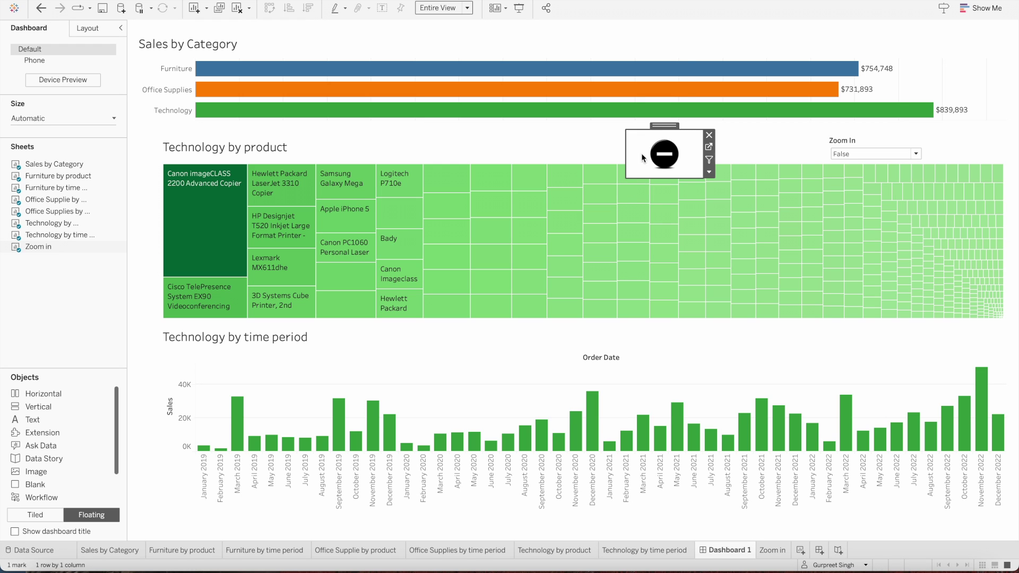
left_click_drag(660, 128, 983, 119)
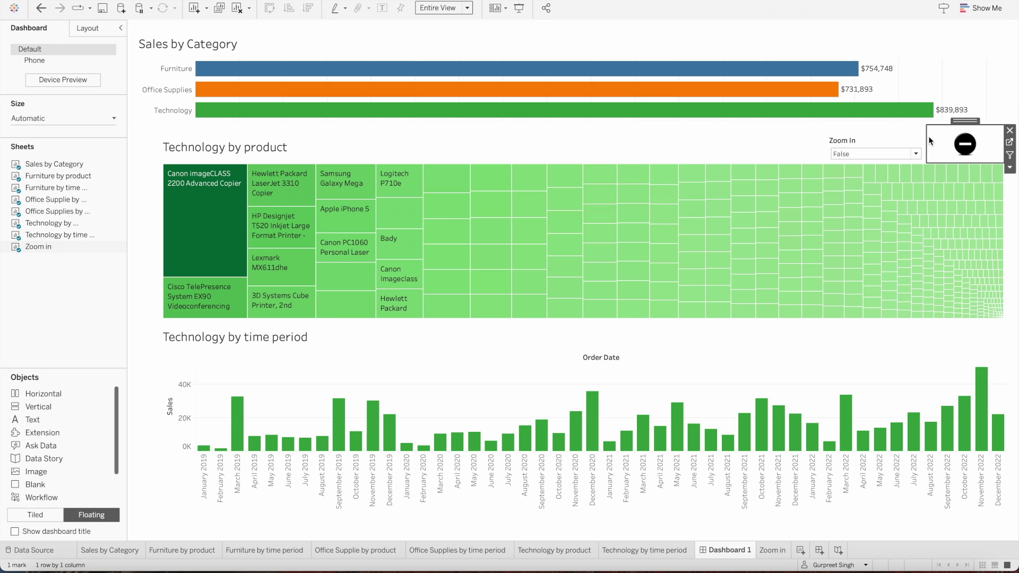
left_click_drag(928, 139, 950, 137)
Format the Zoom in sheet's worksheet shading as None so its background is transparent.
right_click(995, 139)
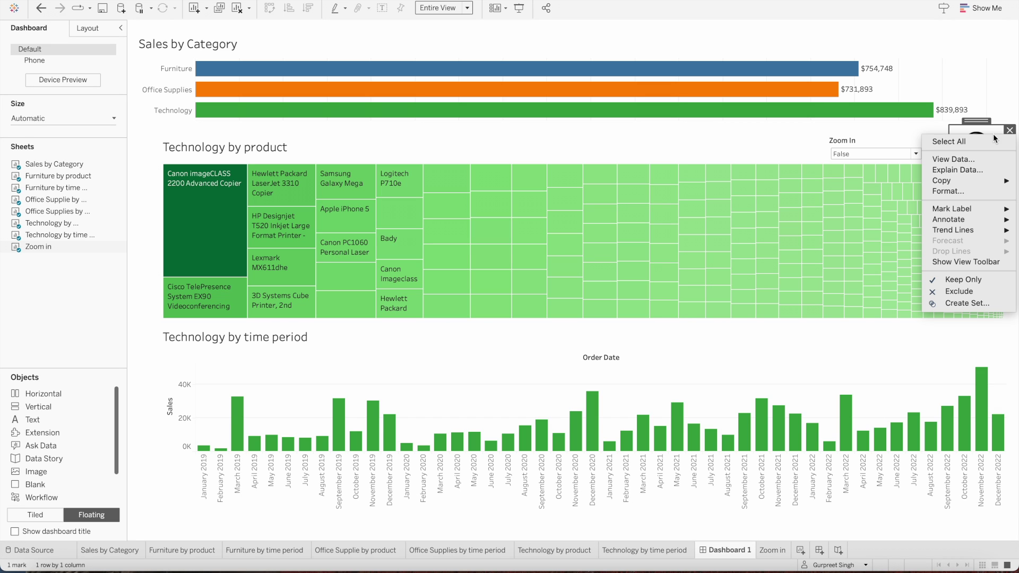
left_click(957, 191)
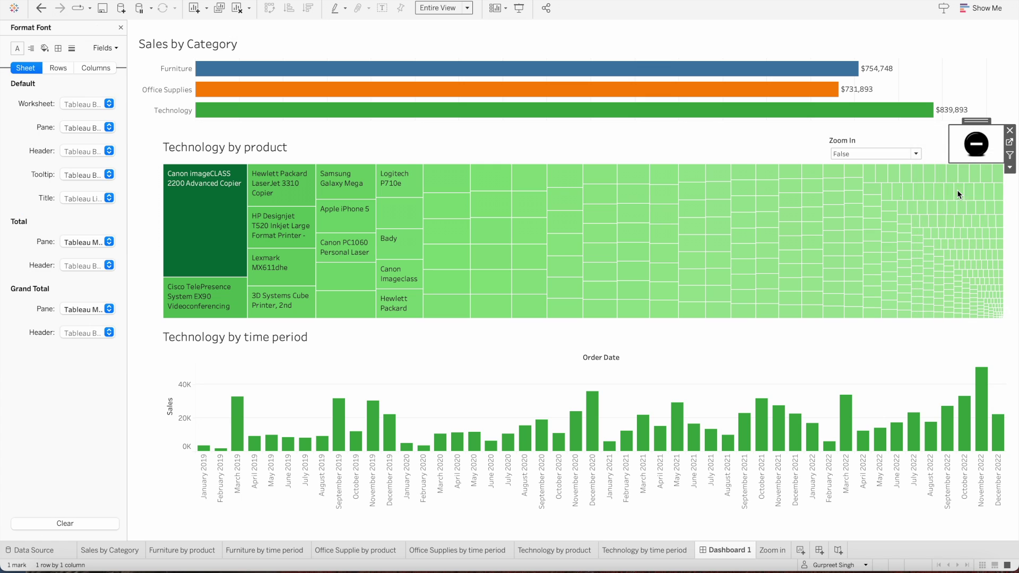
left_click(45, 49)
left_click(75, 104)
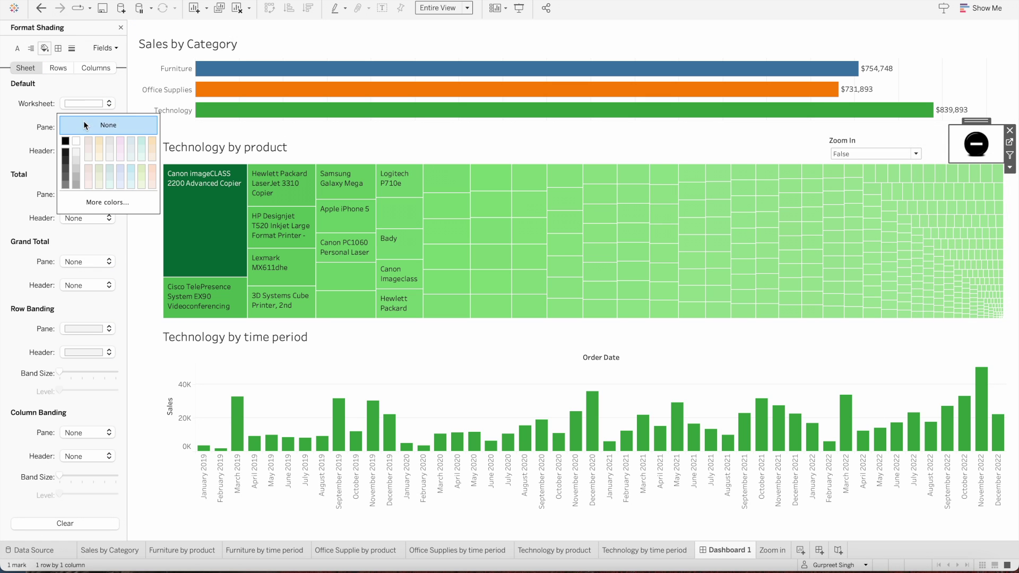
left_click(692, 130)
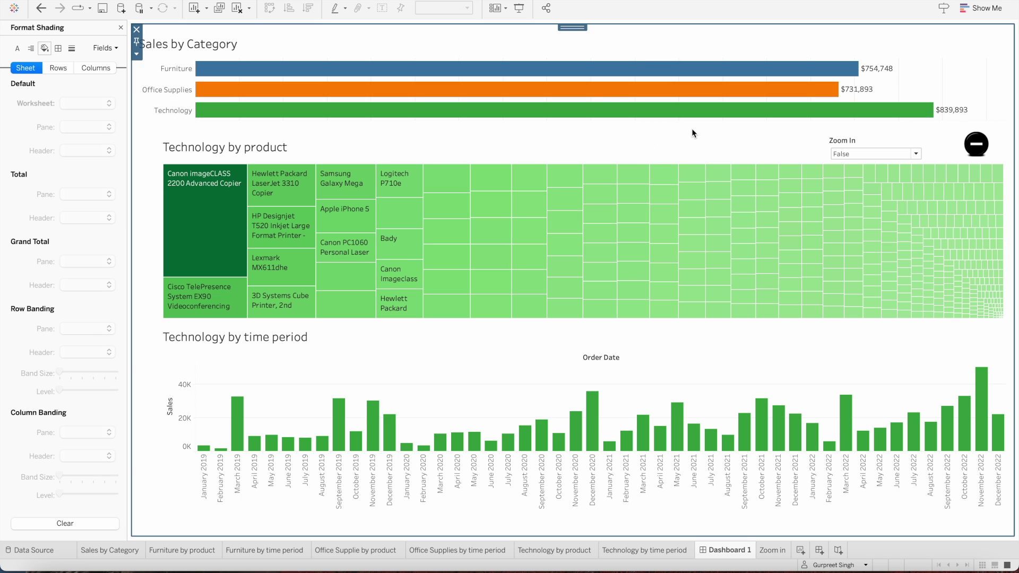
Set the Zoom In parameter to True on the dashboard to check the button's icon switch.
left_click(871, 154)
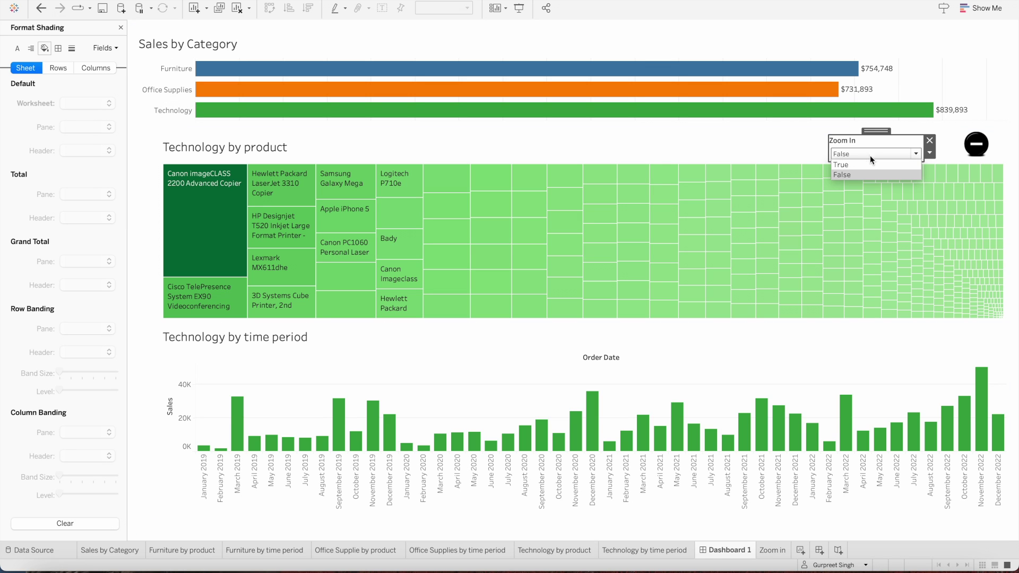
left_click(869, 162)
left_click(767, 130)
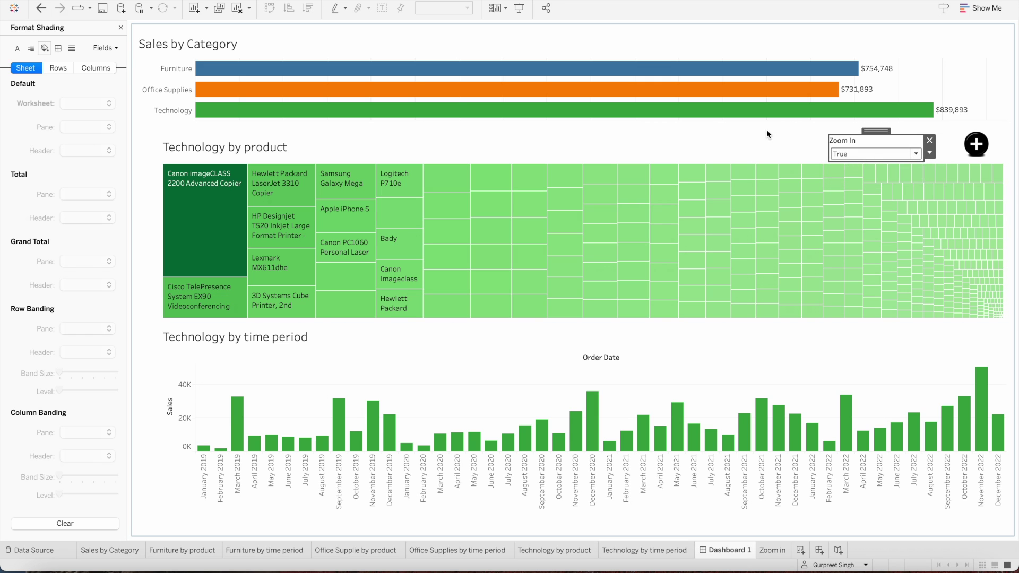
left_click(771, 132)
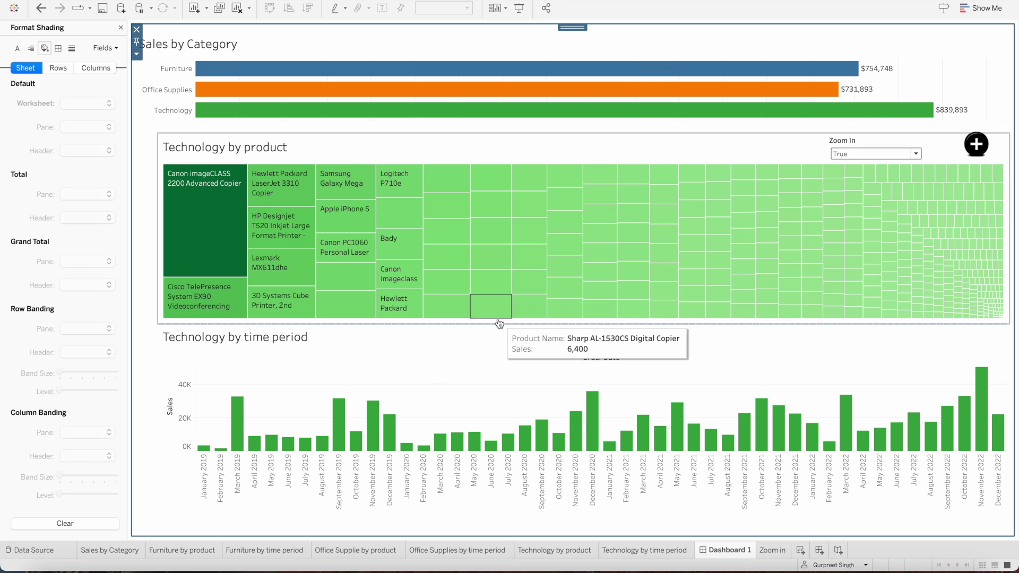
Control the visibility of the Technology by time period chart with the Zoom In parameter.
left_click(508, 343)
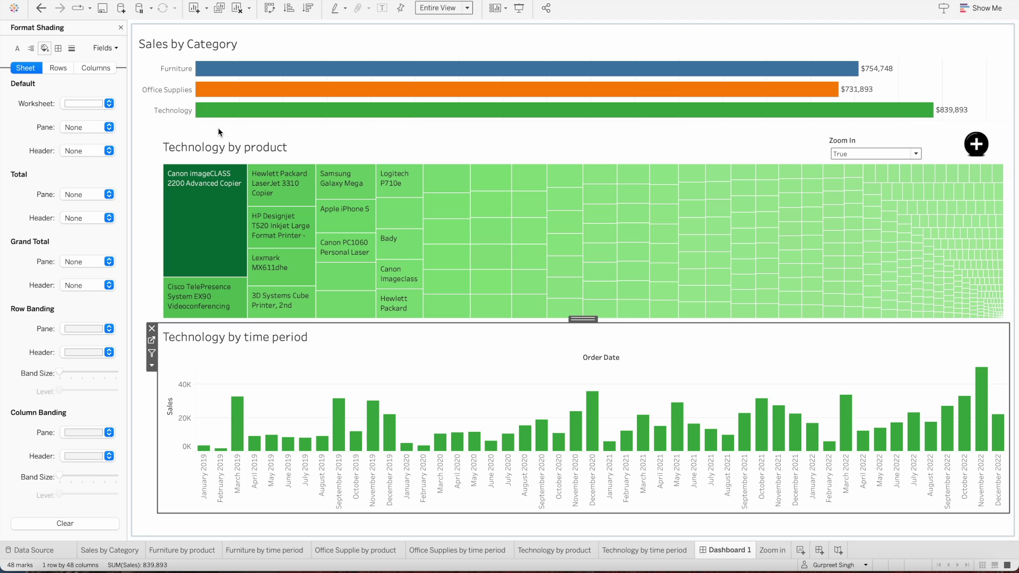
left_click(121, 27)
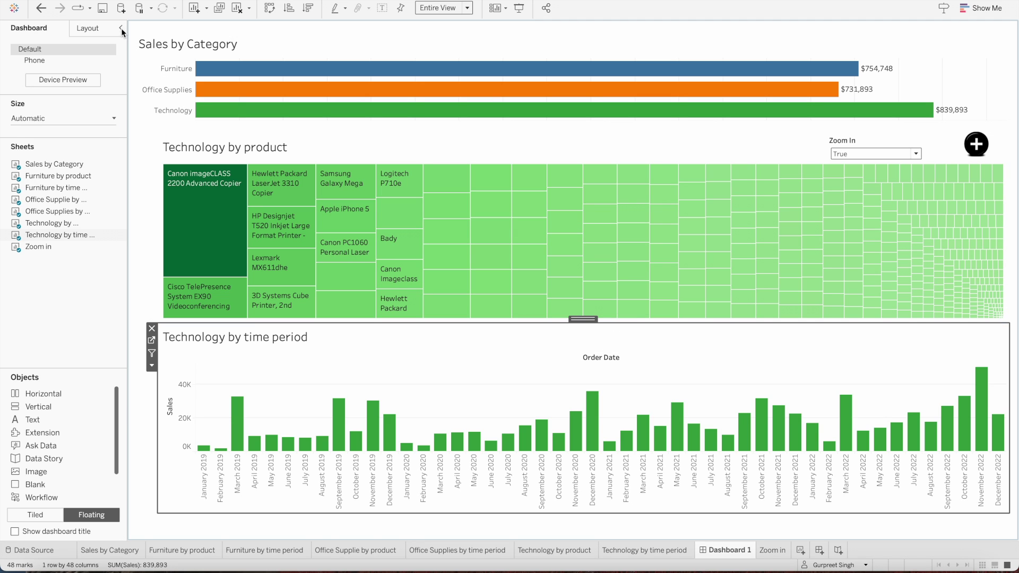
left_click(91, 28)
left_click(15, 103)
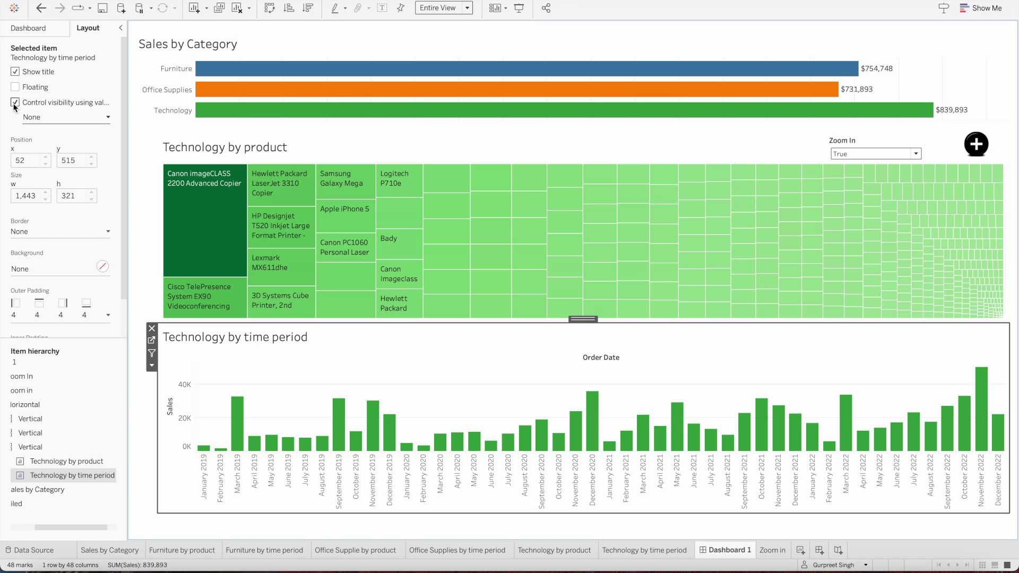
left_click(43, 120)
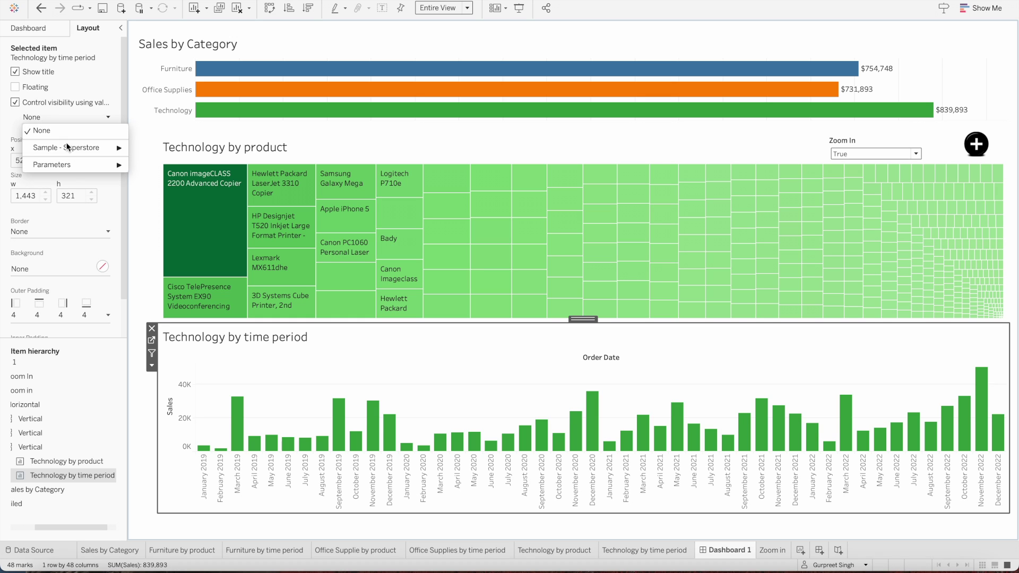
mouse_move(72, 160)
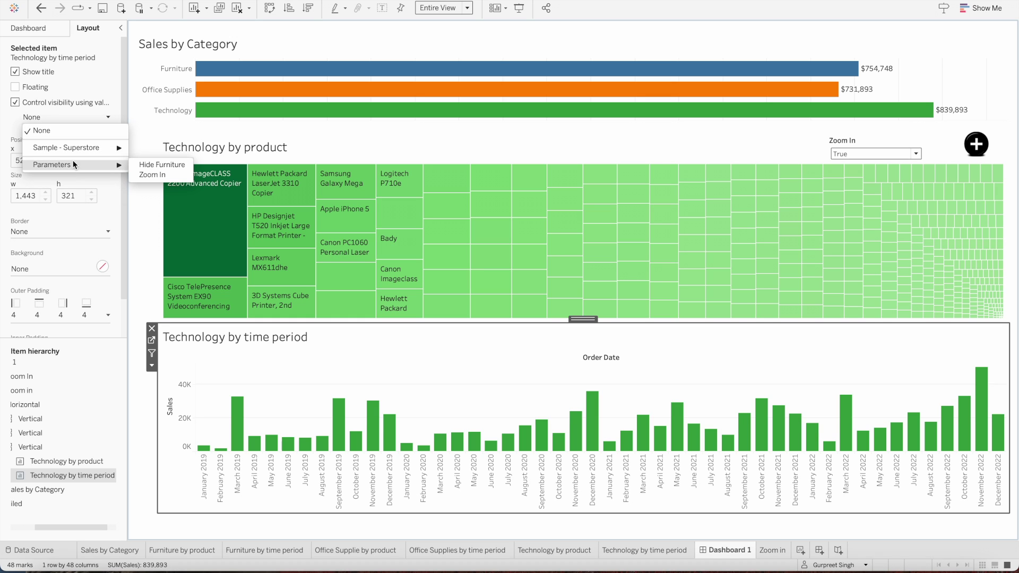
left_click(151, 176)
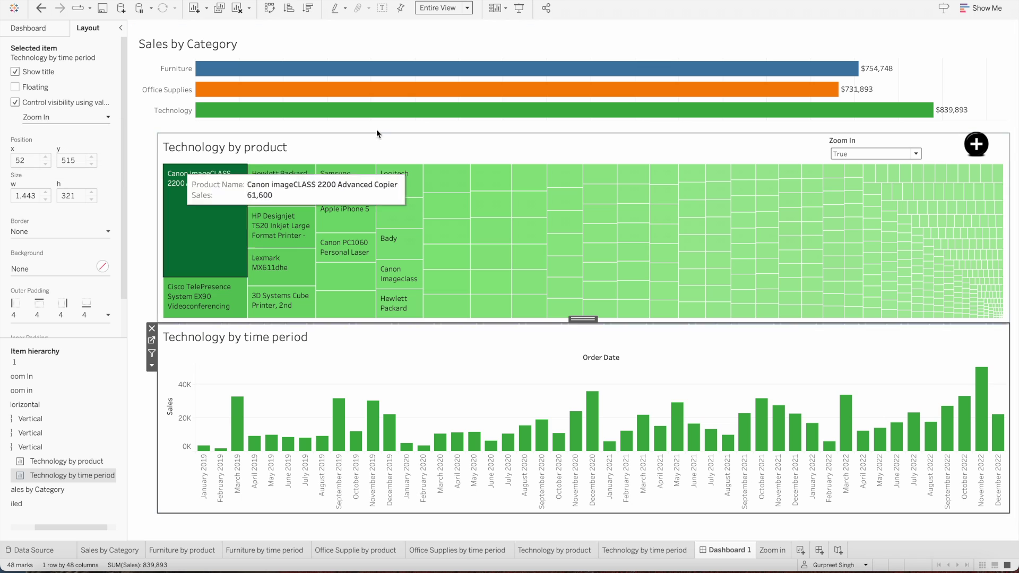
Set the Zoom In parameter to False to test the time period chart's visibility, and try the floating zoom icon.
left_click(915, 154)
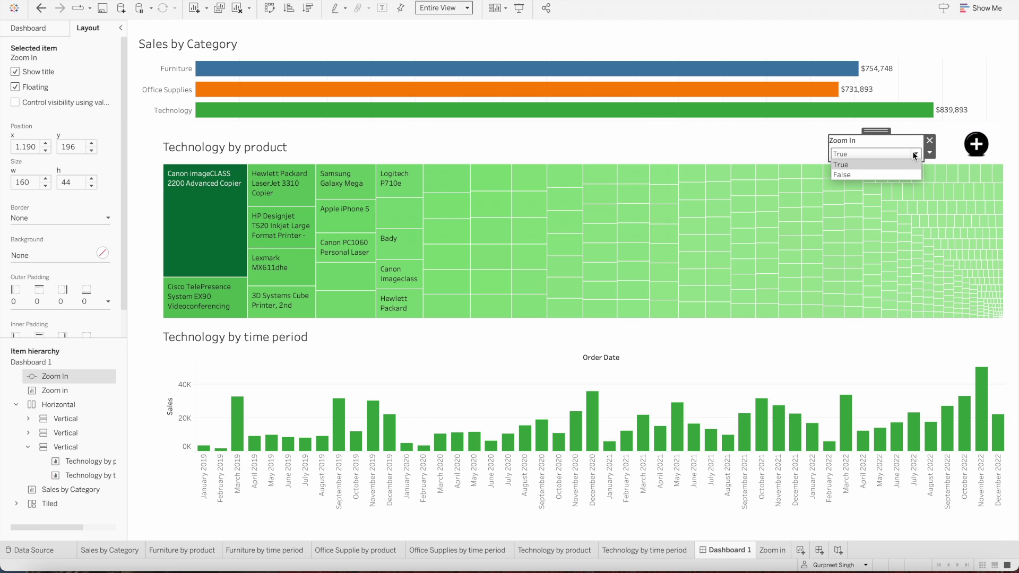
left_click(896, 173)
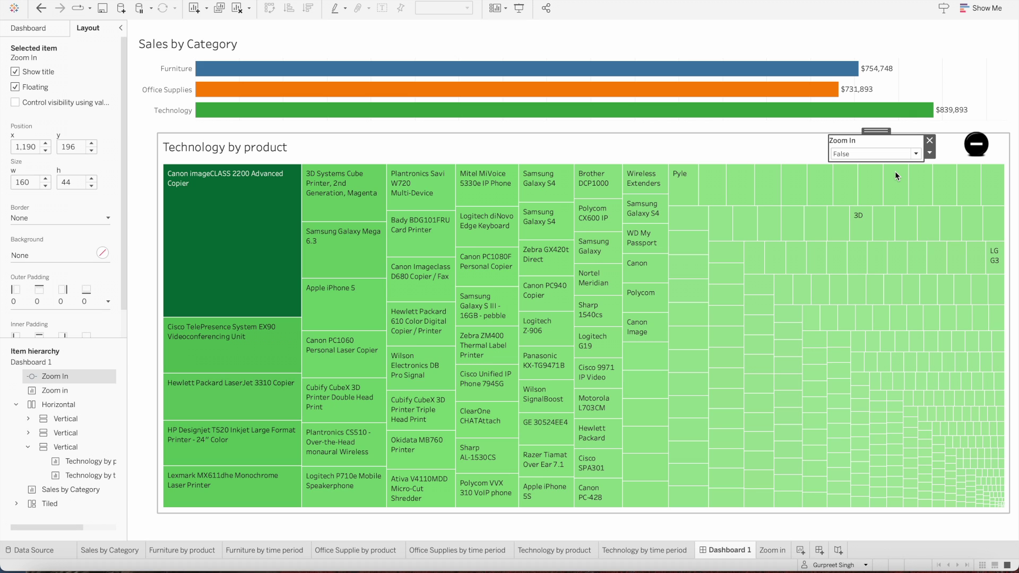
left_click(980, 144)
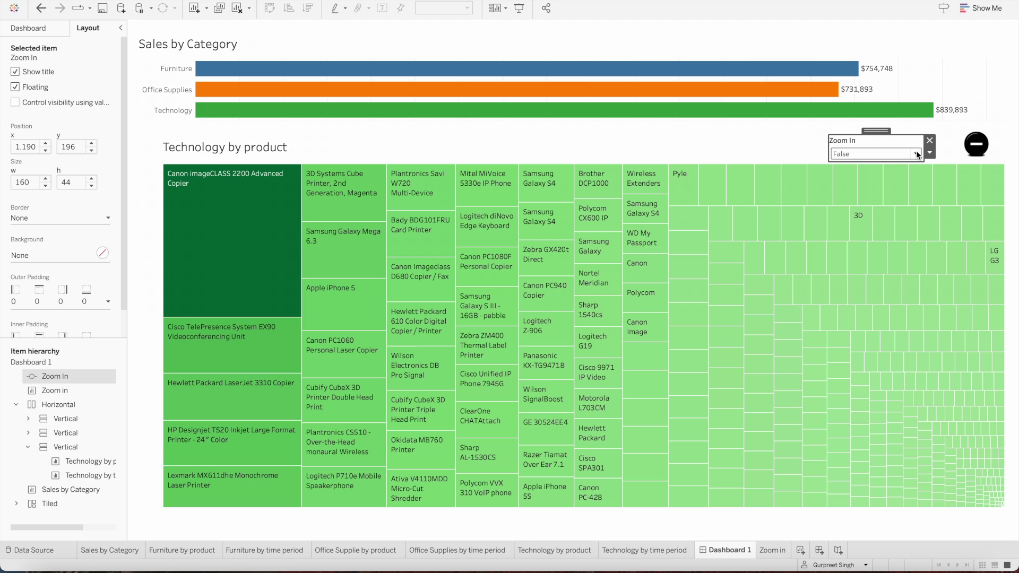
left_click(979, 144)
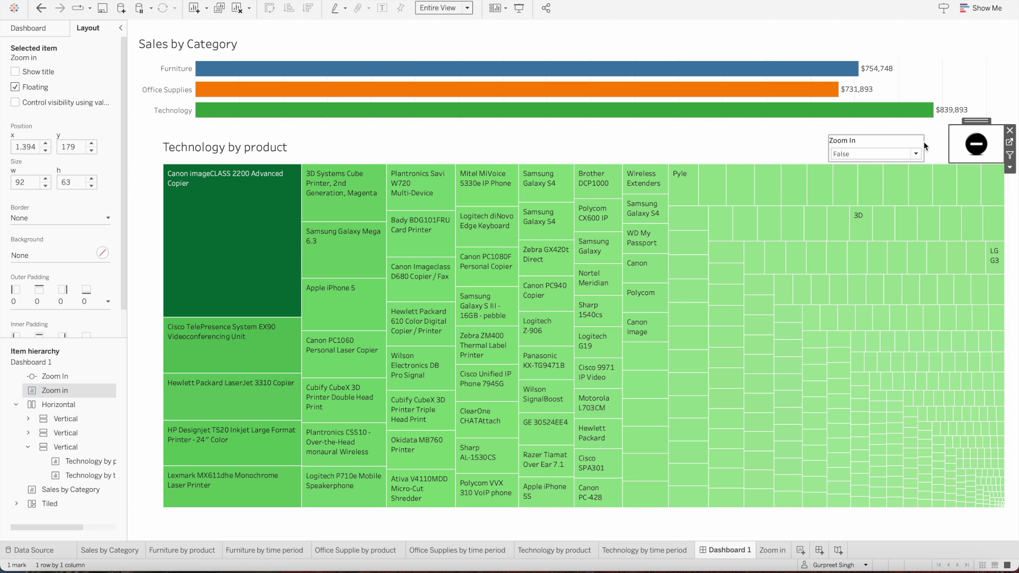
left_click(936, 127)
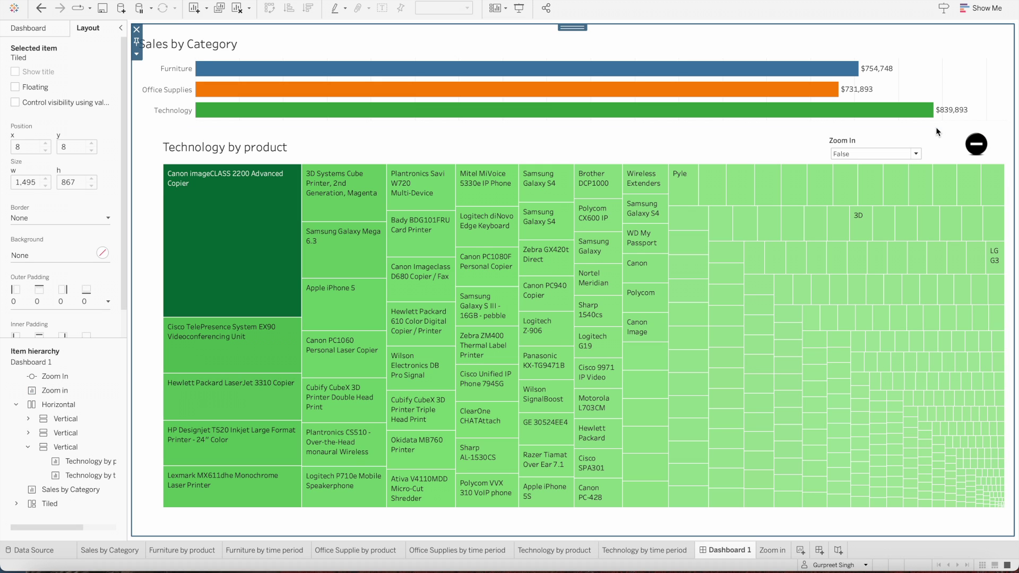
Add a change-parameter dashboard action named "Zoom in out" with only the Zoom in sheet of Dashboard 1 as source.
left_click(175, 0)
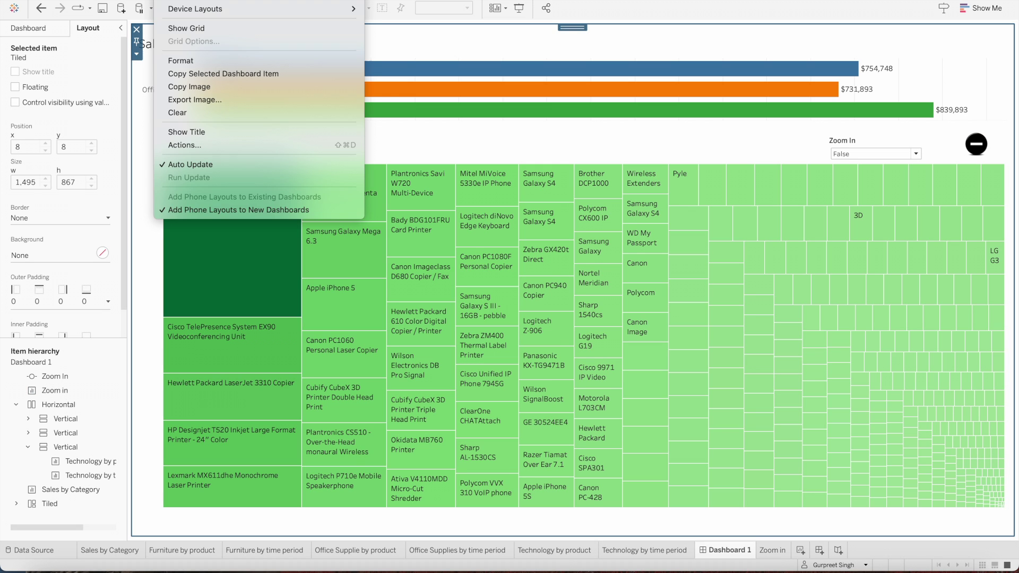
left_click(212, 145)
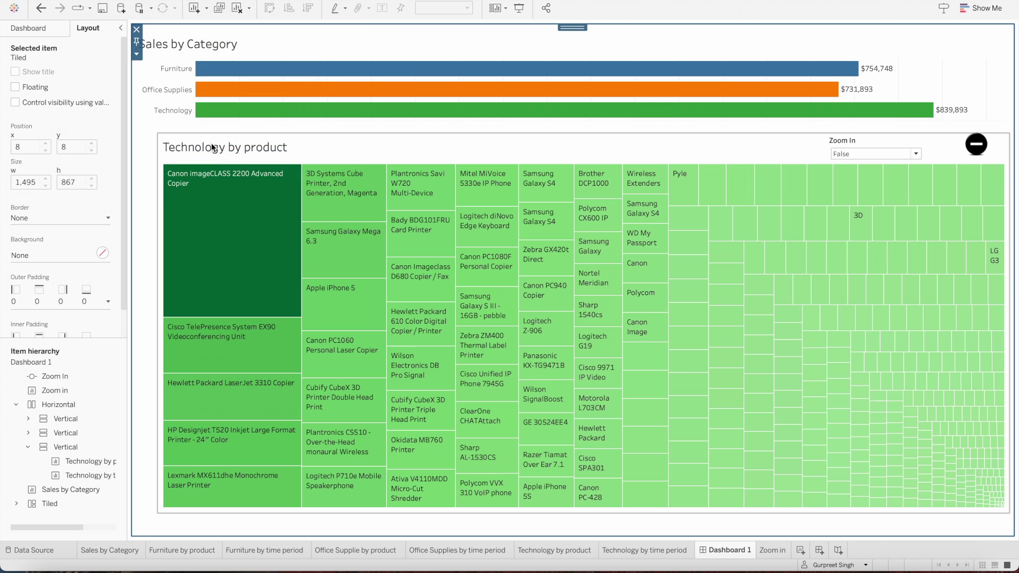
left_click(382, 364)
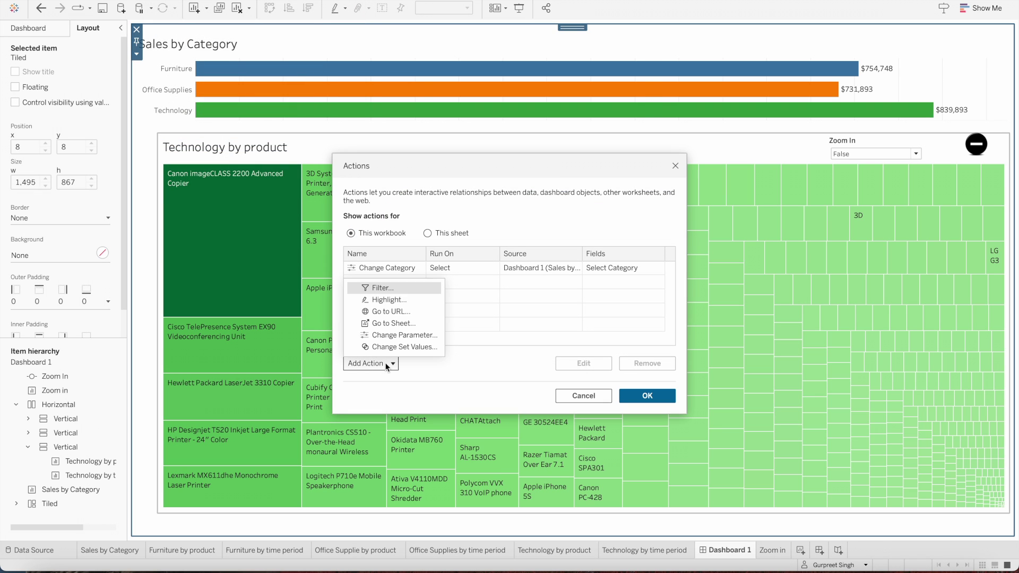
left_click(397, 336)
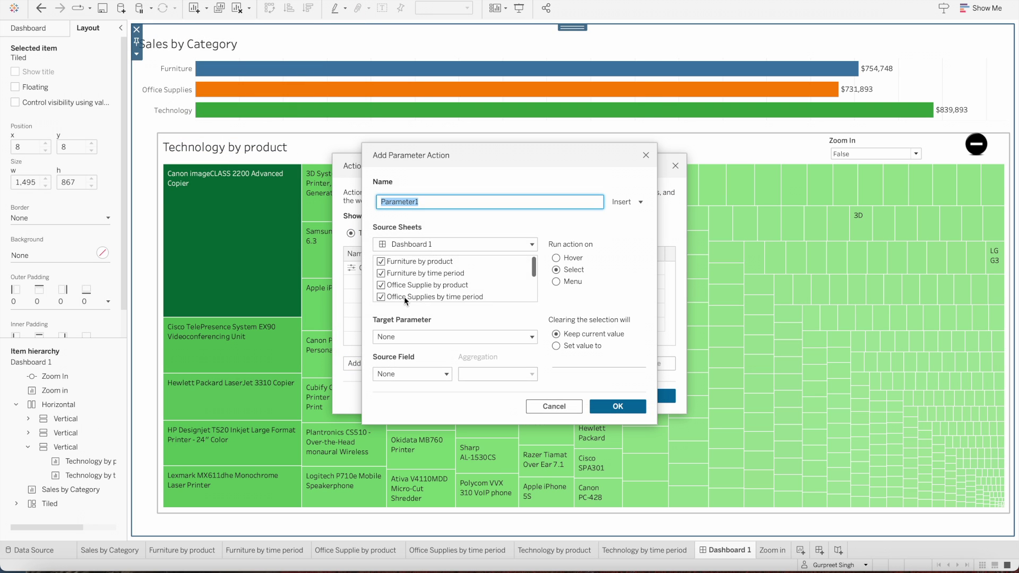
type("Zoom")
left_click(431, 262)
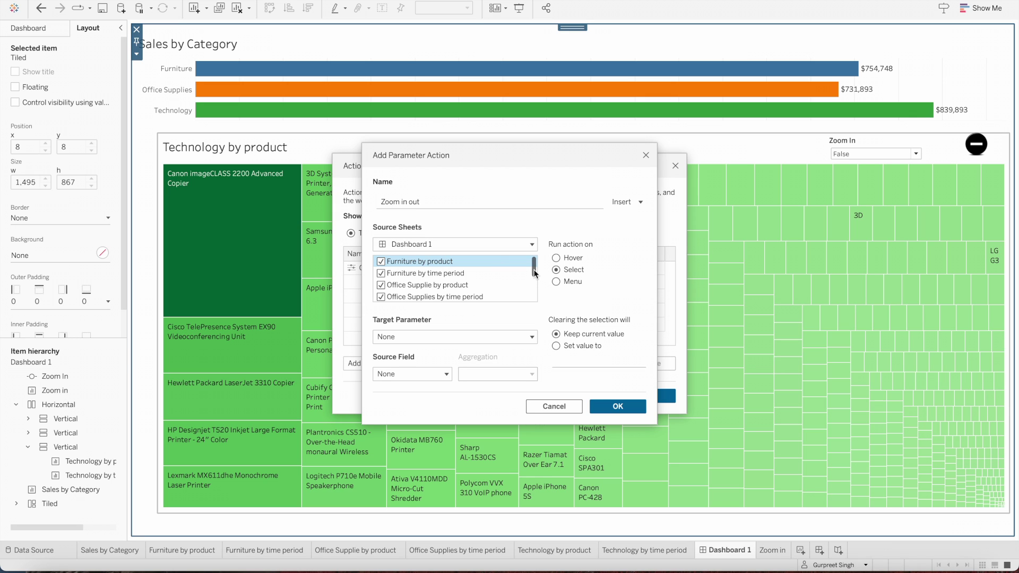
scroll(533, 275, "down", 2)
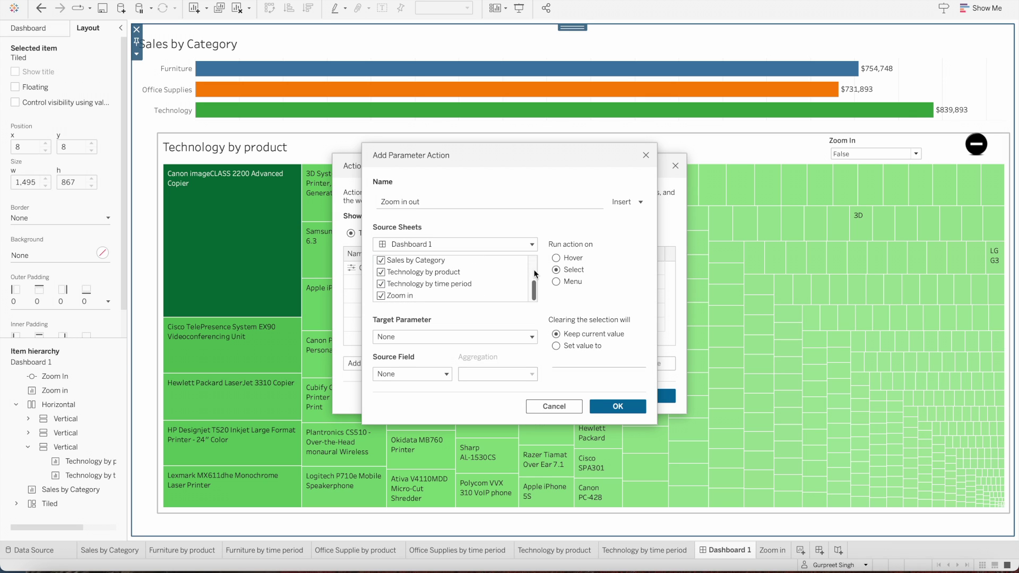
left_click(429, 294, "shift")
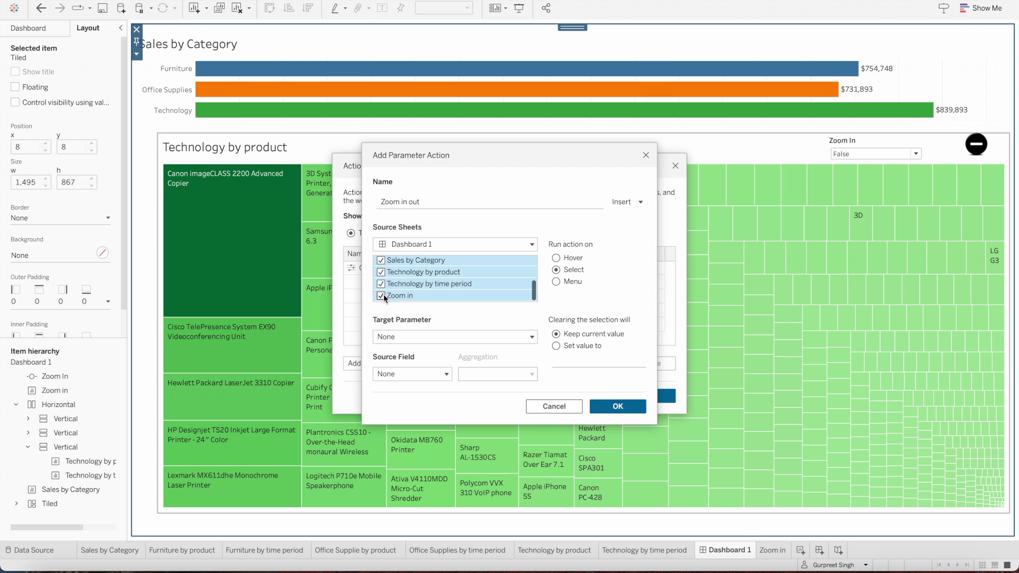
left_click(425, 294)
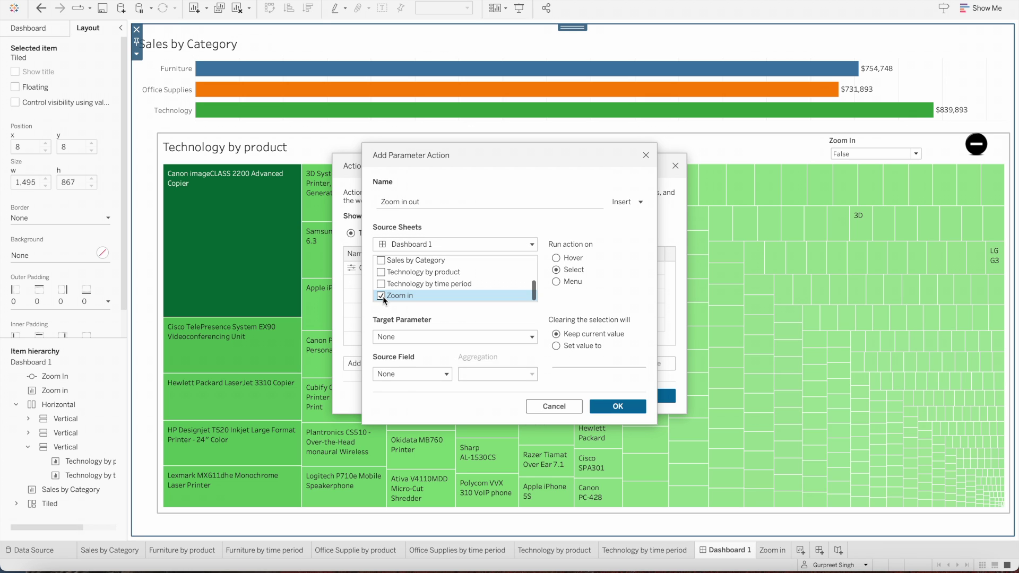
Target the Zoom In parameter with the False source field, set the value to True when the selection clears, and save the action.
left_click(422, 340)
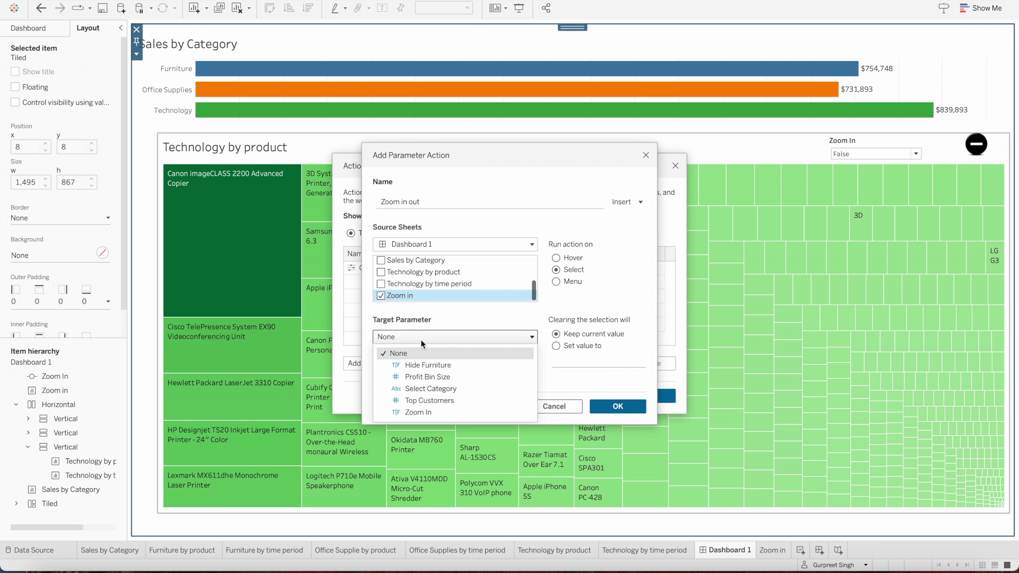
left_click(419, 413)
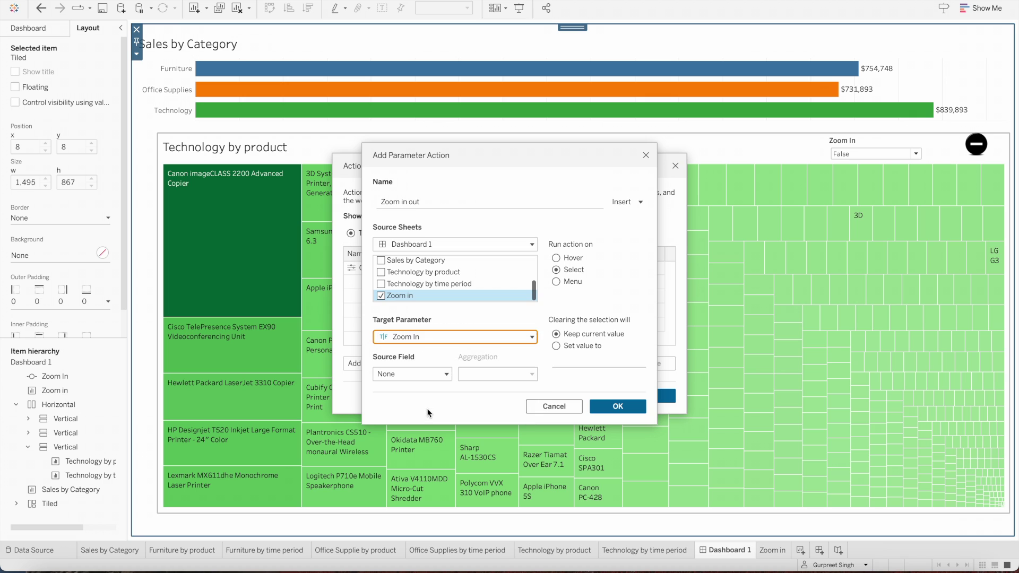
left_click(434, 374)
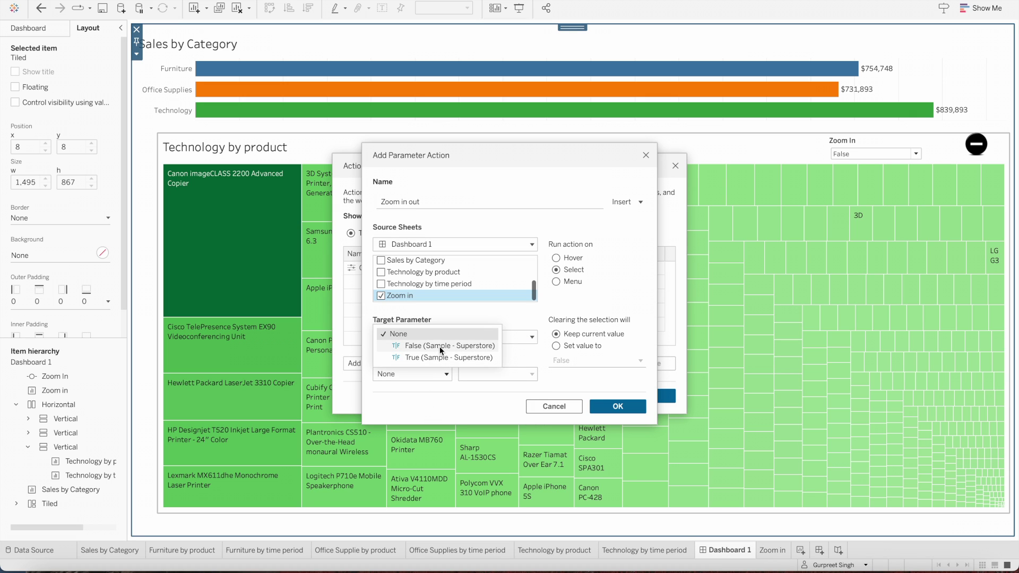
left_click(440, 348)
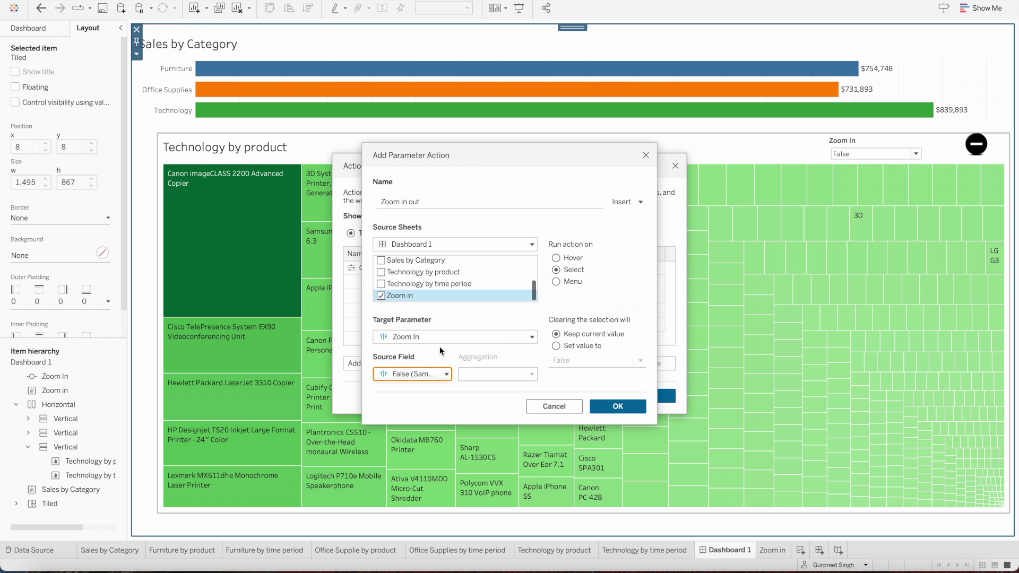
left_click(566, 345)
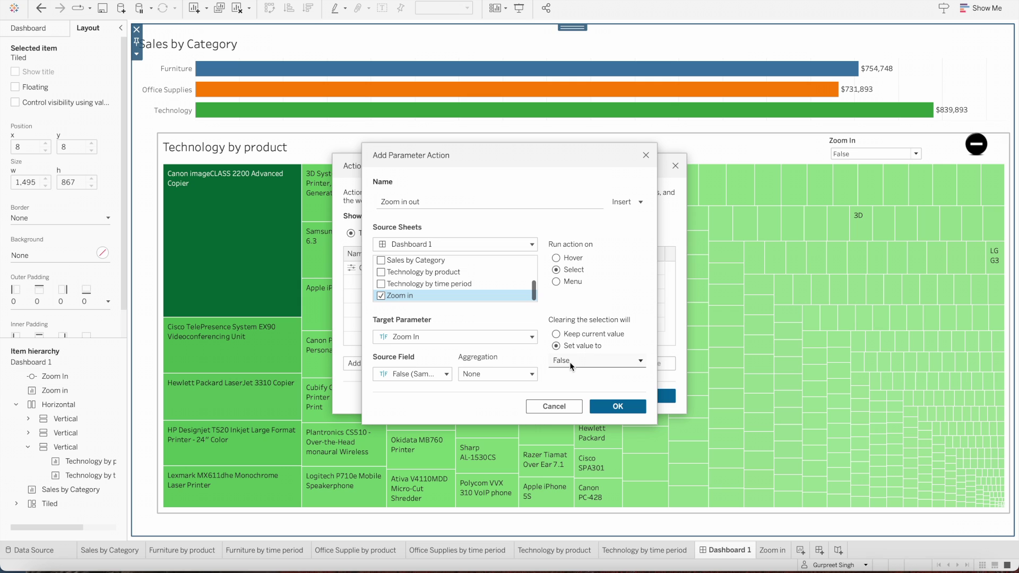
left_click(572, 364)
left_click(571, 376)
left_click(602, 407)
left_click(636, 396)
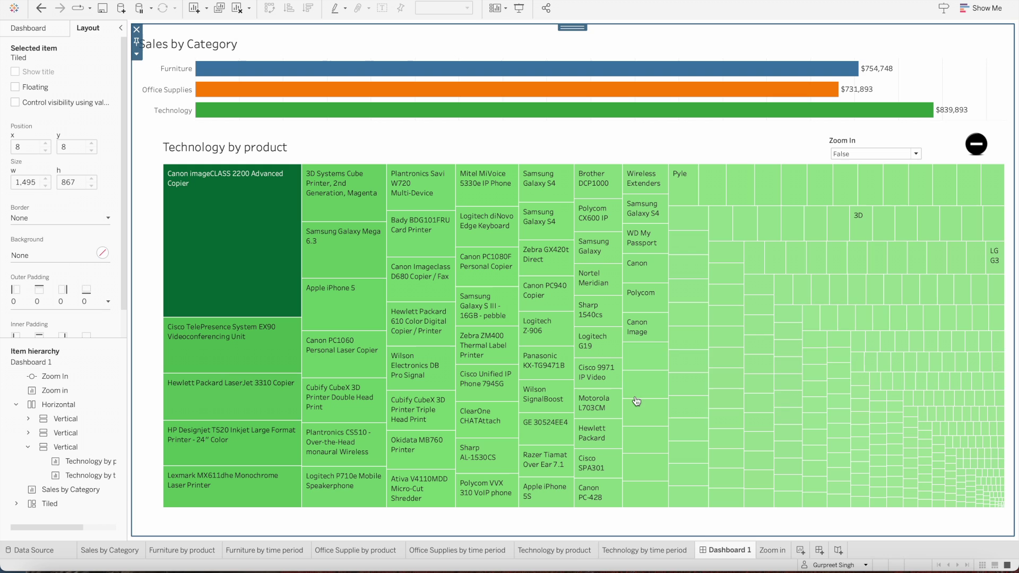
Test the floating zoom icon in both directions and remove the Zoom In parameter control from the dashboard.
left_click(980, 145)
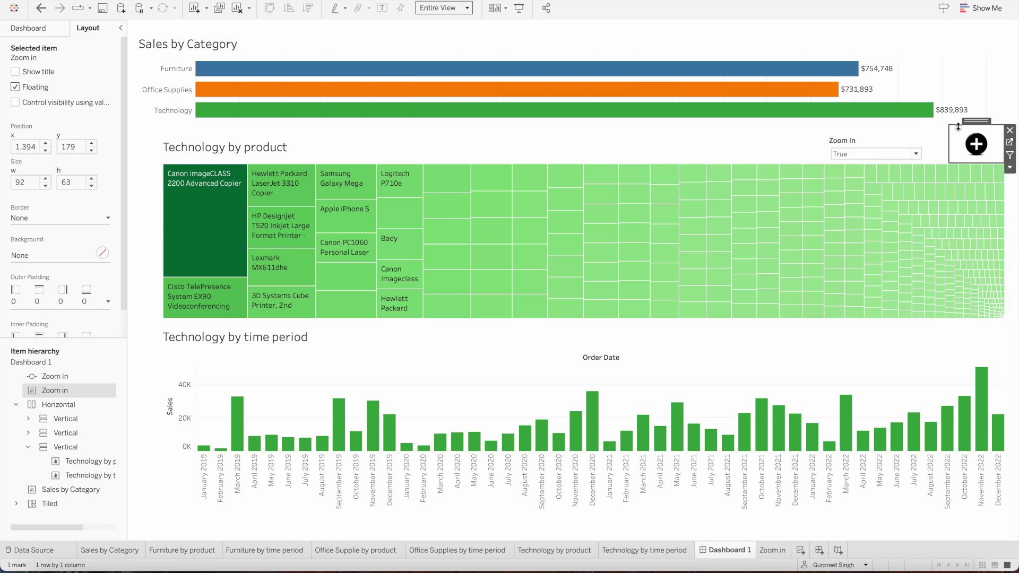
left_click(977, 143)
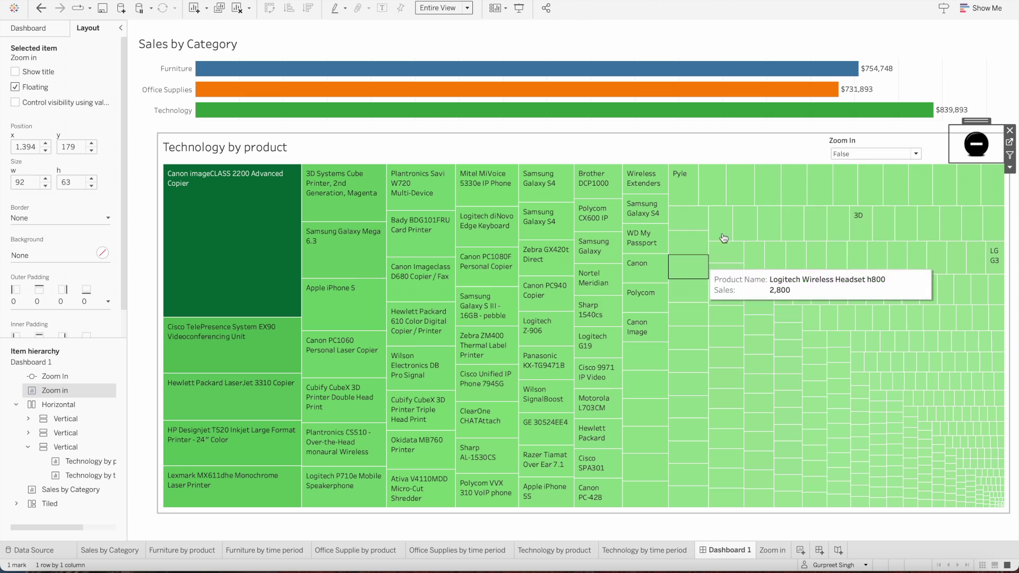
left_click(904, 138)
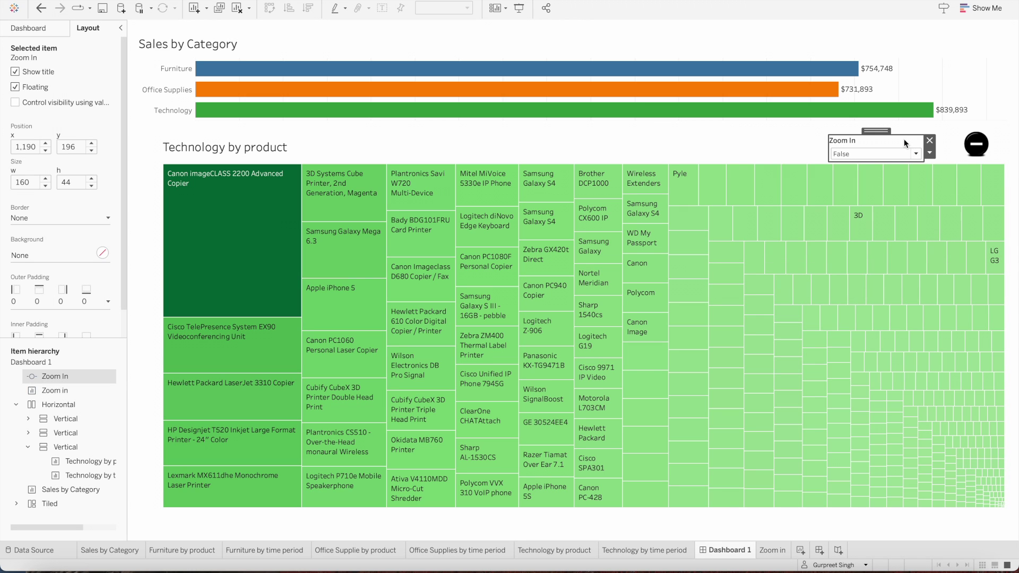
left_click(933, 145)
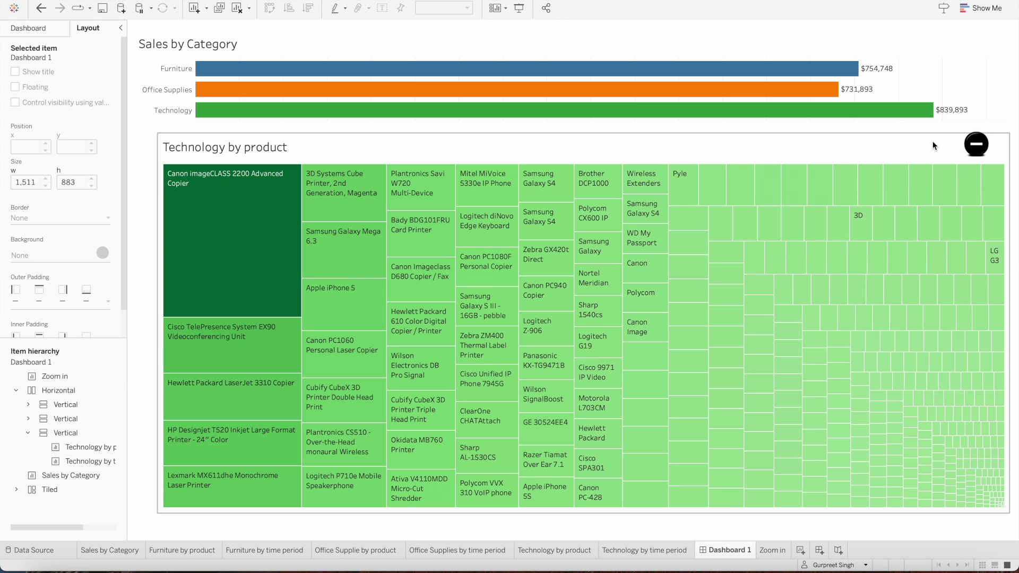
Test the zoom icon on the Technology charts, switch the category to Office Supplies, and try the icon there.
left_click(976, 144)
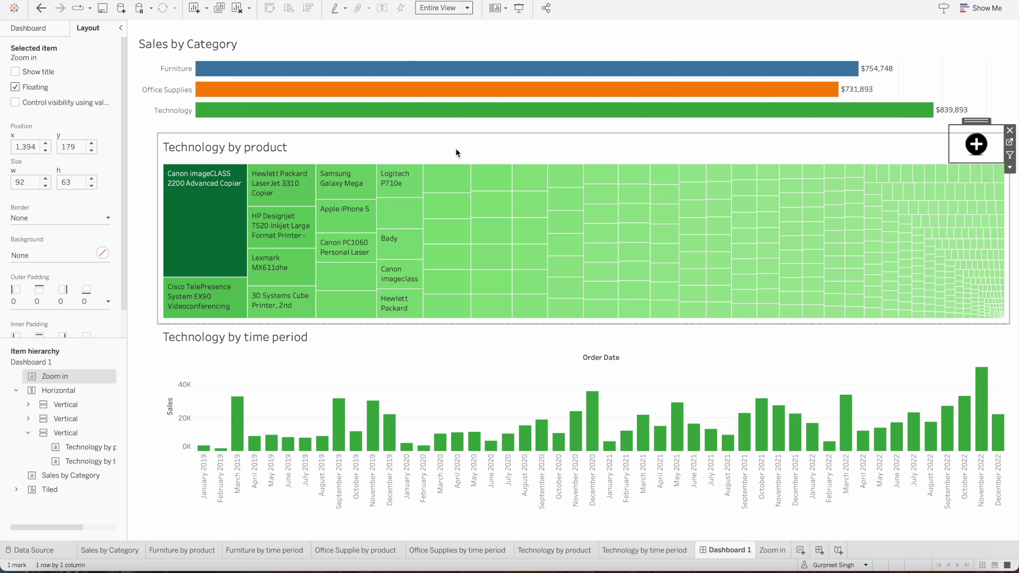
left_click(172, 90)
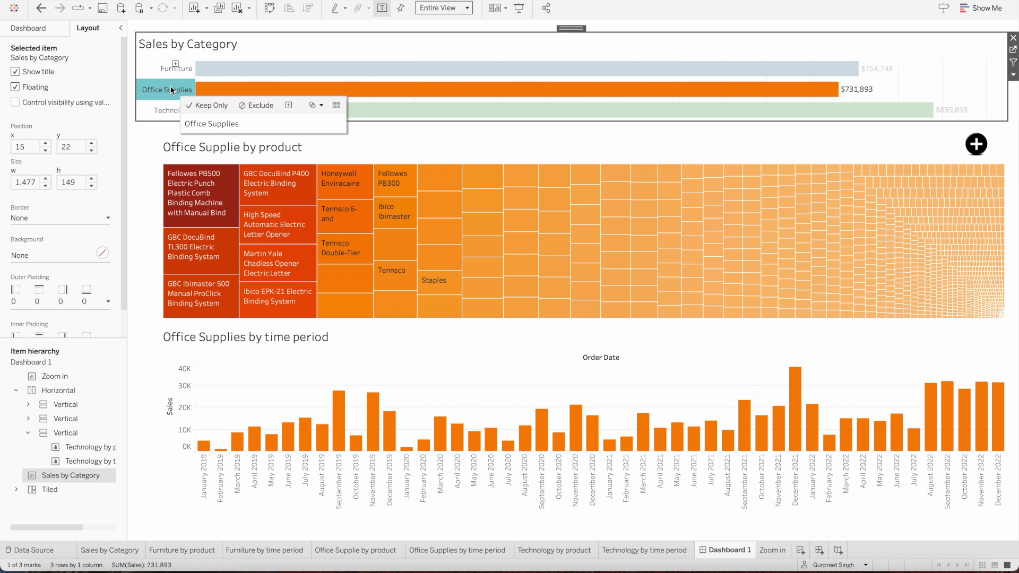
left_click(976, 144)
left_click(978, 152)
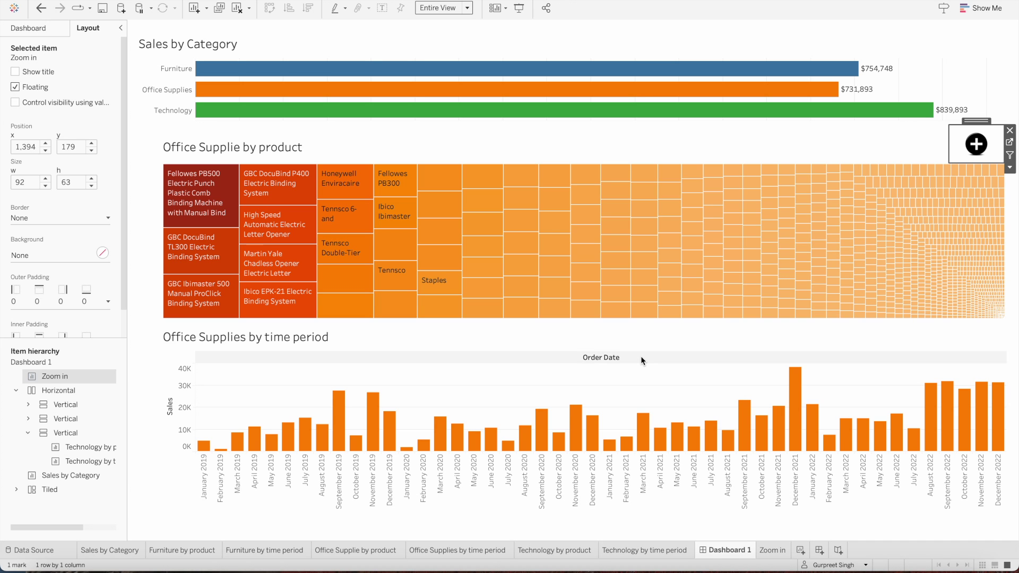
Control the visibility of the Office Supplies by time period chart with the Zoom In parameter and test the zoom icon both ways.
left_click(460, 345)
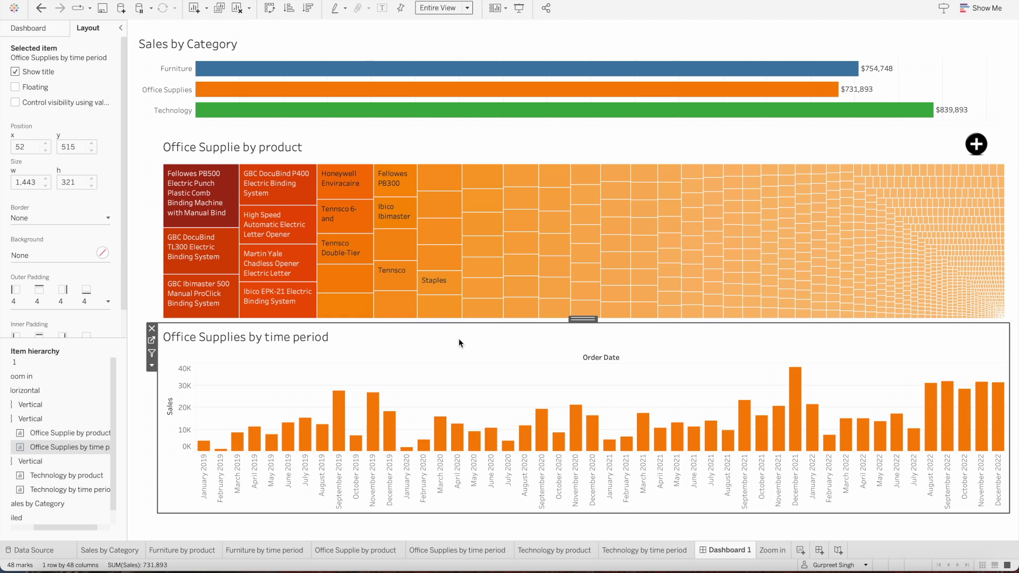
left_click(45, 104)
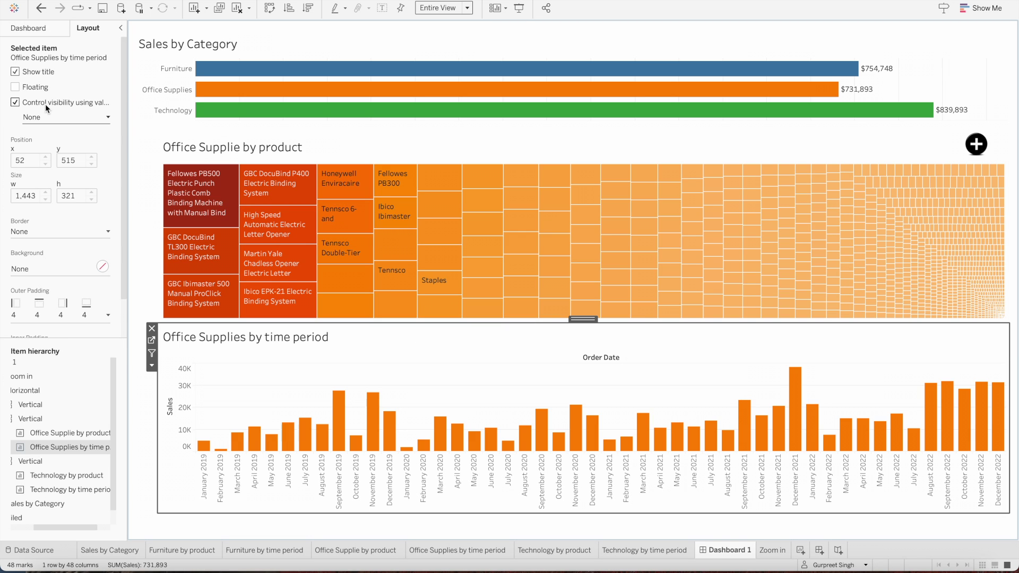
left_click(46, 118)
mouse_move(63, 165)
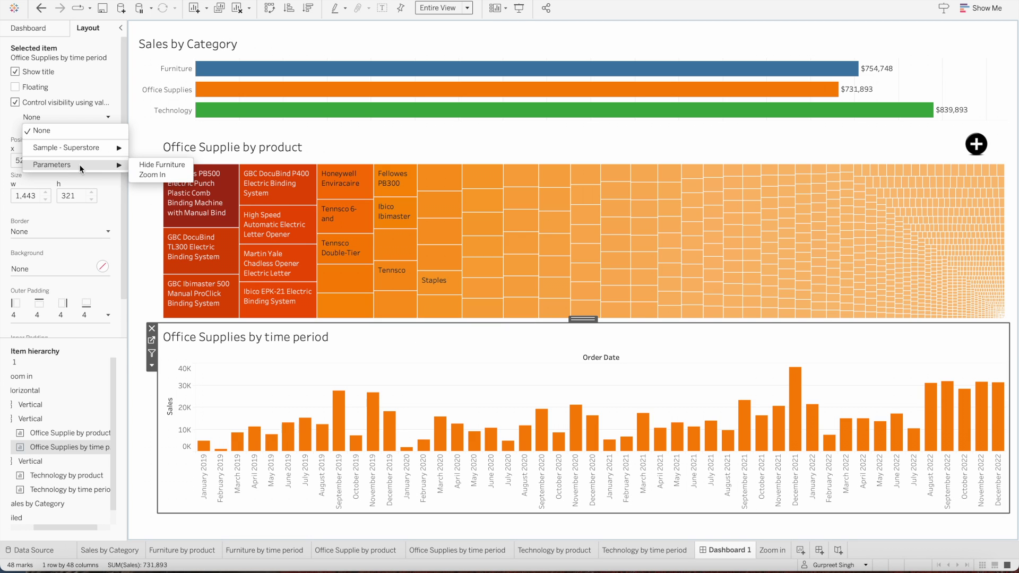
left_click(133, 180)
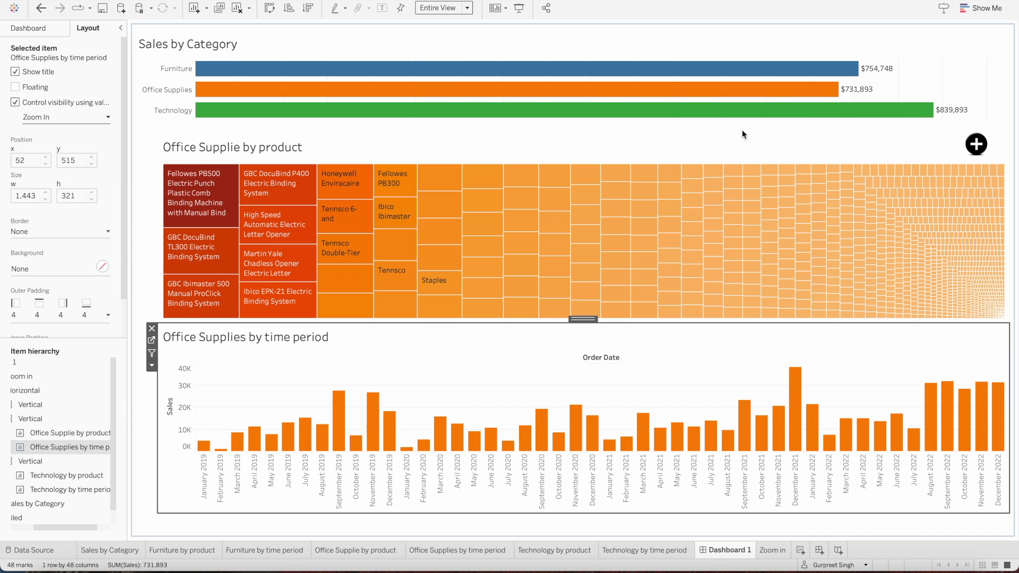
left_click(976, 146)
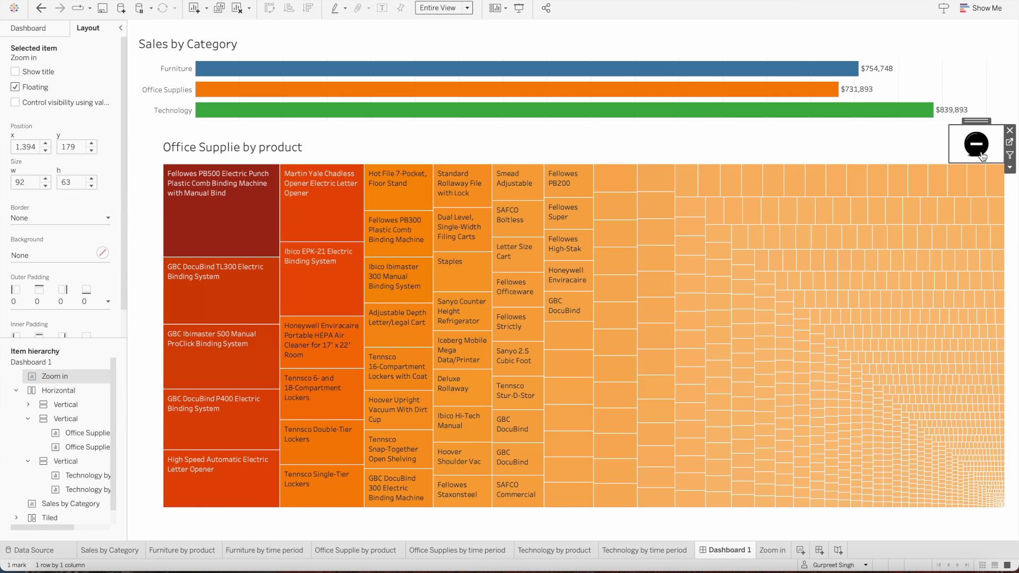
left_click(980, 151)
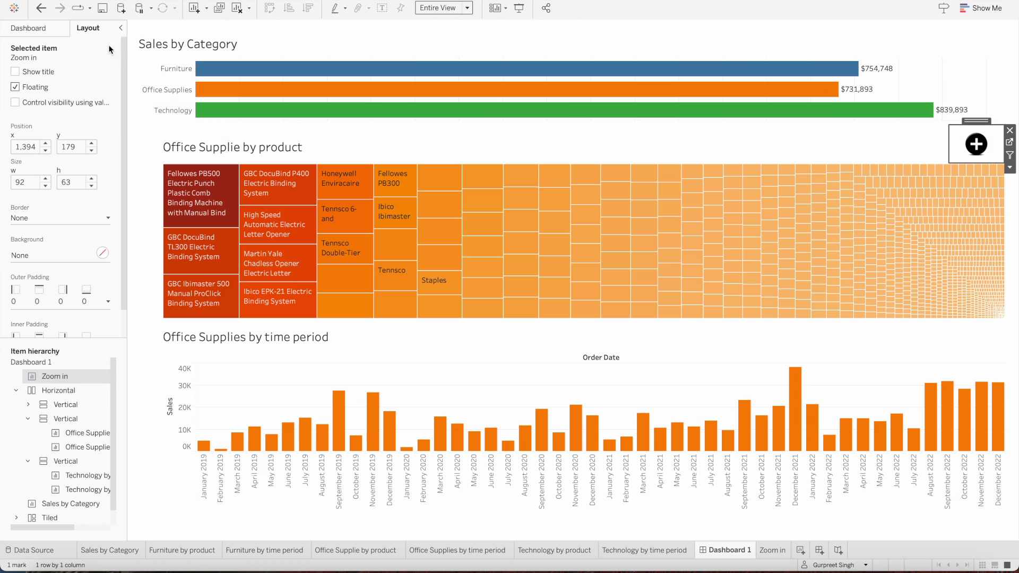
Switch the dashboard to Furniture and control the visibility of its time period chart with the Zoom In parameter.
left_click(160, 67)
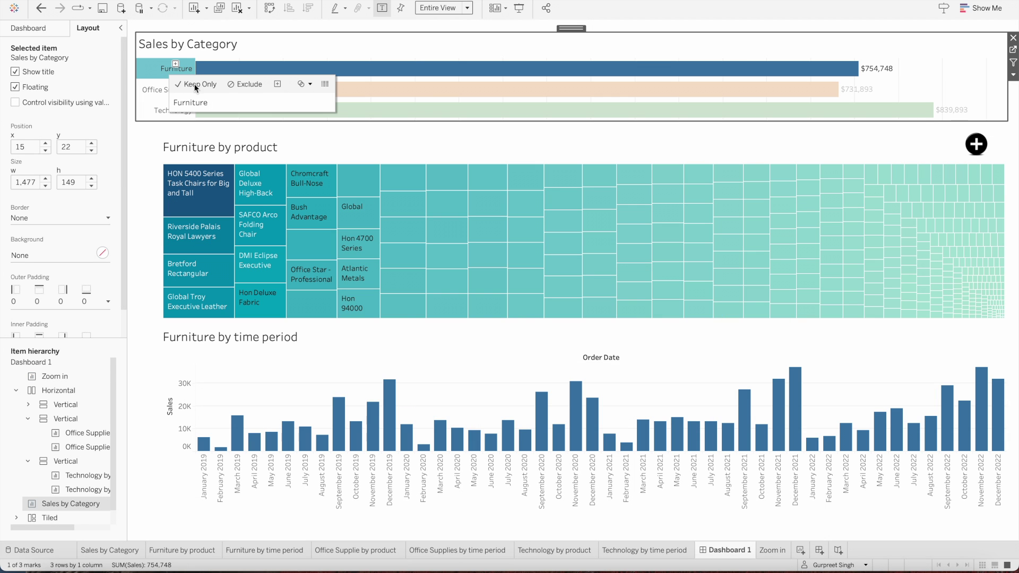
left_click(494, 347)
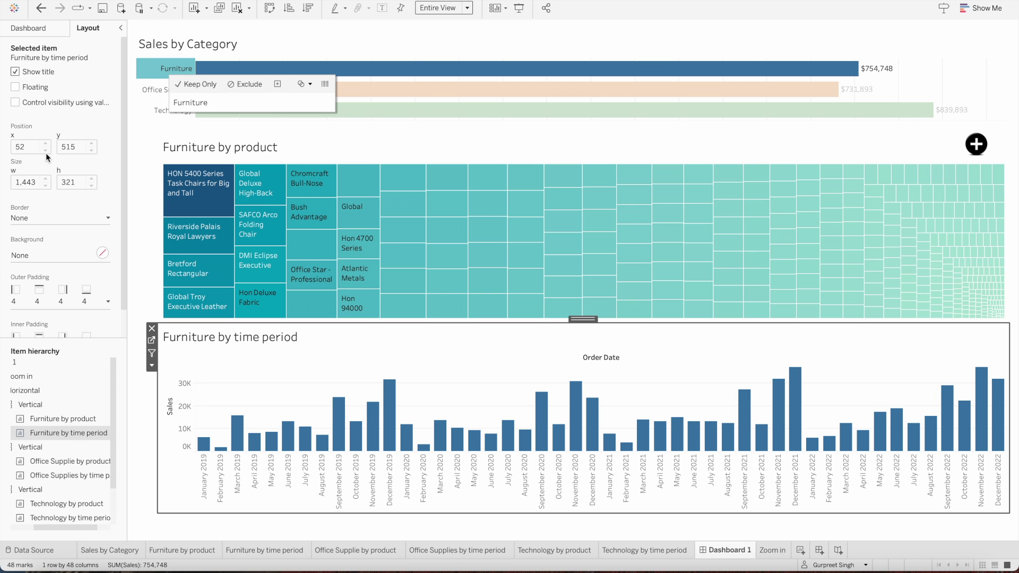
left_click(38, 104)
left_click(56, 118)
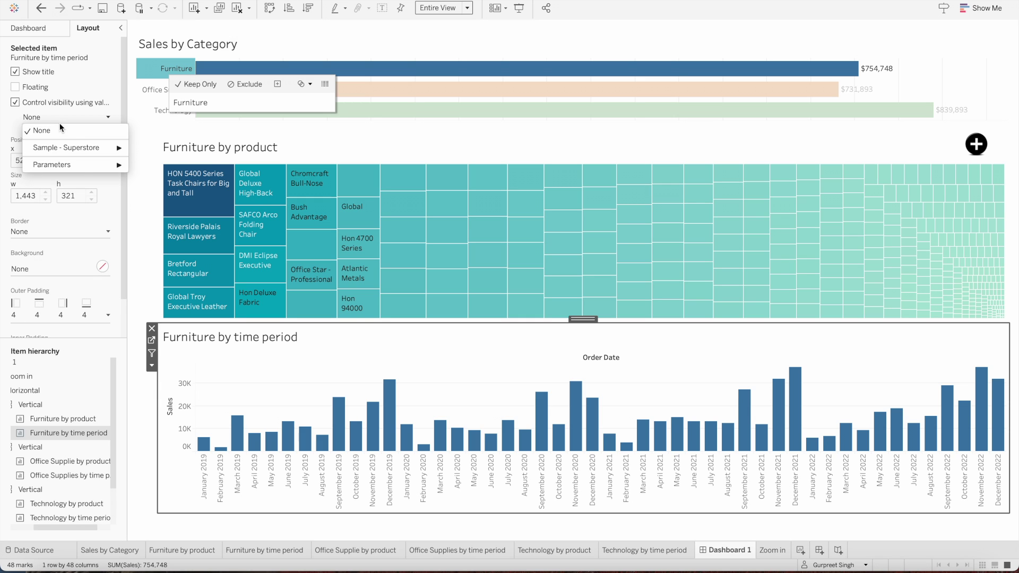
mouse_move(84, 165)
left_click(145, 174)
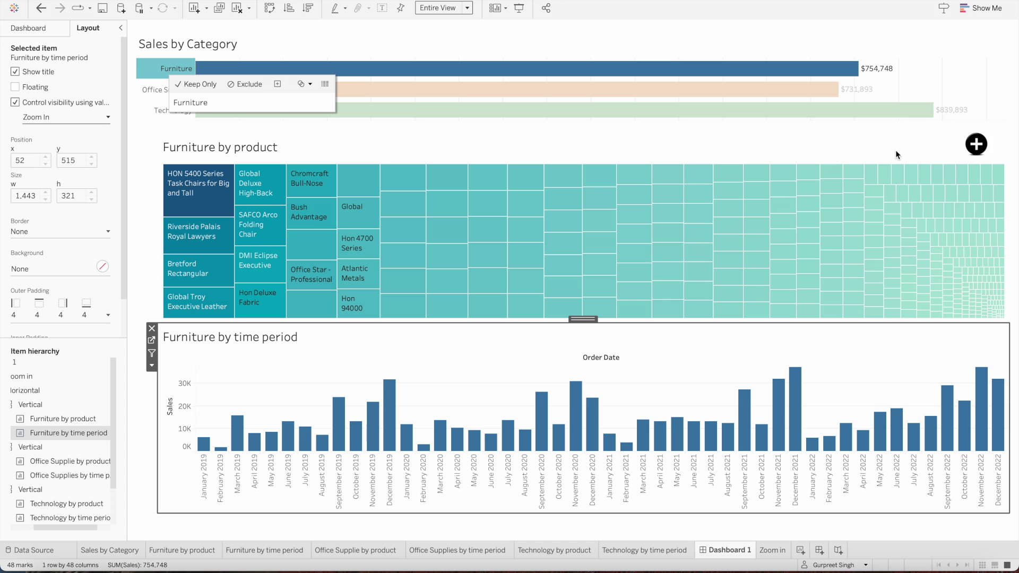
Test the floating zoom icon in both directions on the Furniture charts.
left_click(976, 140)
left_click(976, 139)
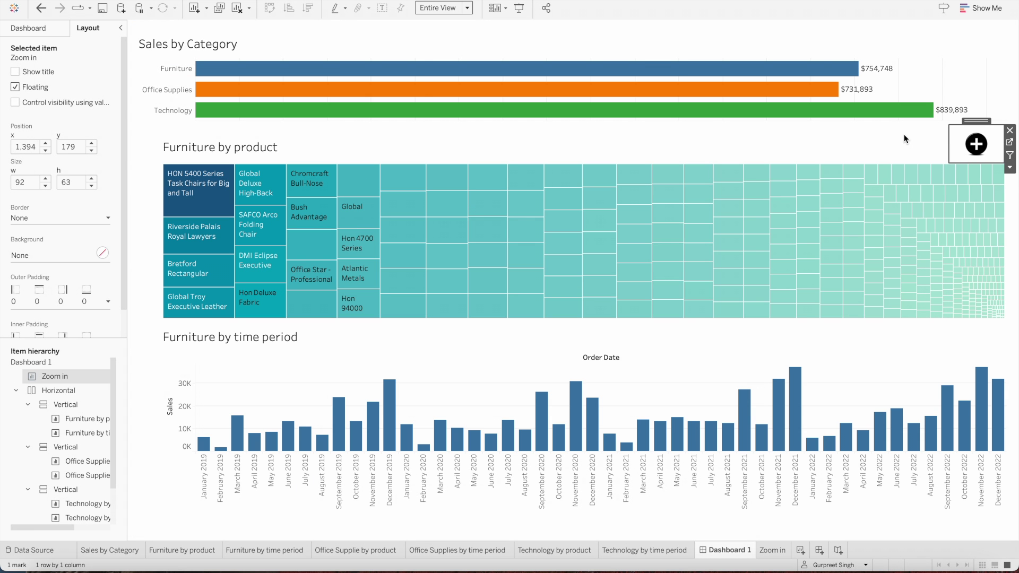
left_click(980, 144)
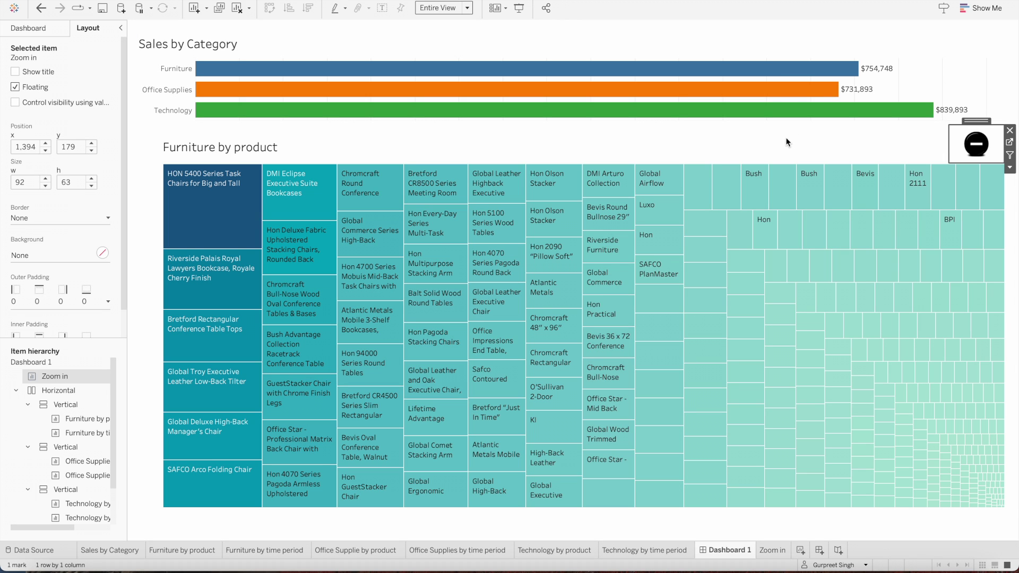
left_click(976, 144)
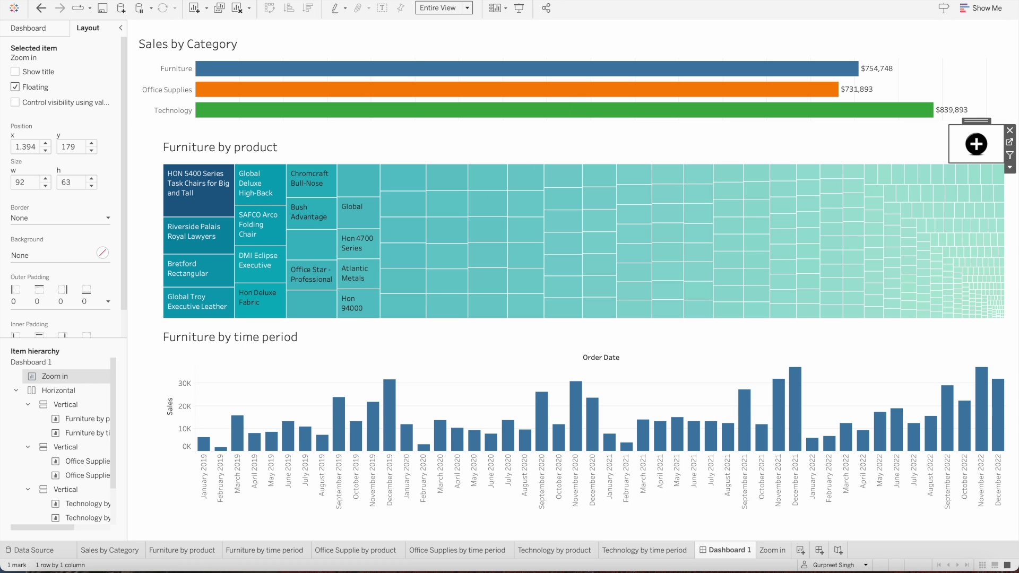
Set the workbook's default animation duration to 0.50 seconds (Medium) and test the transition with the zoom icon.
left_click(325, 1)
left_click(336, 106)
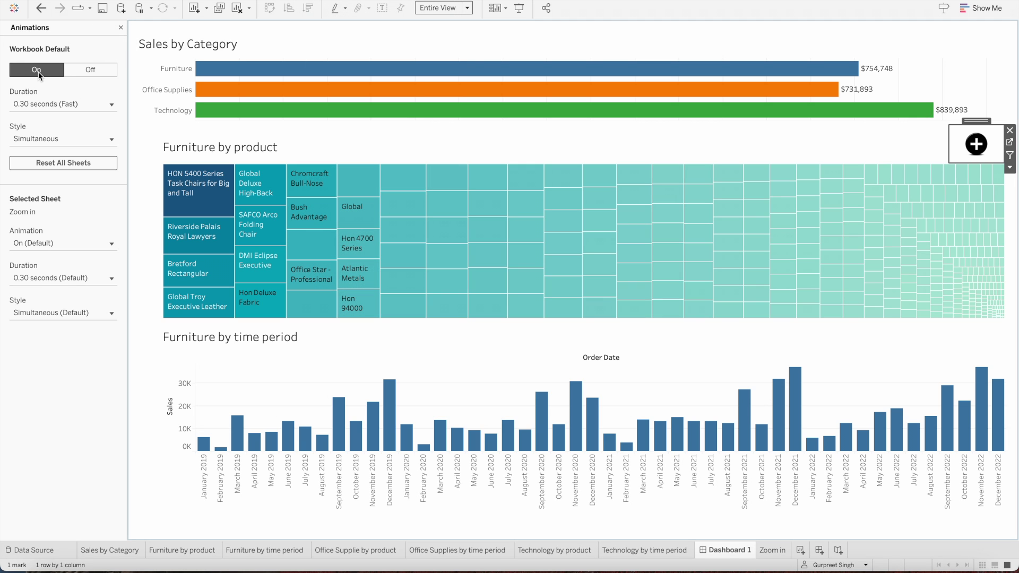
left_click(40, 104)
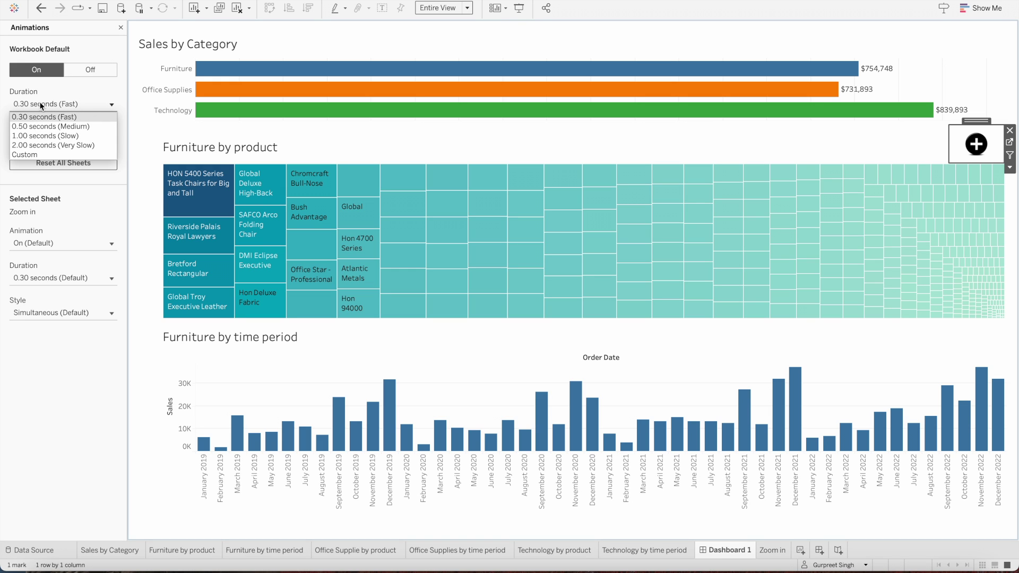
left_click(39, 127)
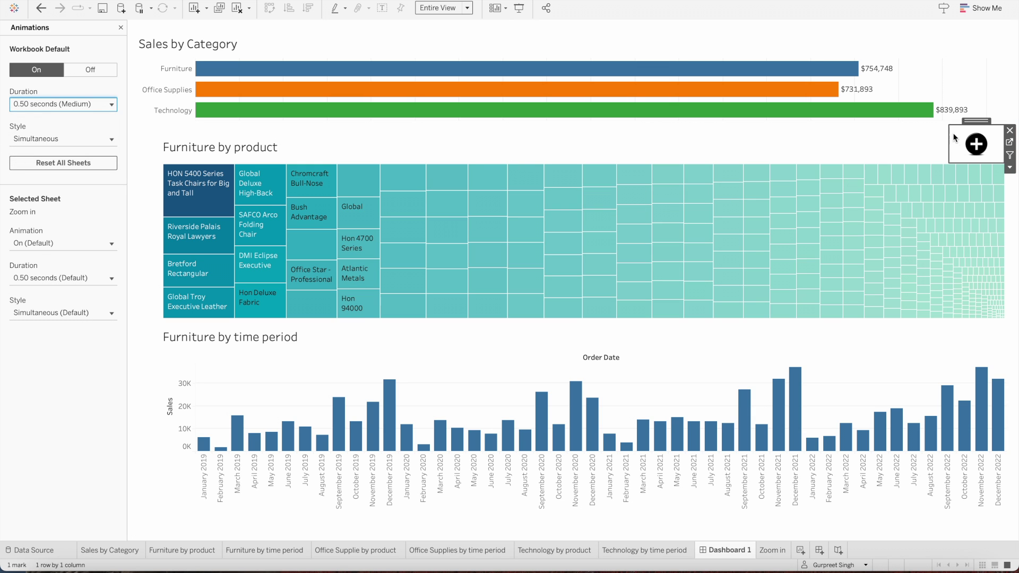
left_click(976, 144)
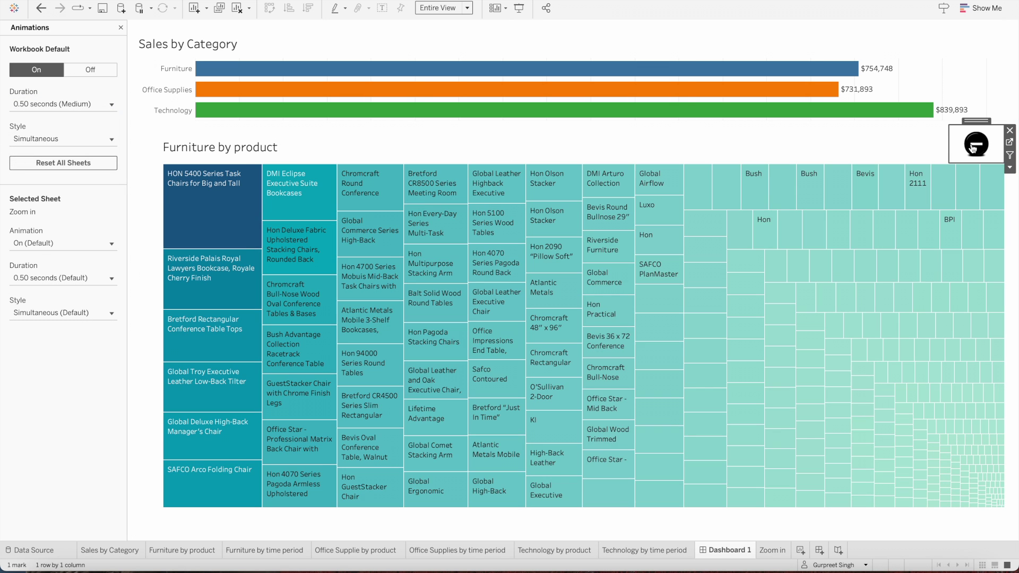
left_click(975, 146)
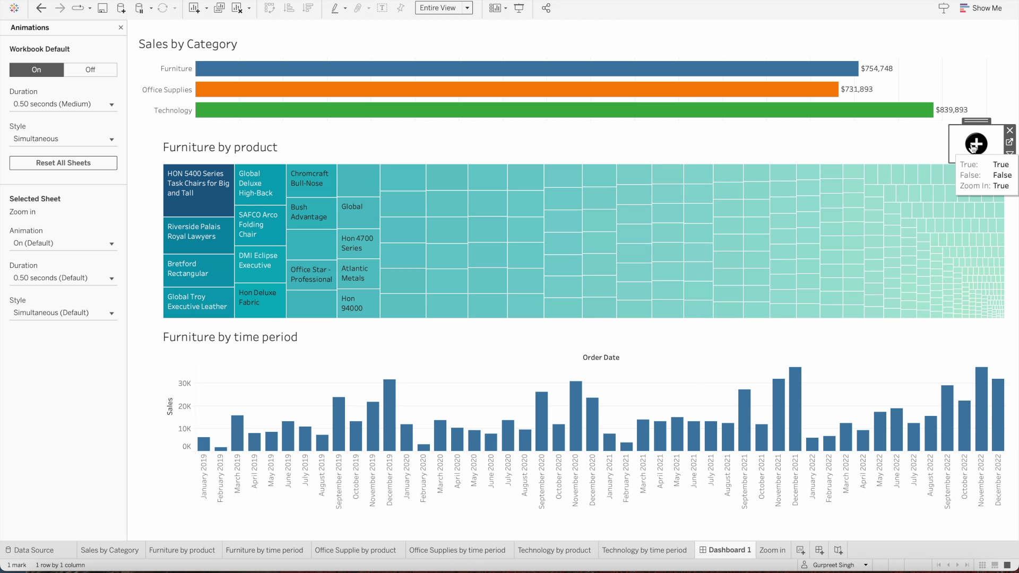
Try a default animation duration of 1.00 seconds (Slow) and test it with the zoom icon.
left_click(37, 102)
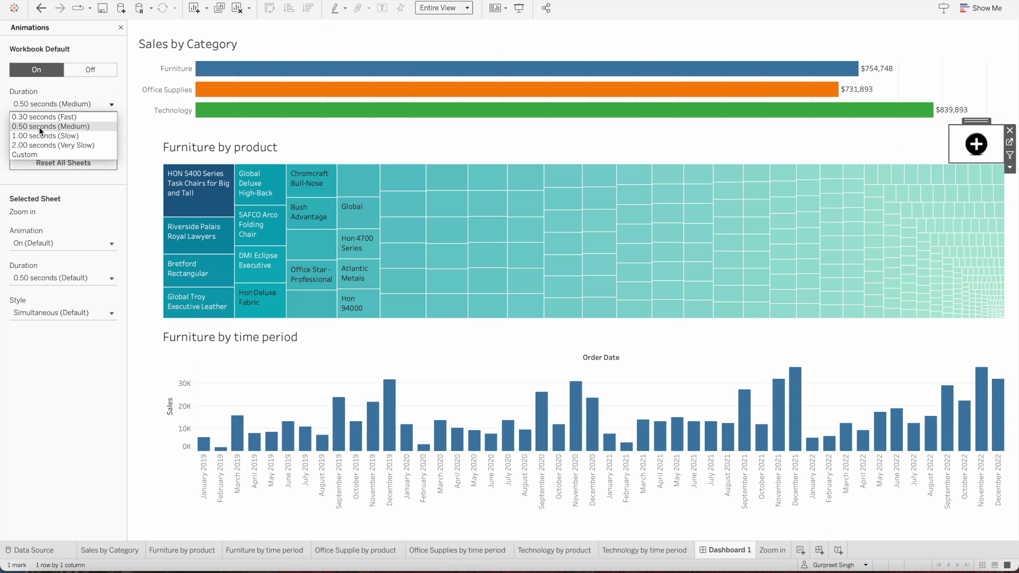
left_click(43, 138)
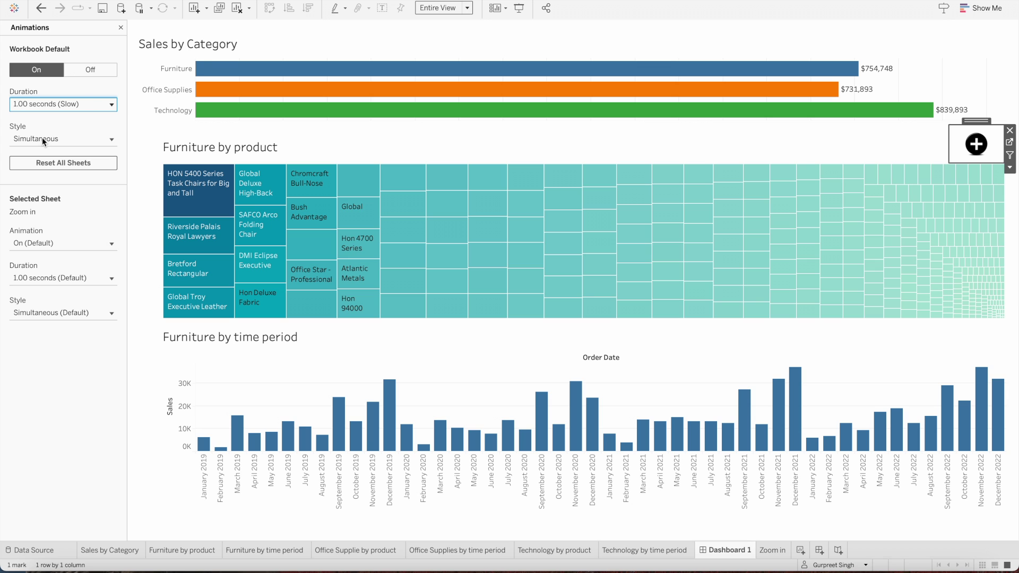
left_click(978, 151)
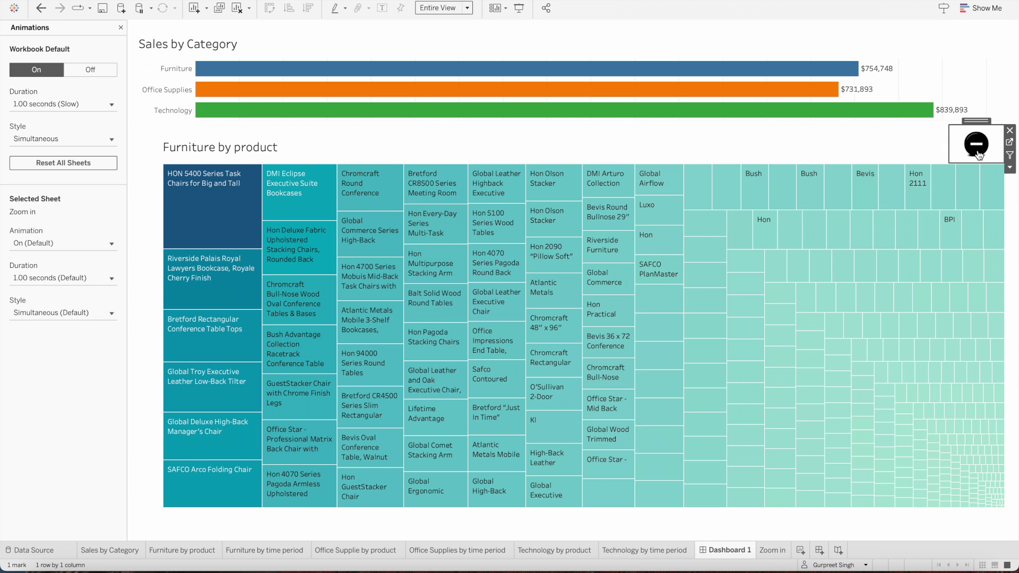
left_click(980, 153)
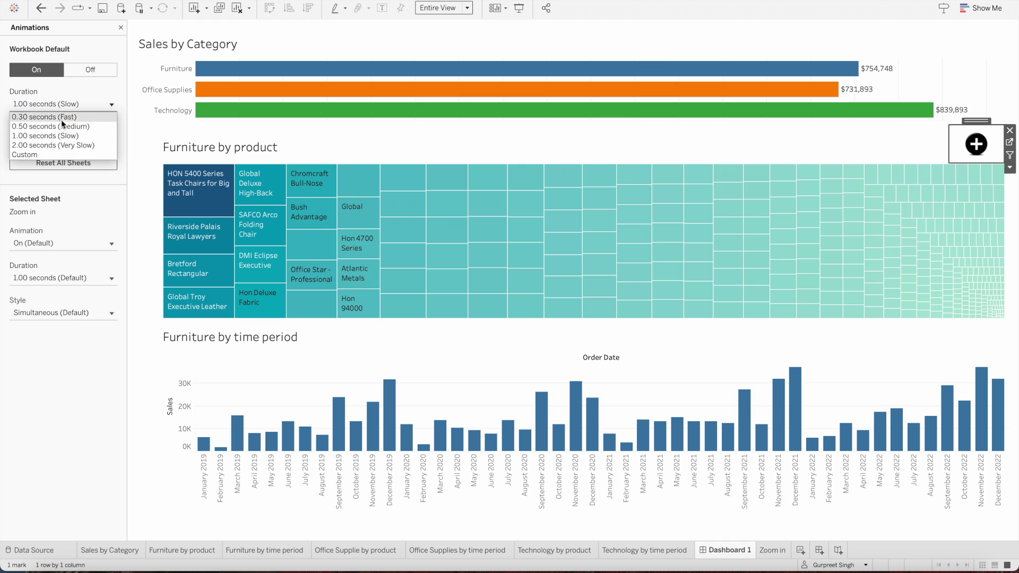
Return the workbook's default animation duration to 0.50 seconds (Medium) and close the animation settings.
left_click(59, 125)
left_click(121, 27)
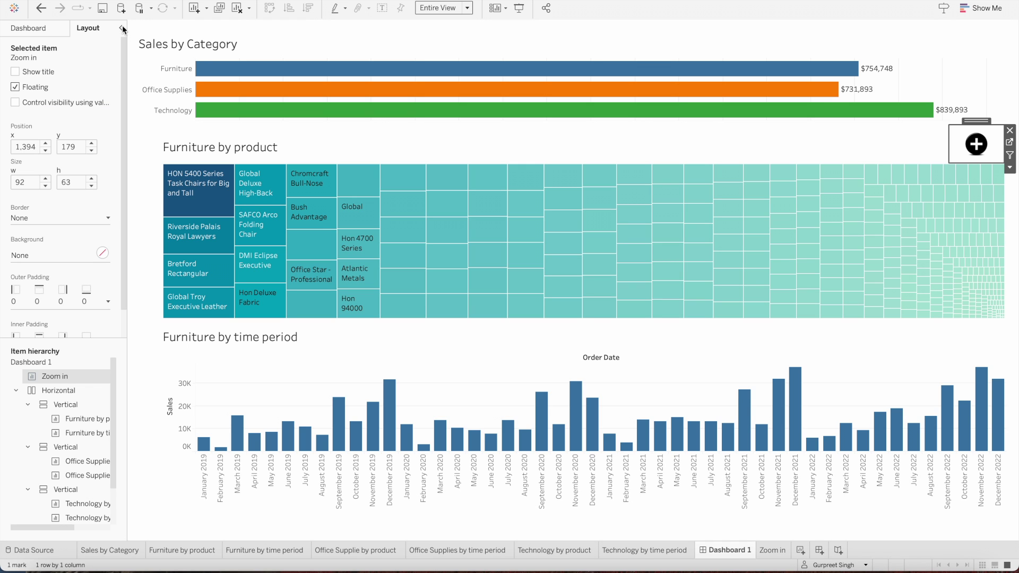